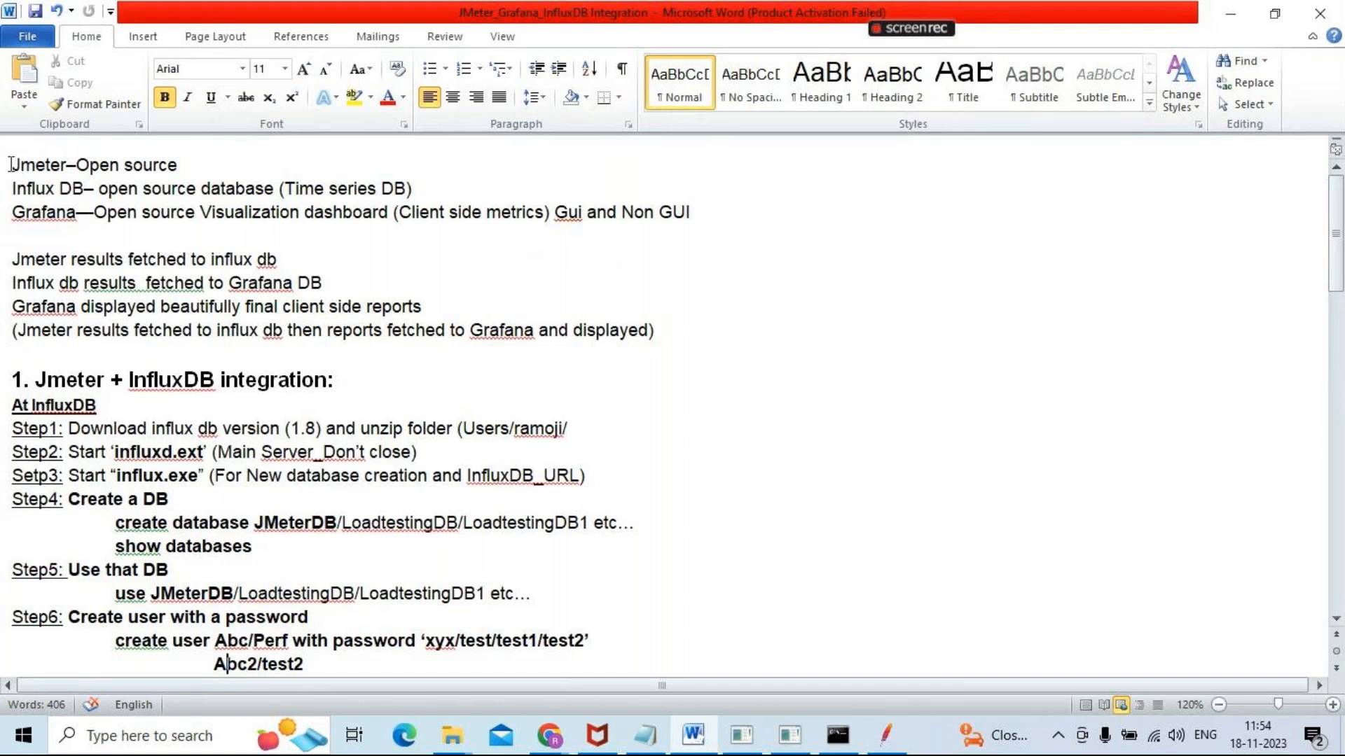
Examine the introductory notes on JMeter, InfluxDB and Grafana, and how results flow between them
left_click_drag(9, 165, 217, 175)
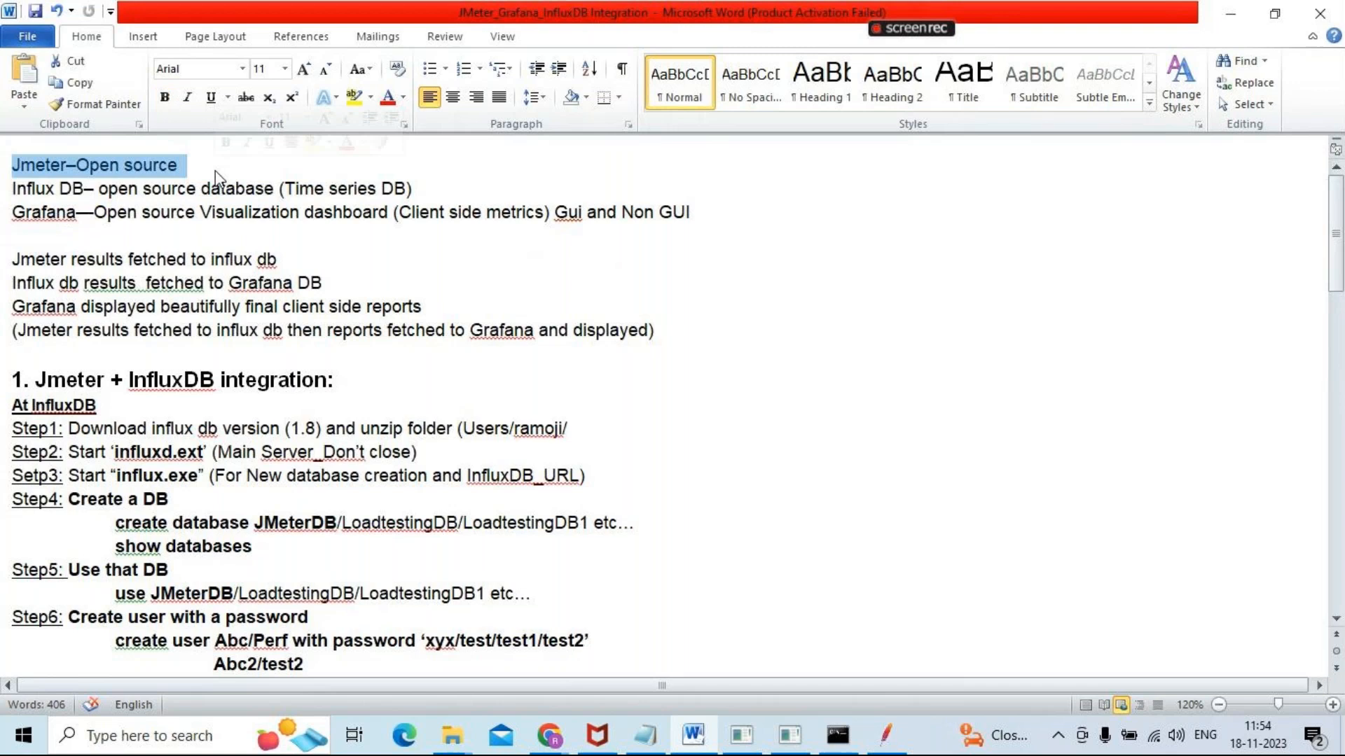
left_click(11, 189)
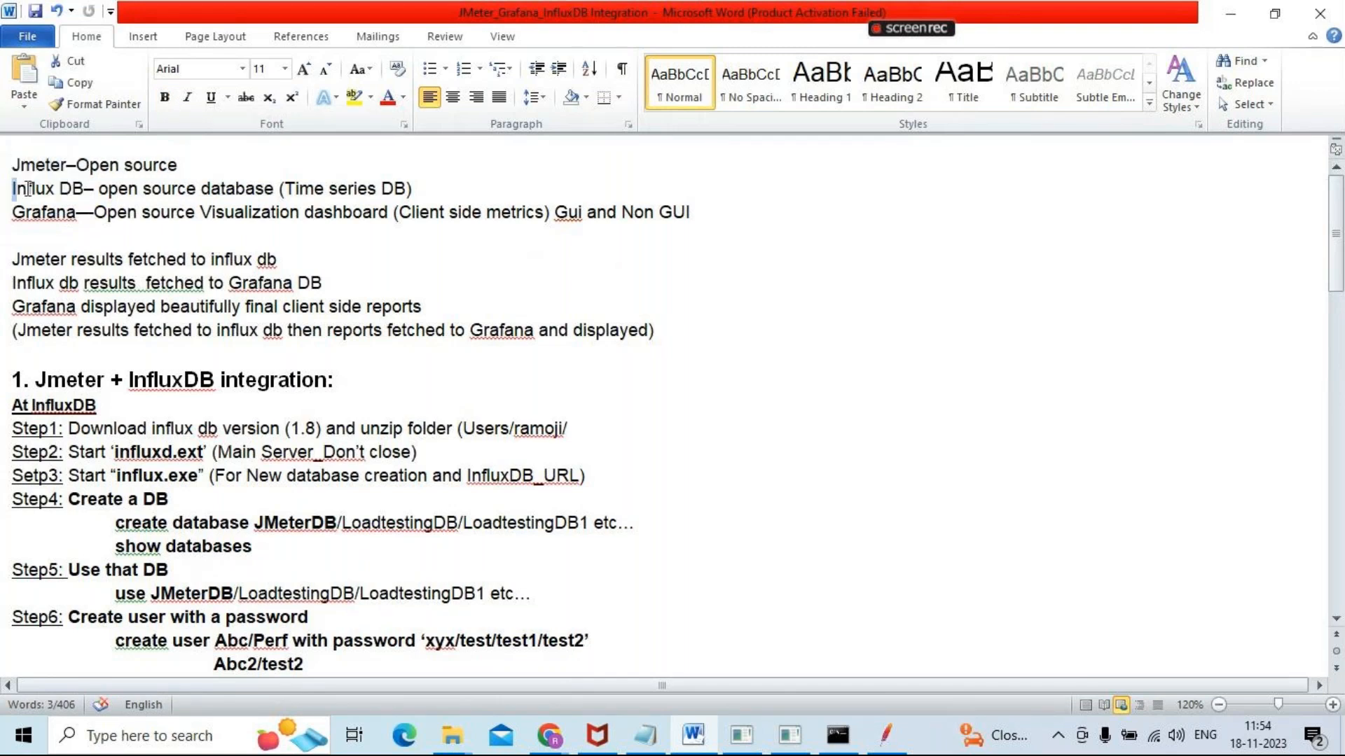
left_click_drag(28, 188, 228, 193)
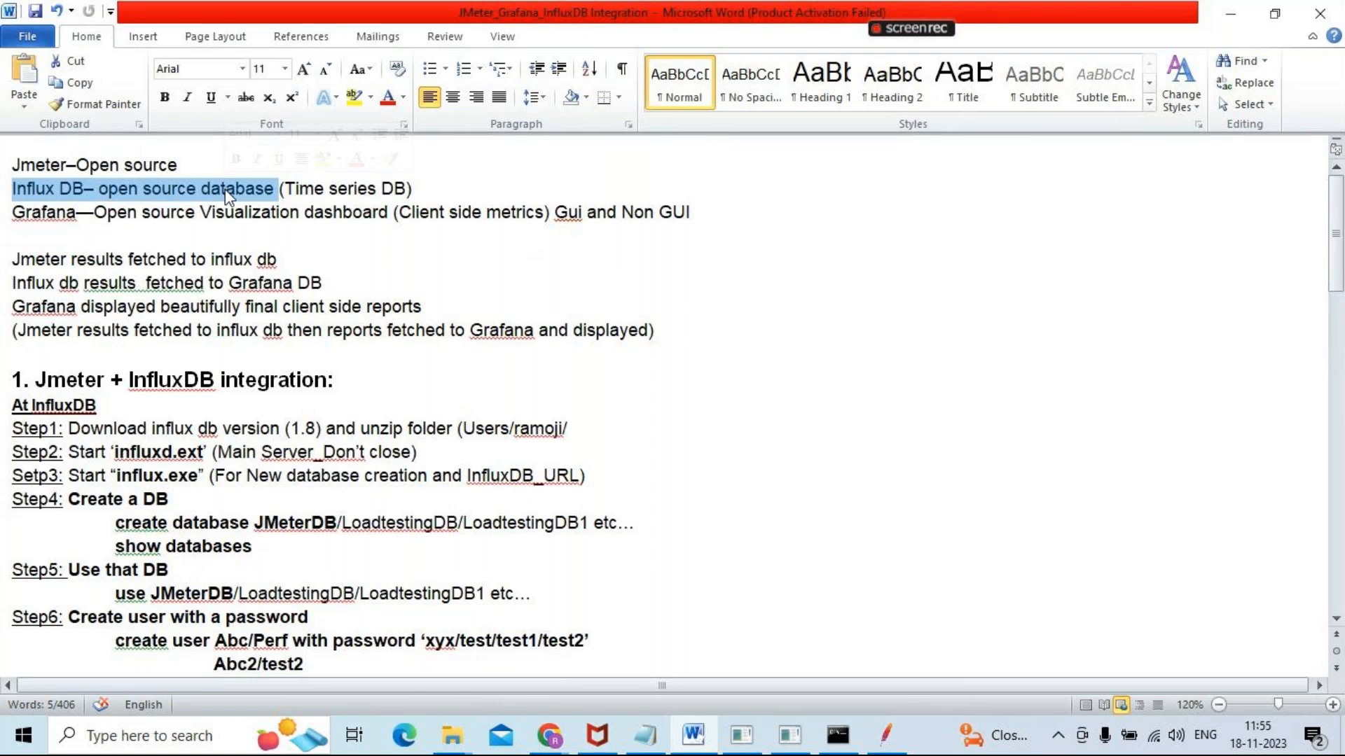
left_click(3, 261)
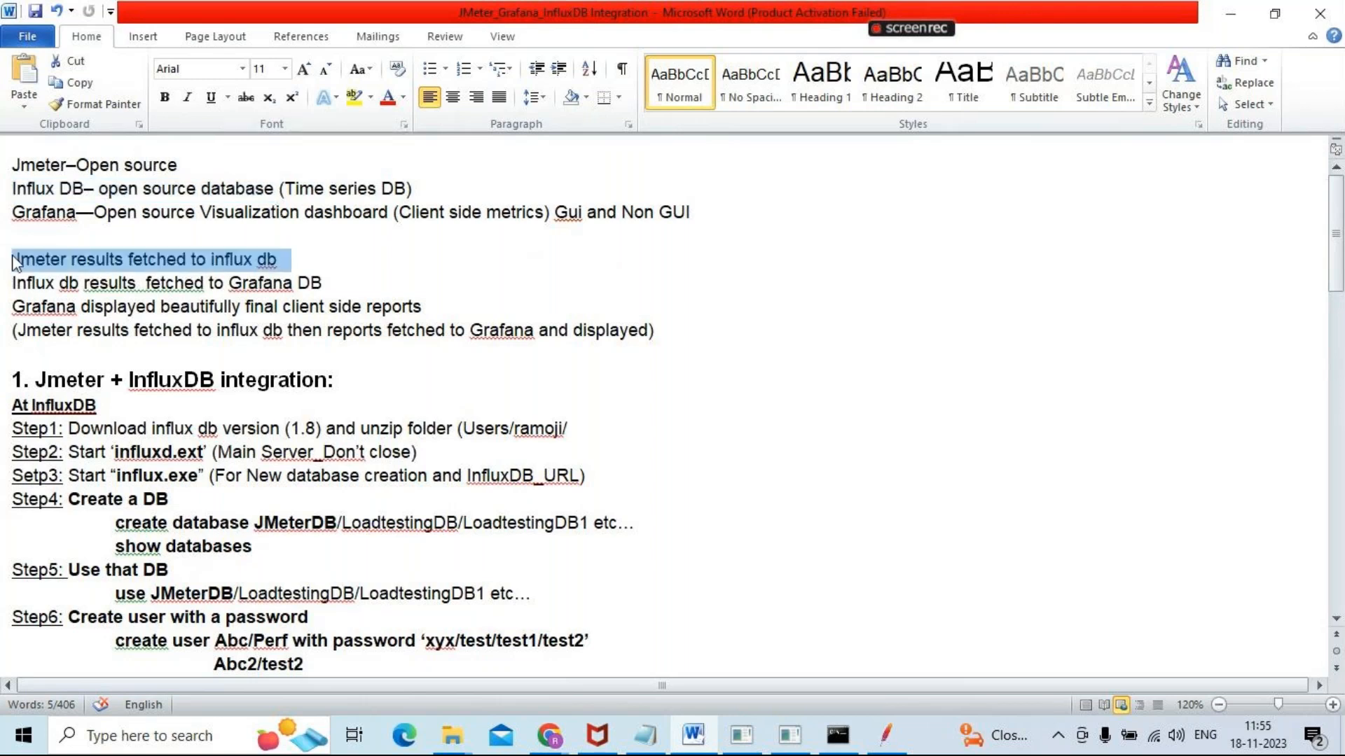
left_click(17, 261)
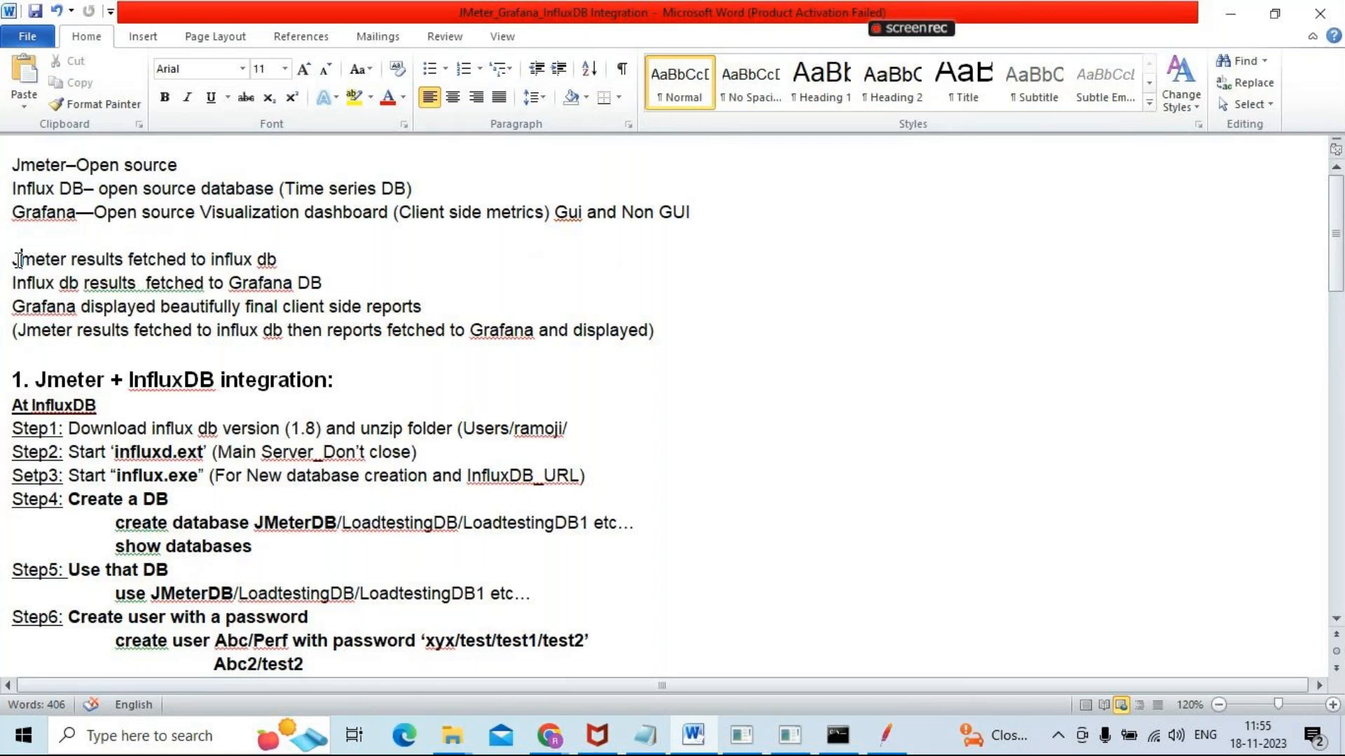
left_click_drag(14, 260, 276, 264)
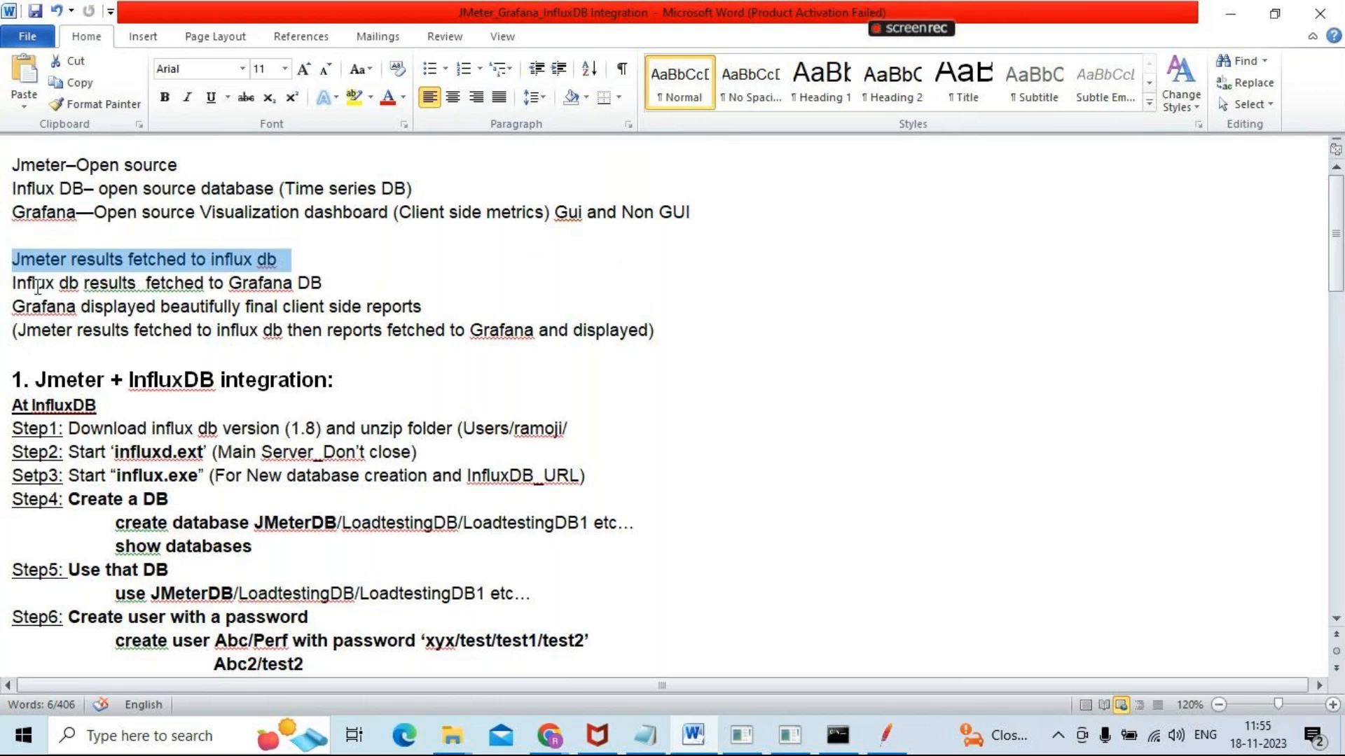
left_click_drag(12, 283, 320, 287)
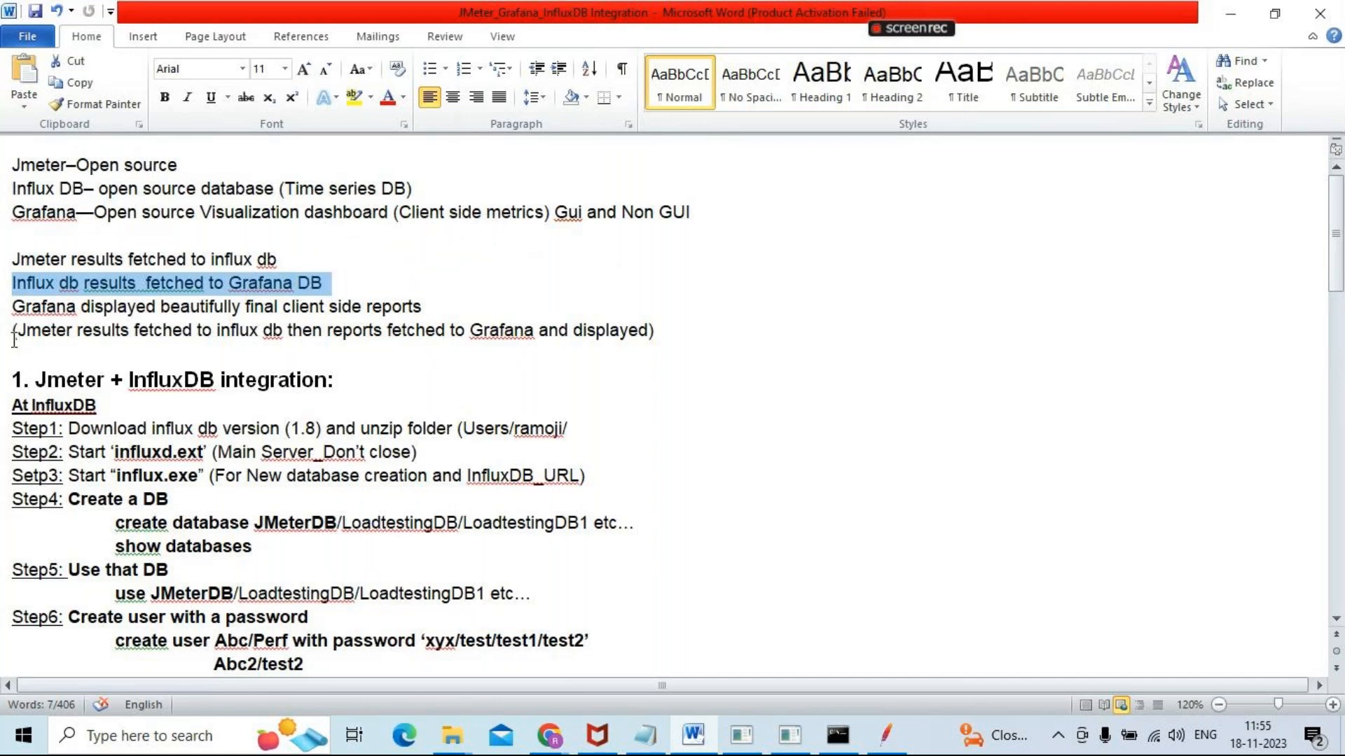
left_click_drag(14, 307, 398, 297)
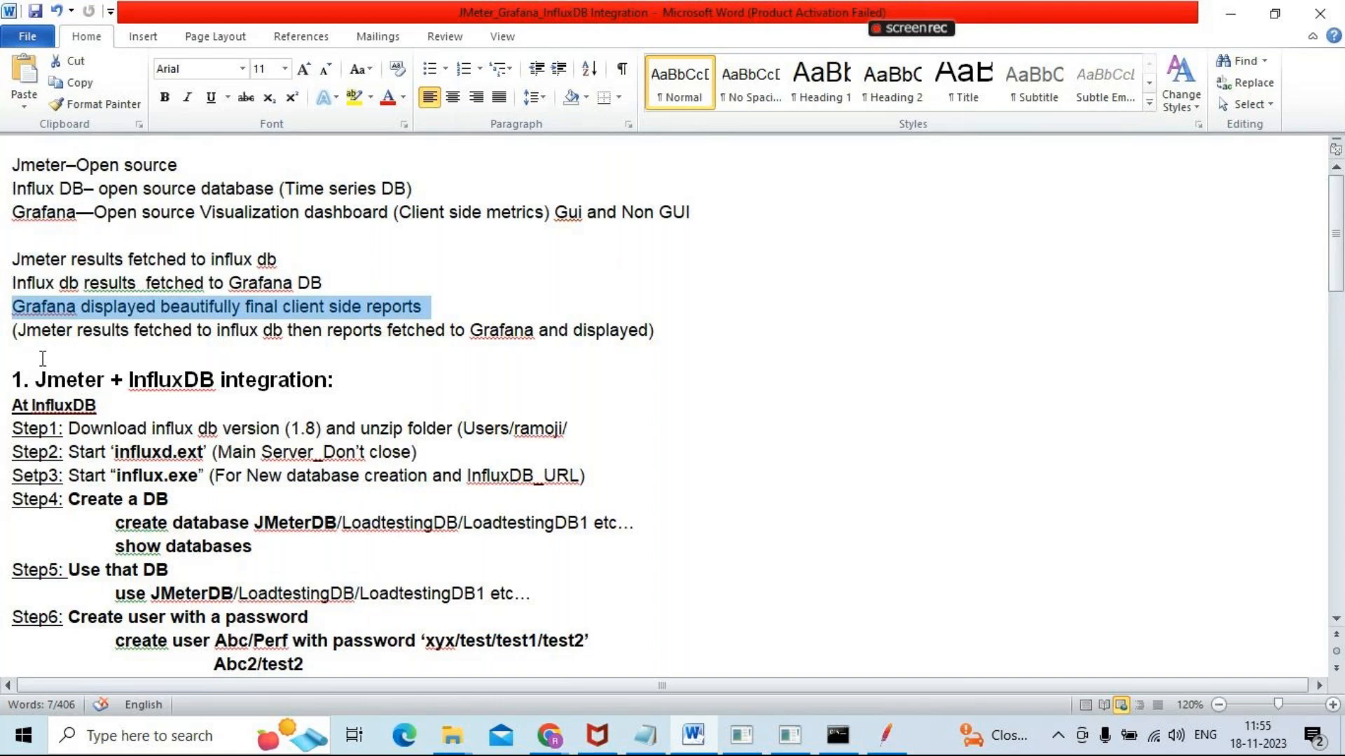
left_click_drag(17, 330, 658, 336)
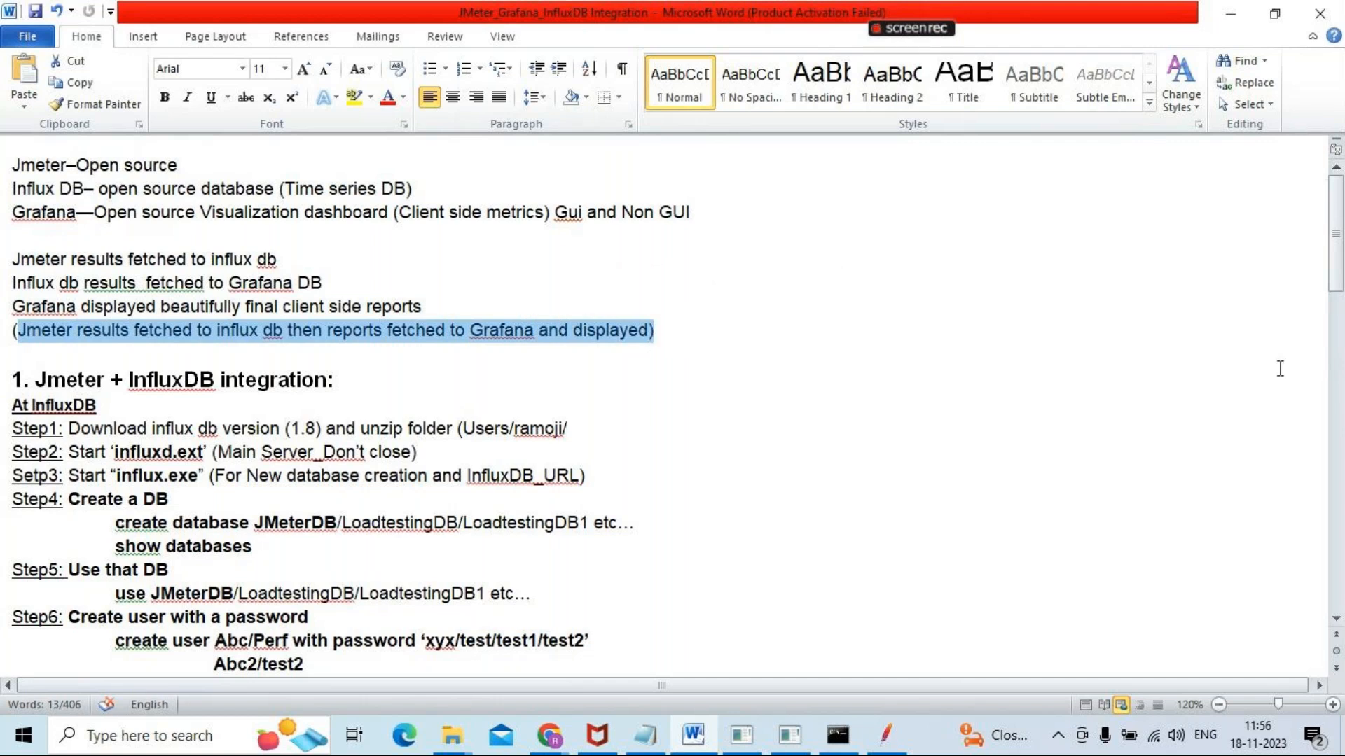
Review the numbered JMeter, InfluxDB and Grafana integration steps, then highlight the Step1 instruction to download InfluxDB version 1.8
left_click_drag(1339, 214, 1339, 249)
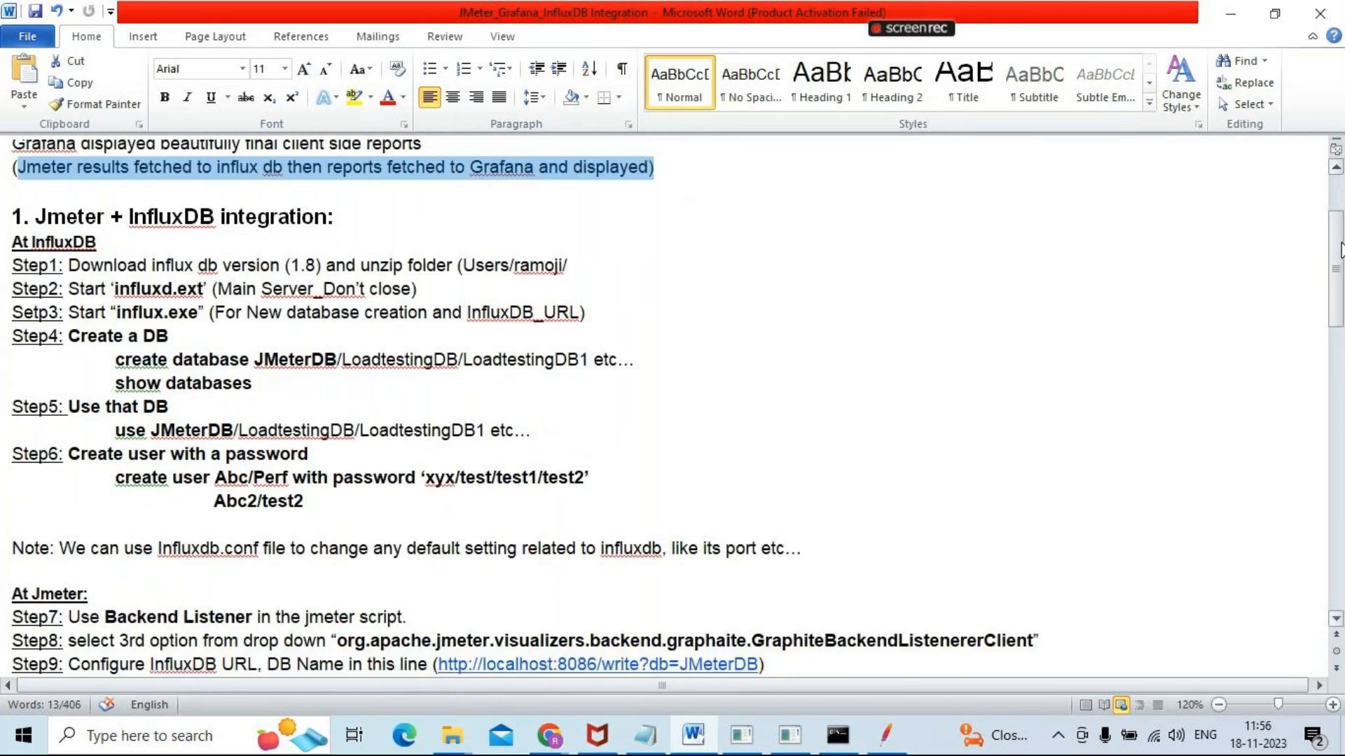
left_click_drag(1341, 252, 1341, 333)
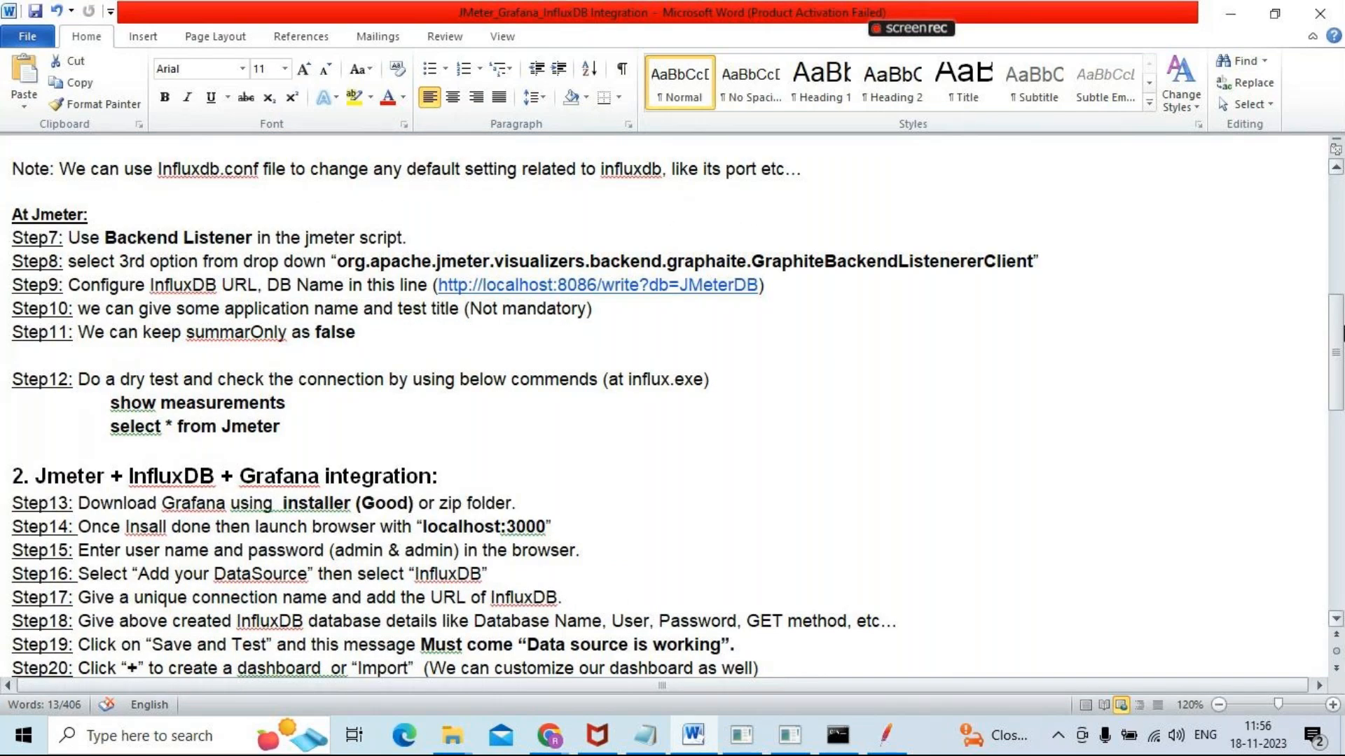
left_click_drag(1340, 332, 1336, 253)
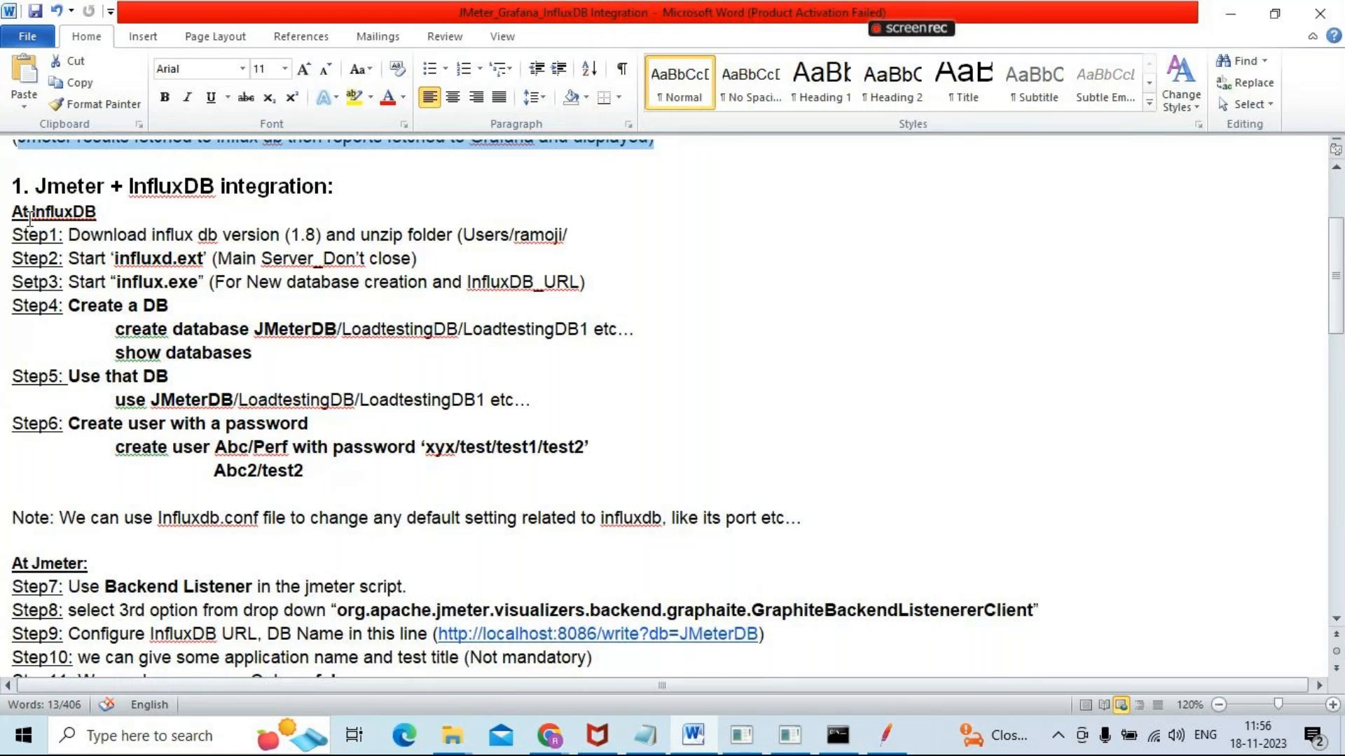
left_click_drag(59, 236, 272, 249)
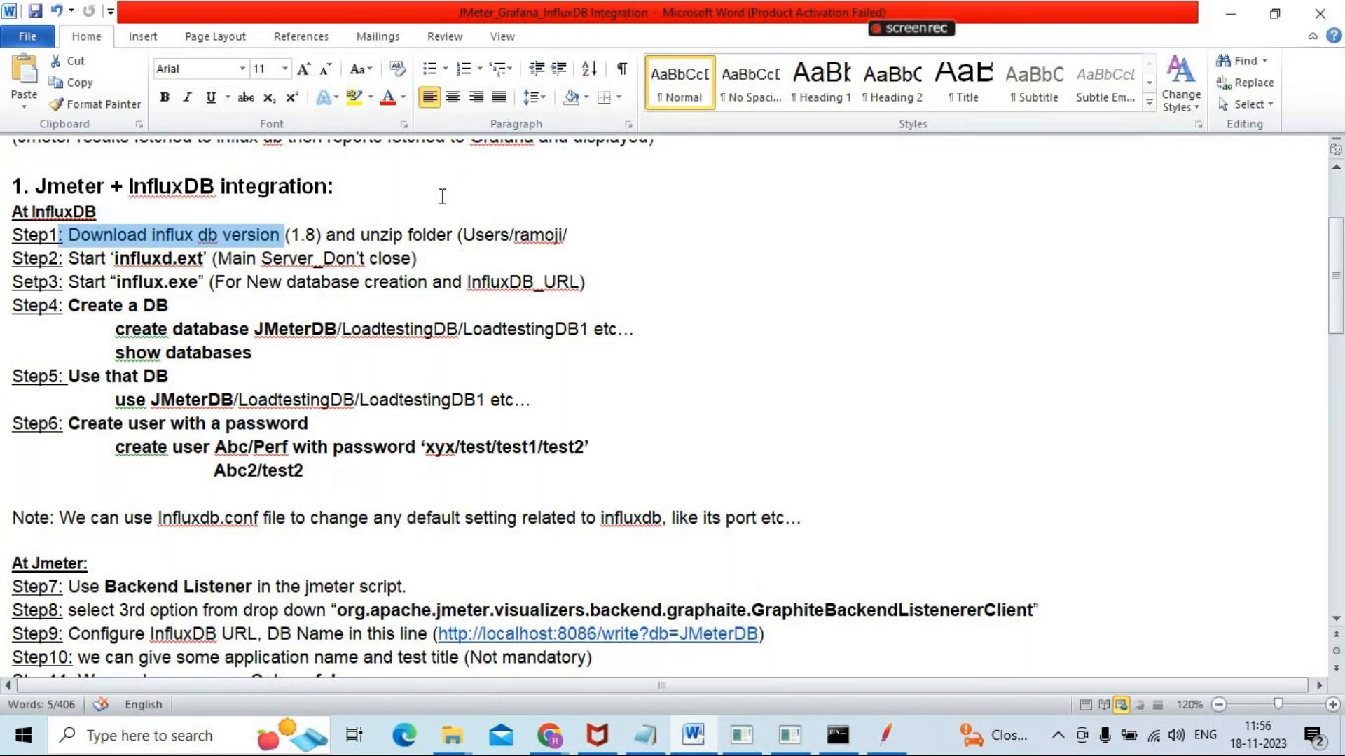
left_click(509, 233)
double_click(510, 234)
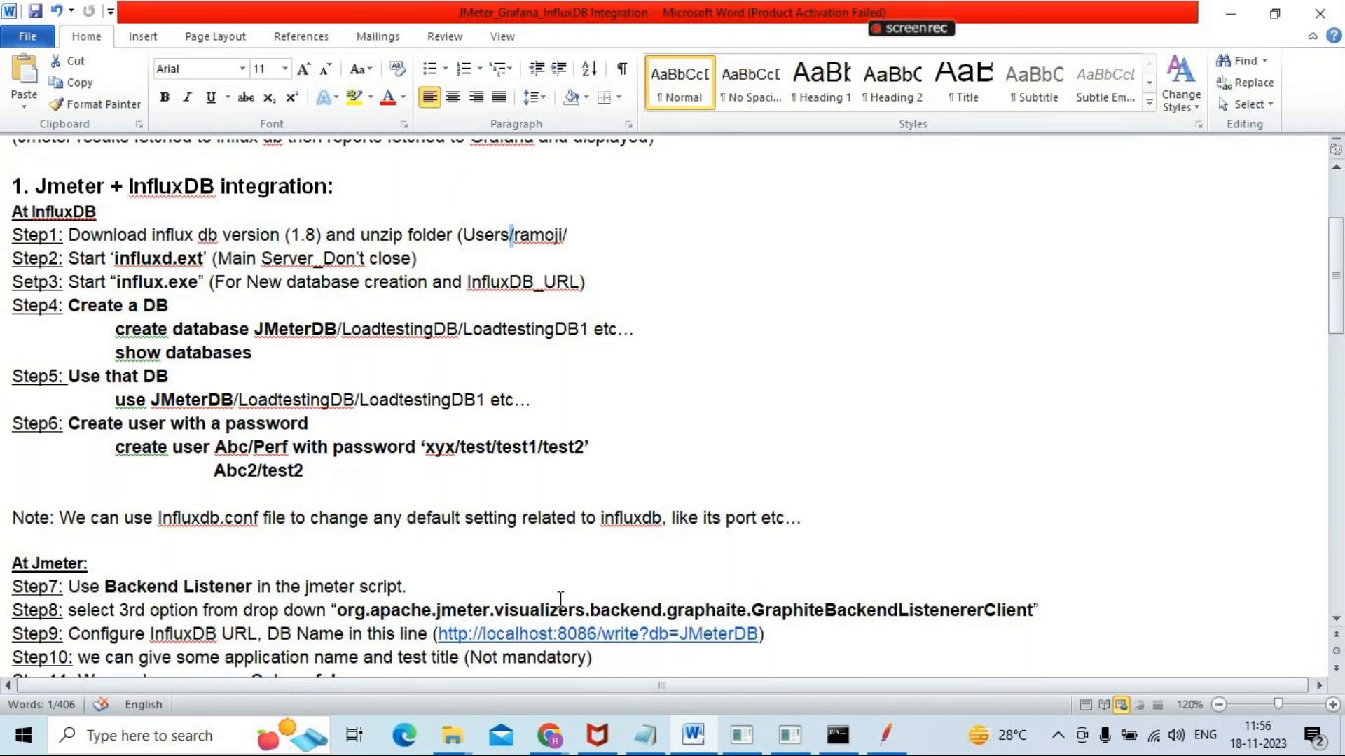
Switch to Chrome's InfluxData Downloads page and choose the Windows Binaries (64-bit) - using PowerShell platform for InfluxDB v1.8.10
mouse_move(545, 751)
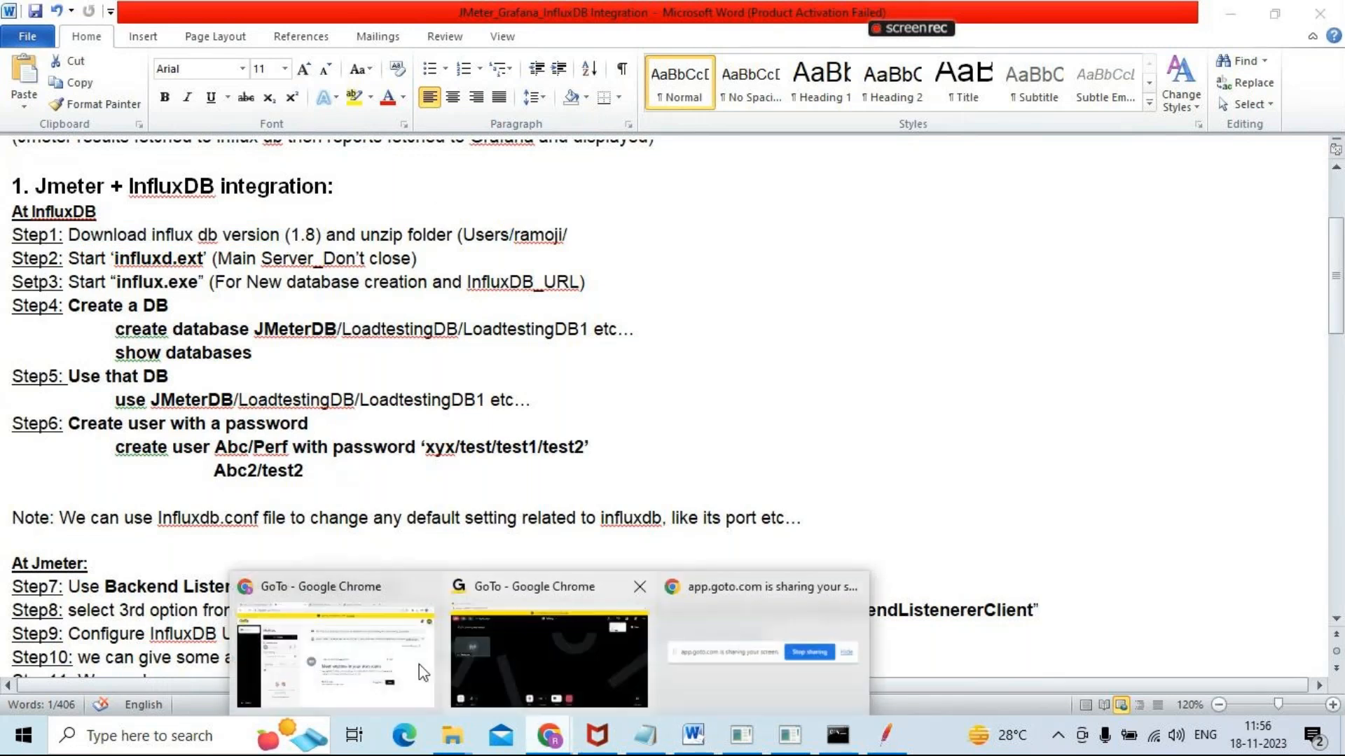
left_click(336, 666)
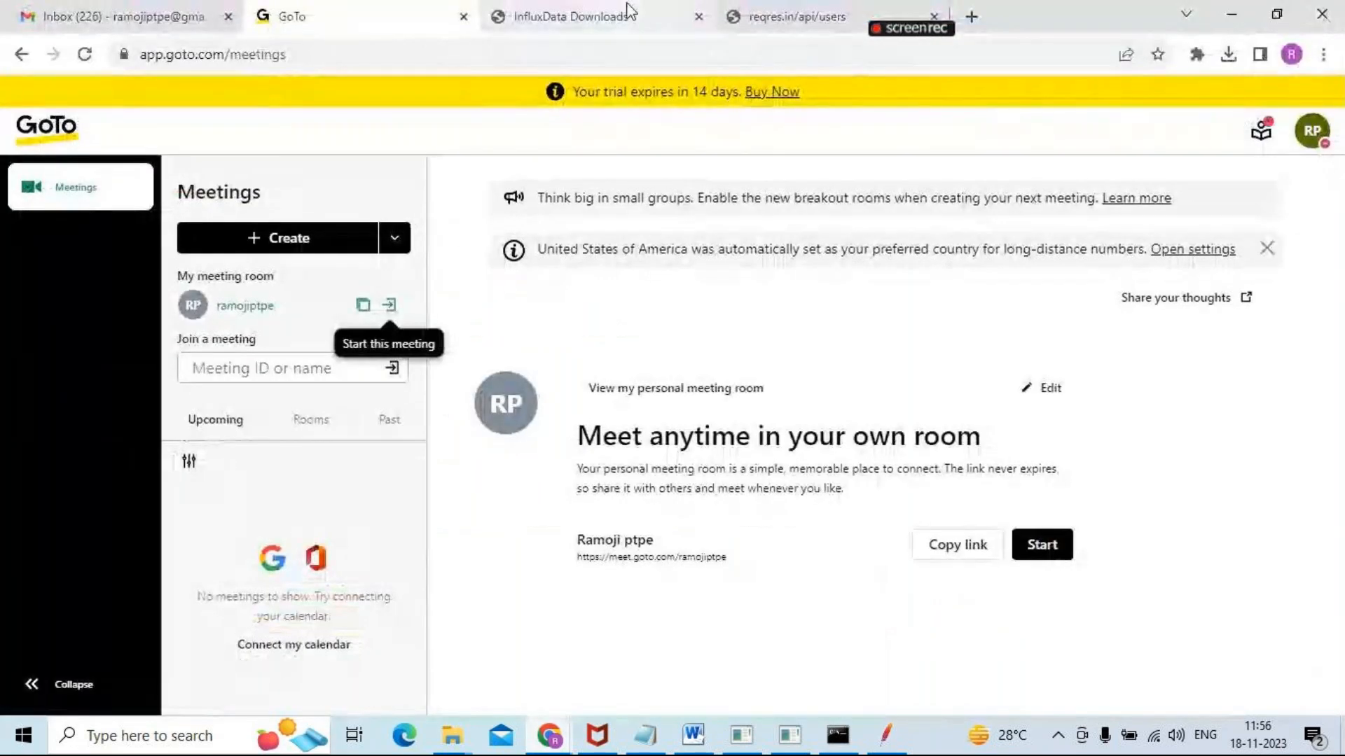
left_click(660, 15)
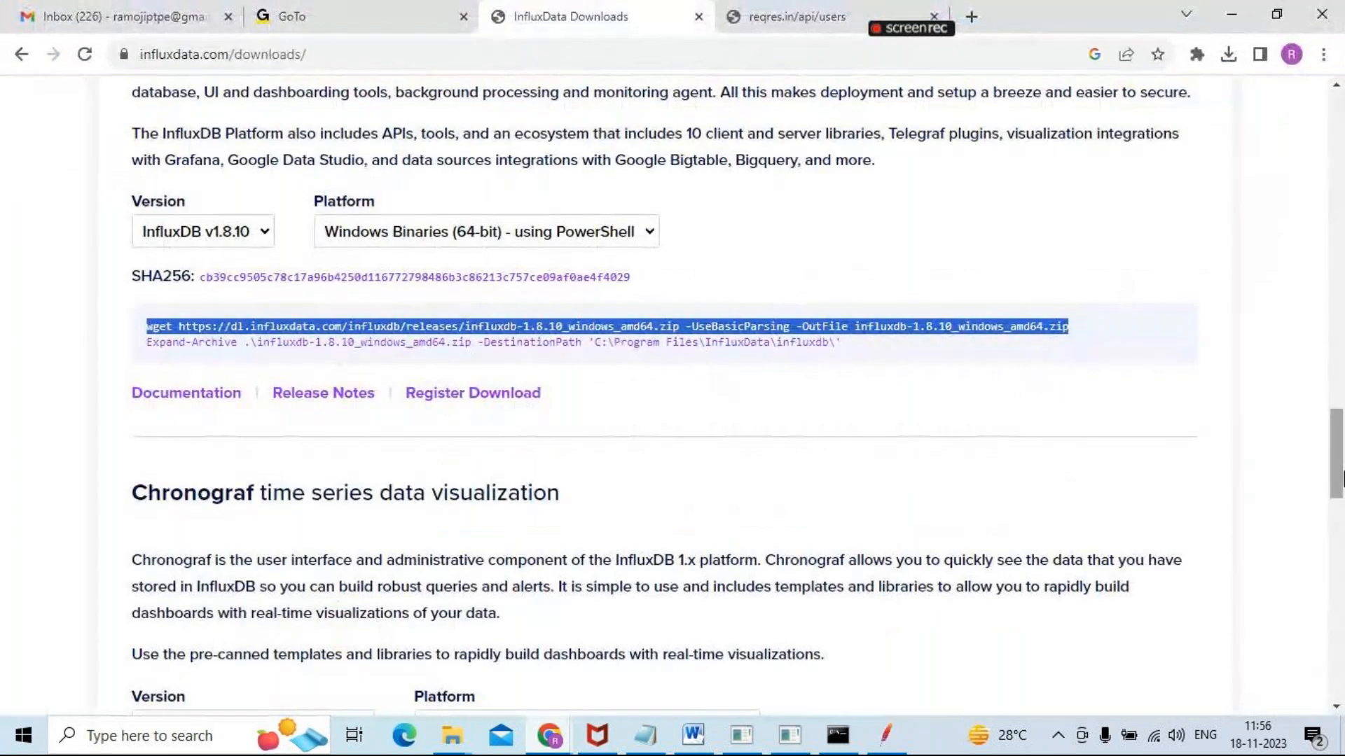
left_click_drag(1336, 416, 1336, 98)
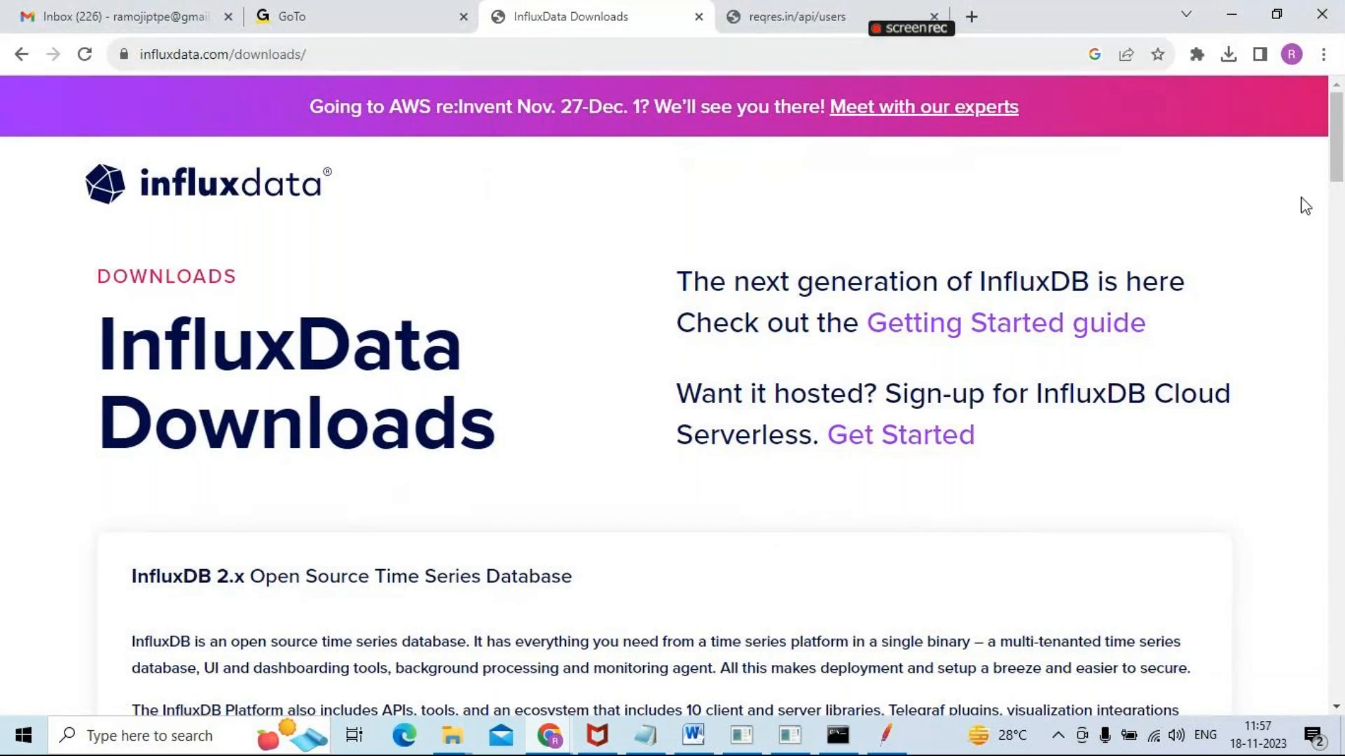
left_click_drag(1341, 128, 1342, 428)
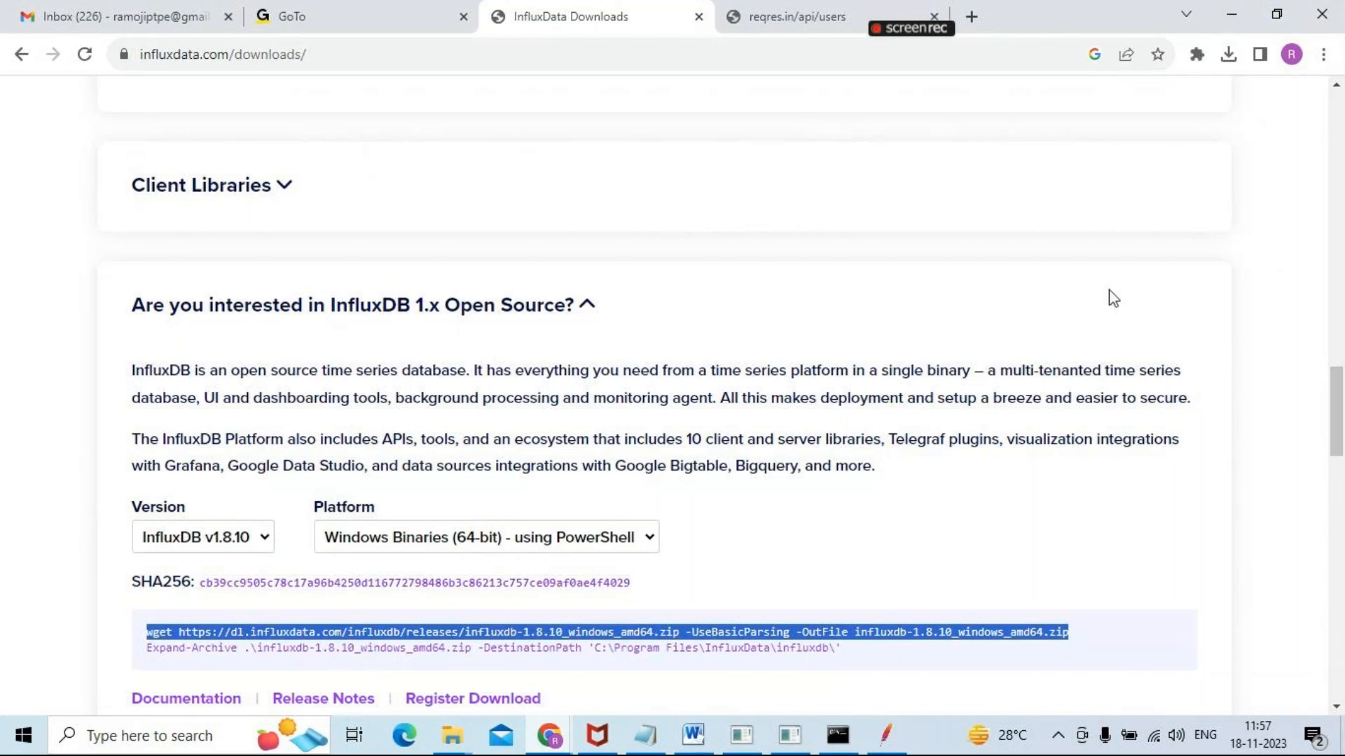
scroll(1333, 396, "down", 4)
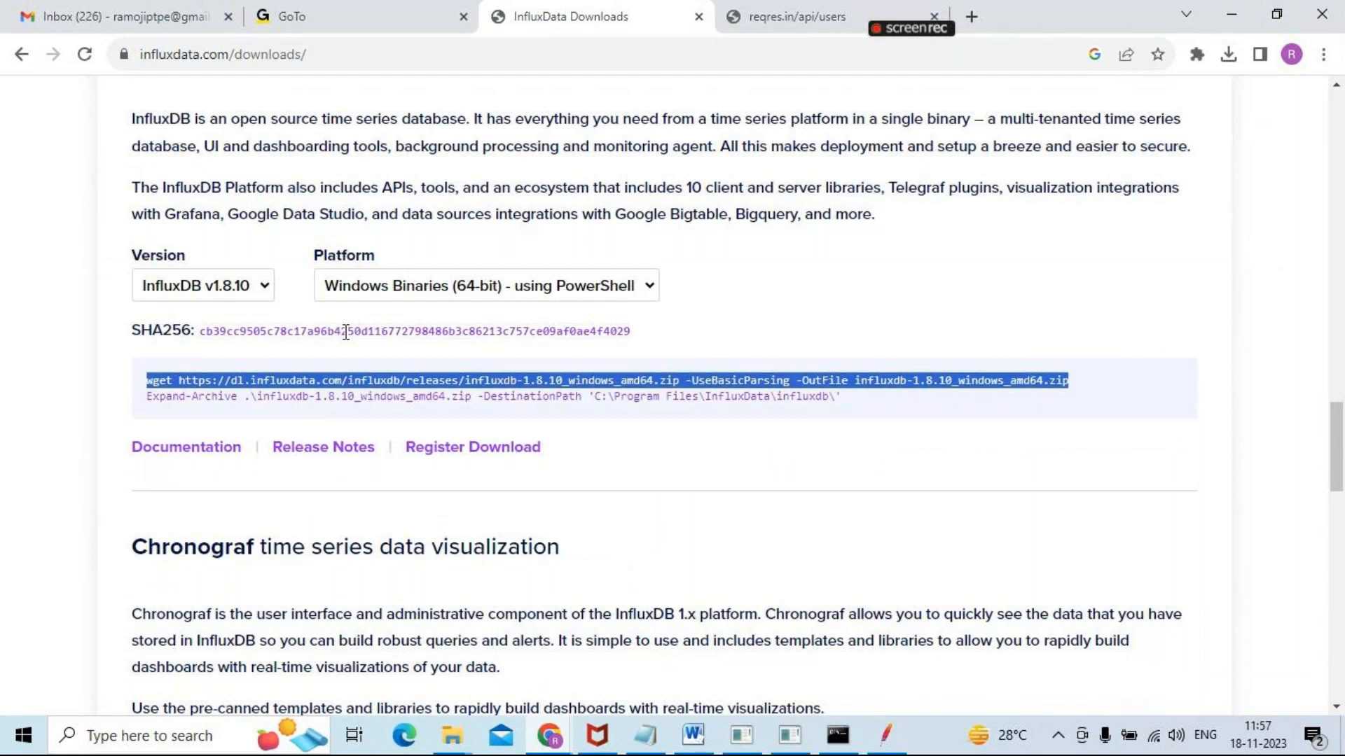
left_click(423, 291)
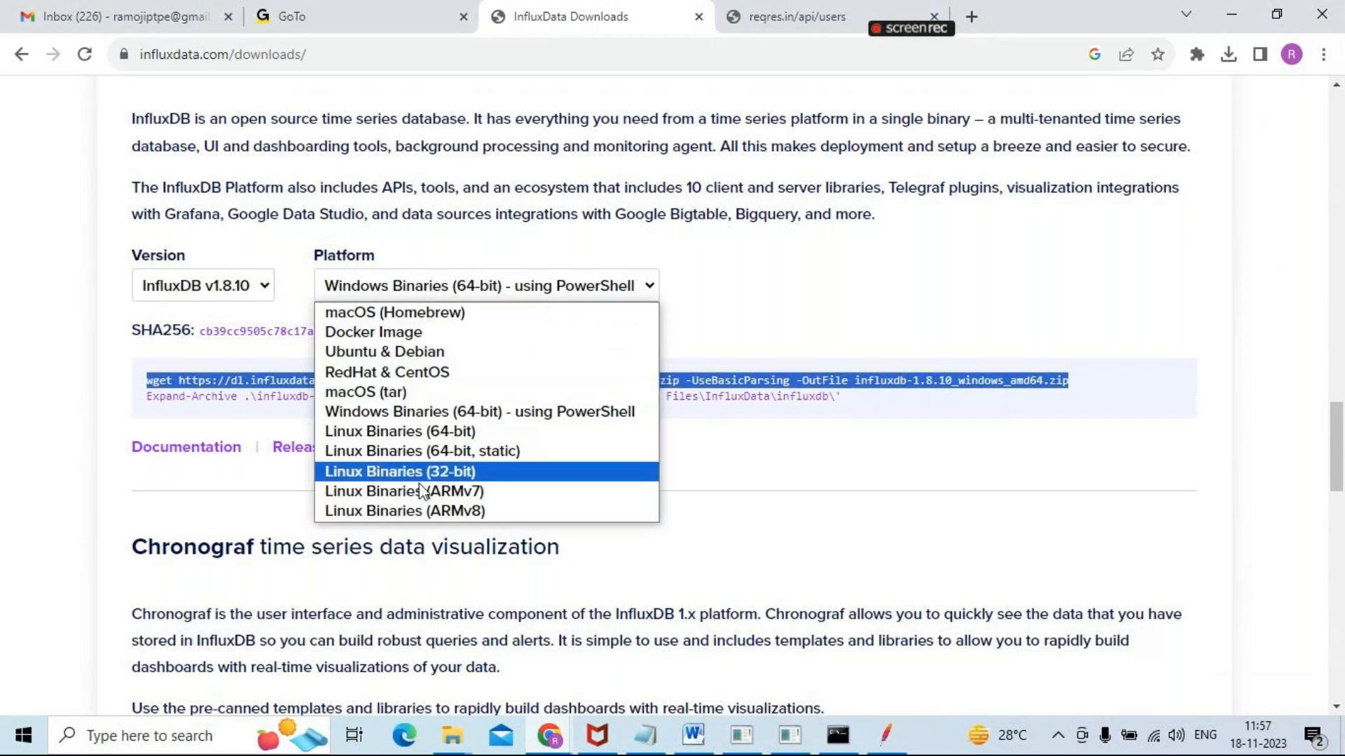
left_click(445, 413)
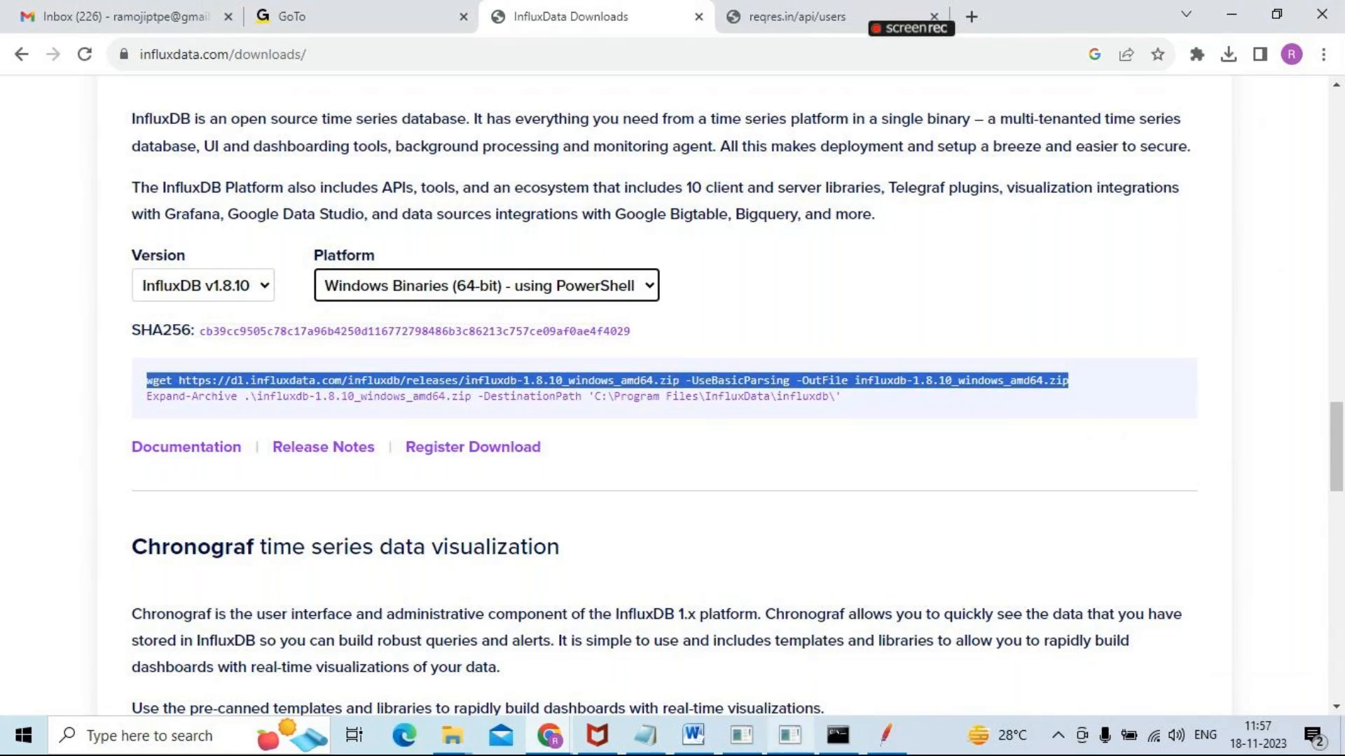
left_click(180, 738)
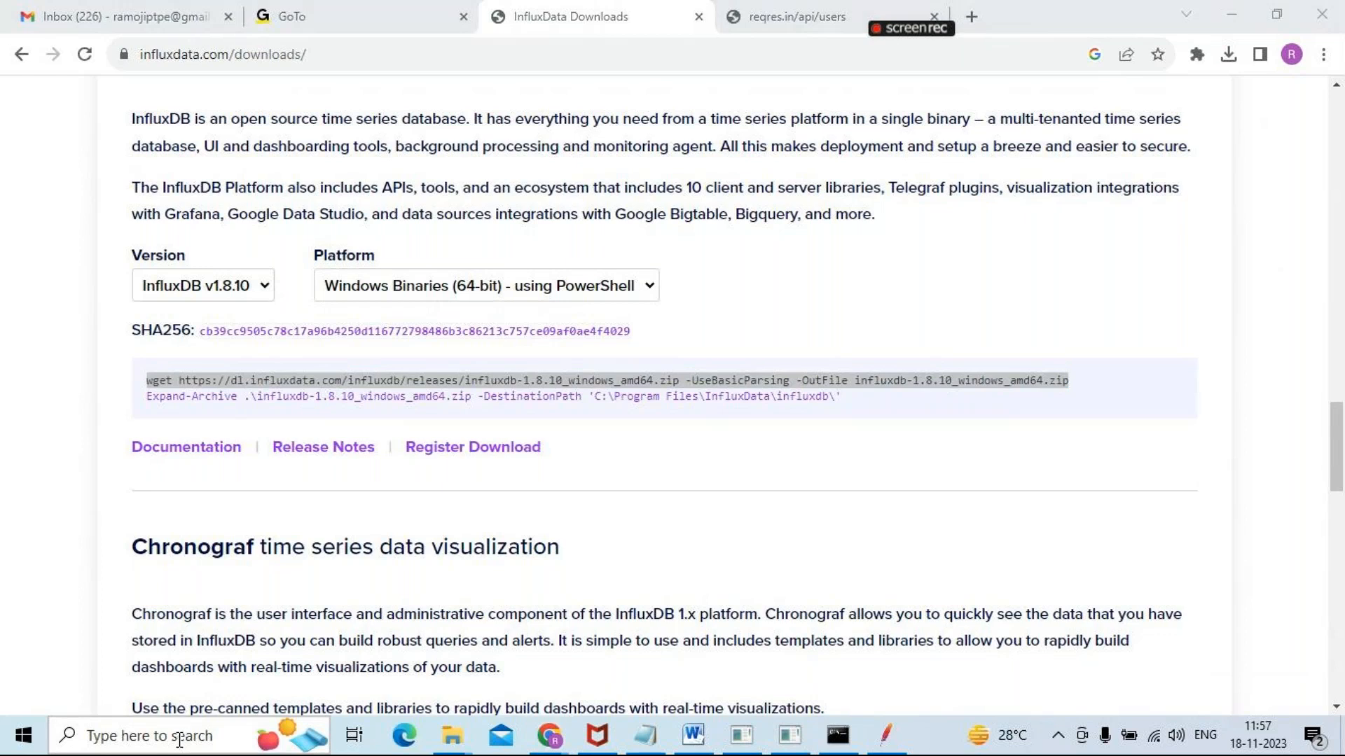
type("power")
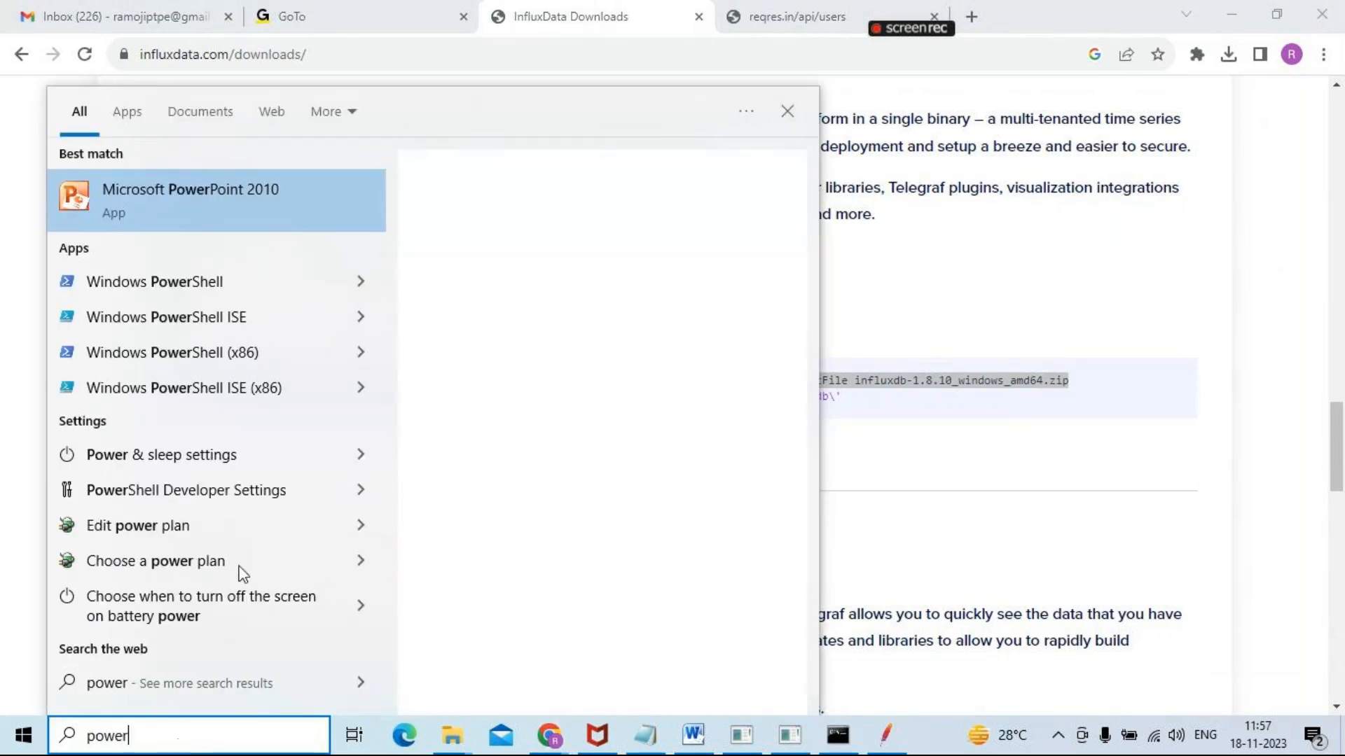
left_click(177, 289)
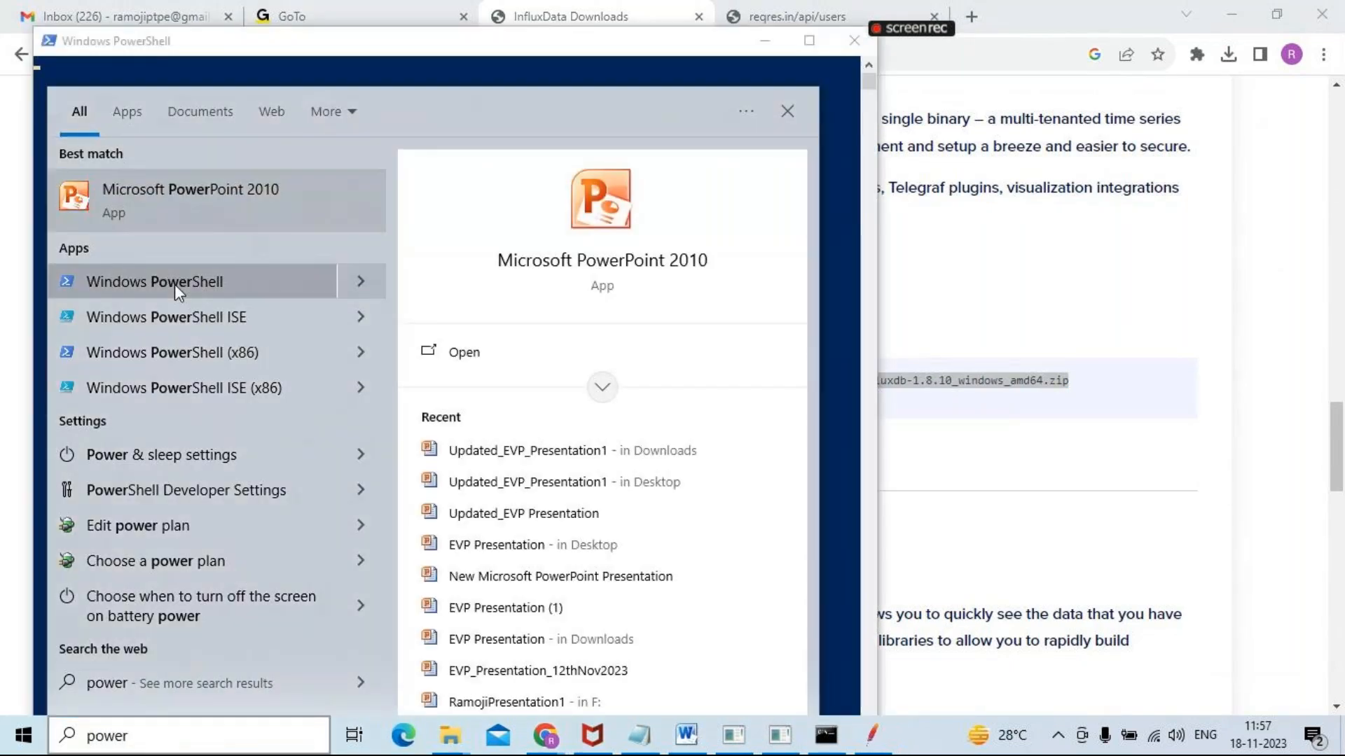
left_click(838, 214)
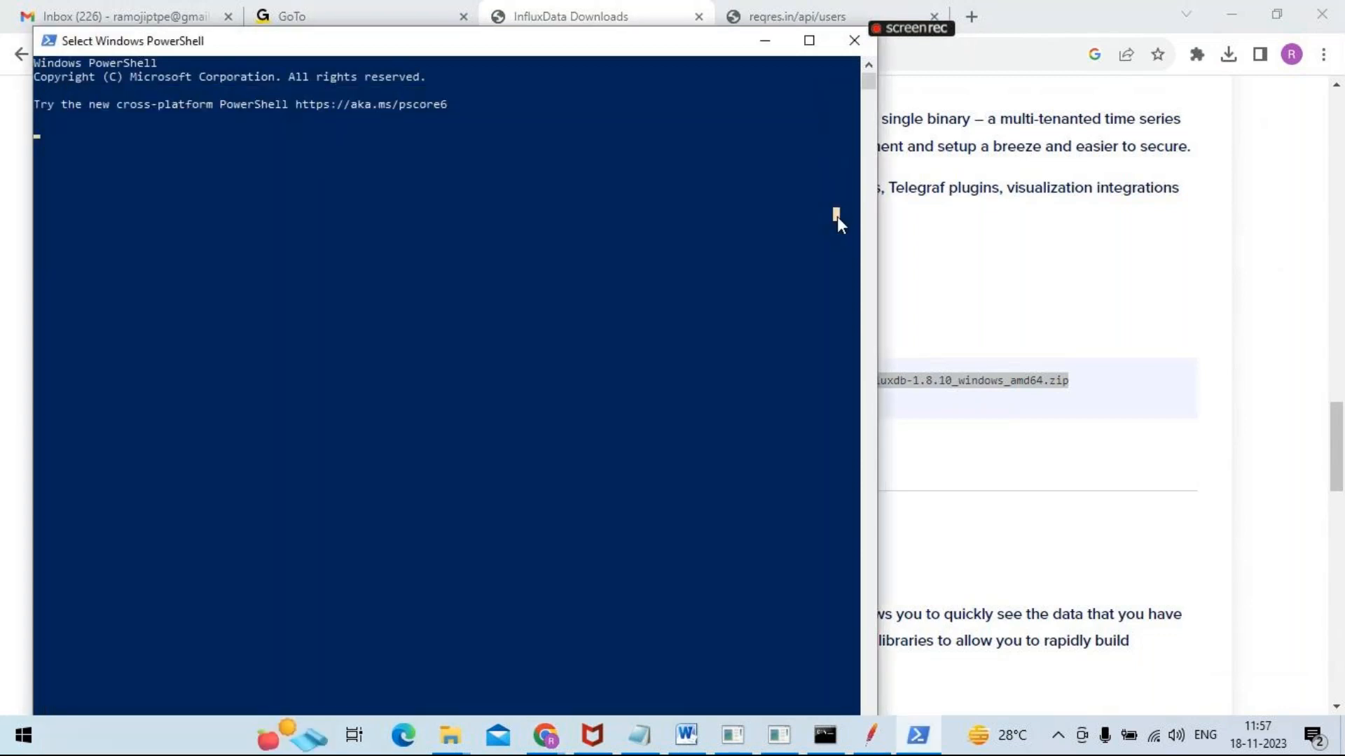
right_click(374, 178)
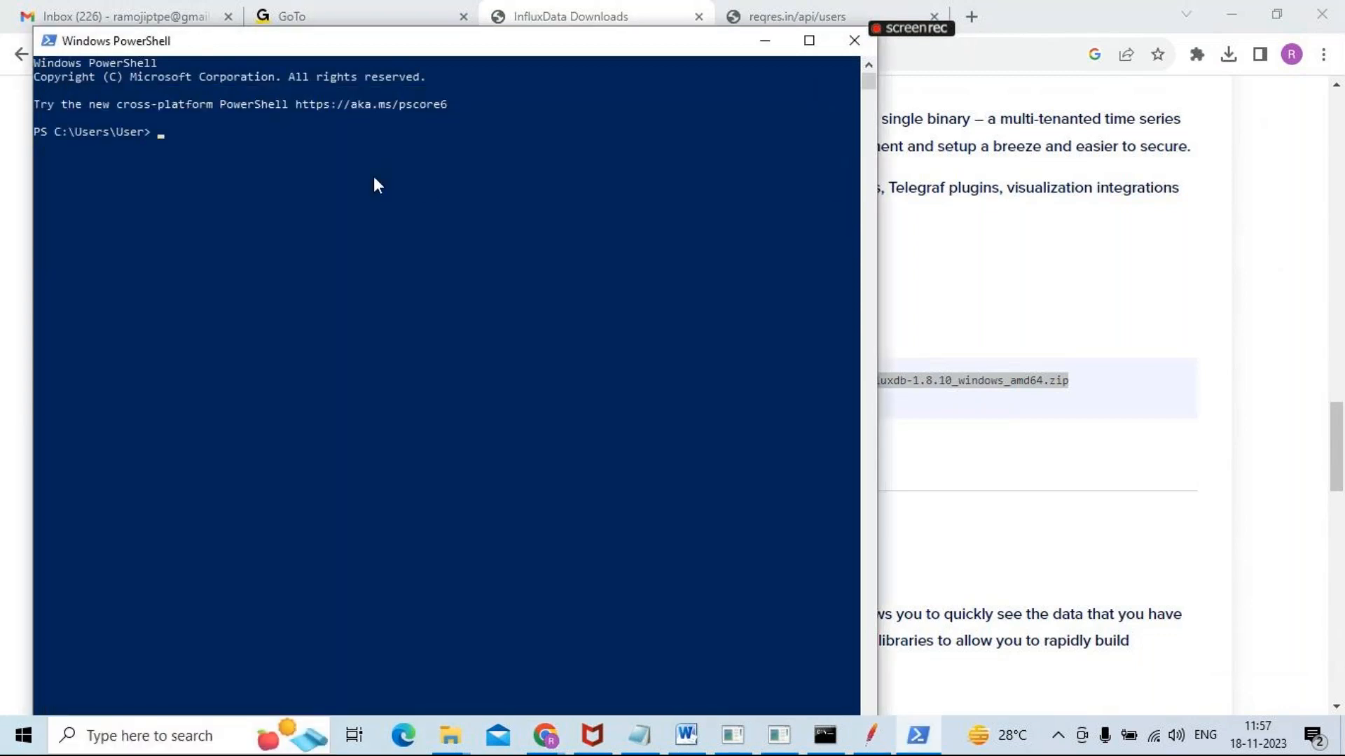
left_click(854, 40)
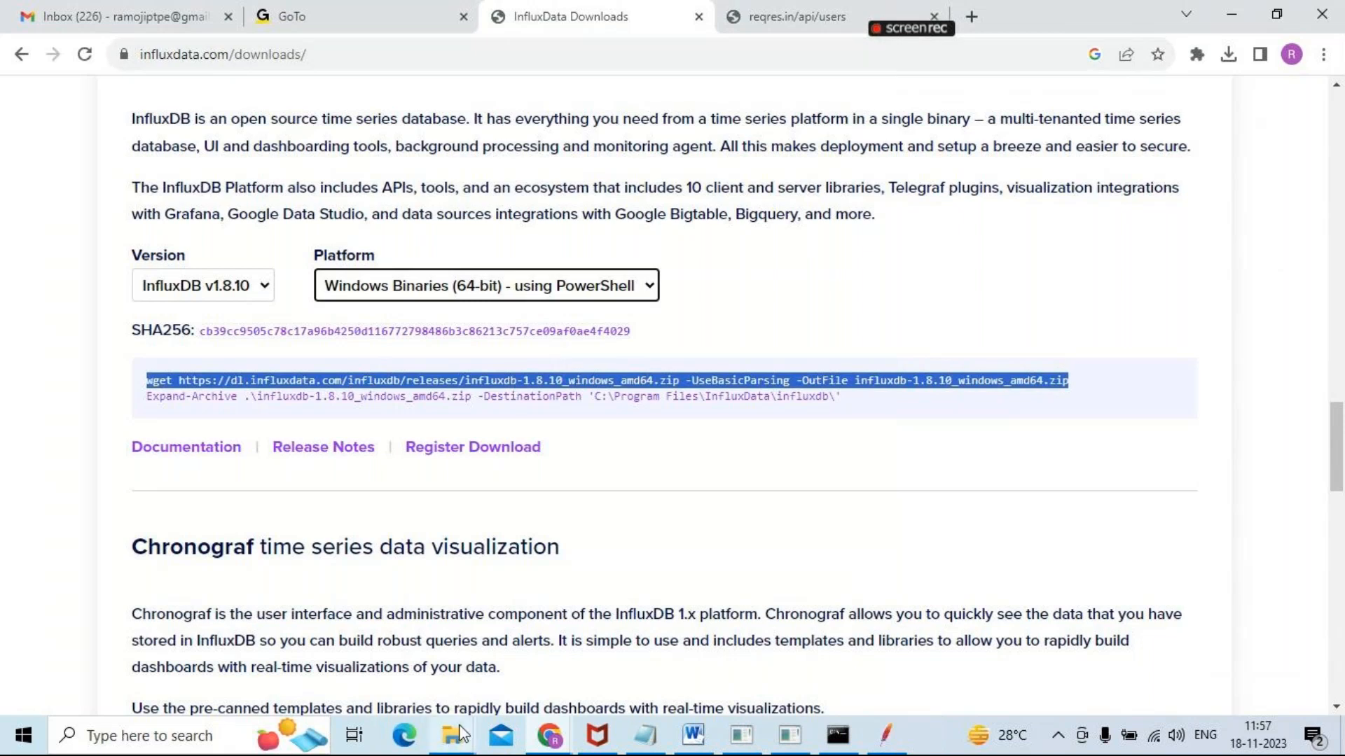
Look in the C: drive's Users > User folder for the influxdb-1.8.10_windows_amd64 archive, and return to the desktop
mouse_move(460, 742)
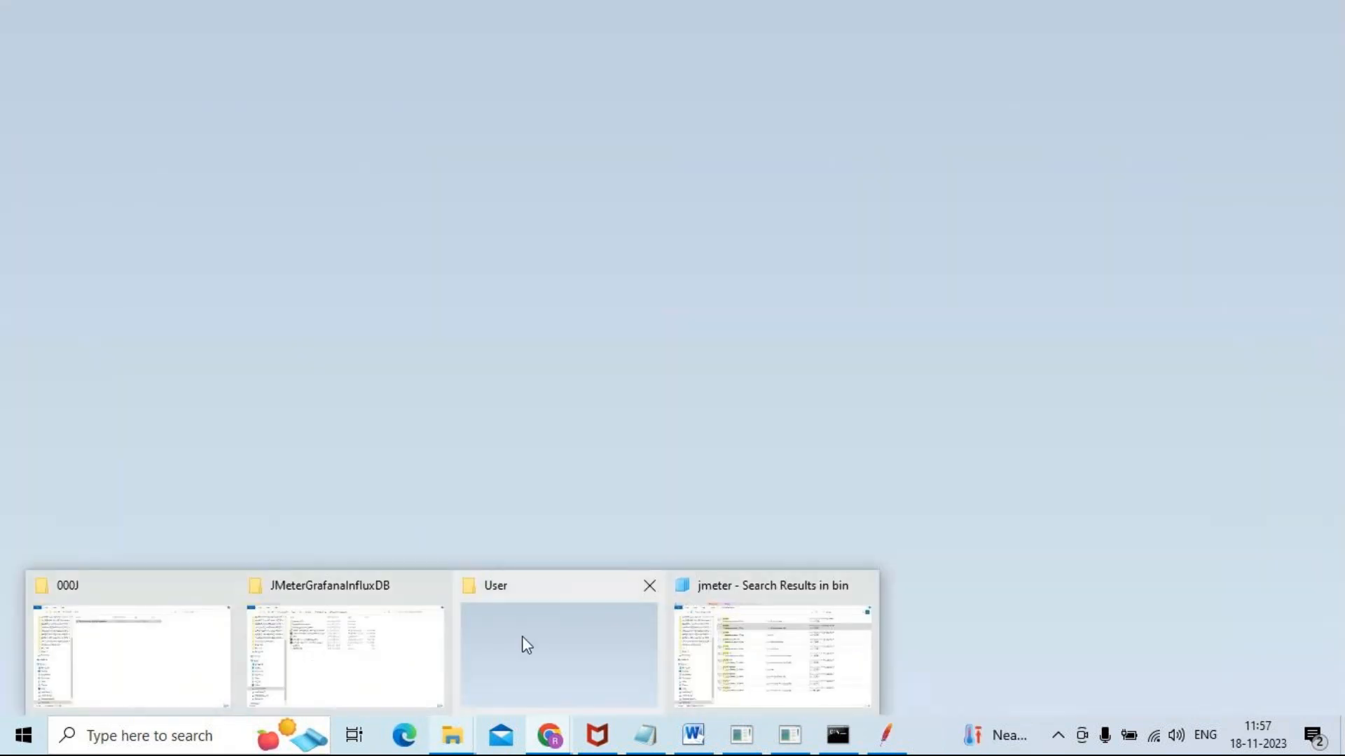
left_click(522, 637)
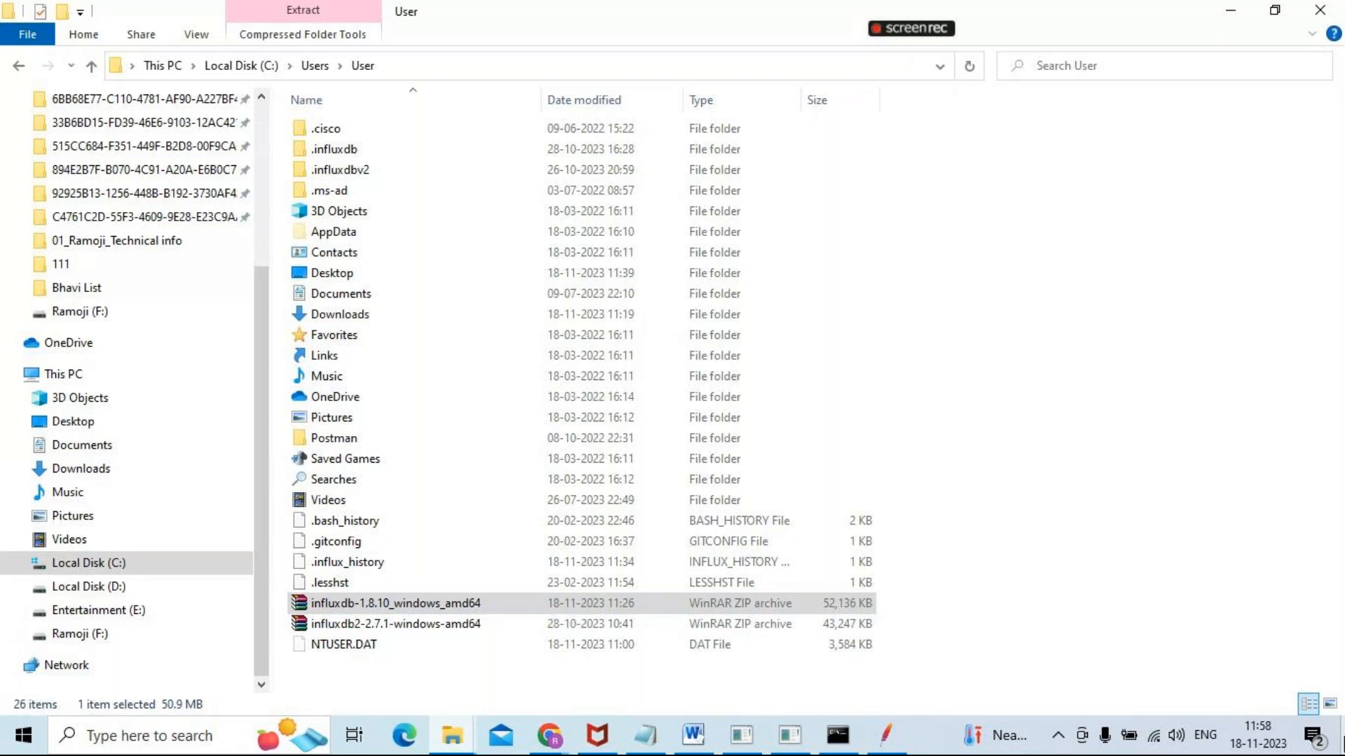
left_click(1343, 738)
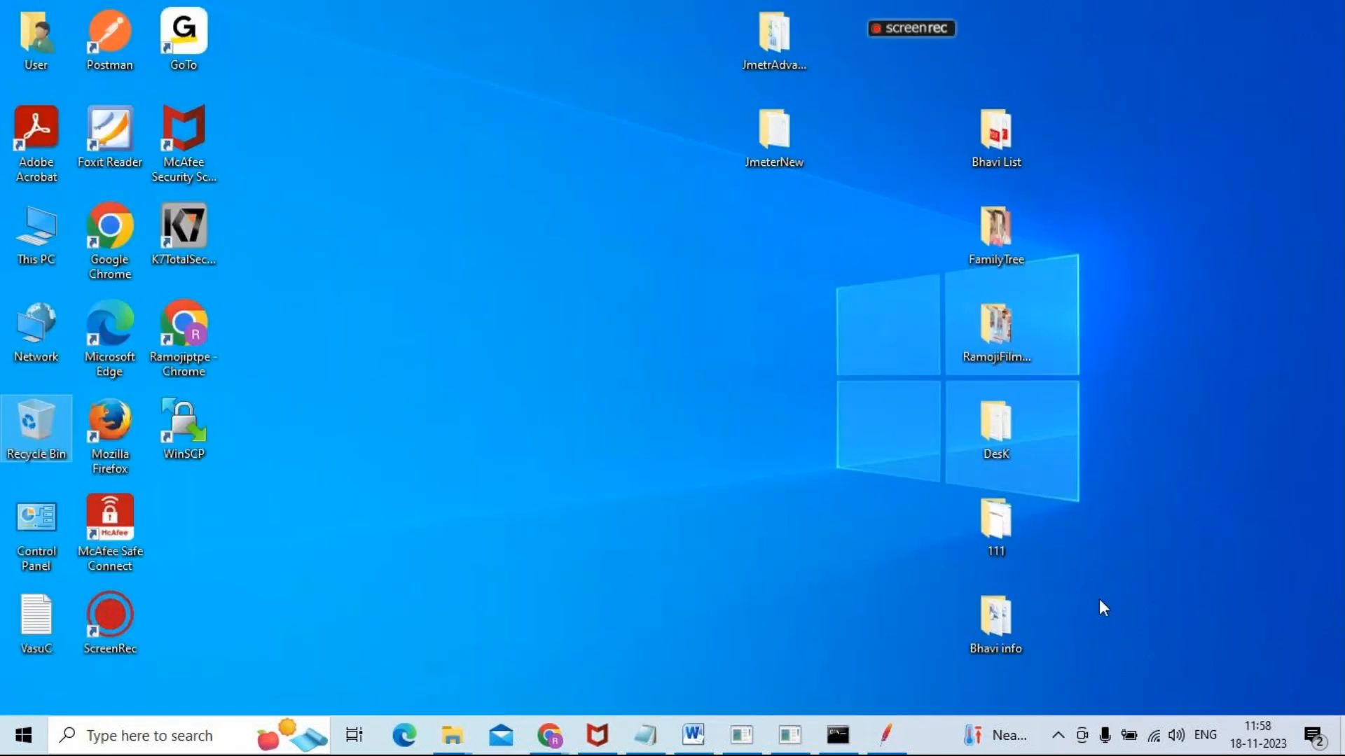
Open the desktop's JmetrAdvanced folder, inspect its JMeterGrafanaInfluxDB subfolder, and return to JmetrAdvanced
left_click(779, 54)
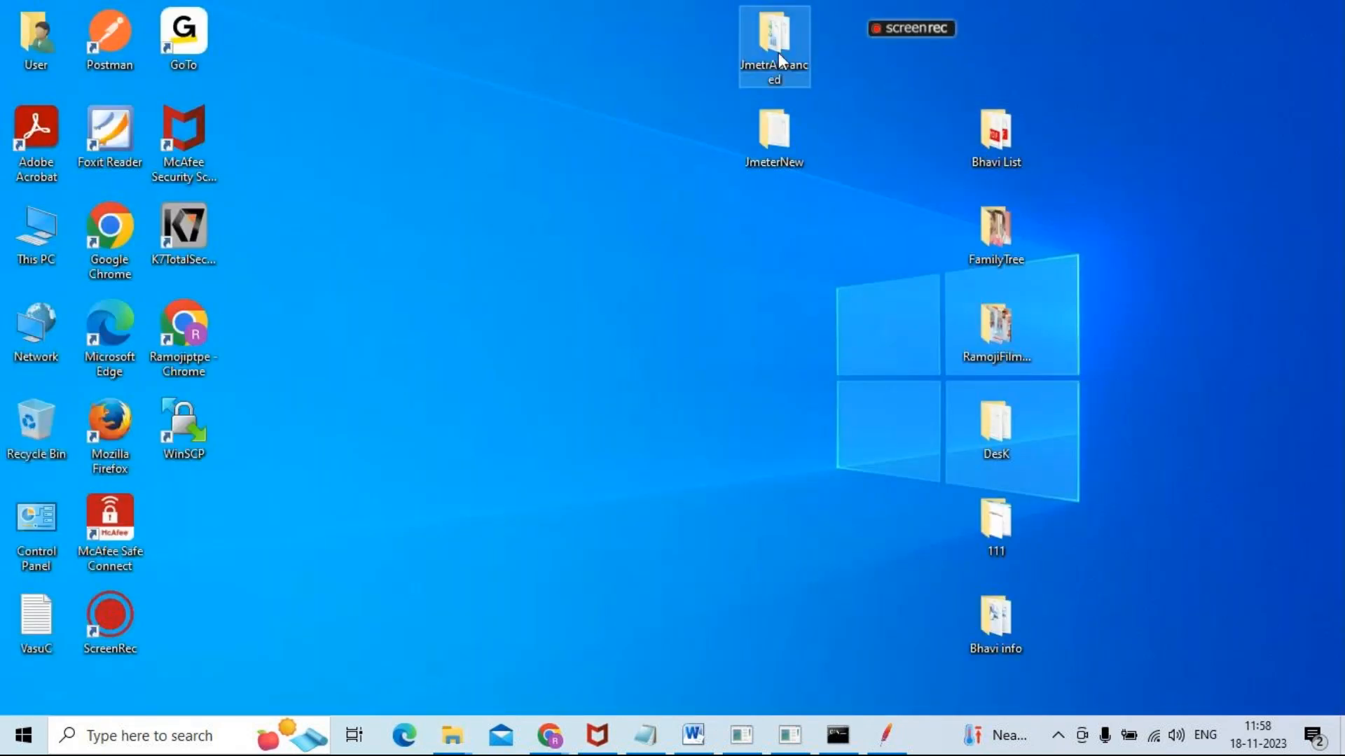
double_click(779, 53)
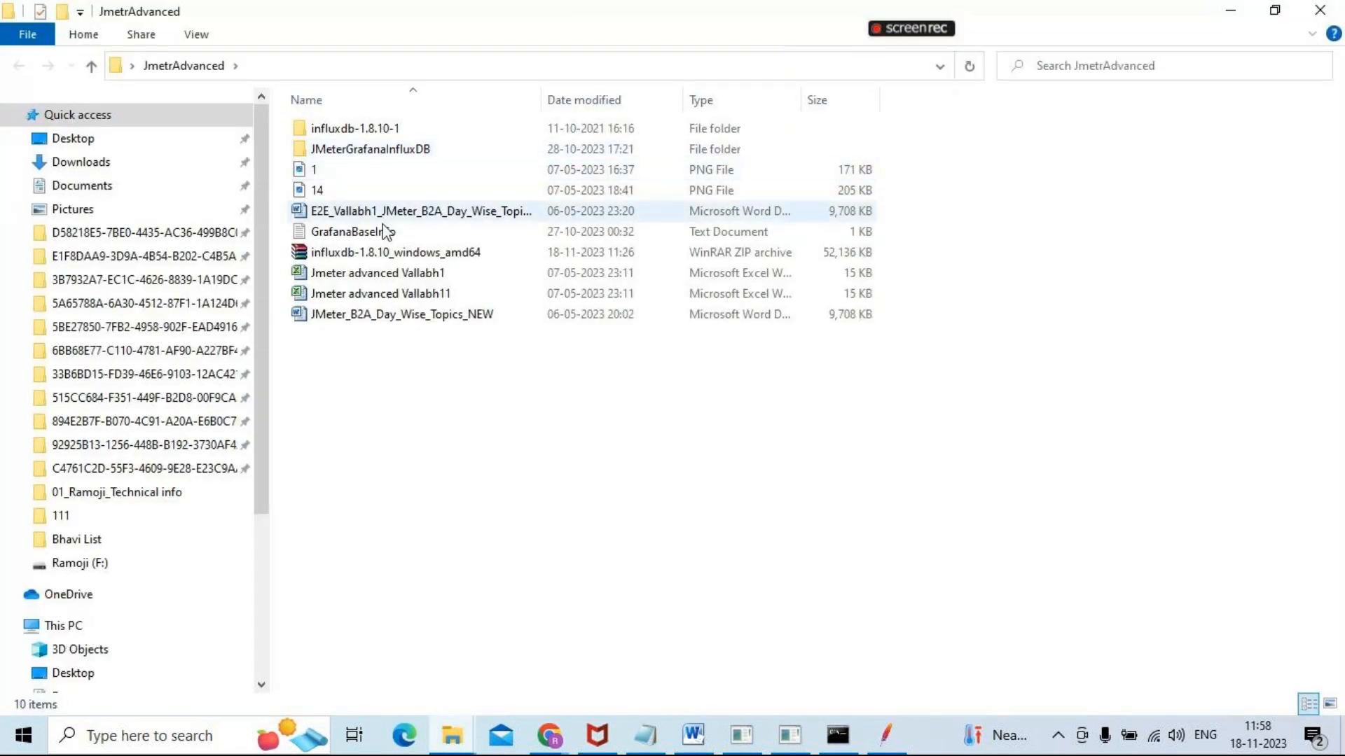
double_click(376, 149)
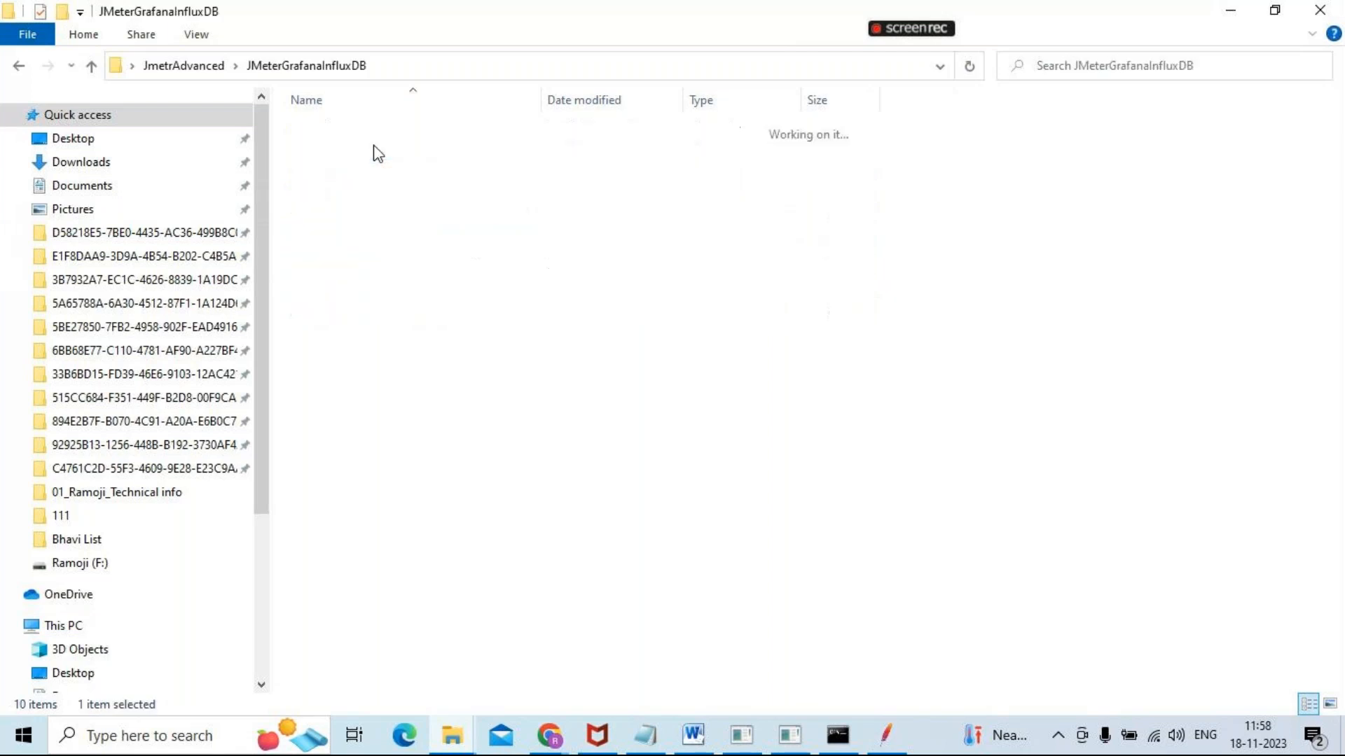
left_click(19, 67)
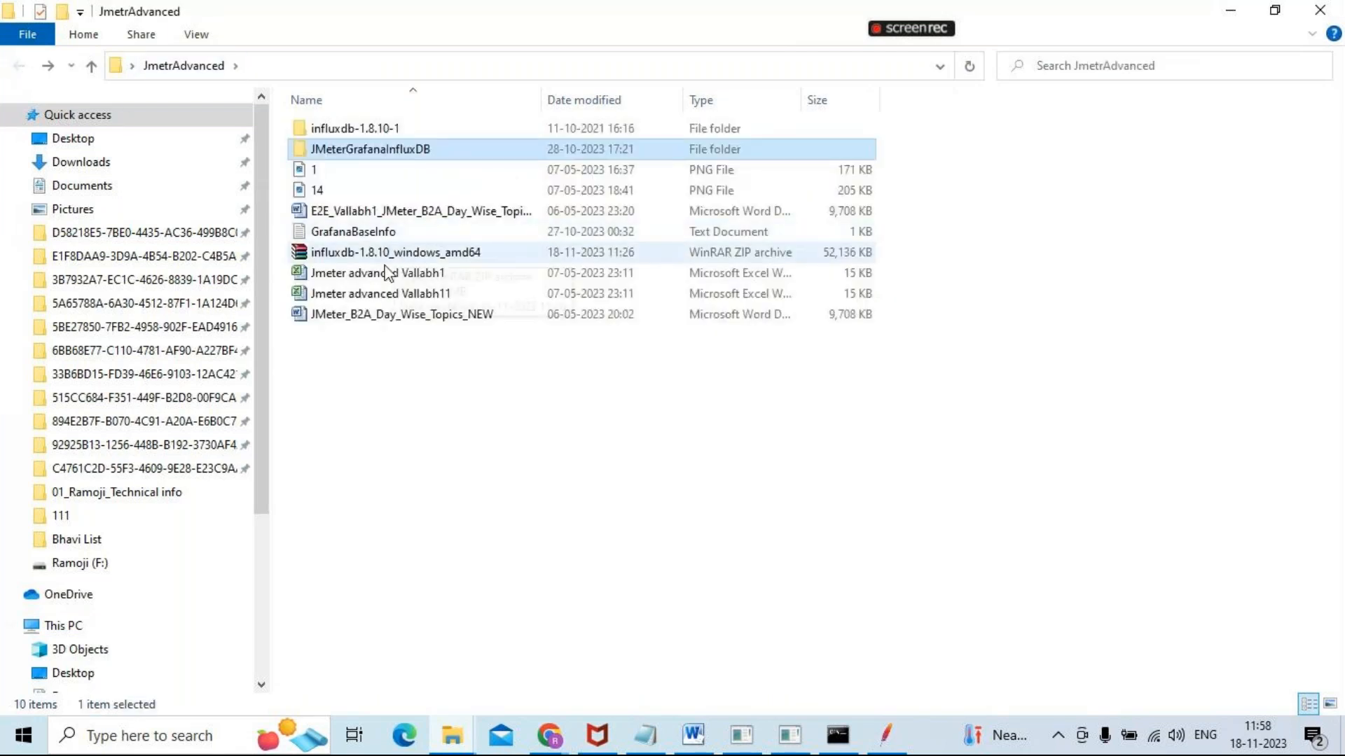
Open the influxdb-1.8.10-1 folder and single out the influx and influxd applications
double_click(355, 129)
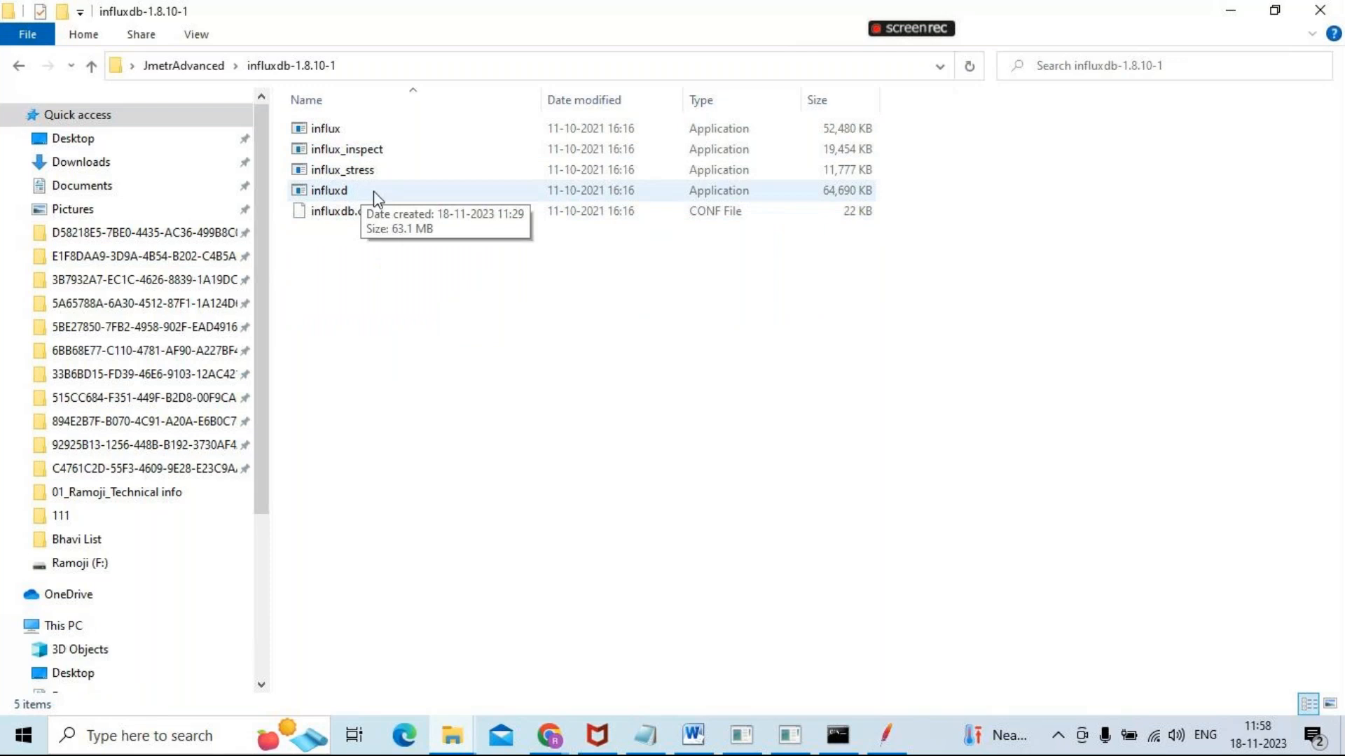
left_click(356, 130)
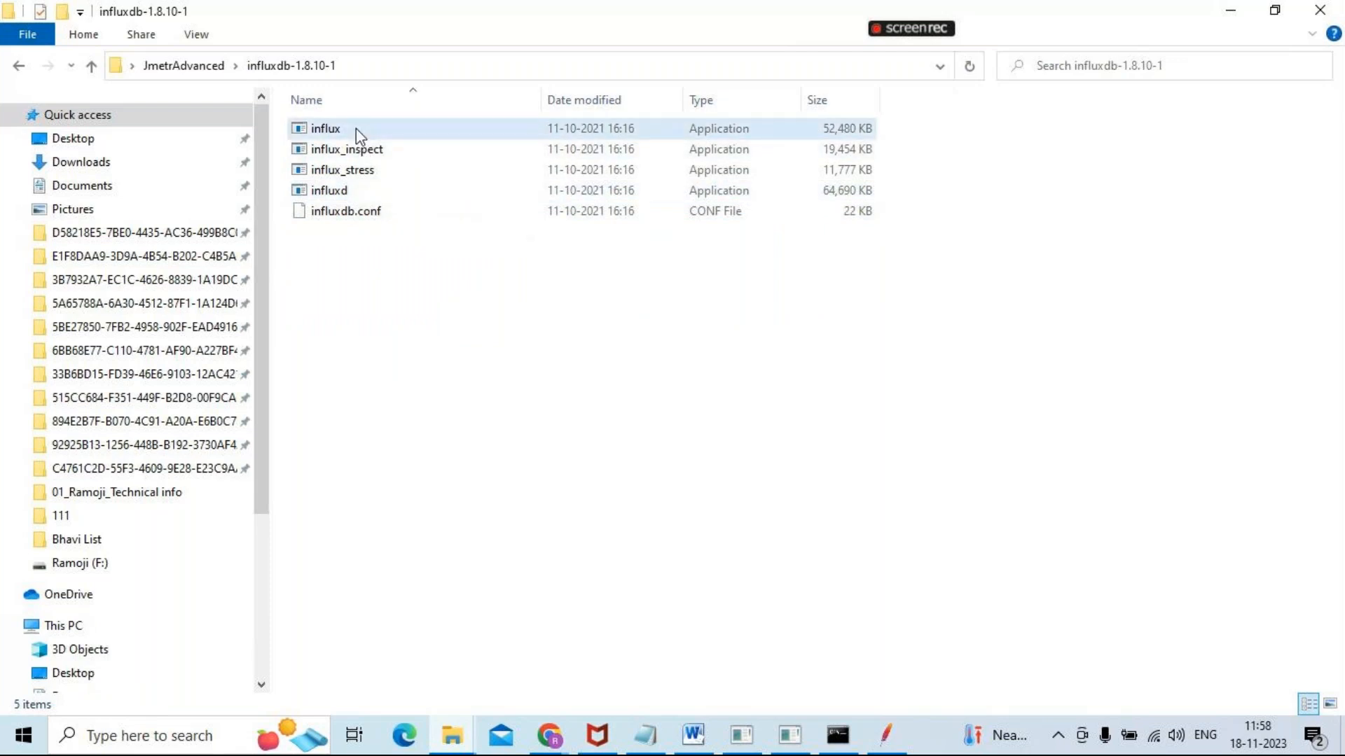
left_click(356, 128)
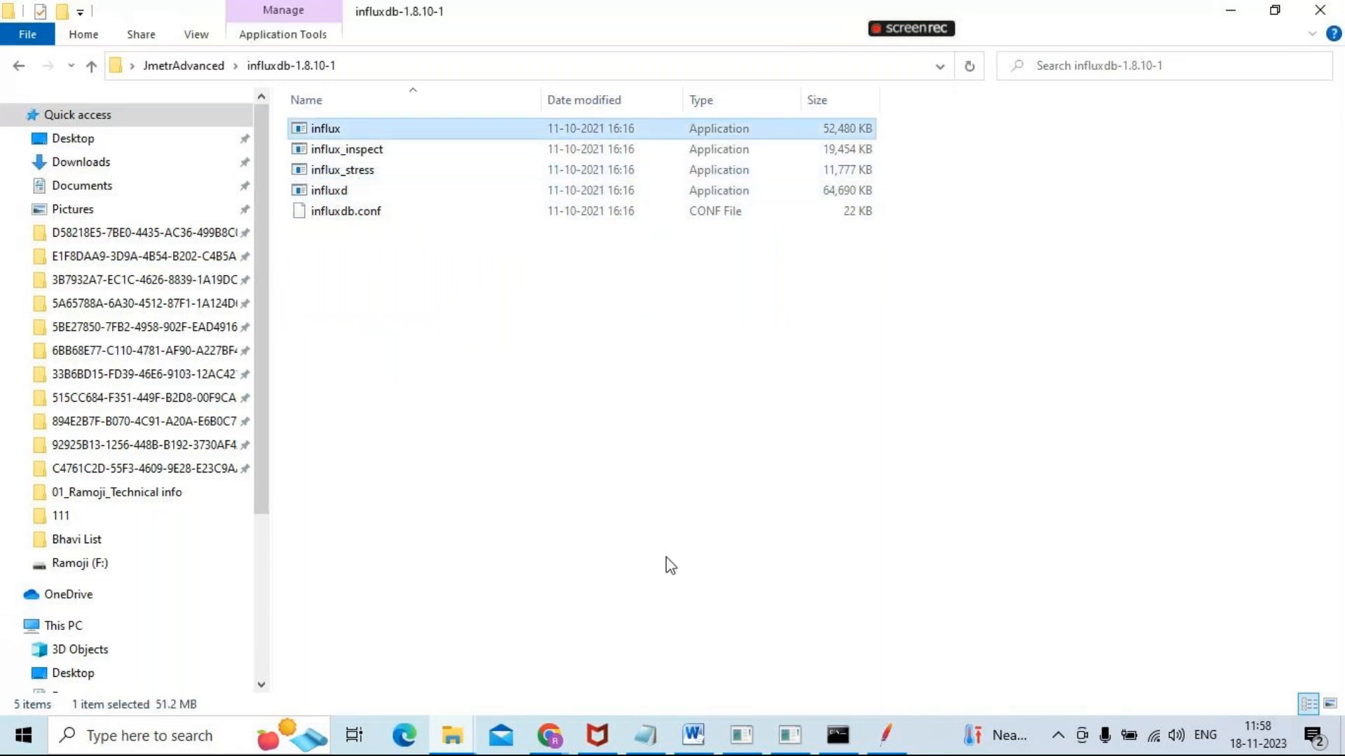
mouse_move(742, 736)
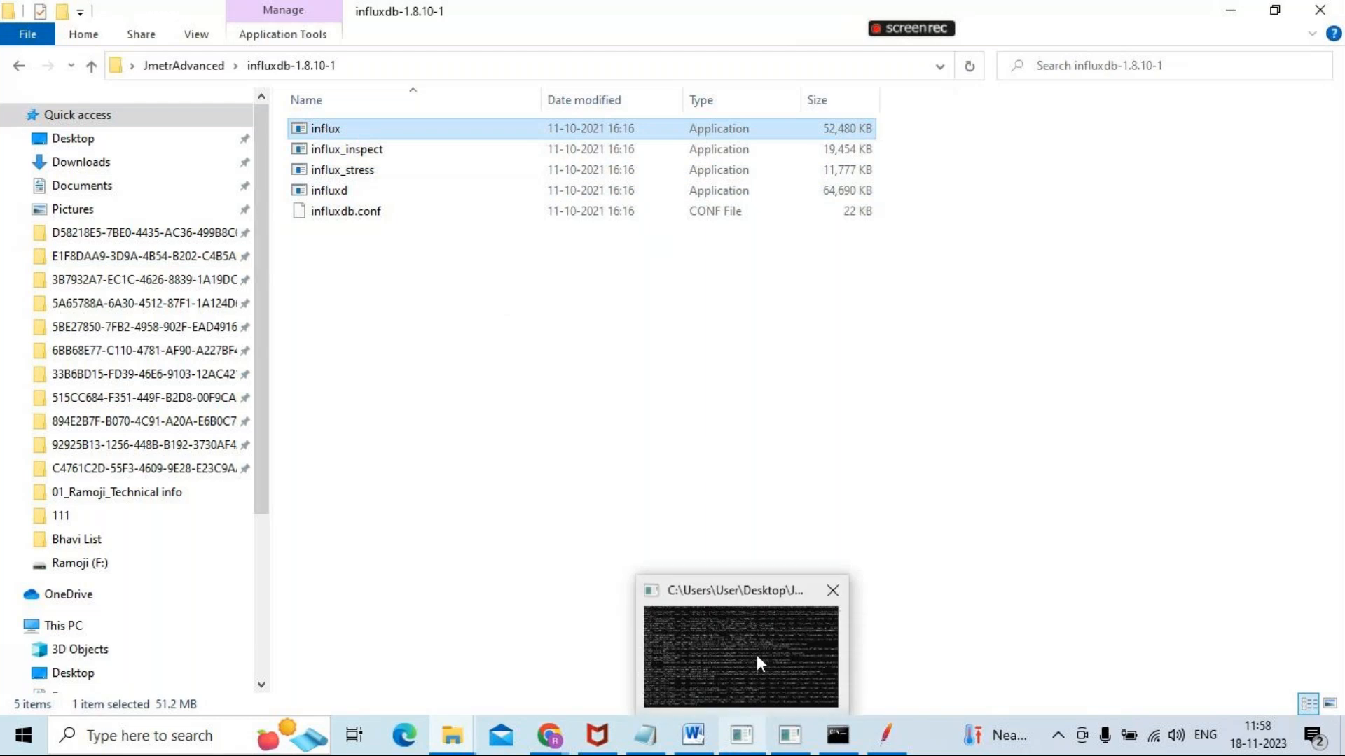
mouse_move(756, 657)
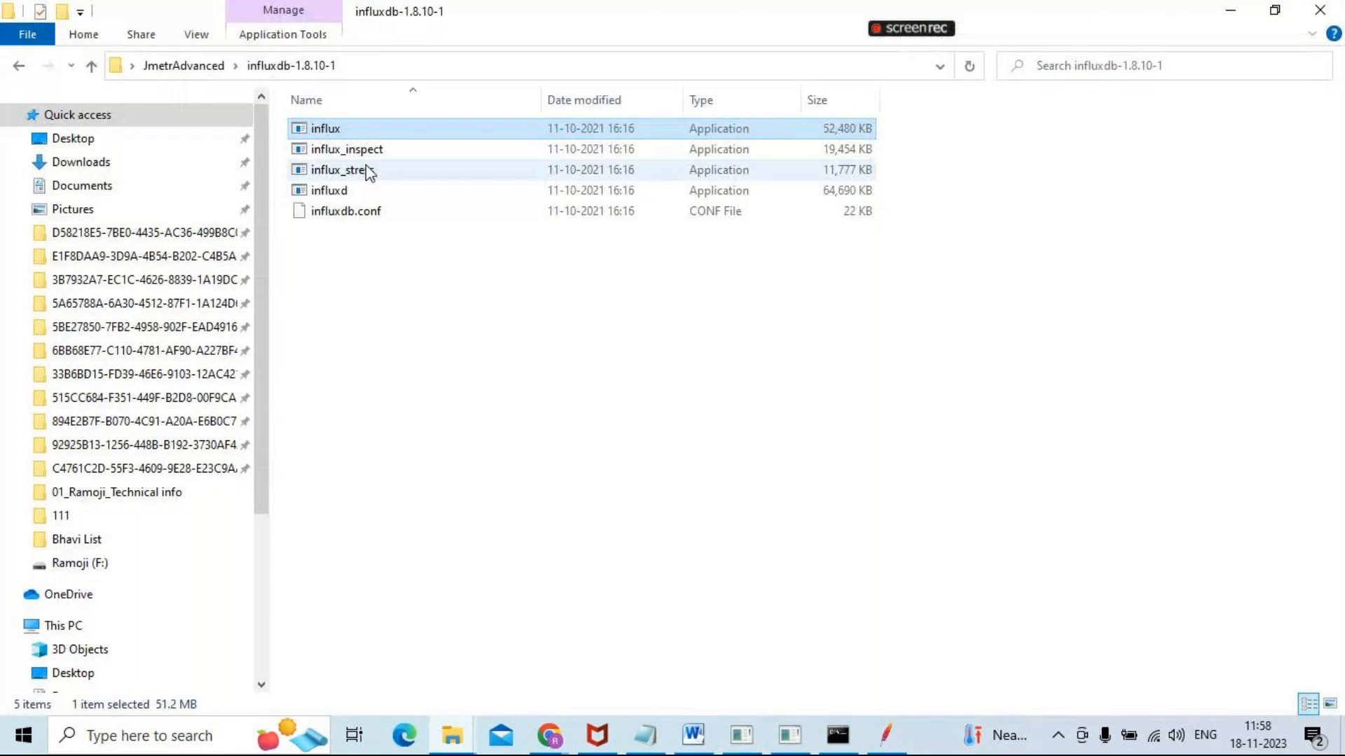
left_click(346, 189)
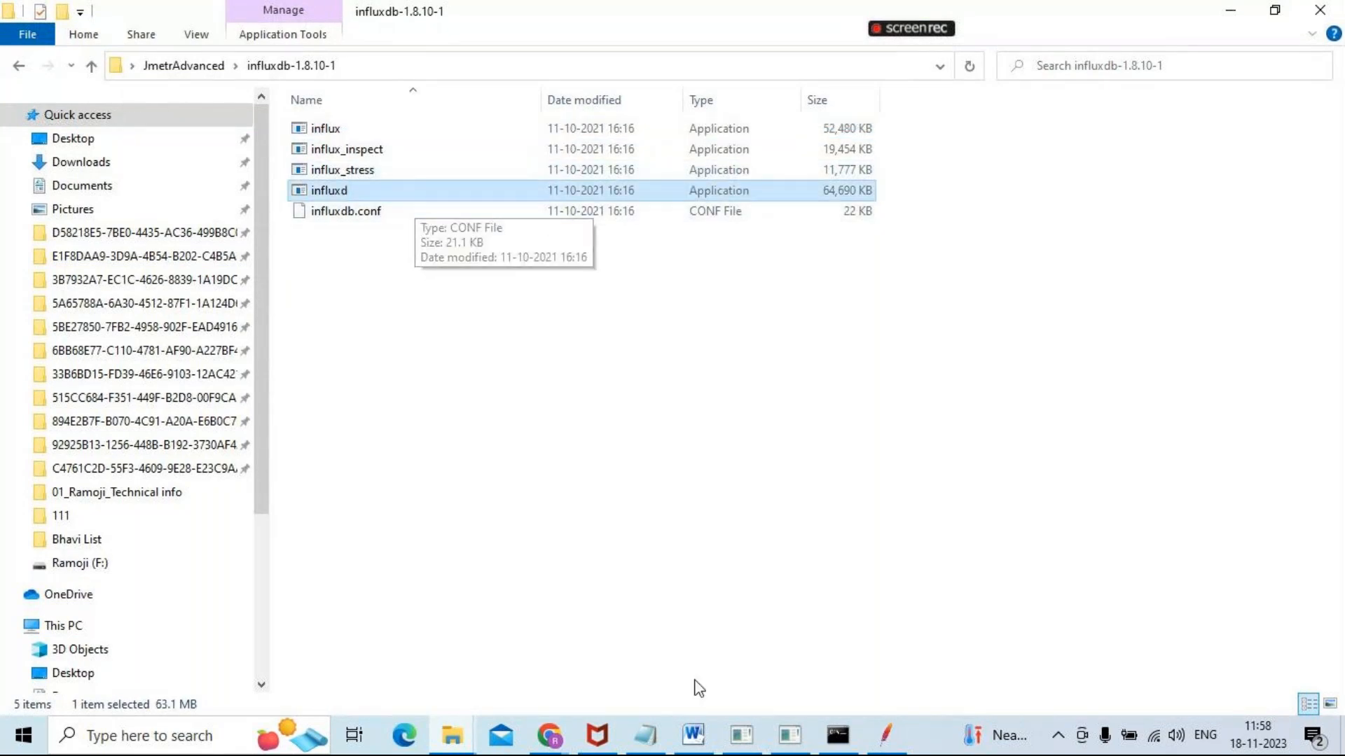
Bring the running influxd.exe server console to the front and review its log from the InfluxDB startup banner to the latest entries
left_click(742, 739)
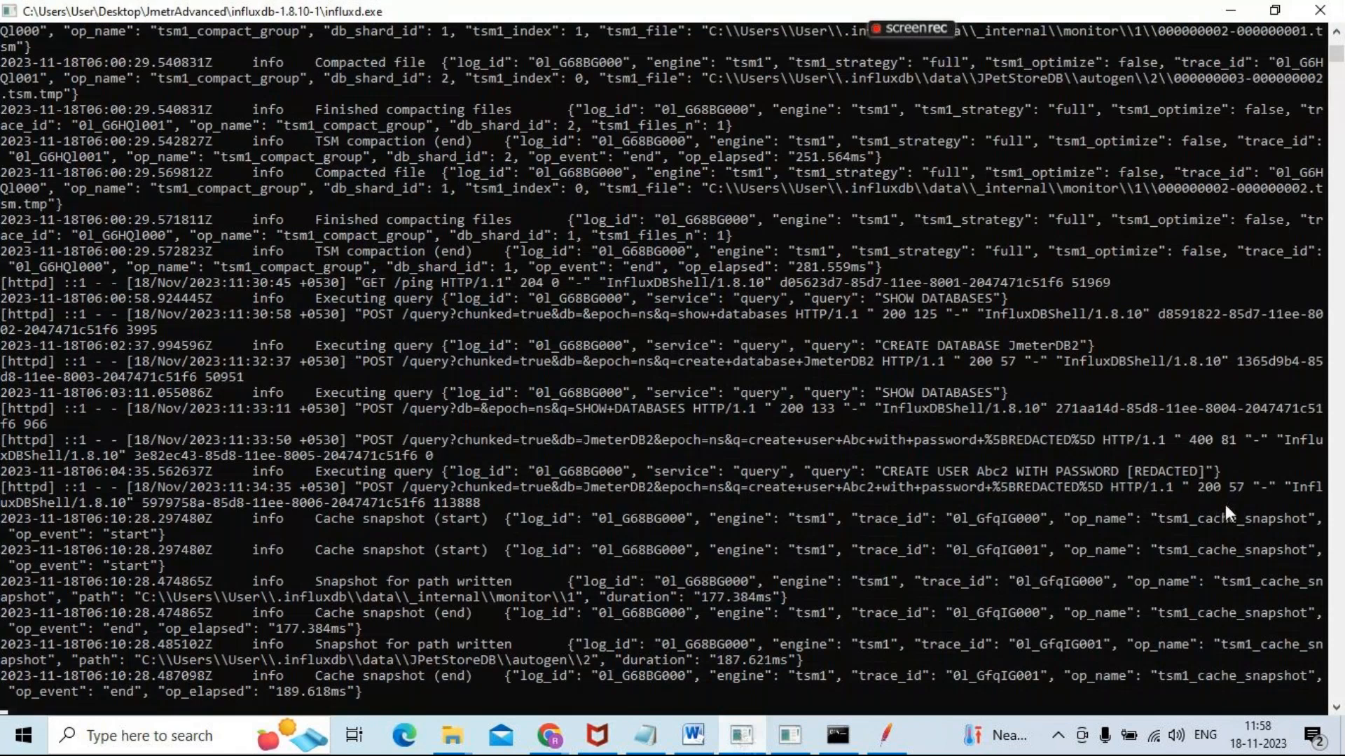
left_click(1225, 487)
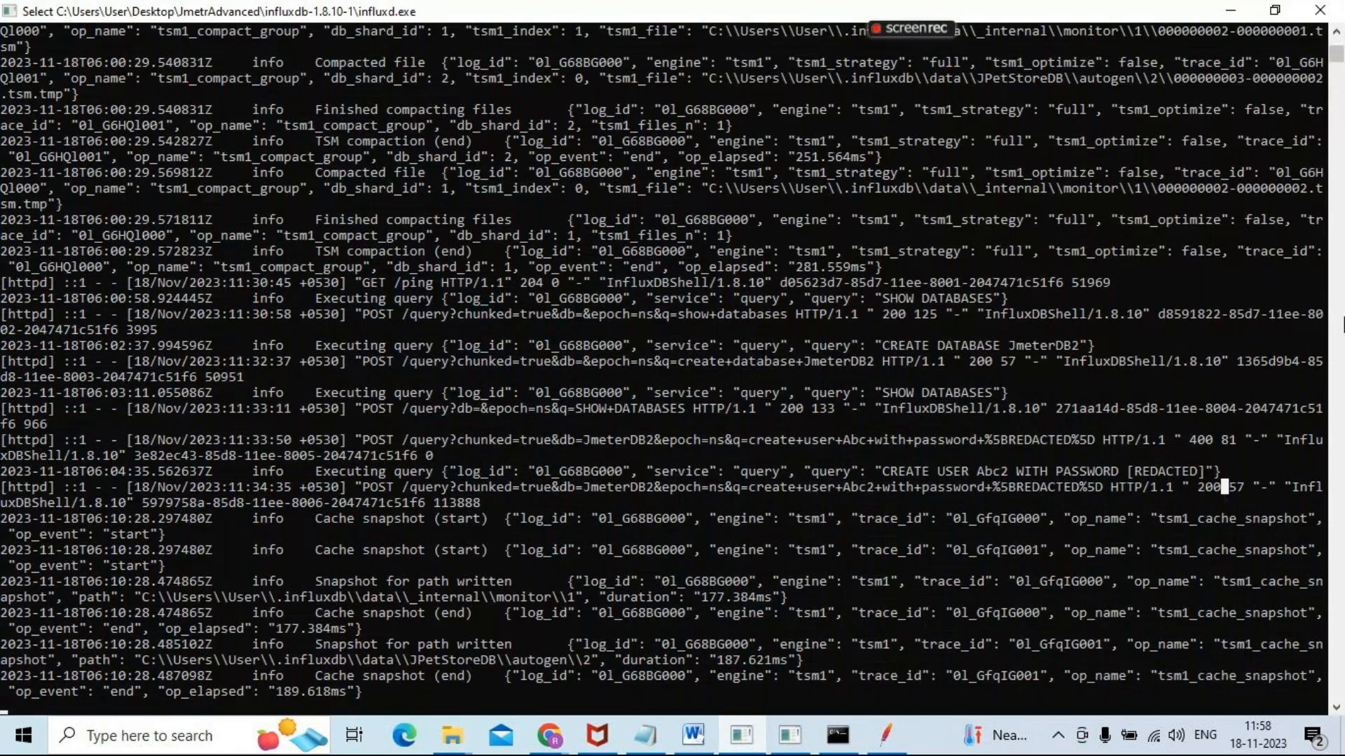
left_click_drag(1336, 61, 1337, 41)
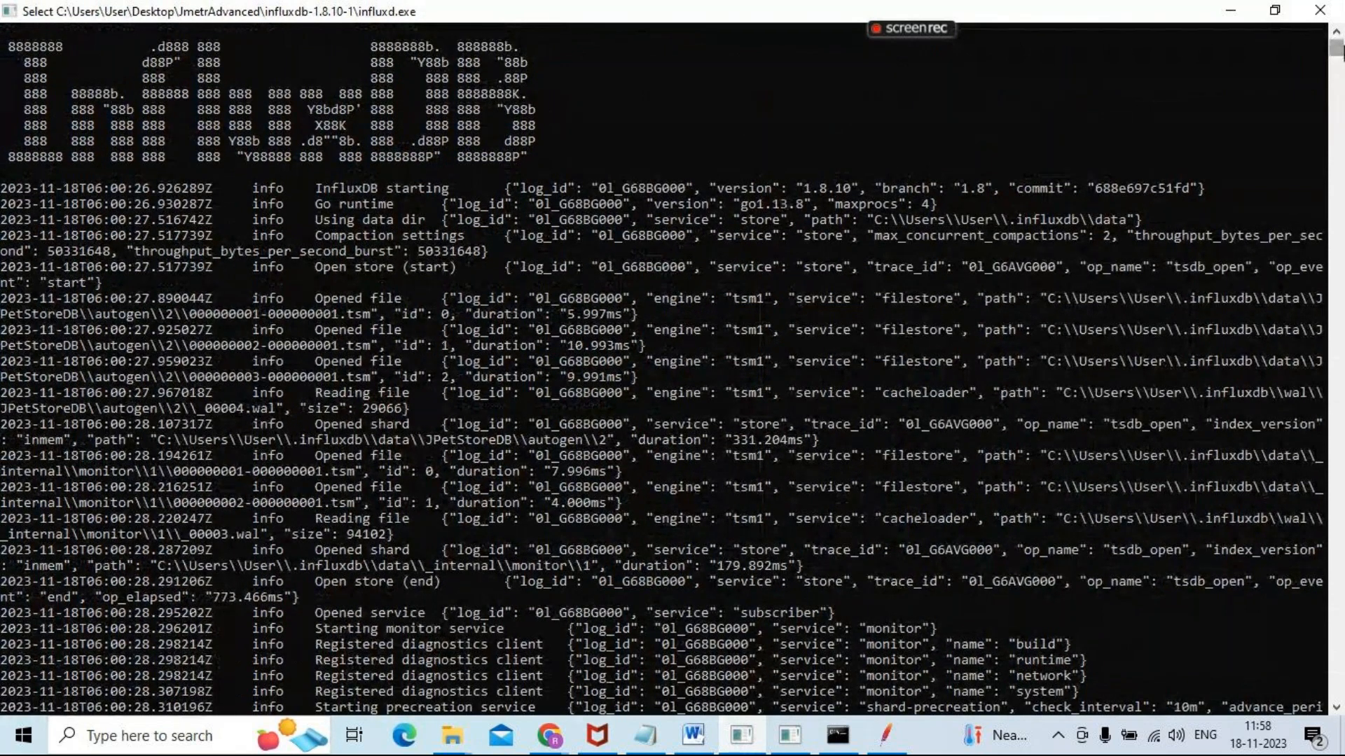
left_click_drag(1337, 50, 1337, 61)
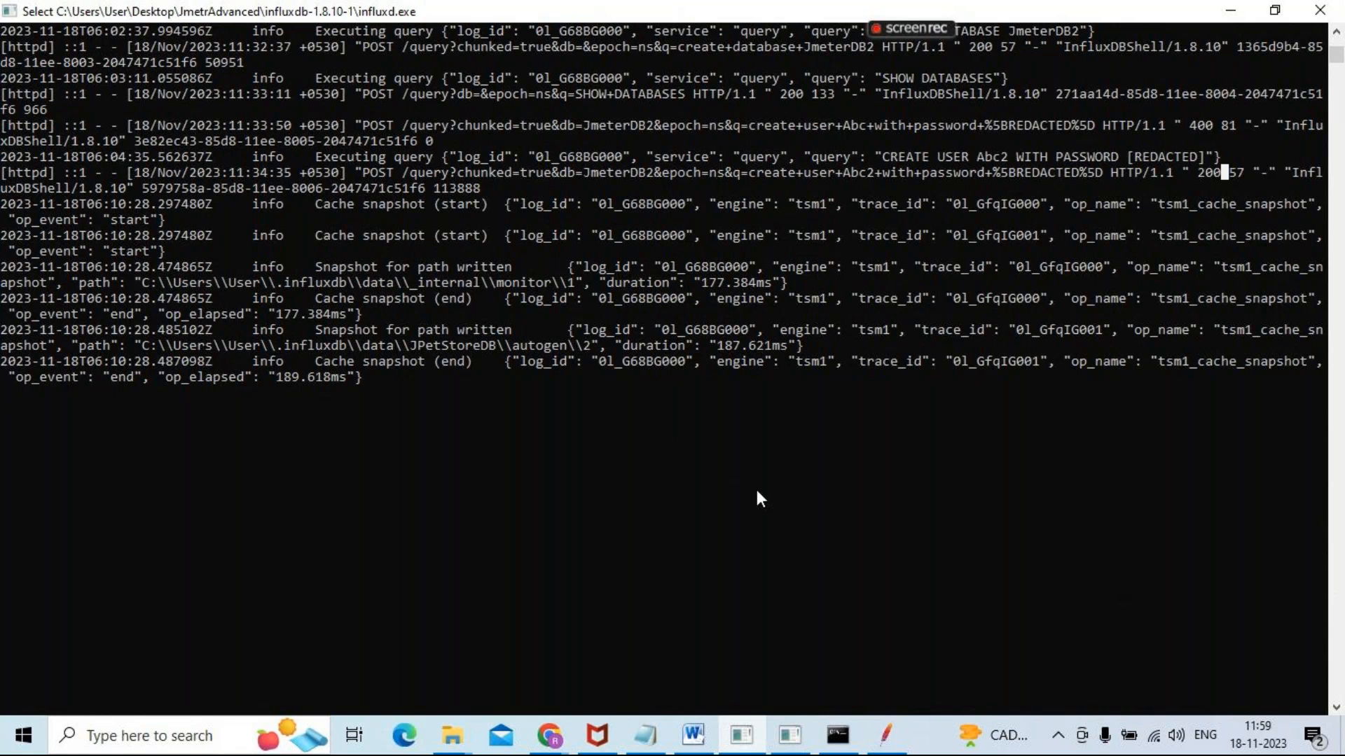
Preview the running influx.exe shell window and select the influx application in the influxdb-1.8.10-1 folder
mouse_move(789, 736)
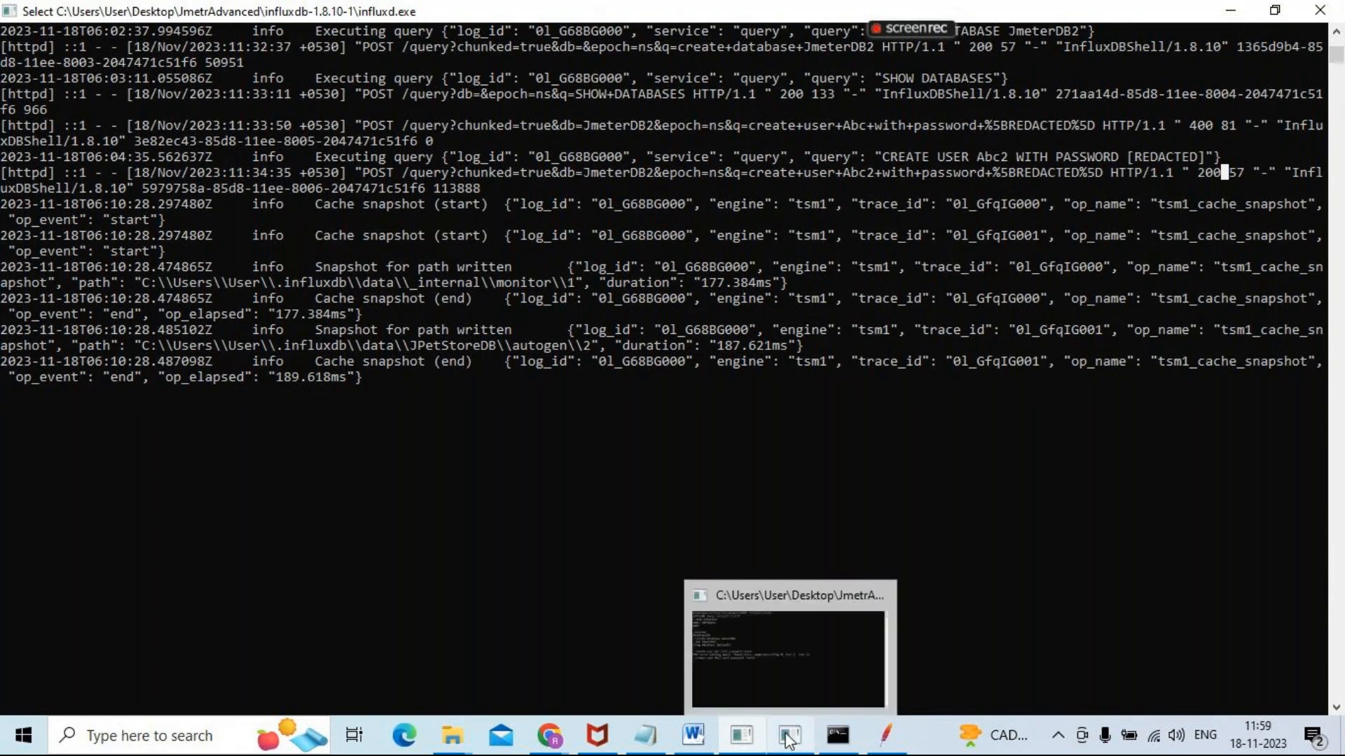
mouse_move(793, 689)
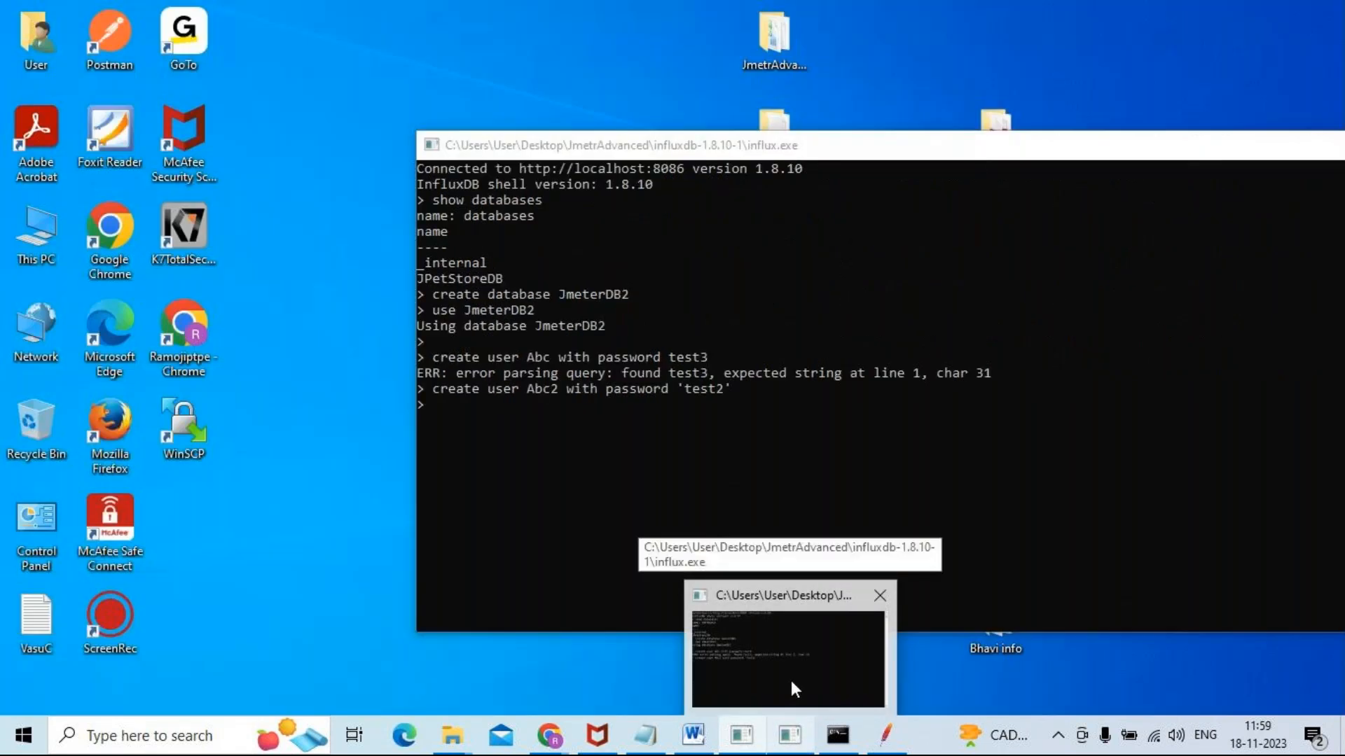
left_click(536, 641)
left_click(390, 131)
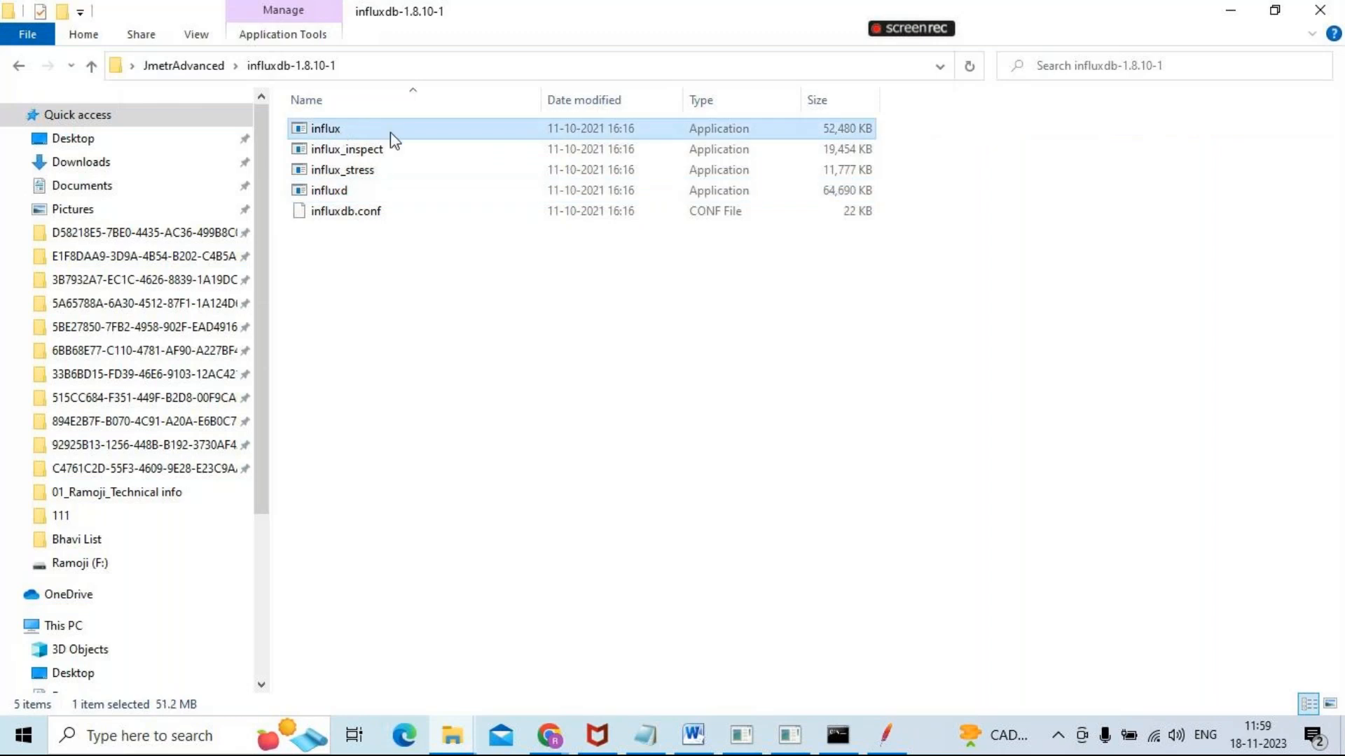
key("alt+Tab")
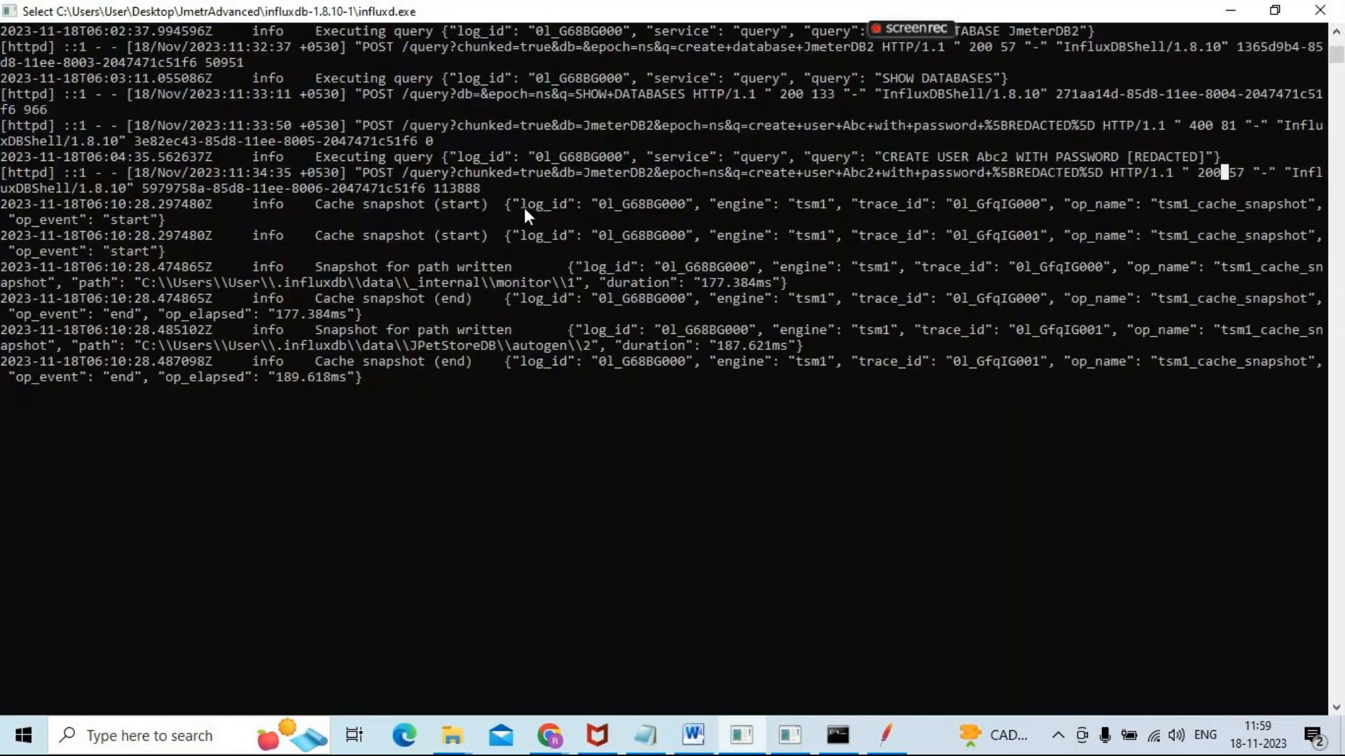
key("alt+Tab")
key("alt+Tab")
key("alt+Tab")
key("alt+shift+Tab")
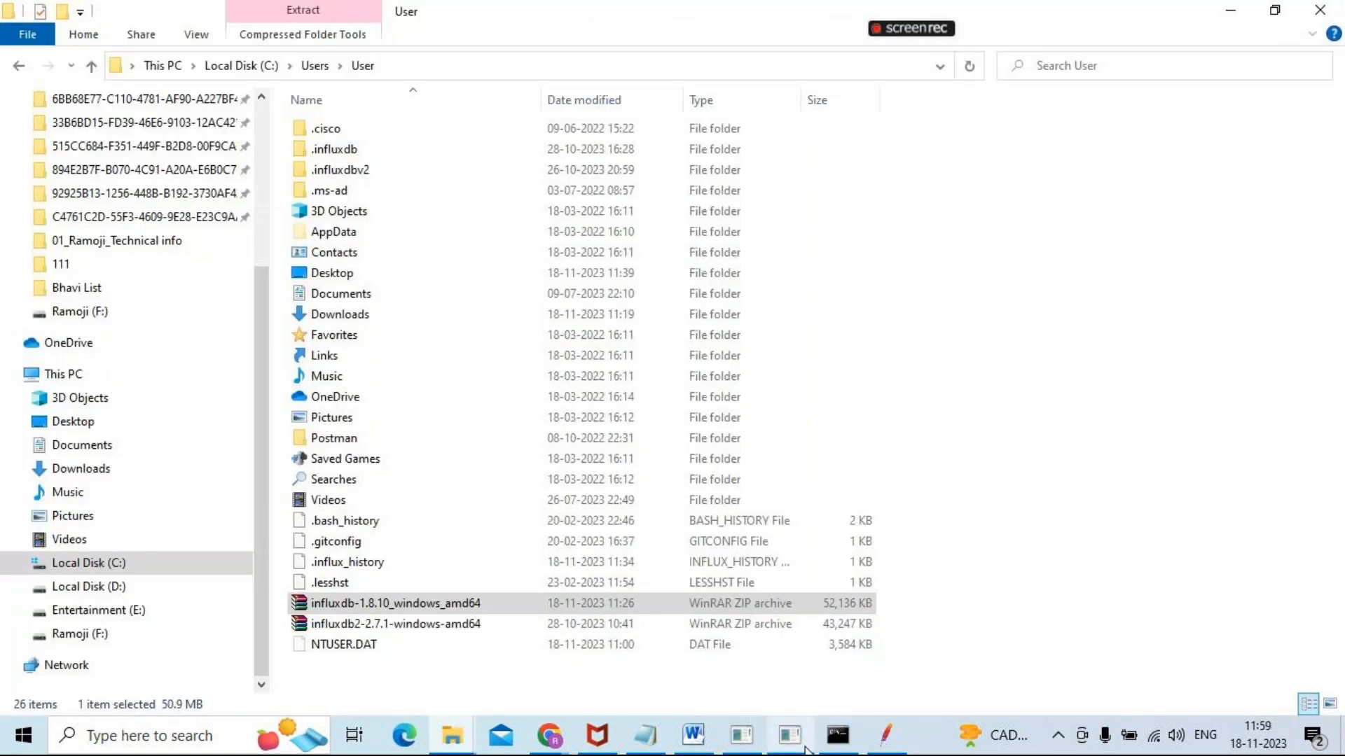
left_click(805, 747)
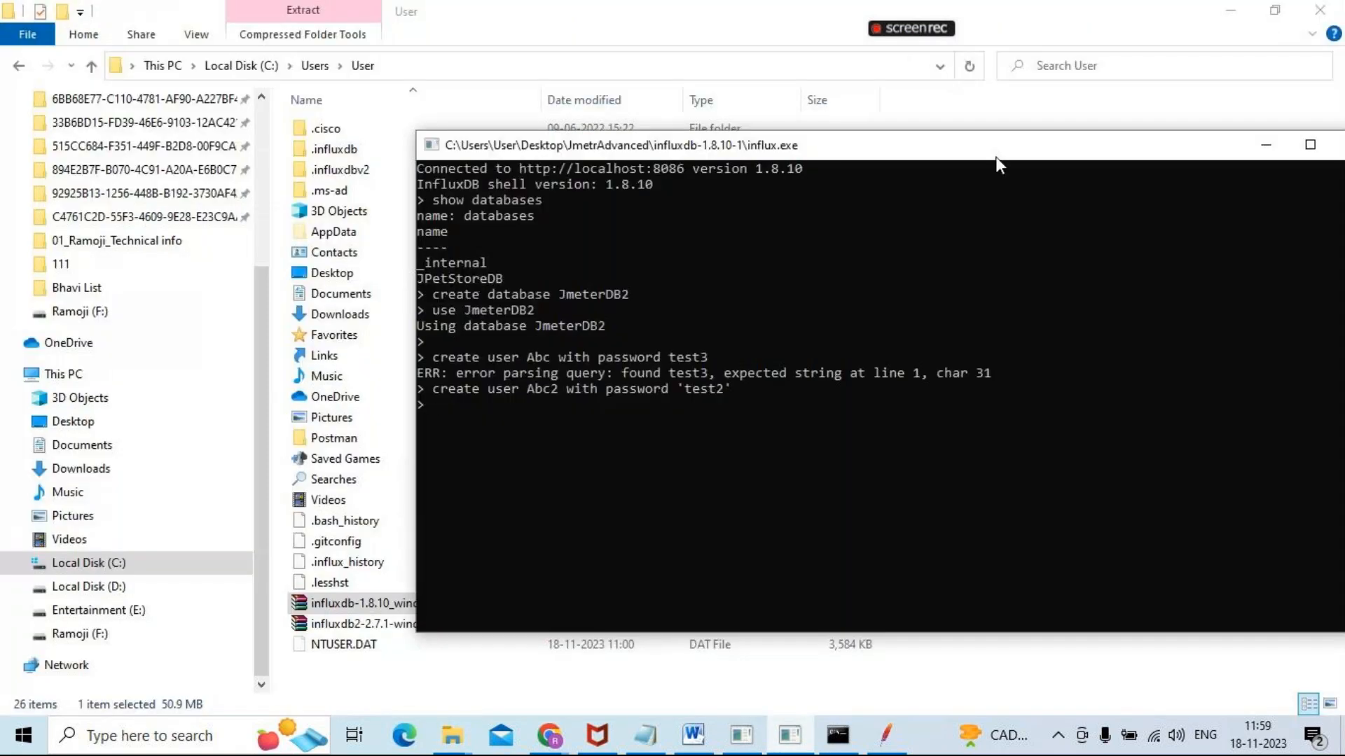
left_click(1310, 144)
key("Return")
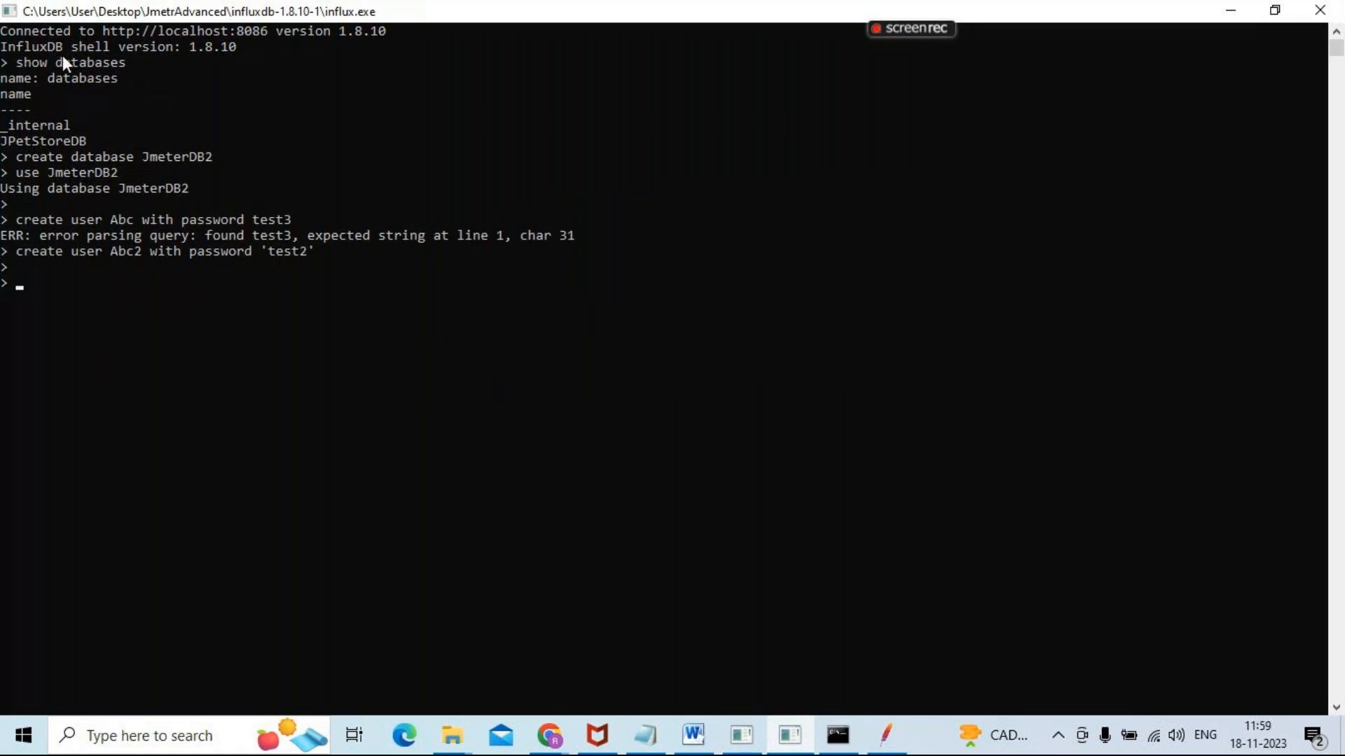
left_click_drag(3, 31, 45, 27)
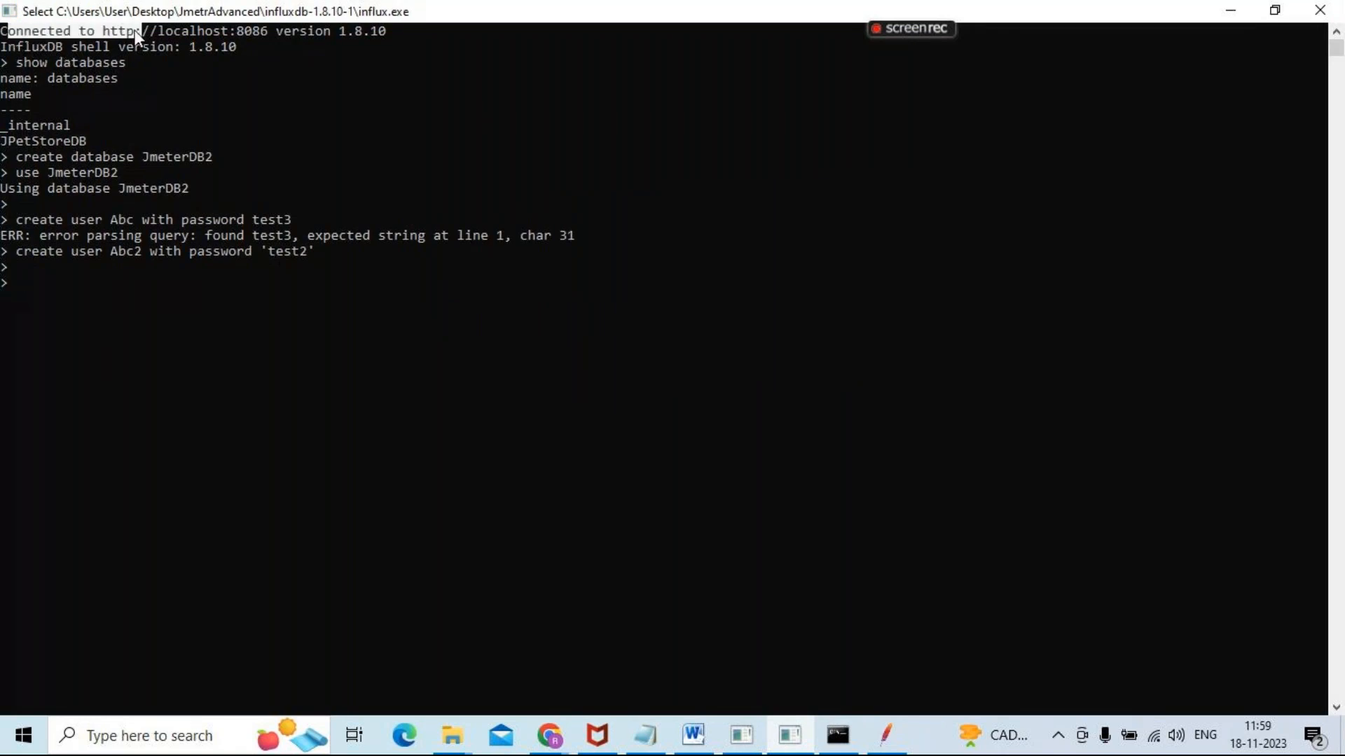
left_click_drag(247, 30, 267, 29)
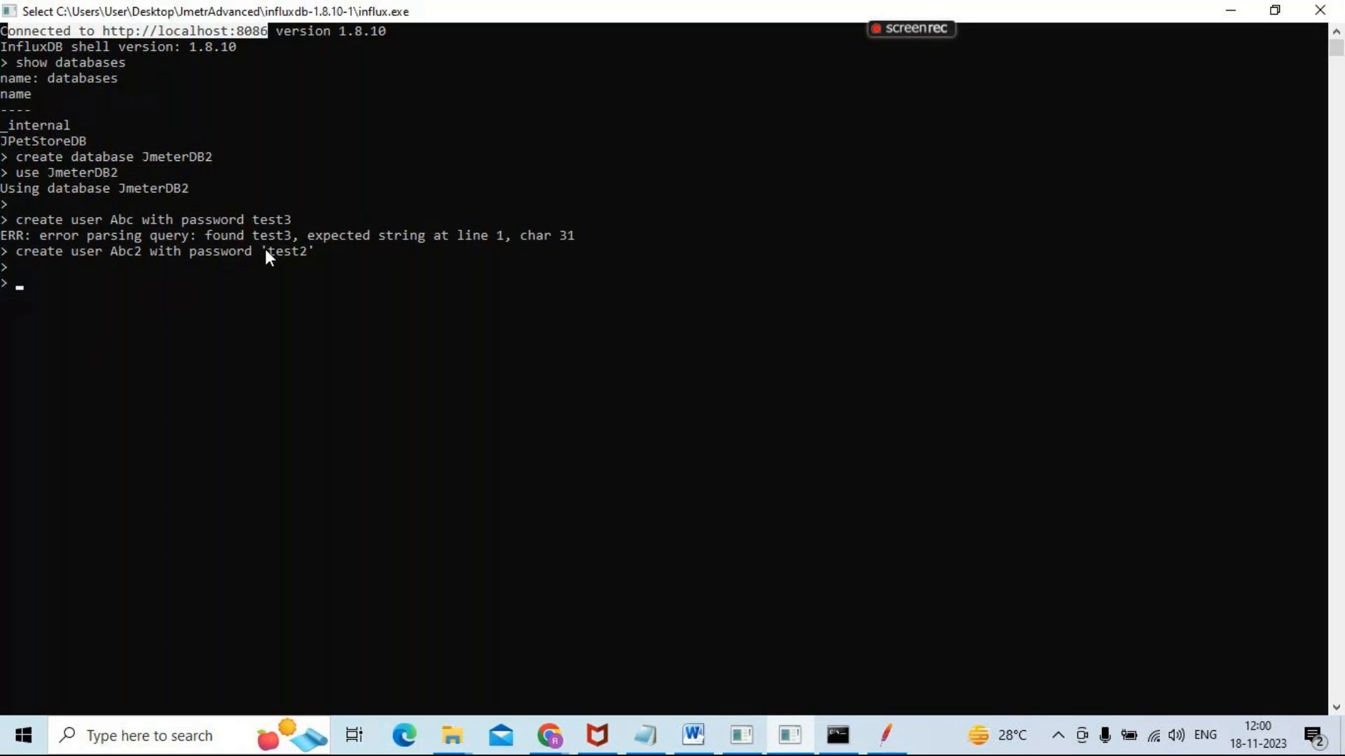
Try to list the existing databases by running show databases in the influx shell
type("show")
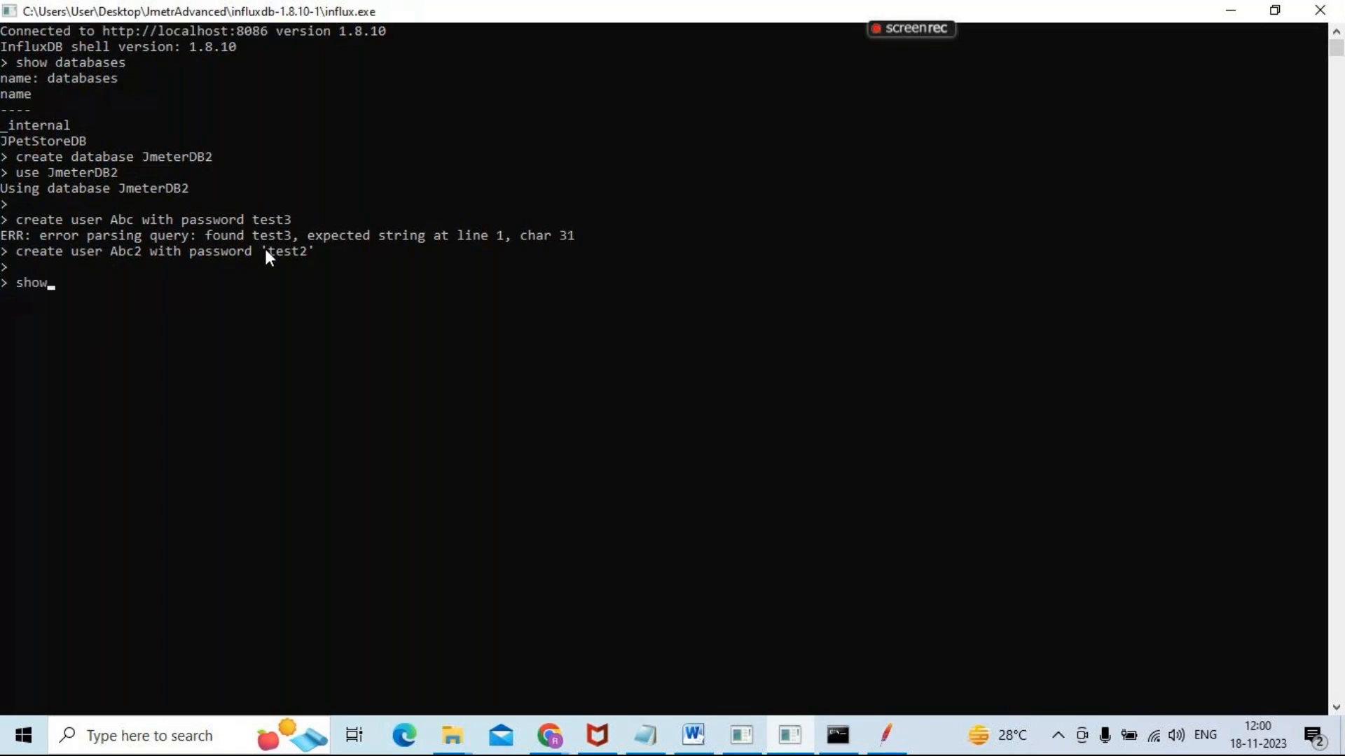
type(" databases")
left_click(37, 320)
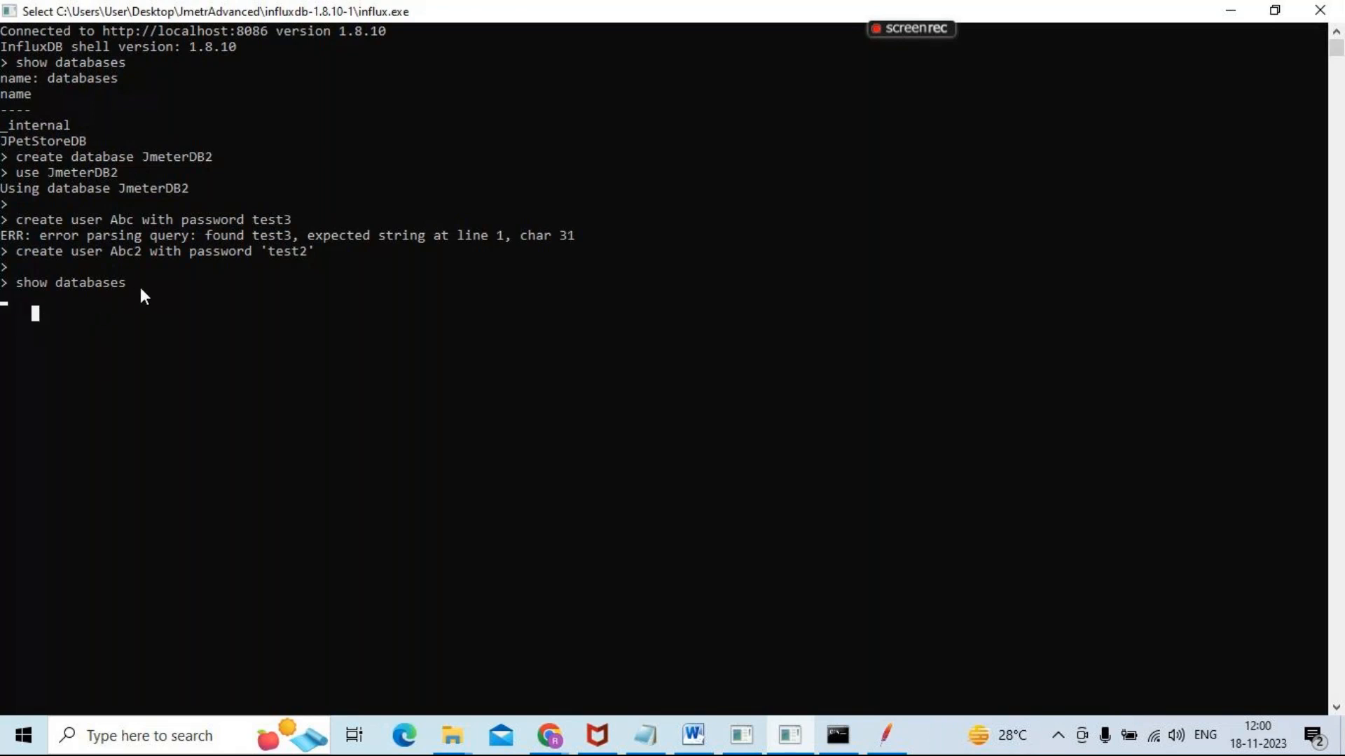
key("Return")
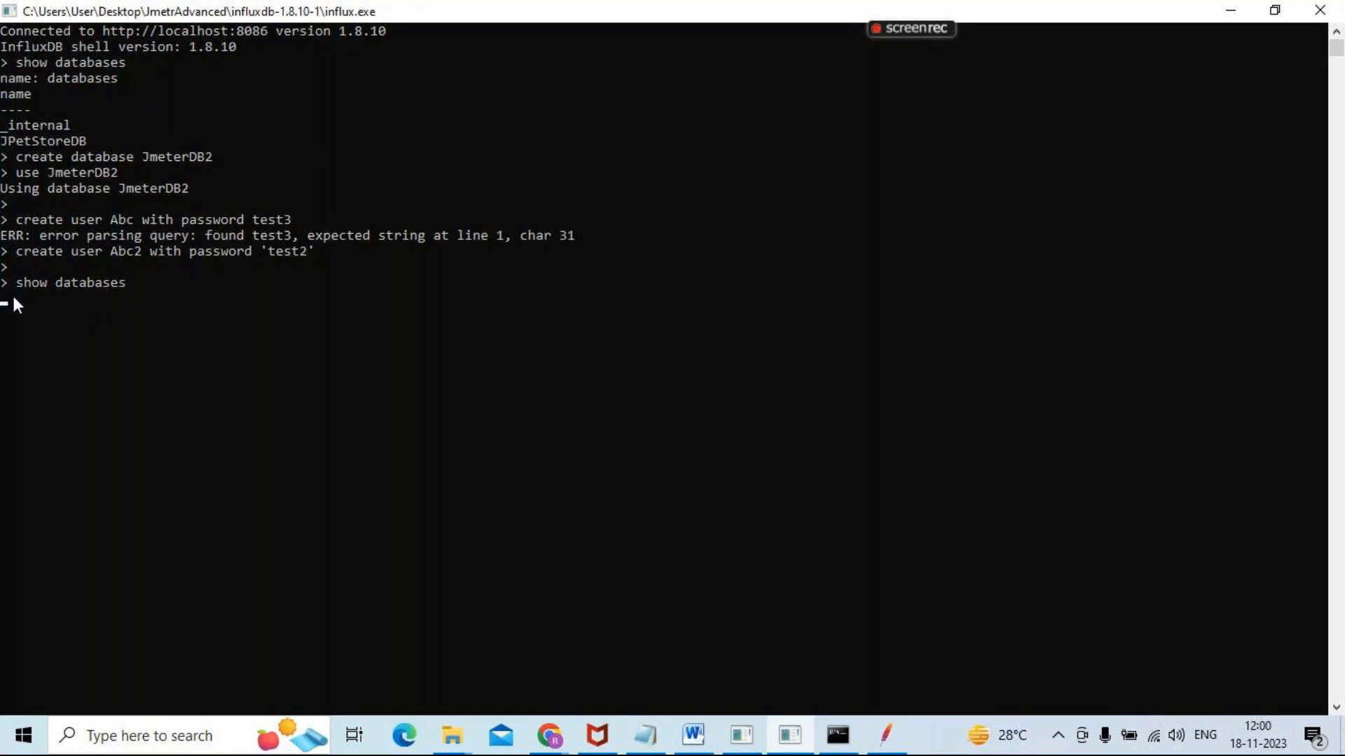
left_click_drag(143, 283, 145, 304)
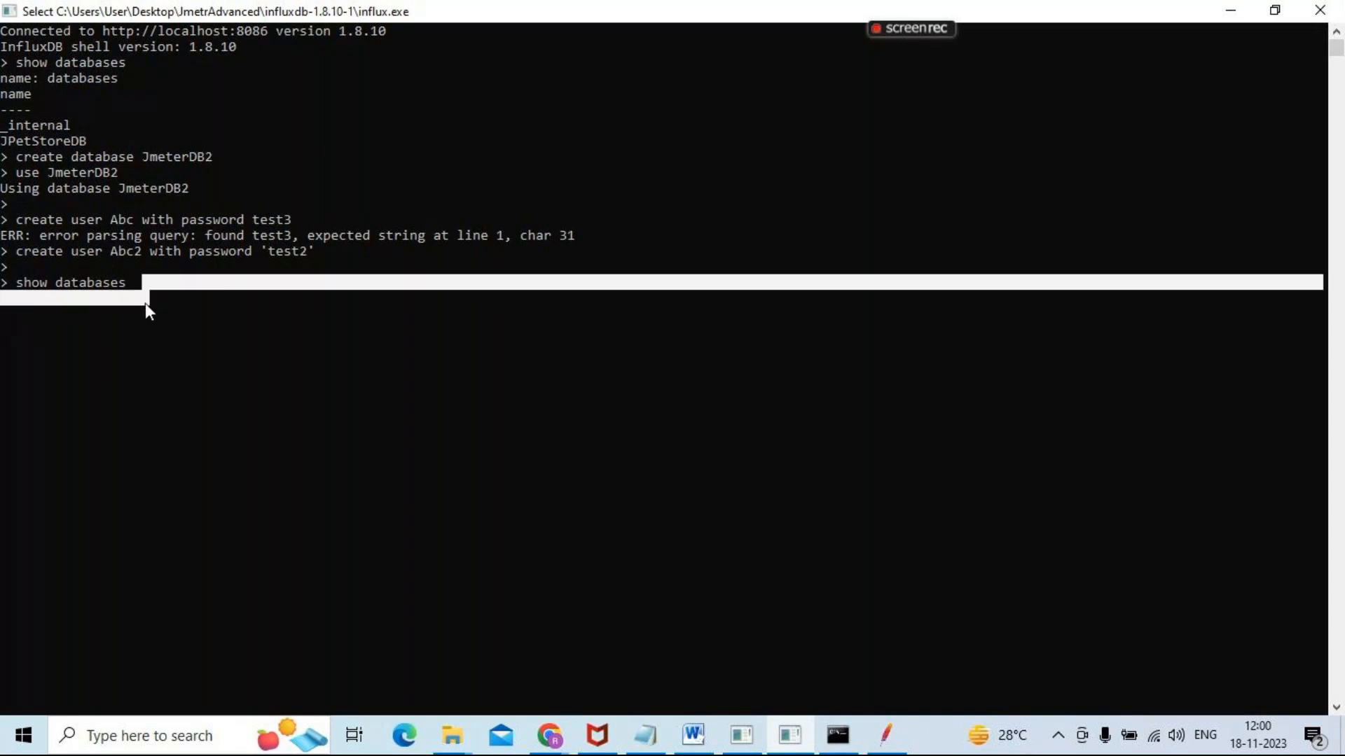
key("Return")
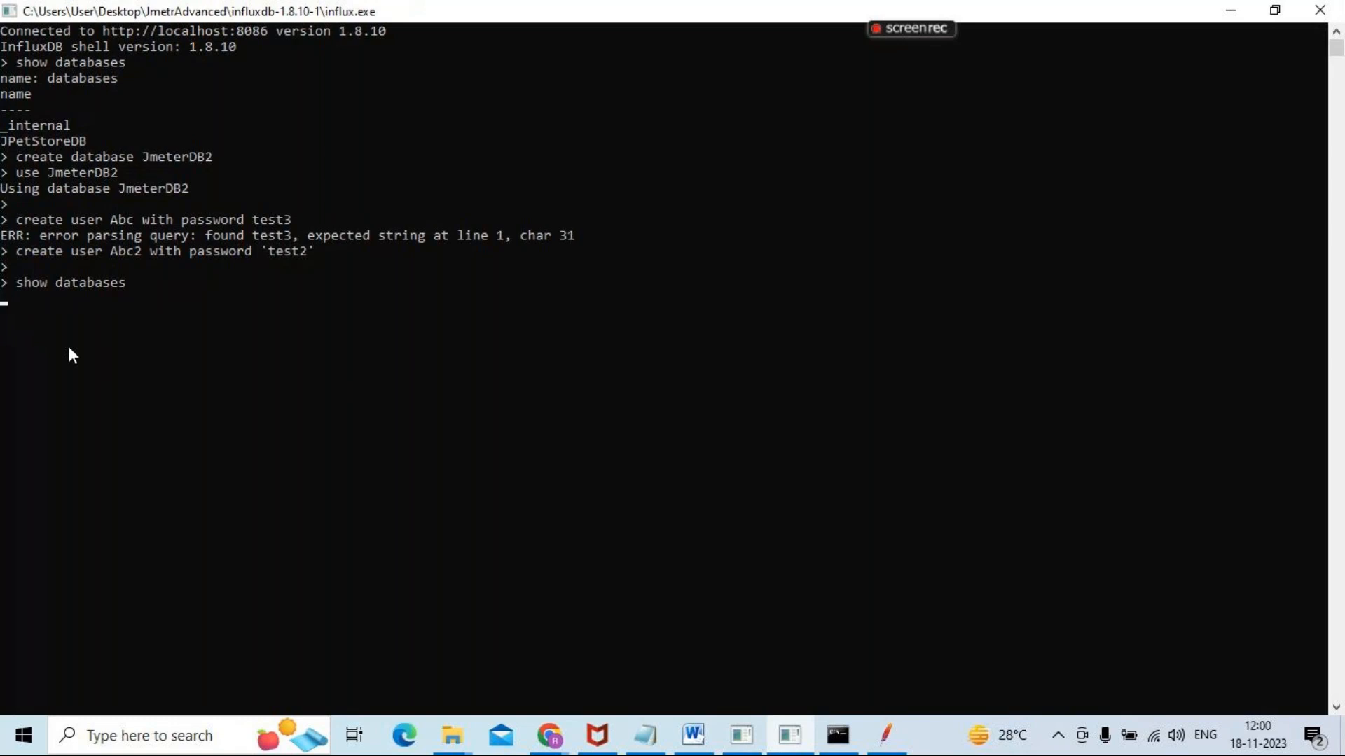
Close the influx shell and relaunch influx from the influxdb-1.8.10-1 folder in a maximized window, restarting it once more
left_click(1320, 10)
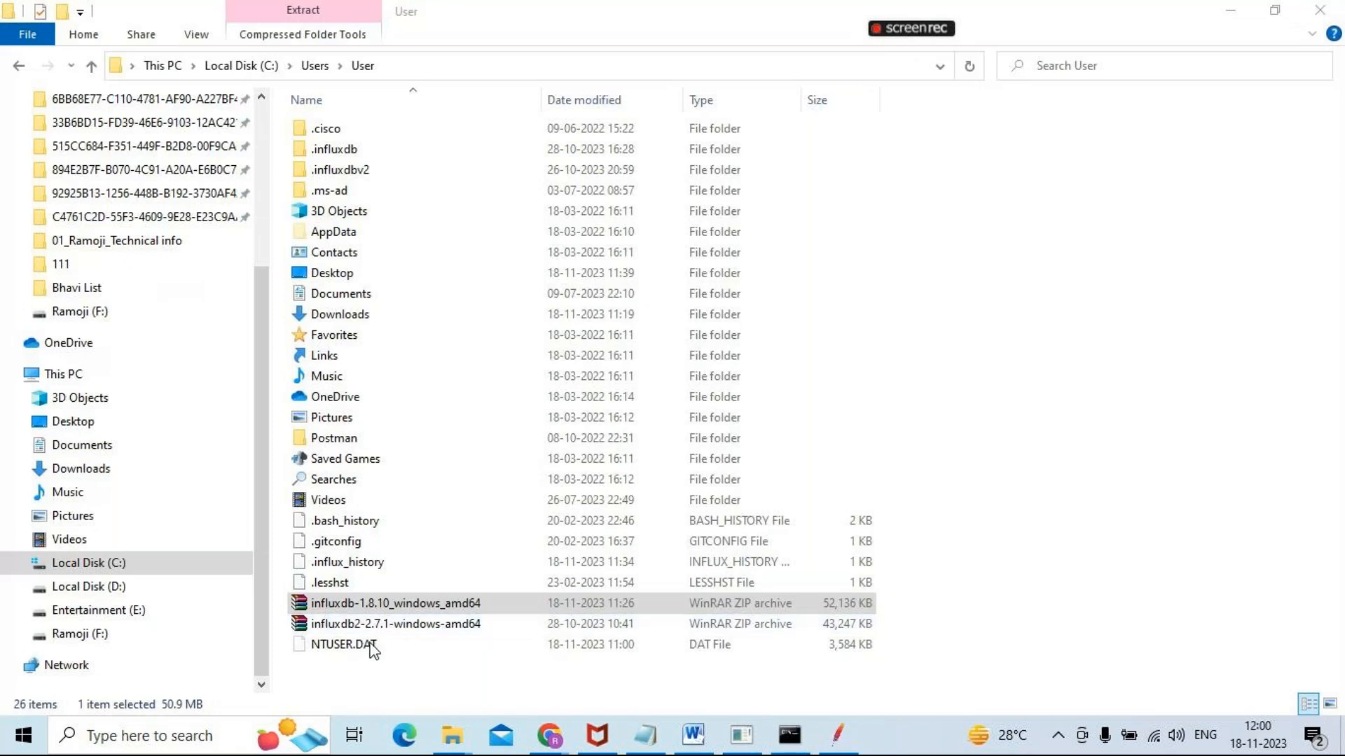
key("alt+Tab")
key("Tab")
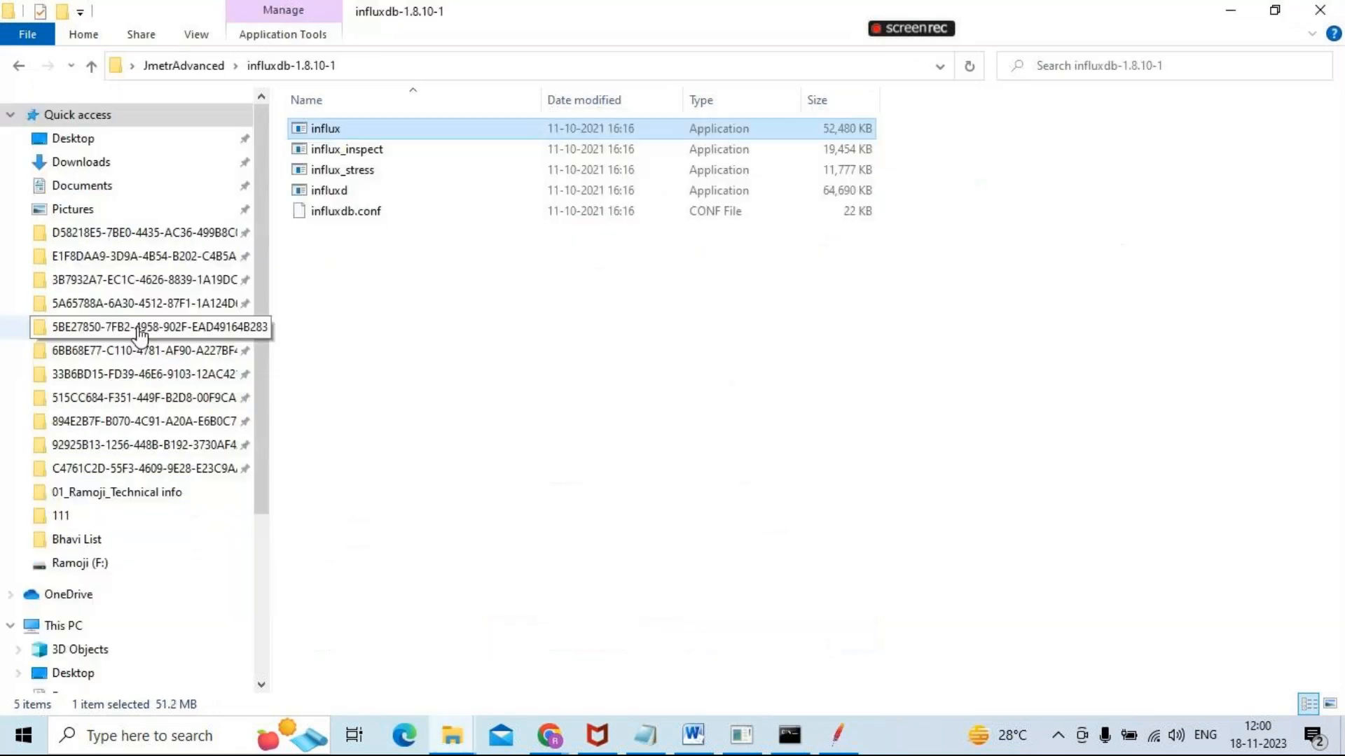
double_click(355, 129)
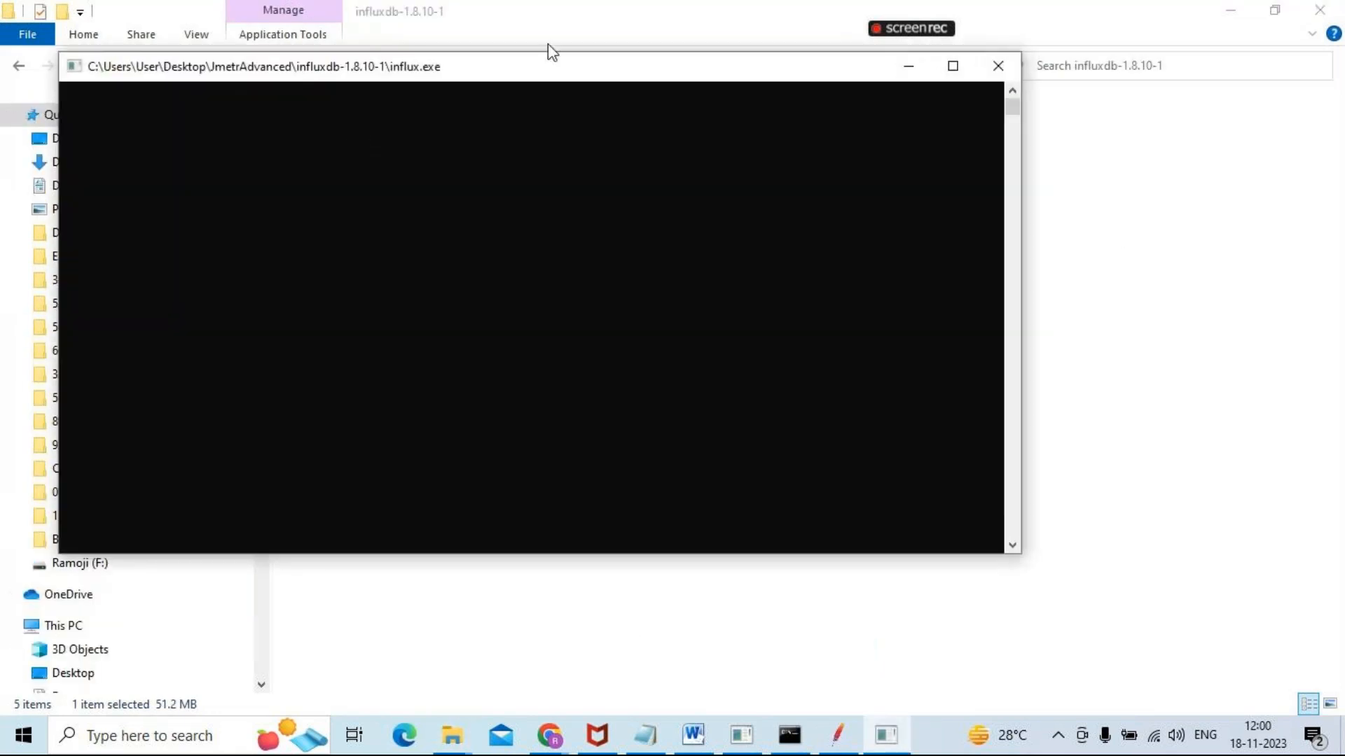
left_click(953, 66)
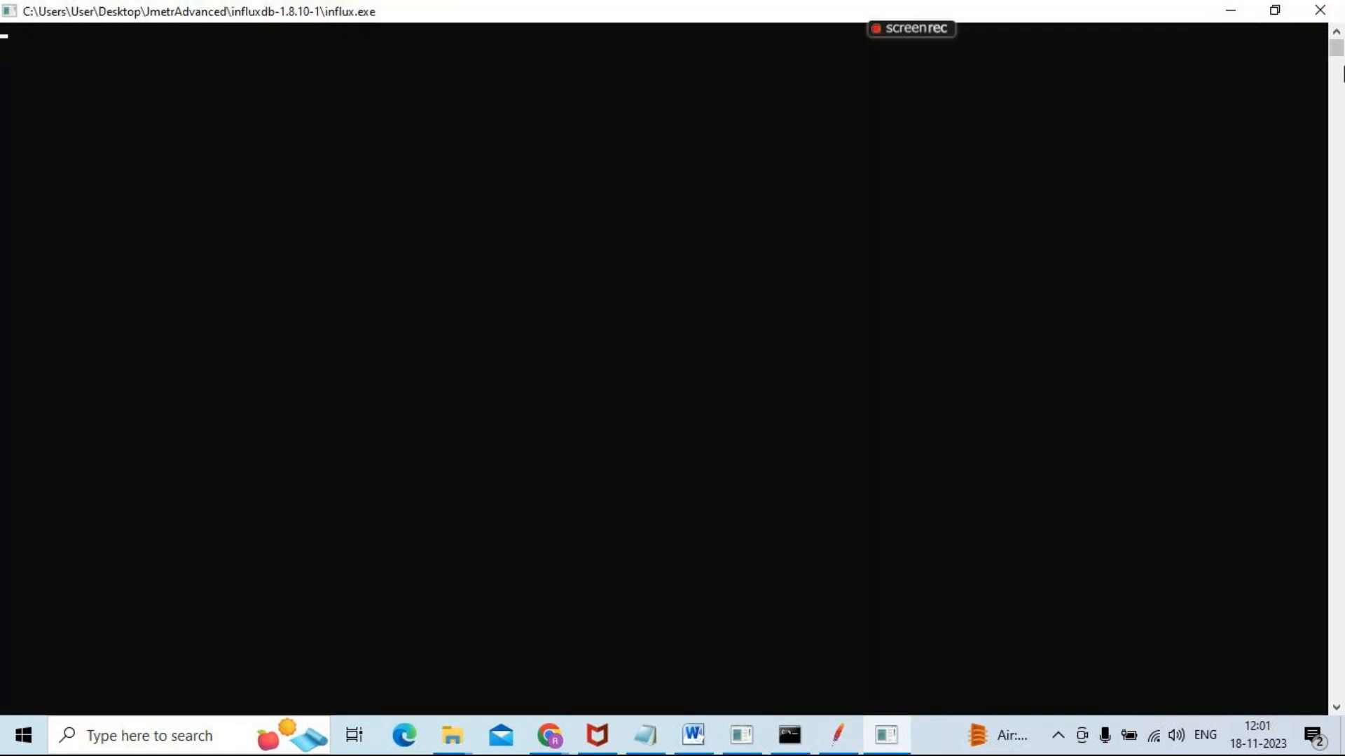
left_click(1331, 13)
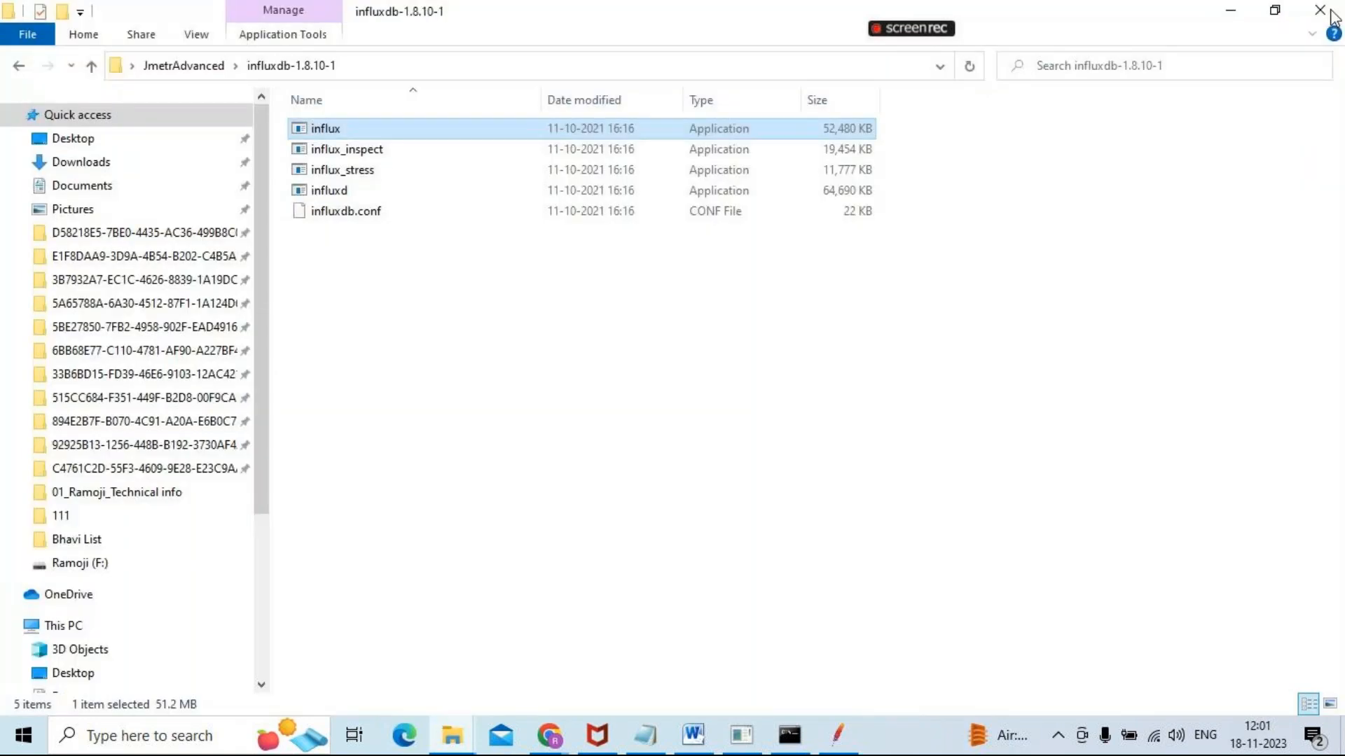
double_click(329, 128)
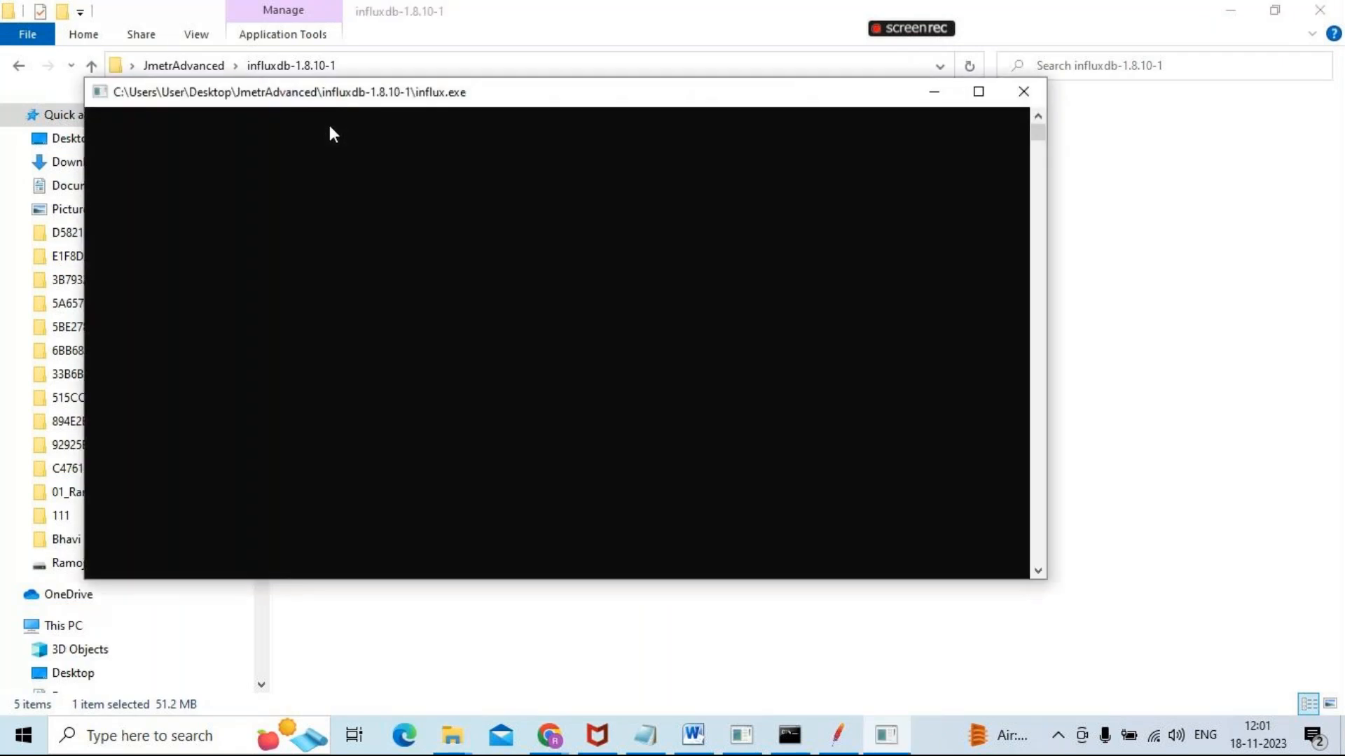
left_click(978, 91)
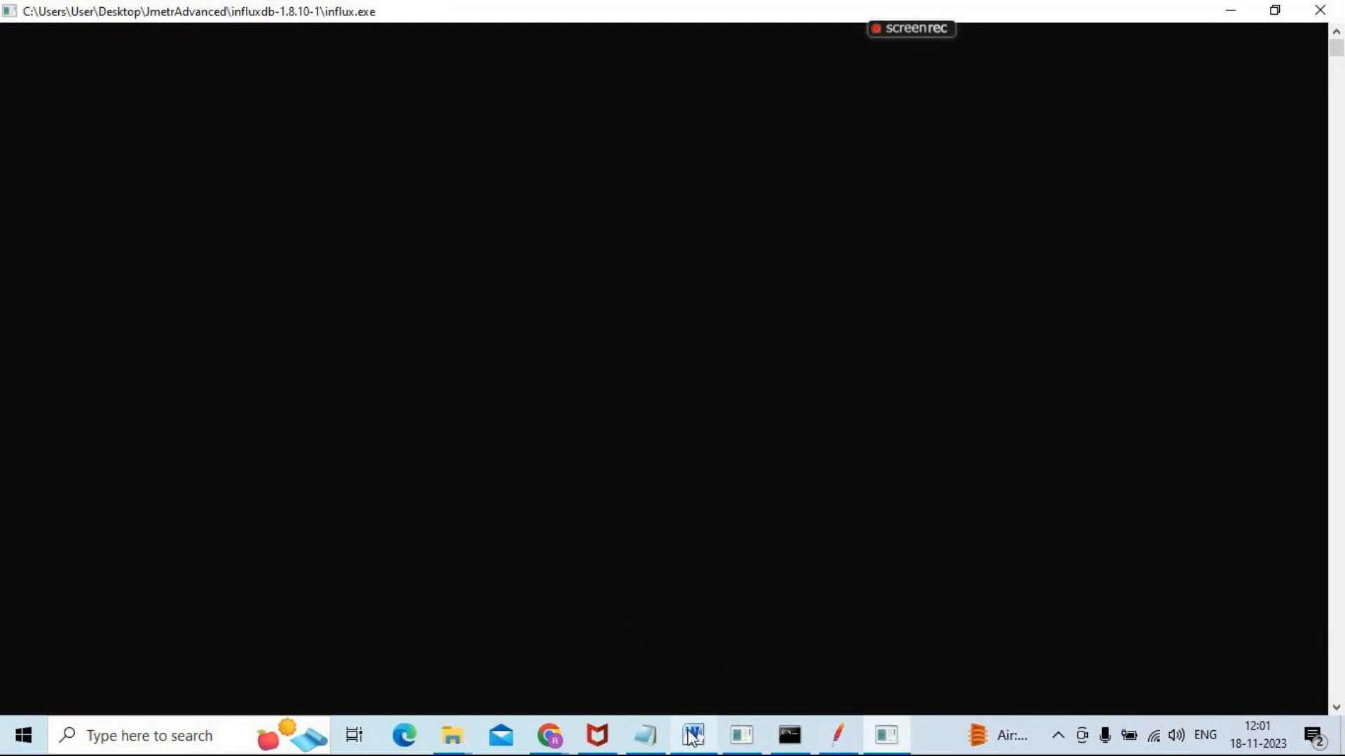
Switch to the JMeter_Grafana_InfluxDB Integration notes in Word, review the database and user creation steps, and highlight At Jmeter Step7 to Step11
mouse_move(693, 735)
left_click(643, 606)
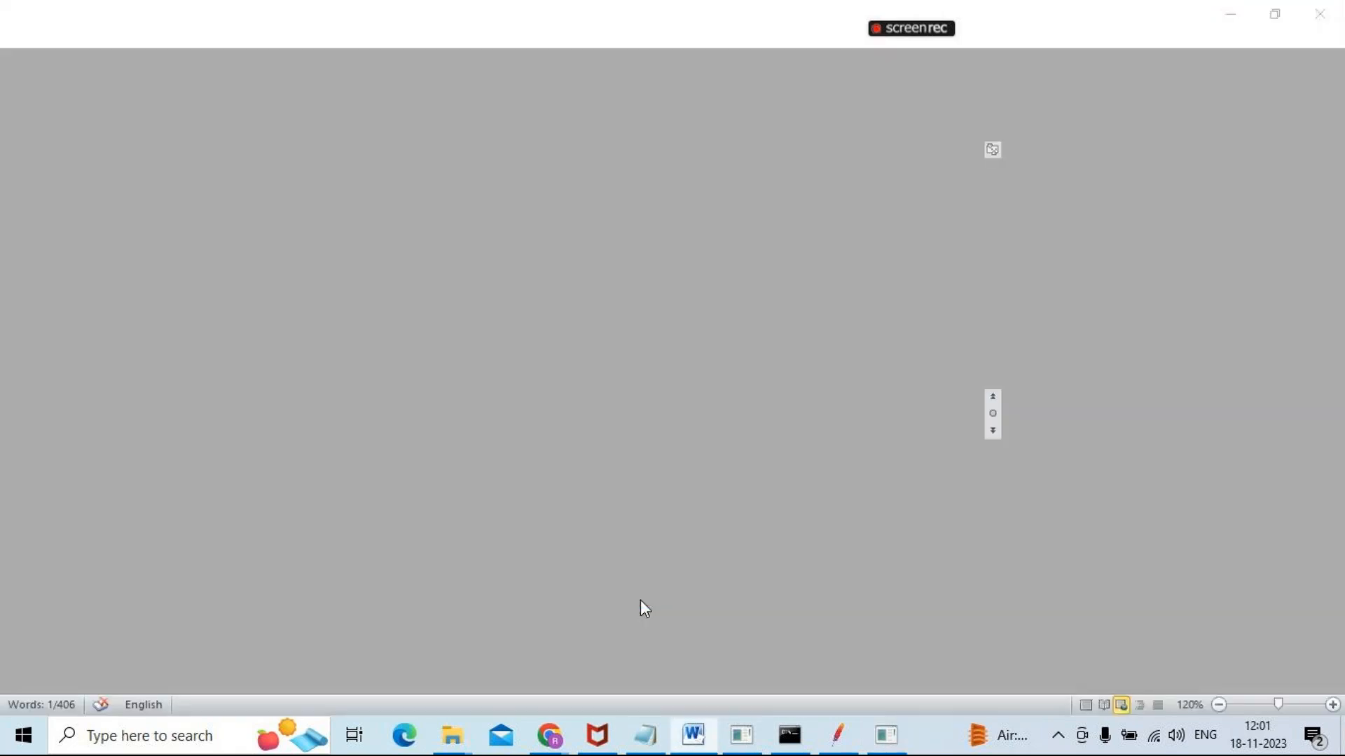
left_click_drag(7, 401, 382, 482)
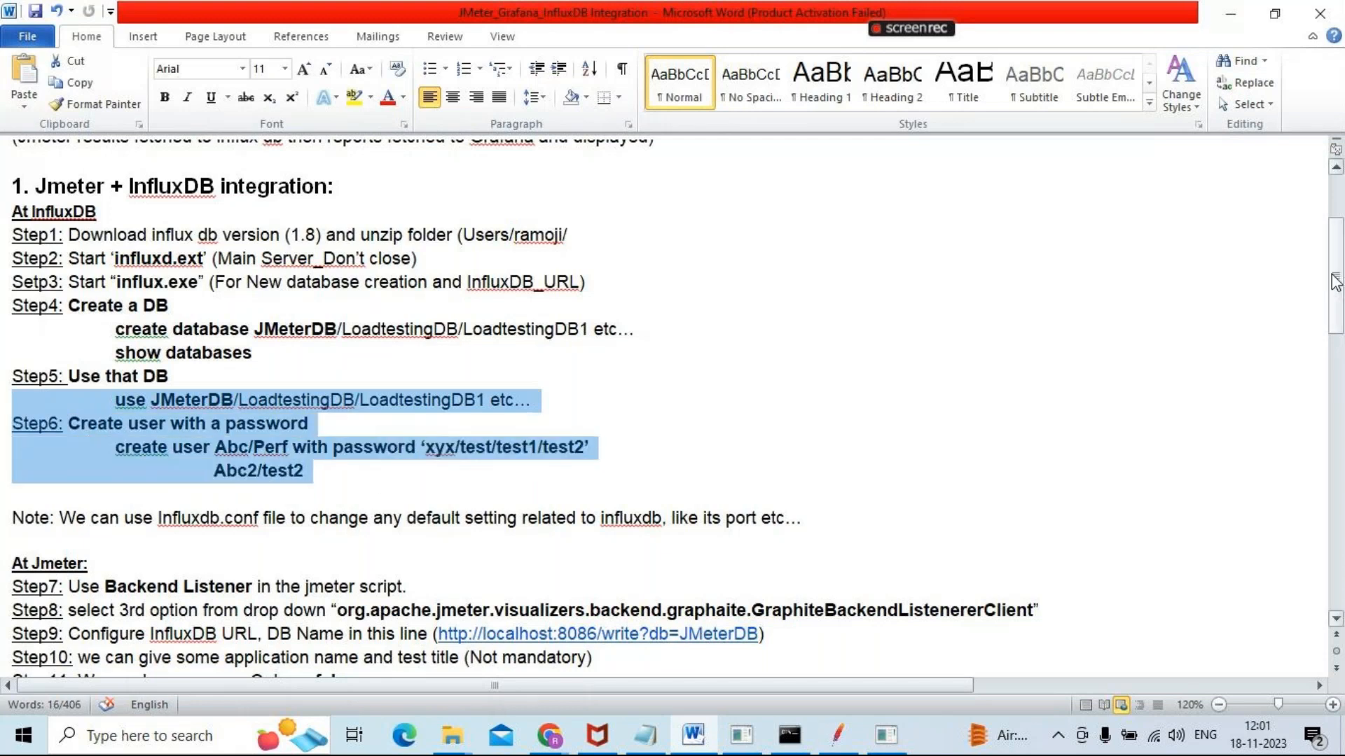
scroll(1082, 394, "down", 4)
left_click_drag(5, 309, 346, 434)
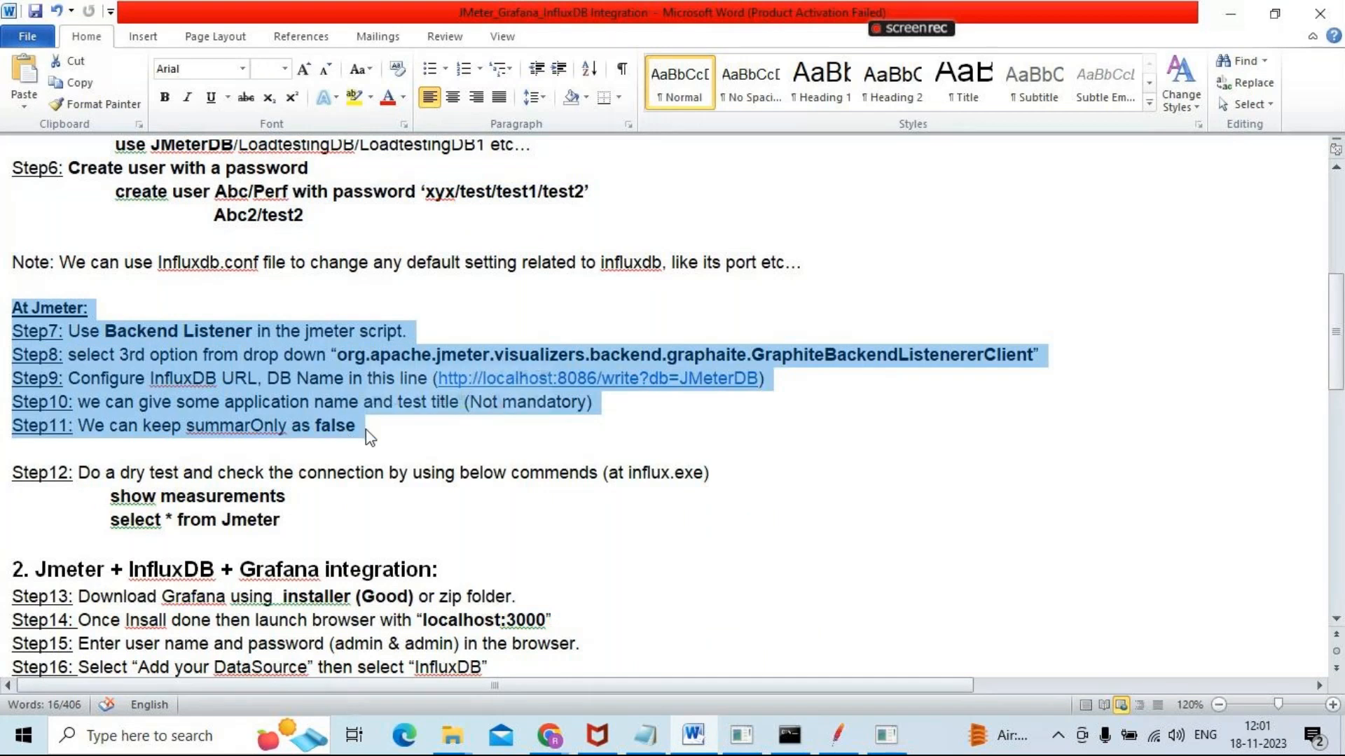
Switch to JMeter and highlight the database name and server address in the Backend Listener's influxdbUrl value
left_click(840, 742)
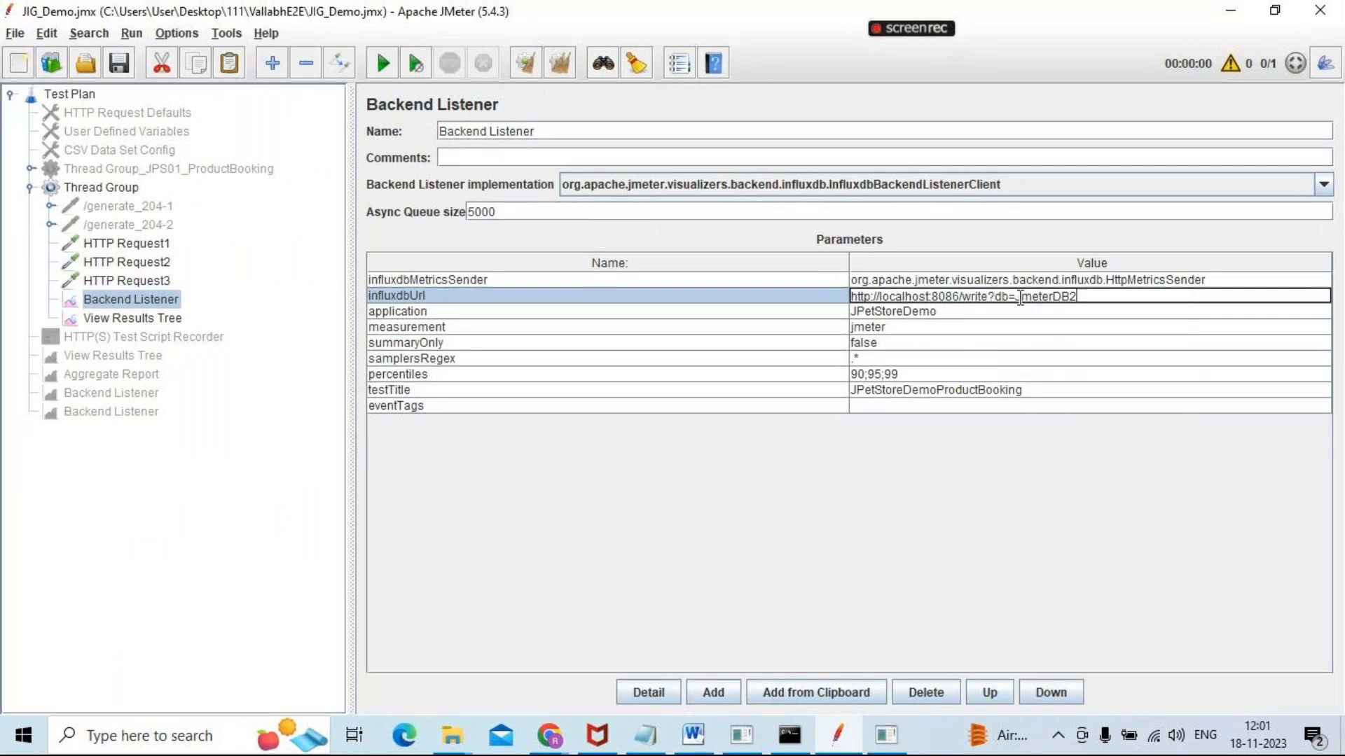
left_click_drag(1018, 298, 1080, 297)
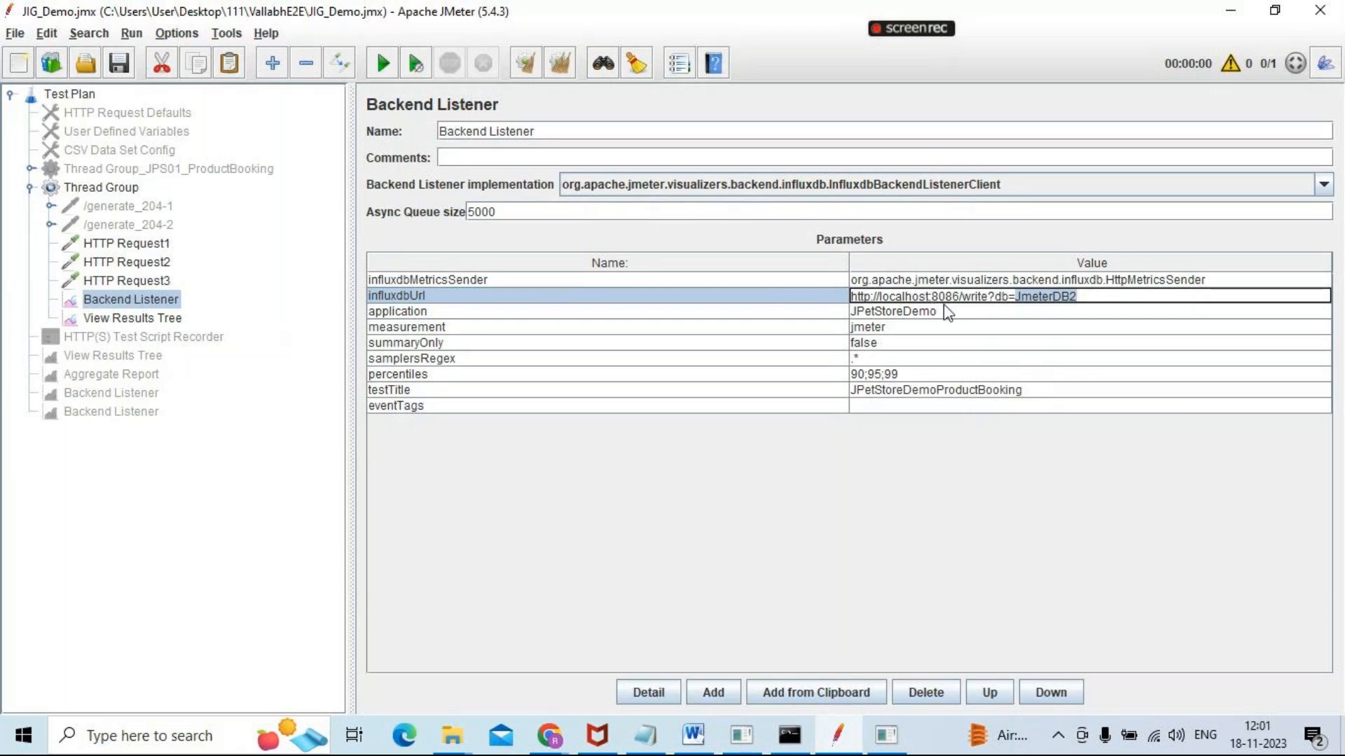
left_click_drag(879, 298, 1083, 299)
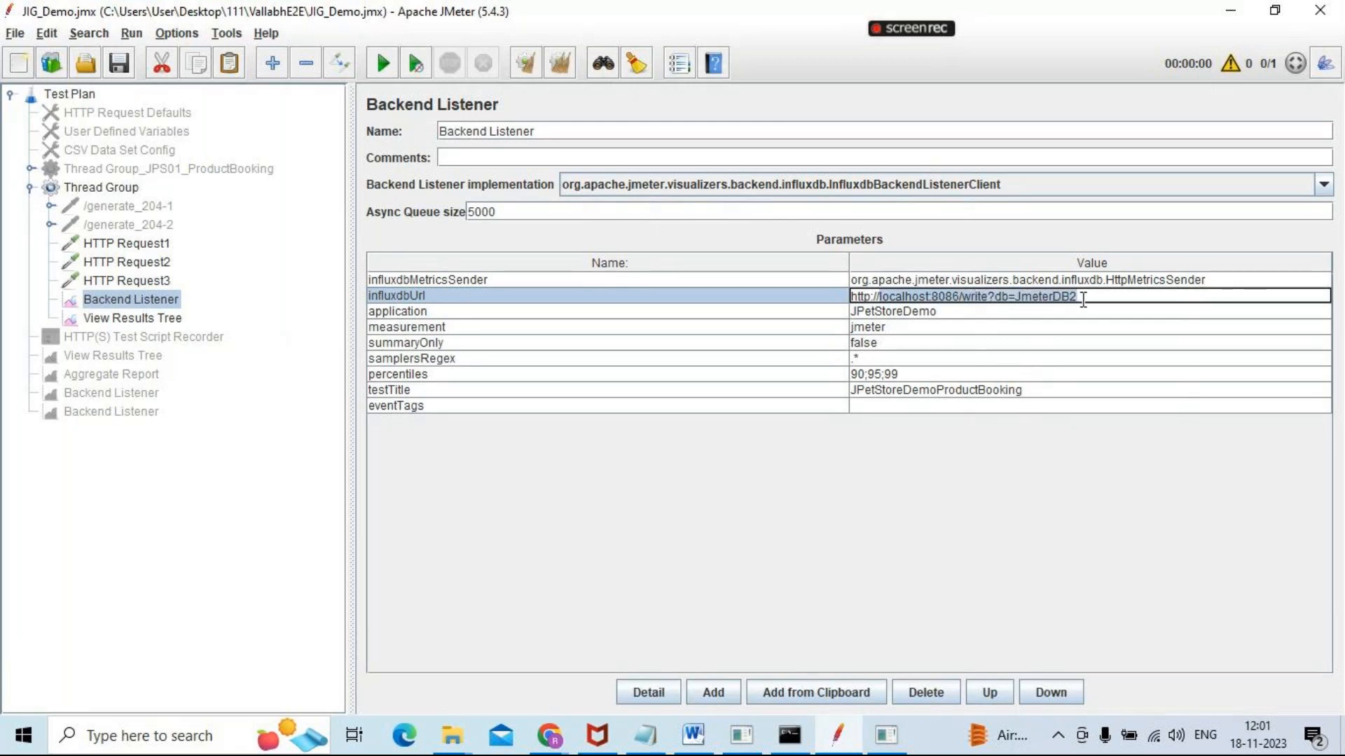
Bring the influx.exe shell to the front, check its console and return to the integration notes in Word
key("alt+Tab")
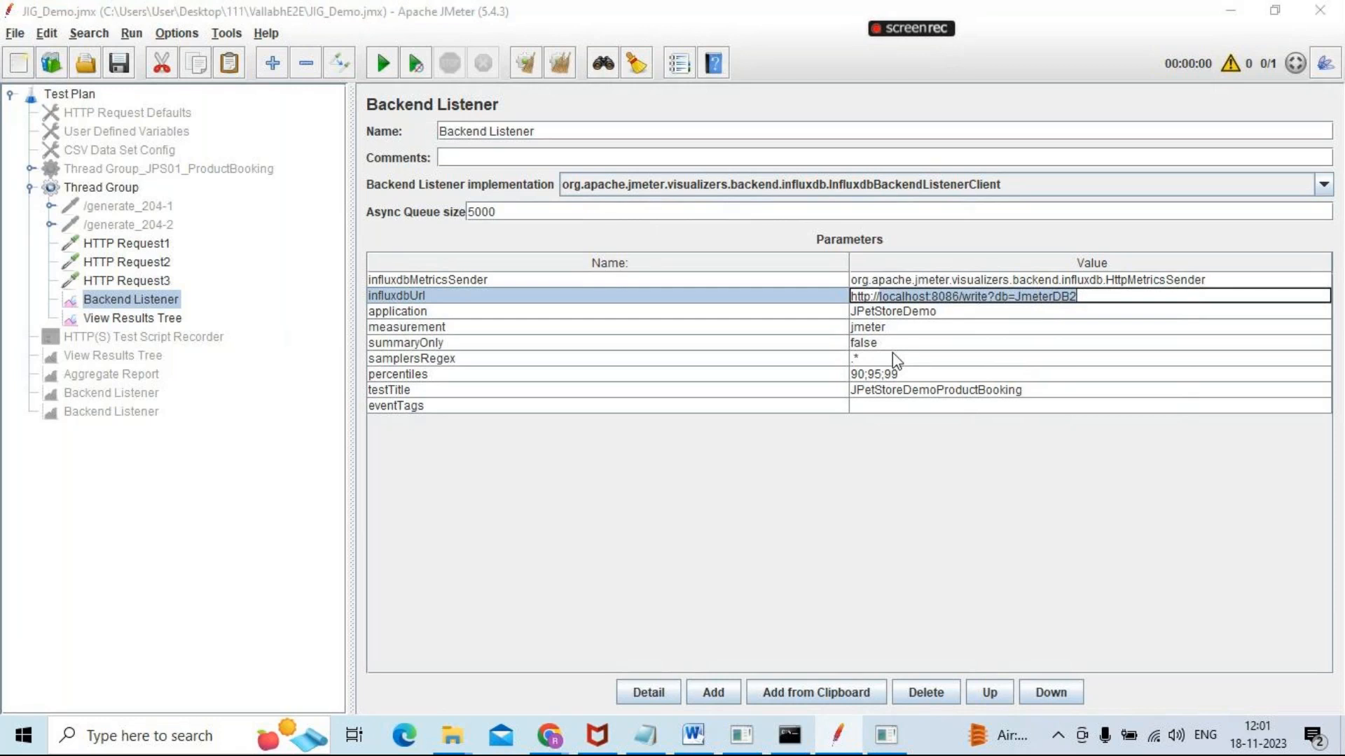
left_click(880, 744)
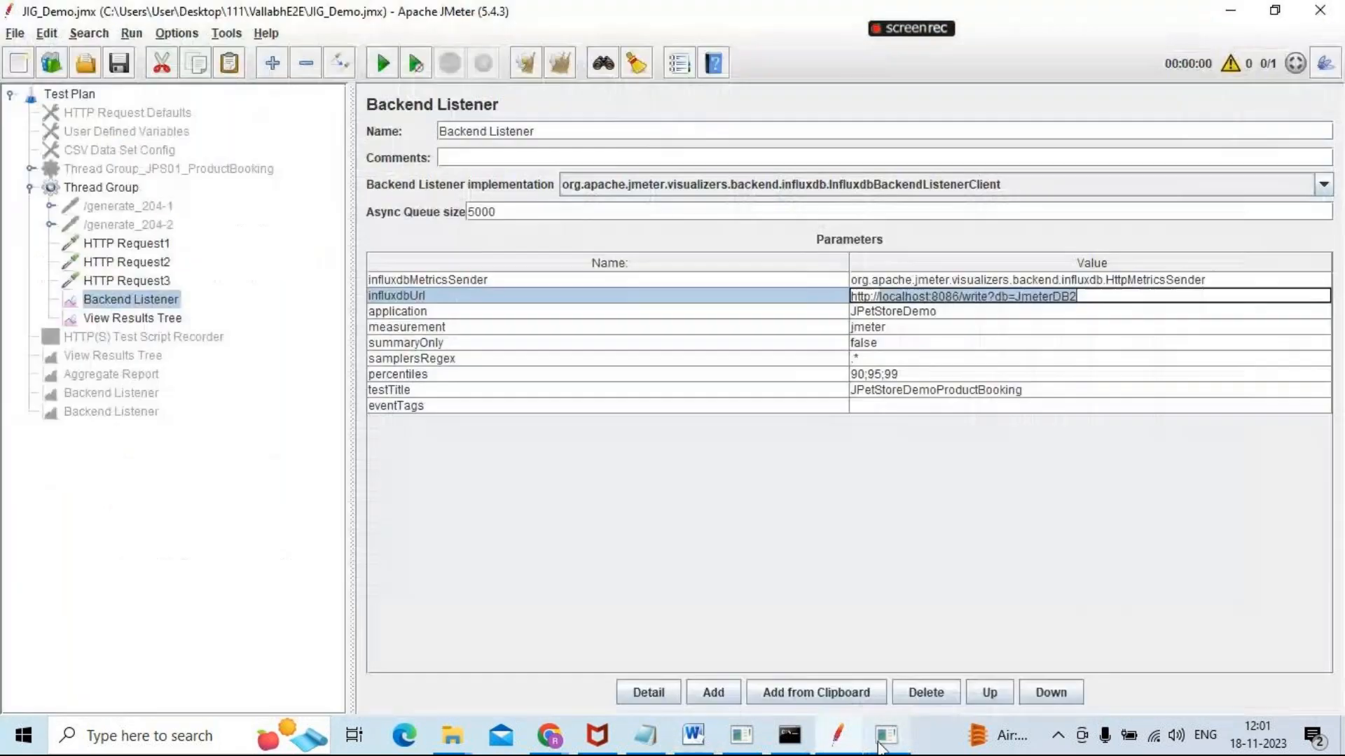
left_click(884, 744)
left_click(89, 107)
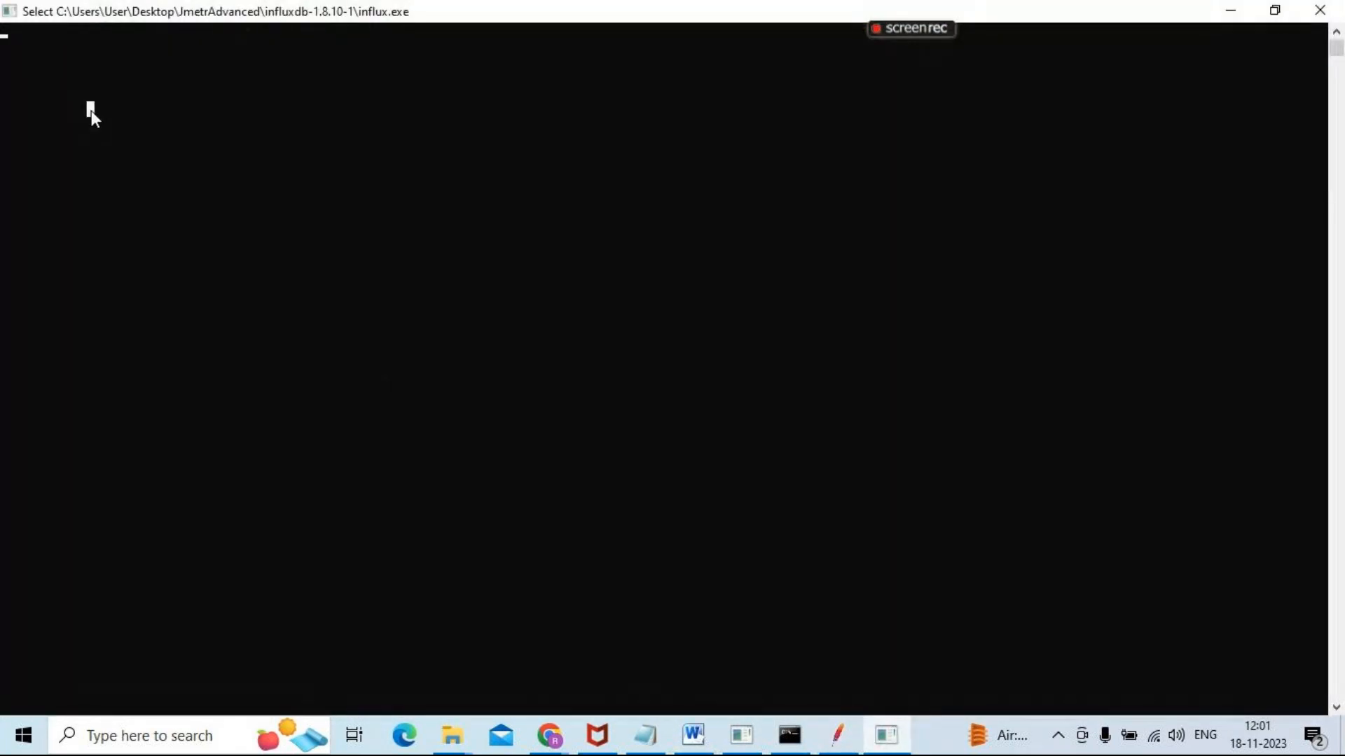
left_click(14, 42)
right_click(10, 40)
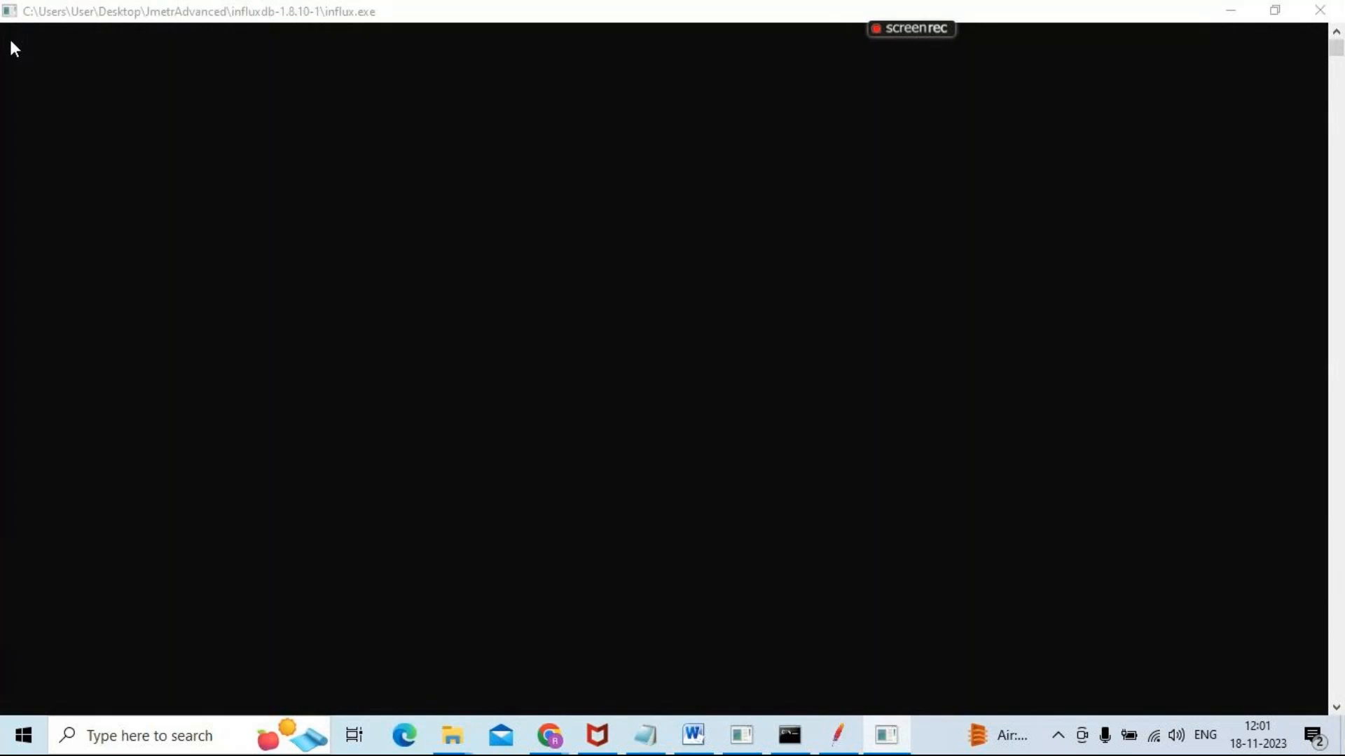
key("alt+Tab")
key("alt+Tab")
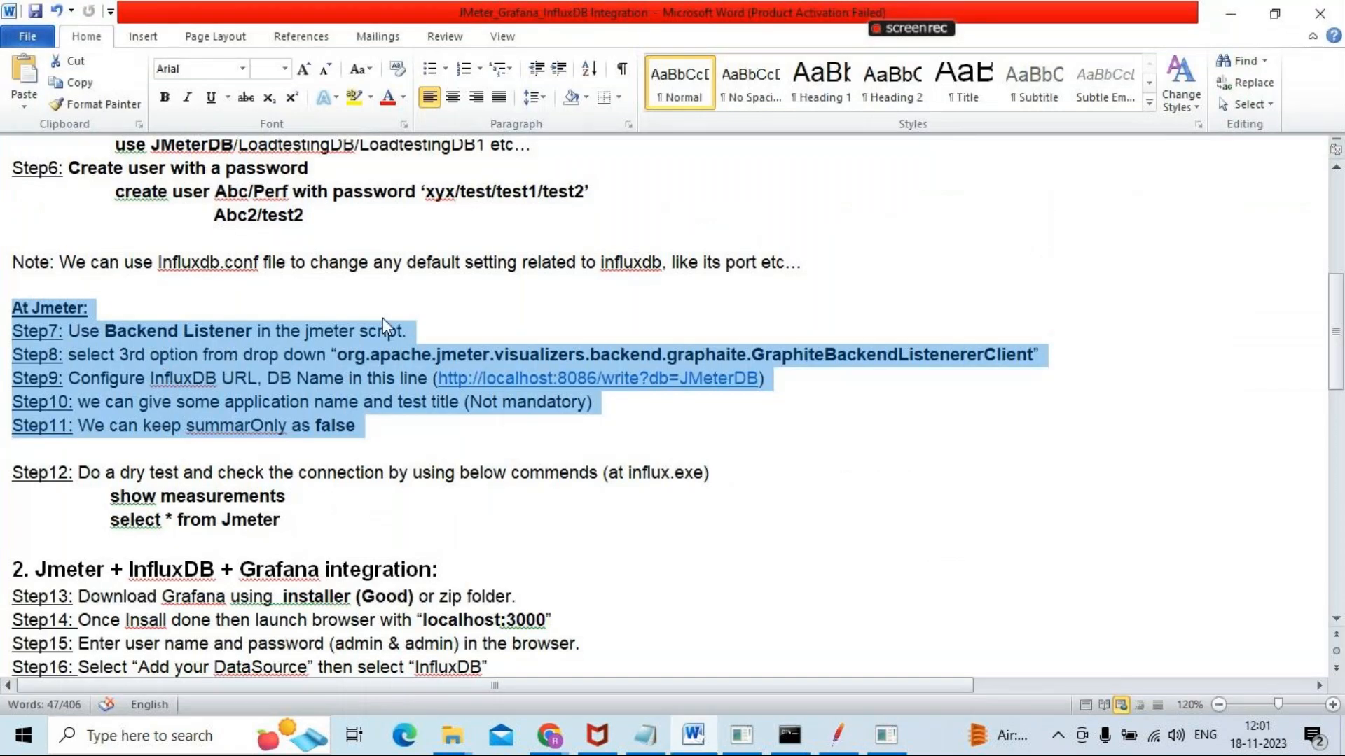
In JMeter, select the Thread Group's Backend Listener and choose org.apache.jmeter.visualizers.backend.influxdb.InfluxdbBackendListenerClient as its implementation
key("alt+Tab")
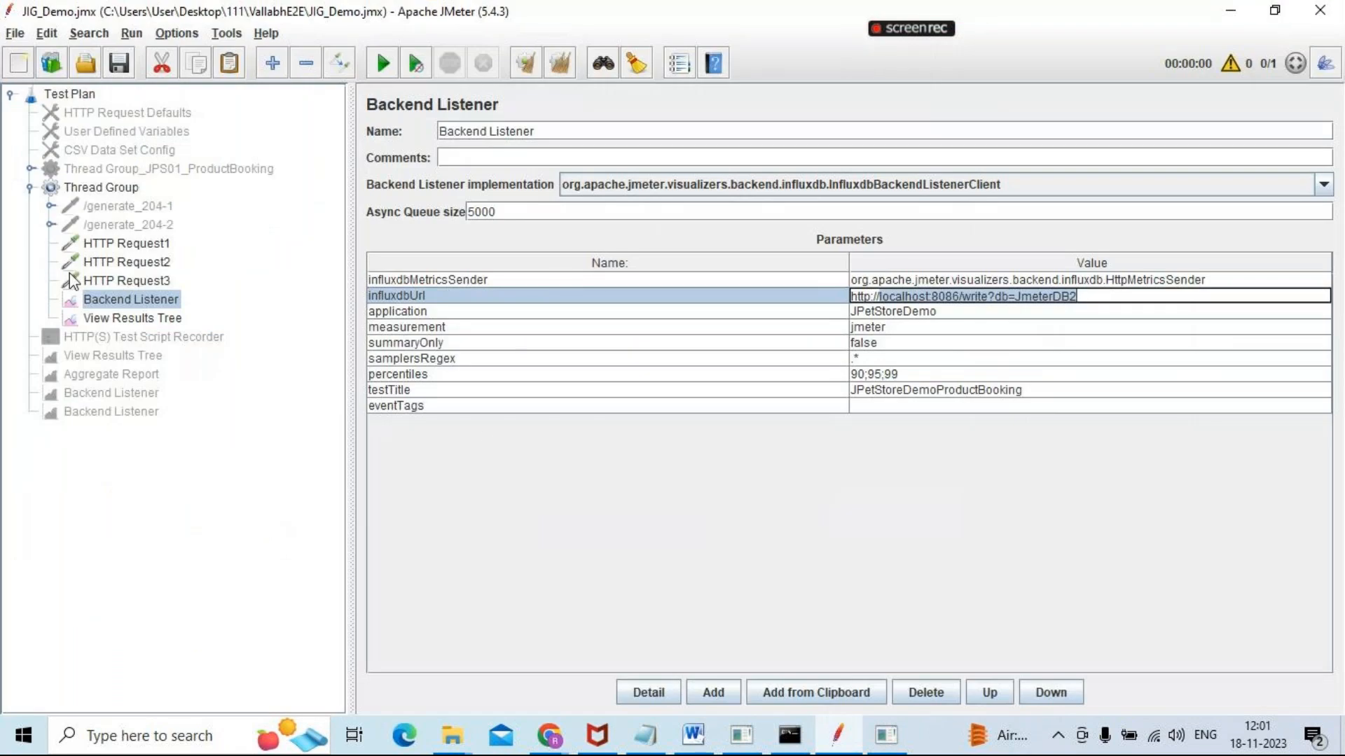
left_click(128, 319)
left_click(121, 305)
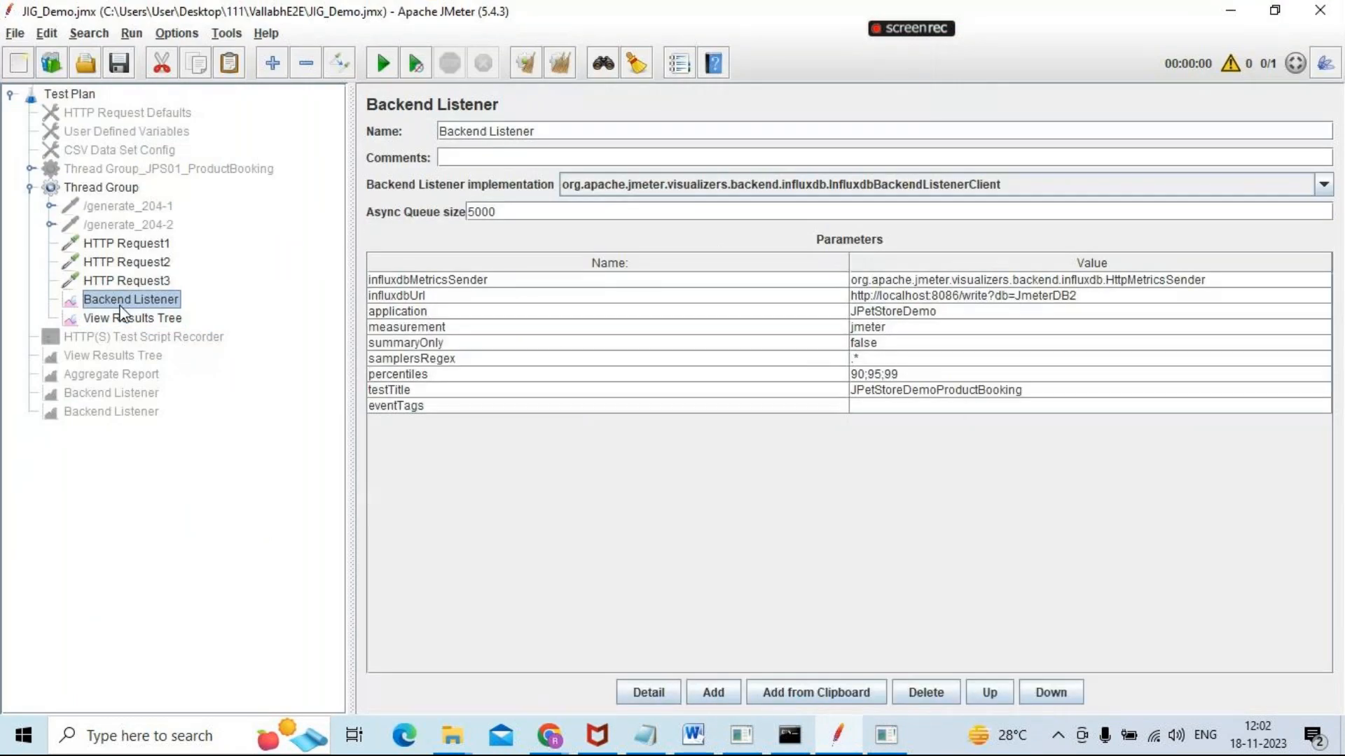
key("alt+Tab")
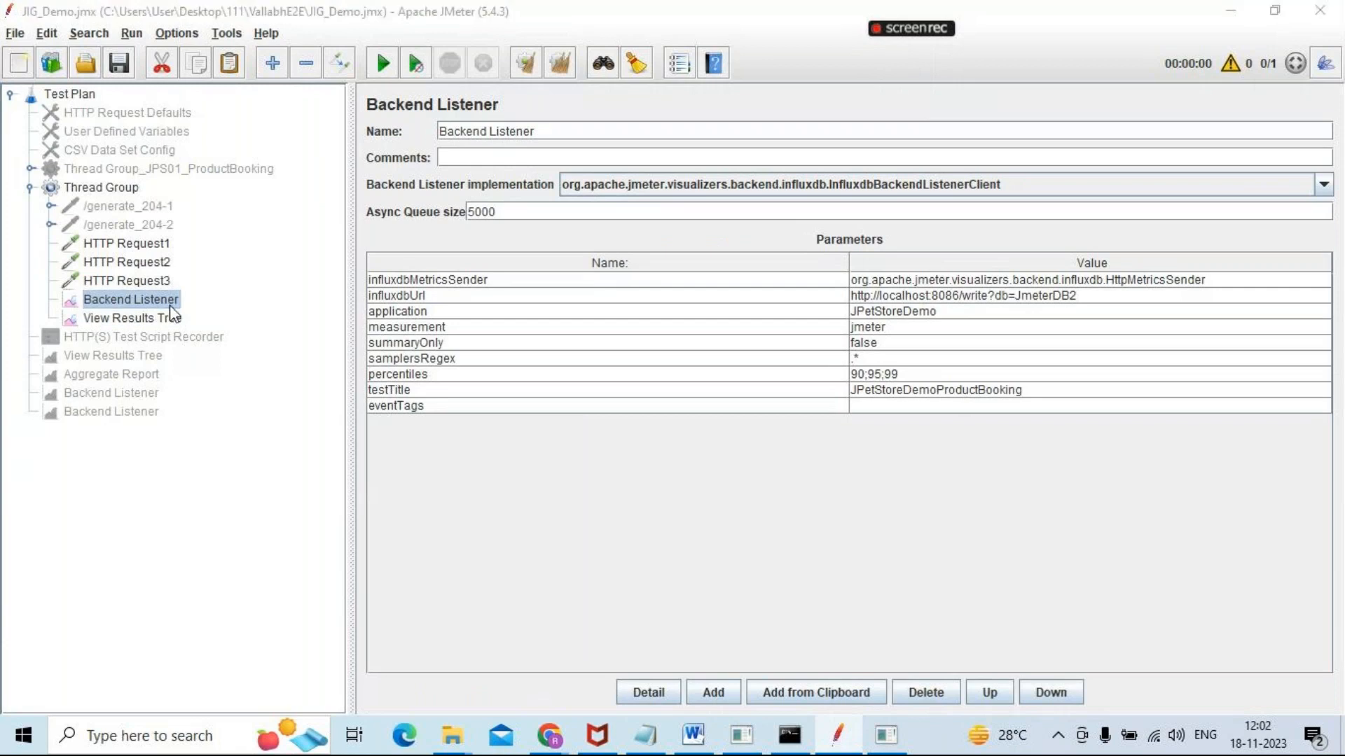
key("alt+Tab")
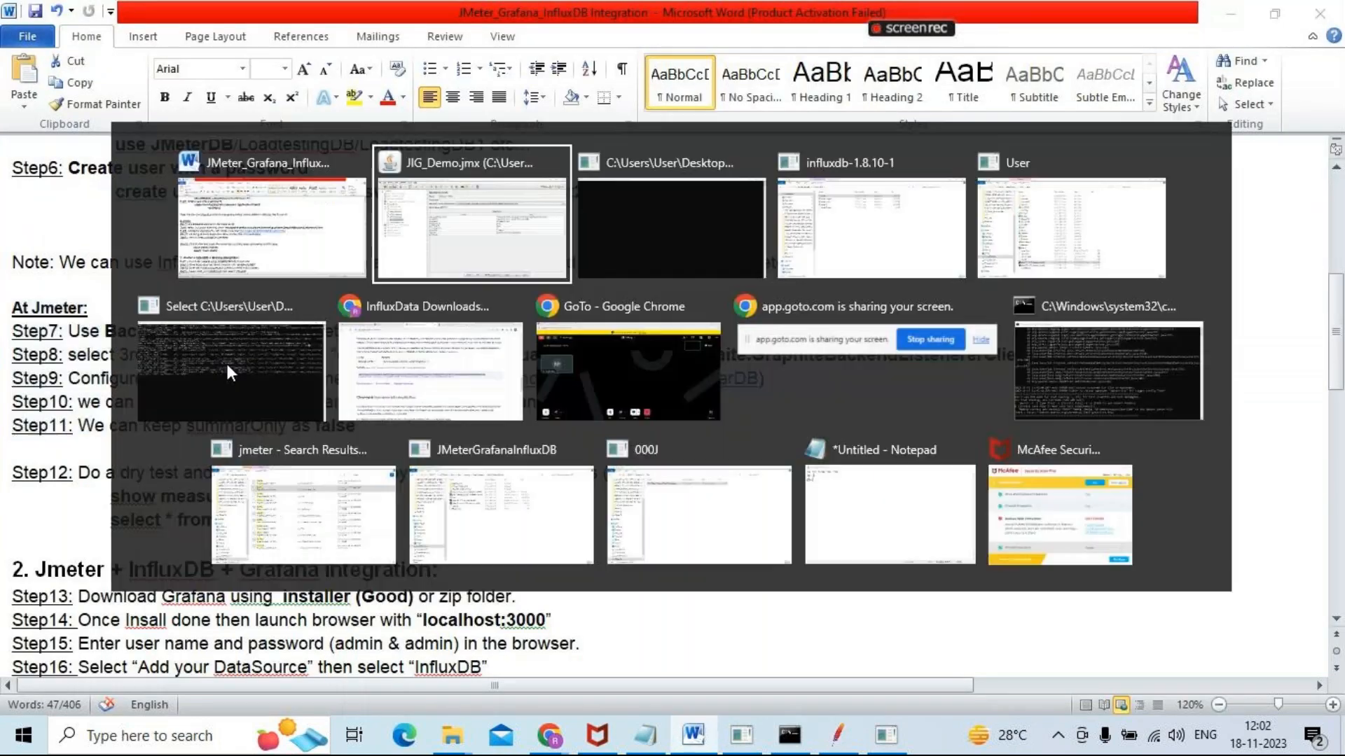
left_click(1003, 188)
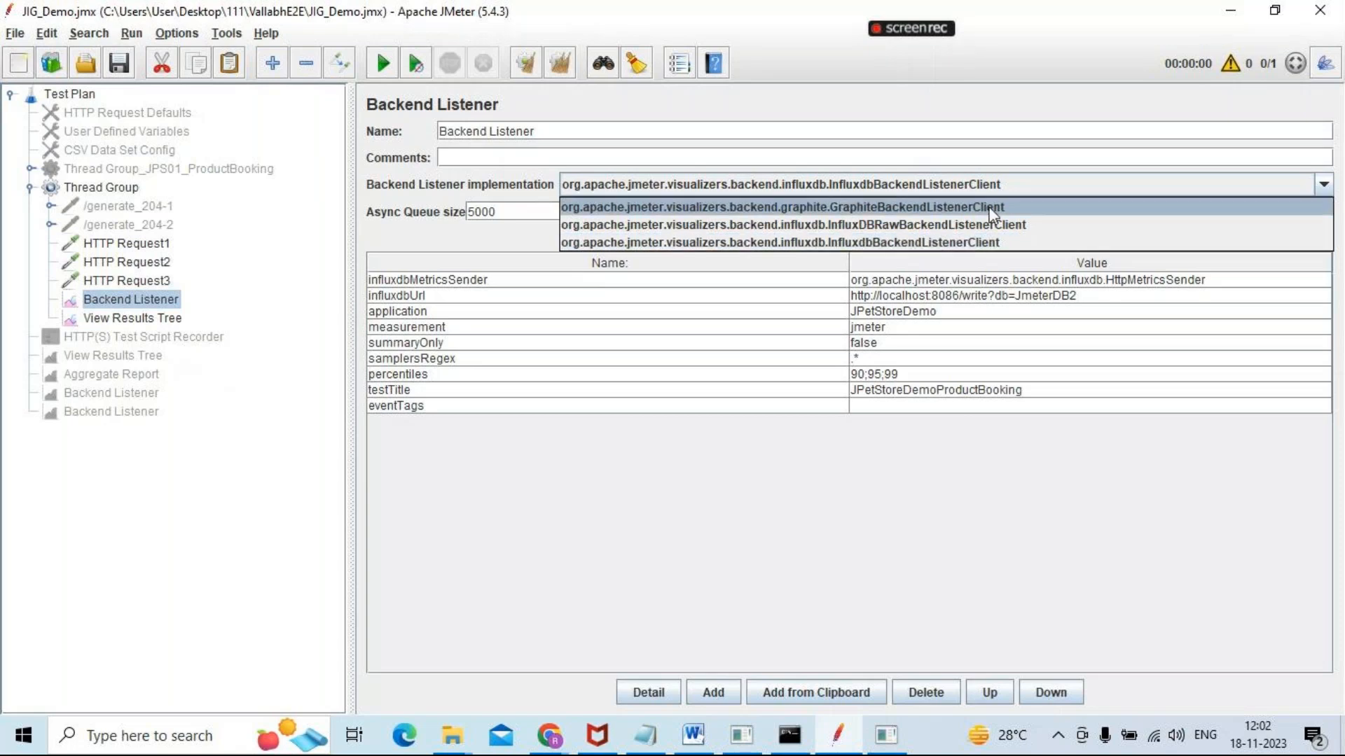
left_click(977, 242)
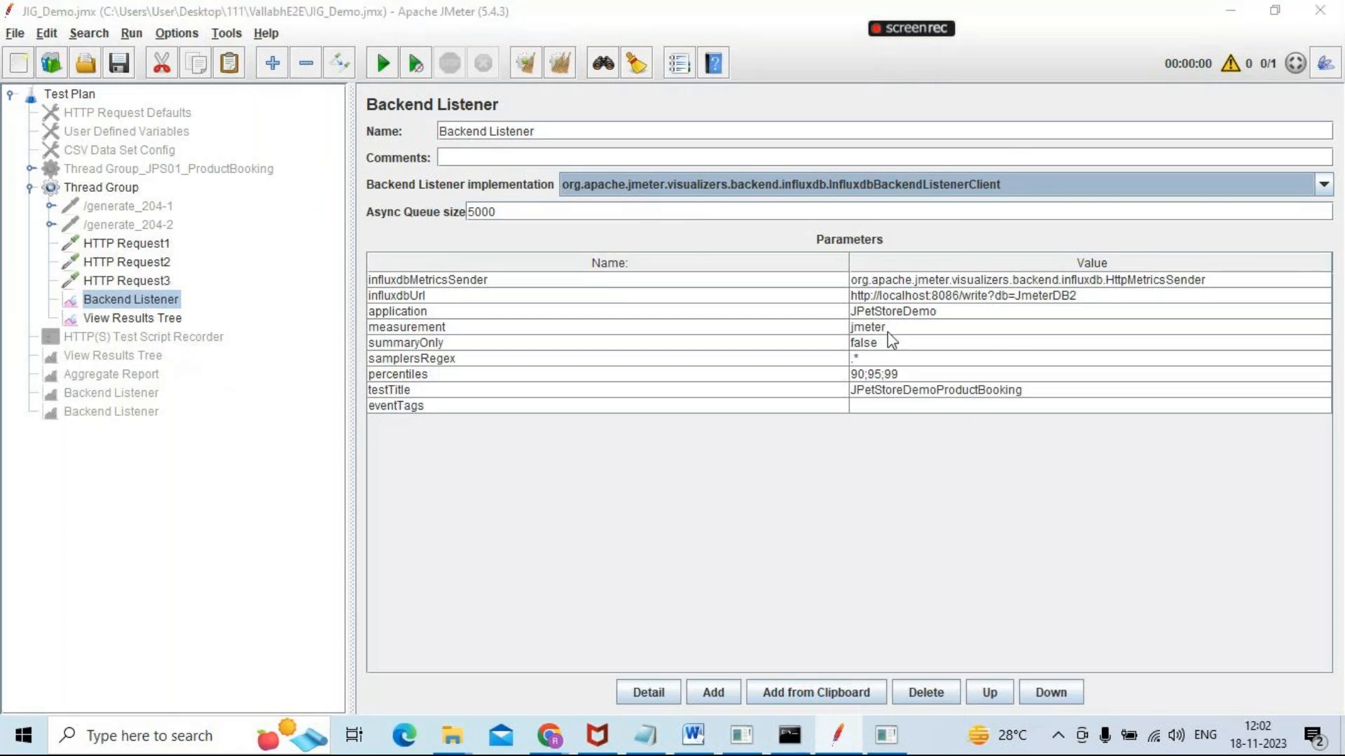
Highlight InfluxDB in Step9 of the Word notes and compare it with the influxdbUrl parameter in JMeter
key("alt+Tab")
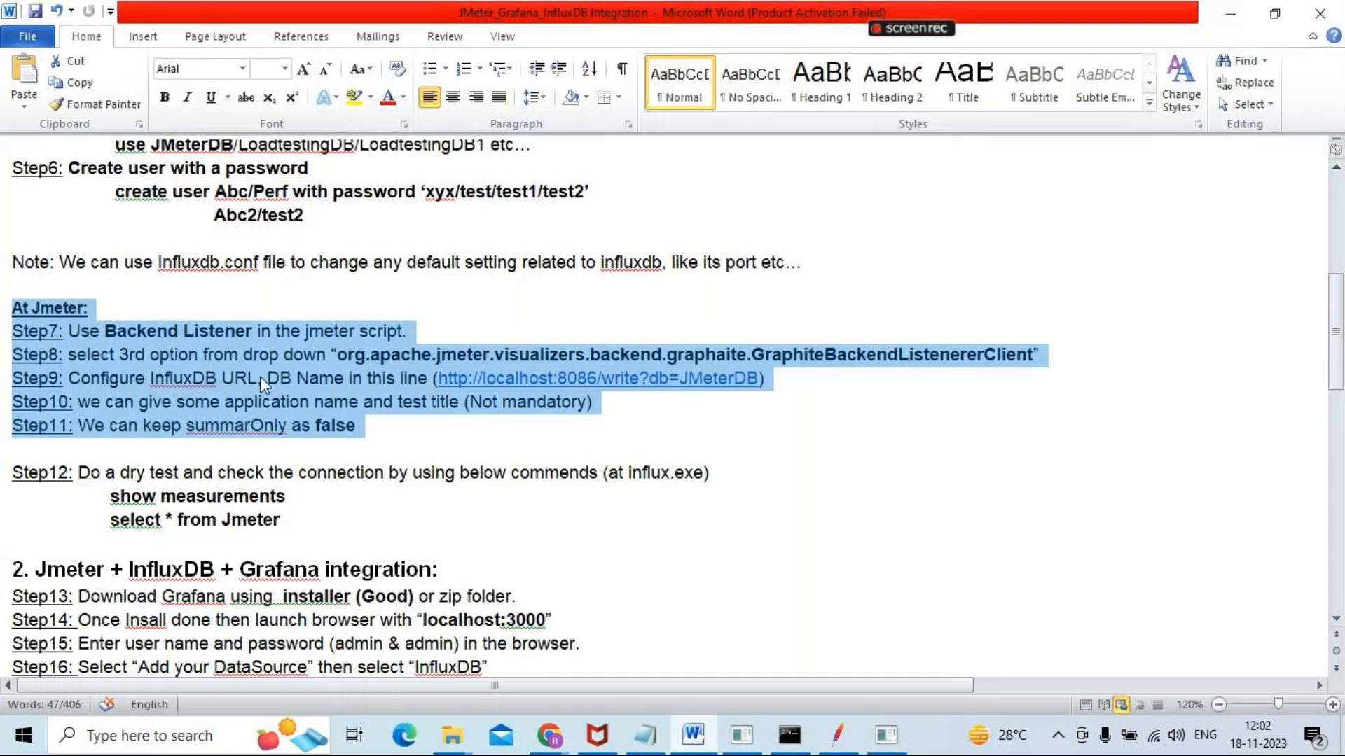
left_click(129, 375)
double_click(129, 376)
double_click(209, 378)
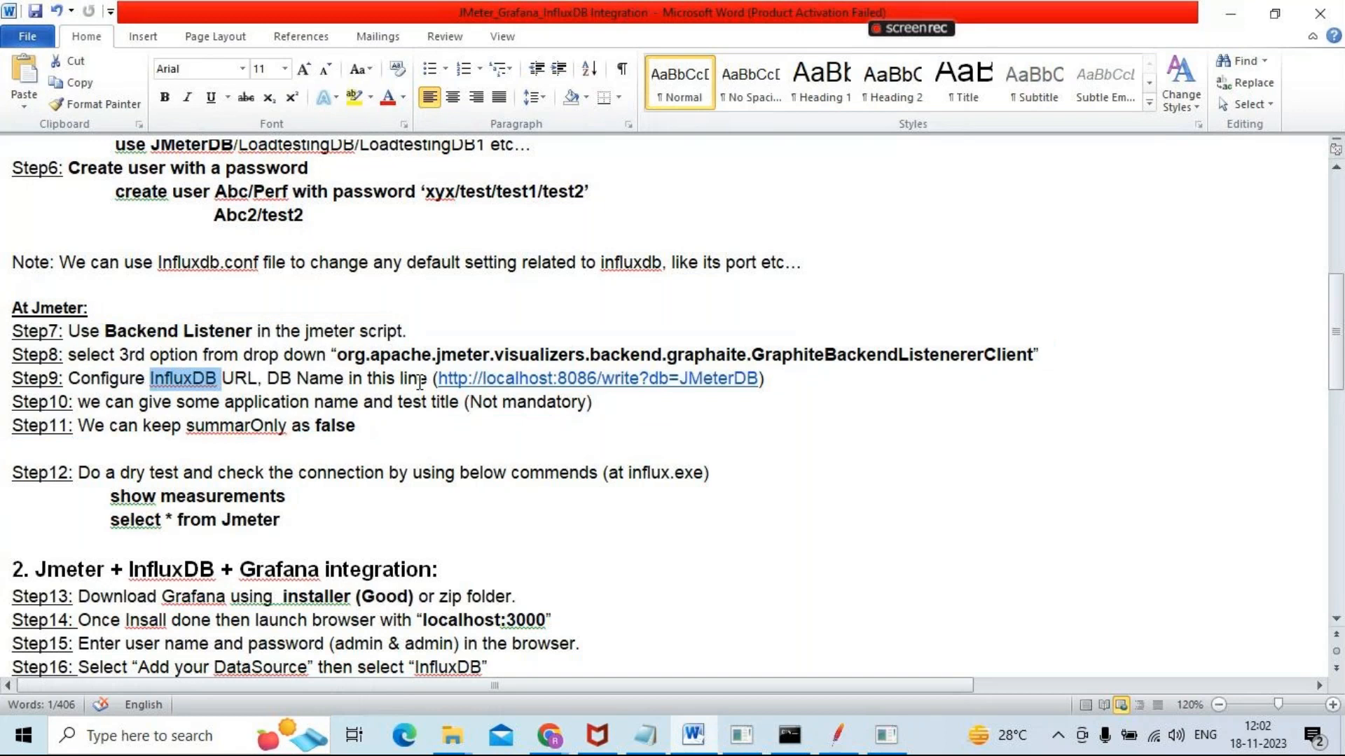
key("alt+Tab")
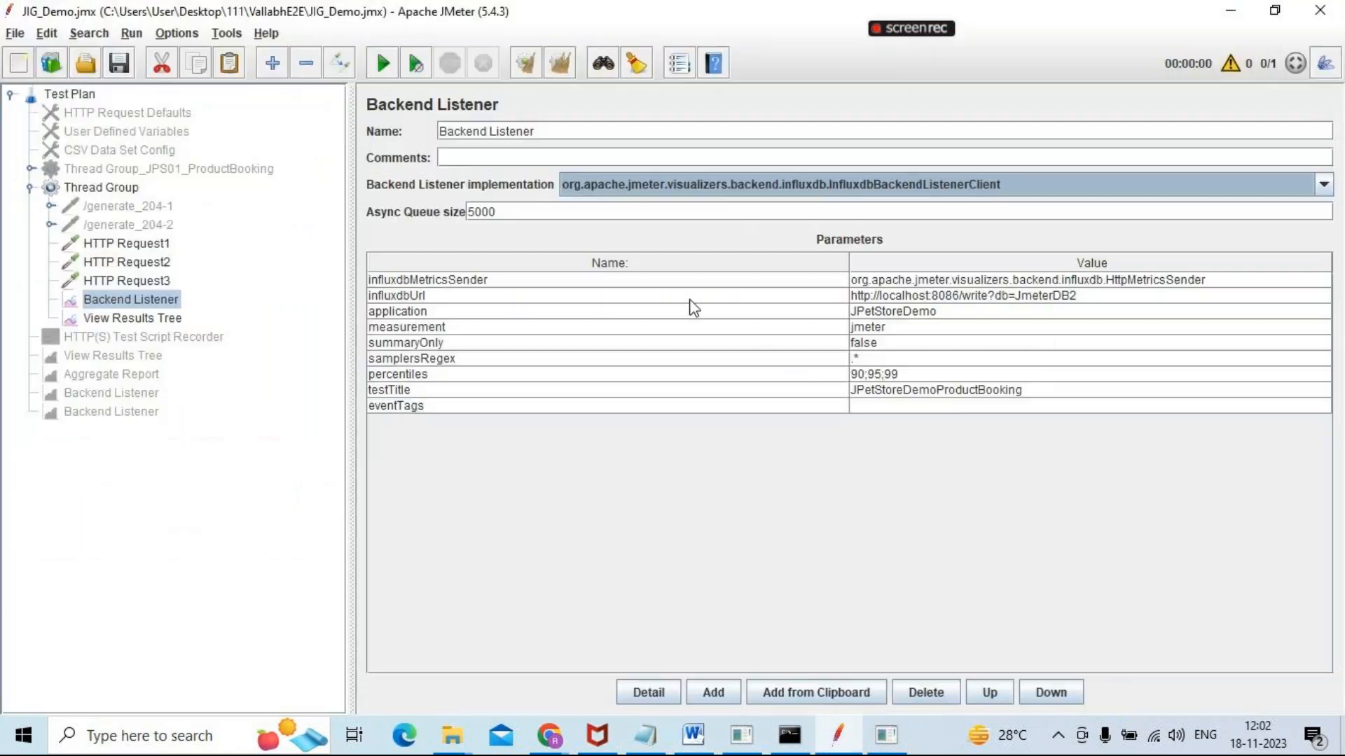
left_click(1082, 299)
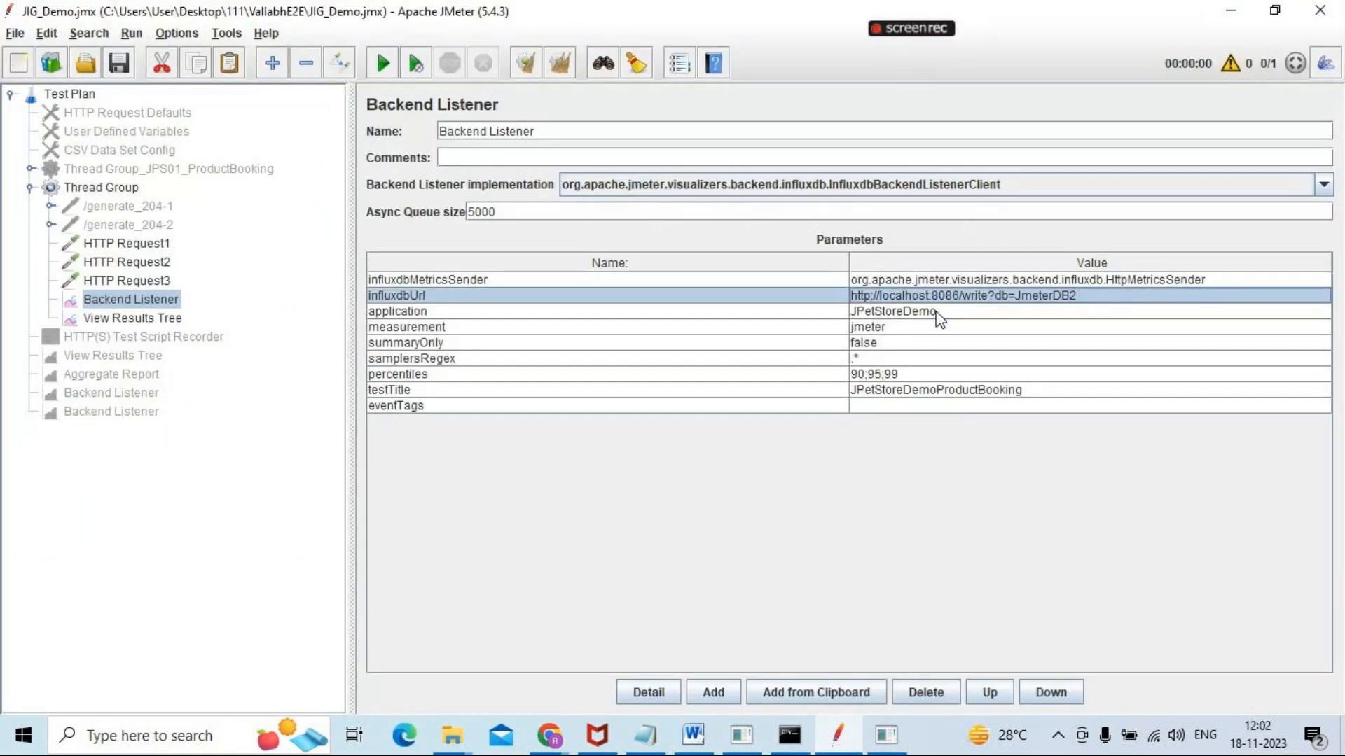
Set the Backend Listener's application parameter to JIGDemo
left_click(943, 318)
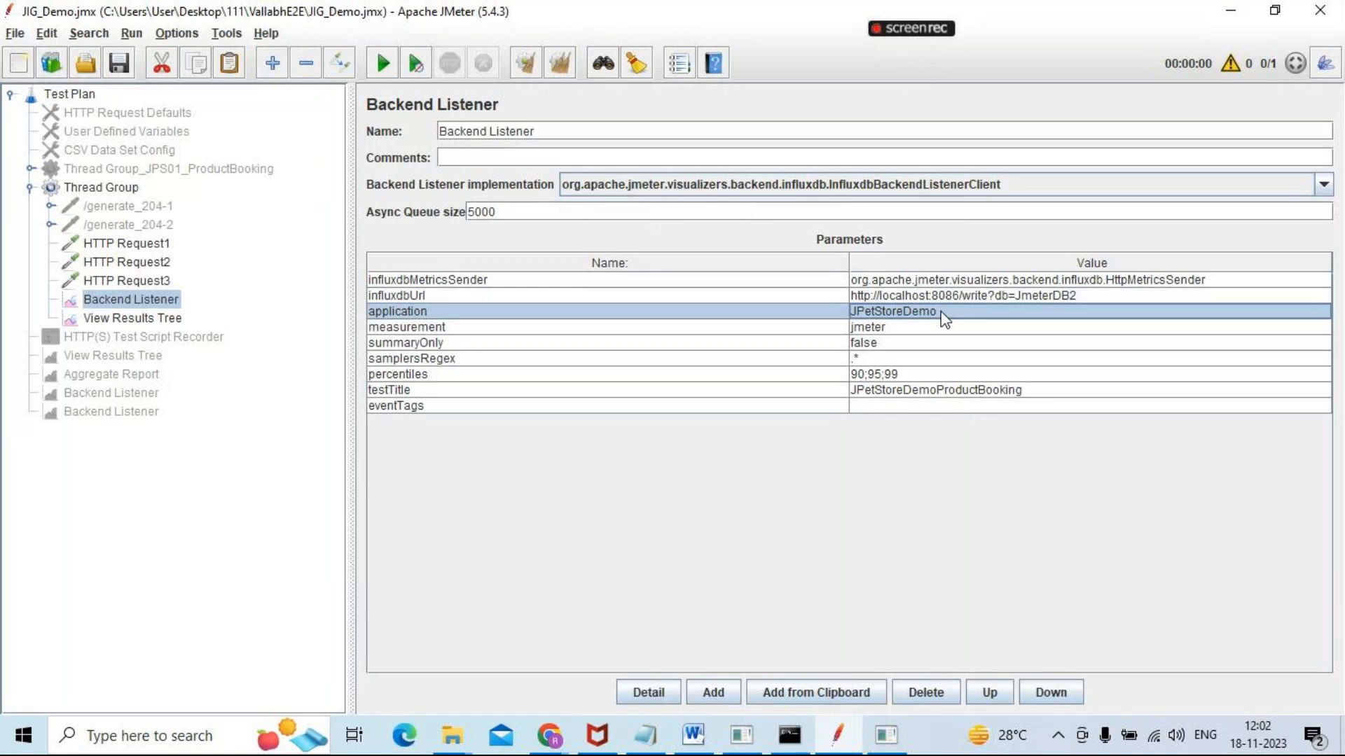
double_click(943, 312)
key("BackSpace")
key("BackSpace")
key("BackSpace")
key("BackSpace")
key("BackSpace")
key("BackSpace")
key("BackSpace")
key("BackSpace")
key("BackSpace")
key("BackSpace")
key("BackSpace")
key("BackSpace")
key("BackSpace")
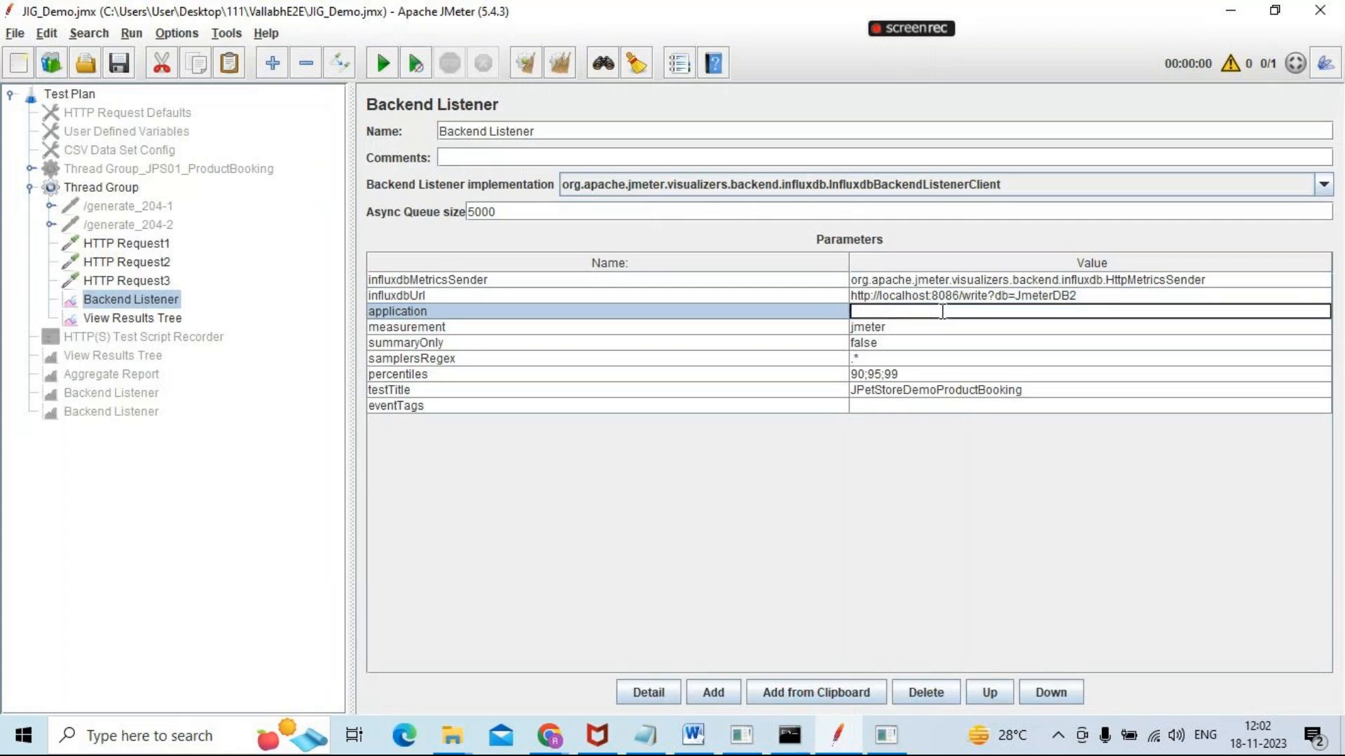
type("JIGDemo")
left_click(895, 329)
Check the summaryOnly parameter against Step11 of the notes and review the samplersRegex and percentiles parameters
left_click(896, 344)
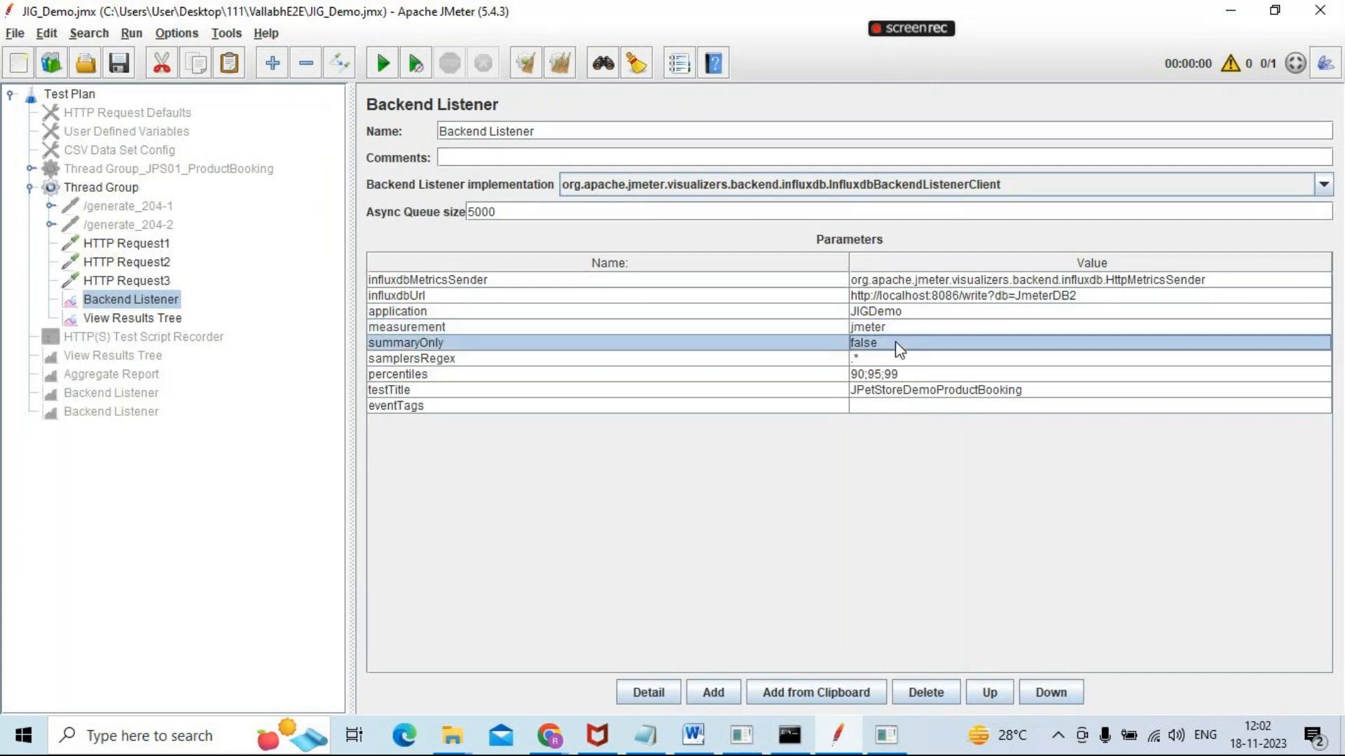
key("alt+Tab")
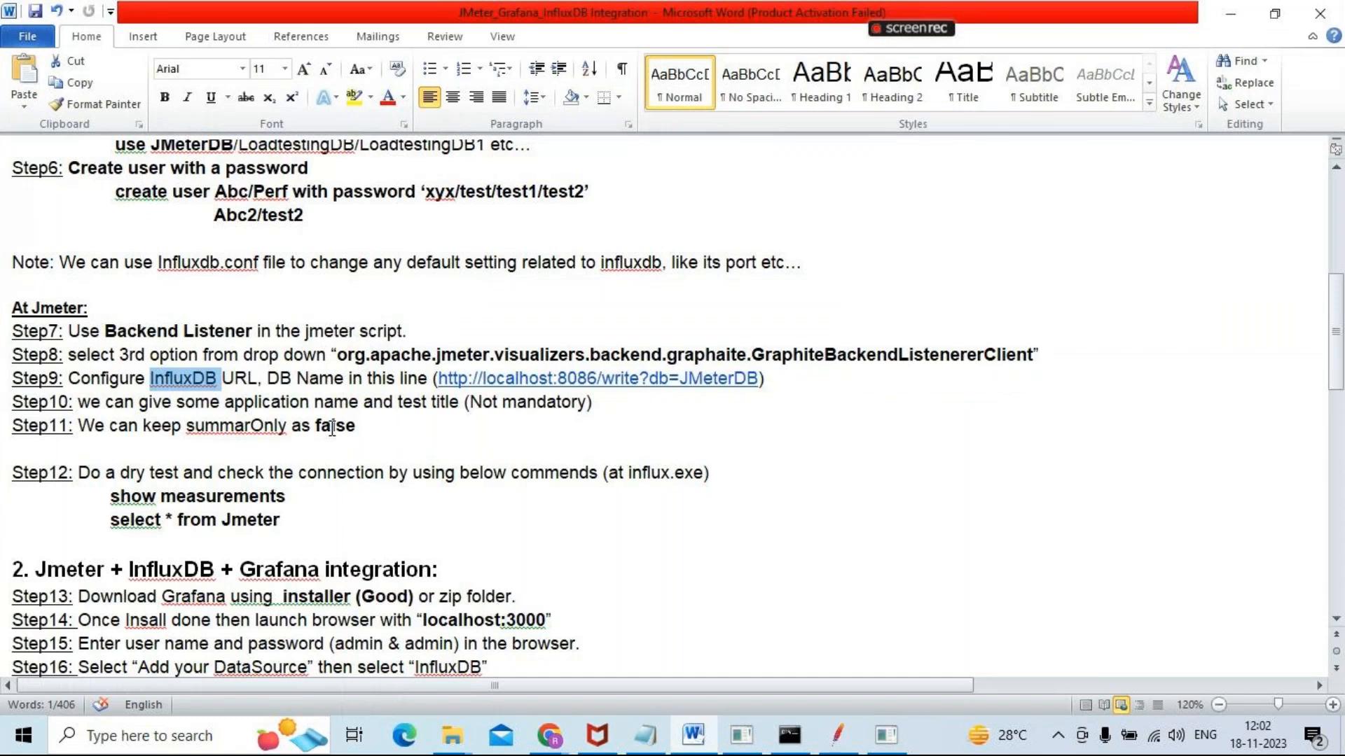
key("alt+Tab")
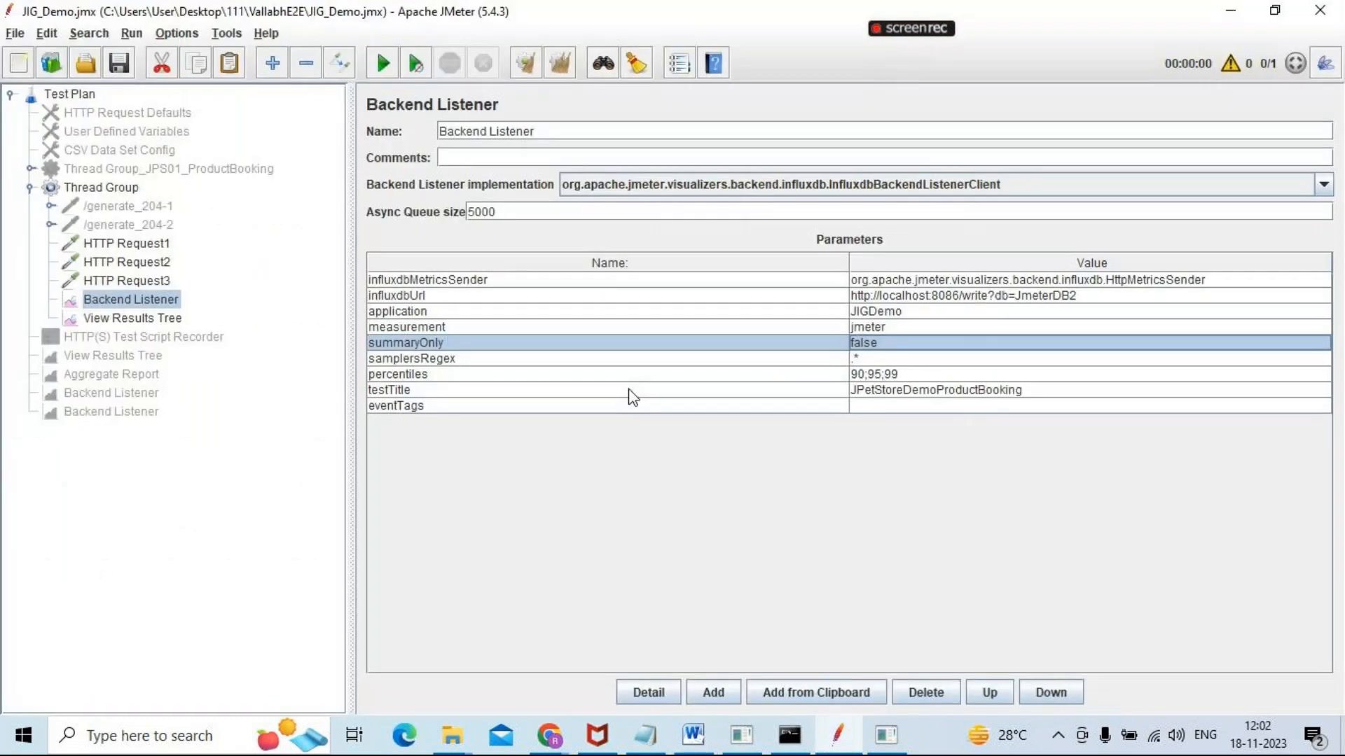
left_click(893, 363)
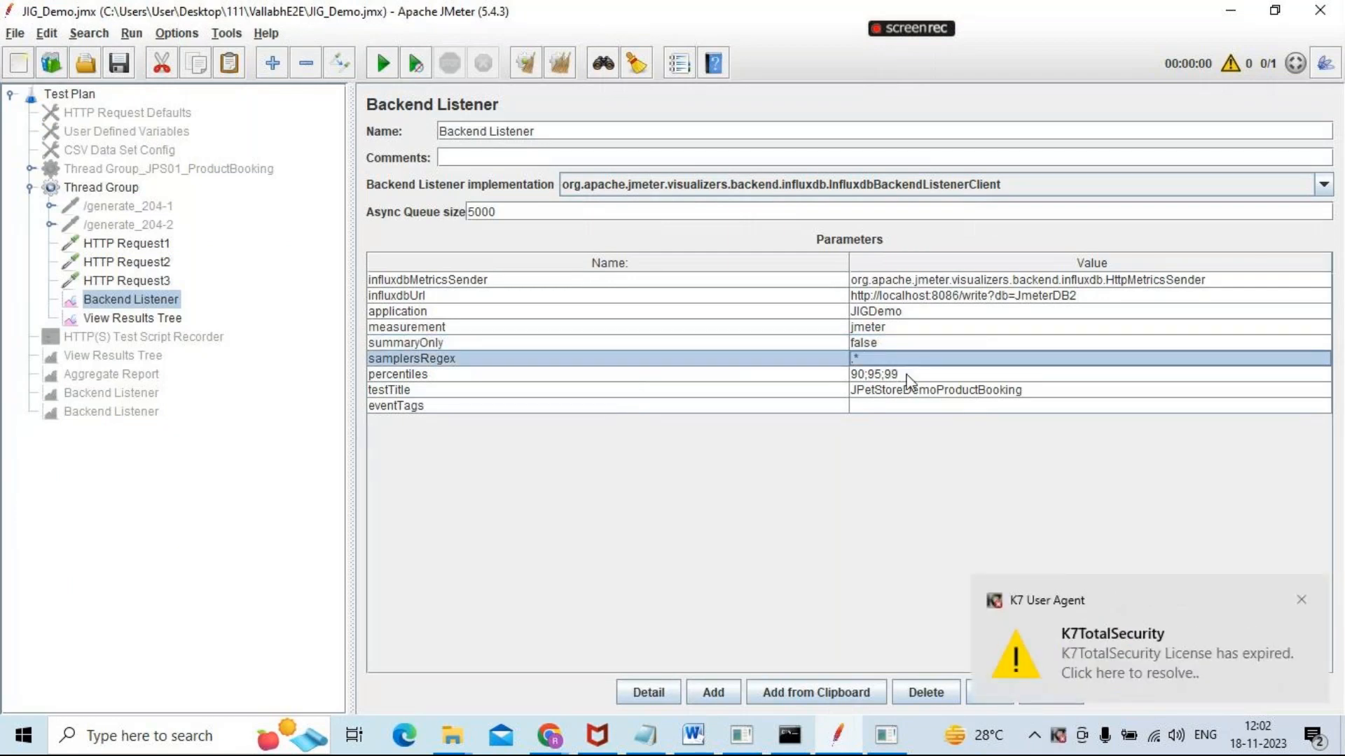
left_click(919, 377)
Replace the Backend Listener's testTitle value with JIGDemotesttitle
left_click(942, 393)
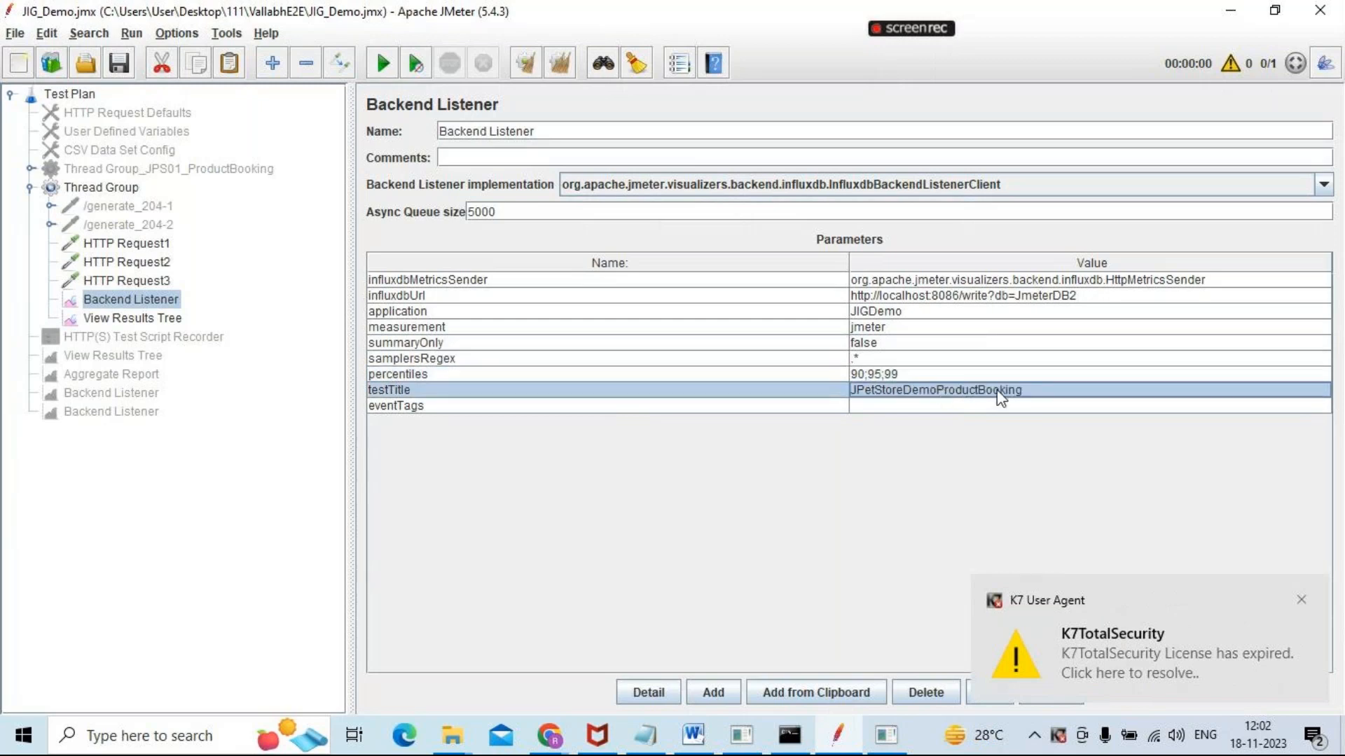
double_click(1036, 392)
key("BackSpace")
key("BackSpace")
key("BackSpace")
key("BackSpace")
key("BackSpace")
key("BackSpace")
key("BackSpace")
key("BackSpace")
key("BackSpace")
key("BackSpace")
key("BackSpace")
key("BackSpace")
key("BackSpace")
key("BackSpace")
key("BackSpace")
key("BackSpace")
key("BackSpace")
key("BackSpace")
key("BackSpace")
key("BackSpace")
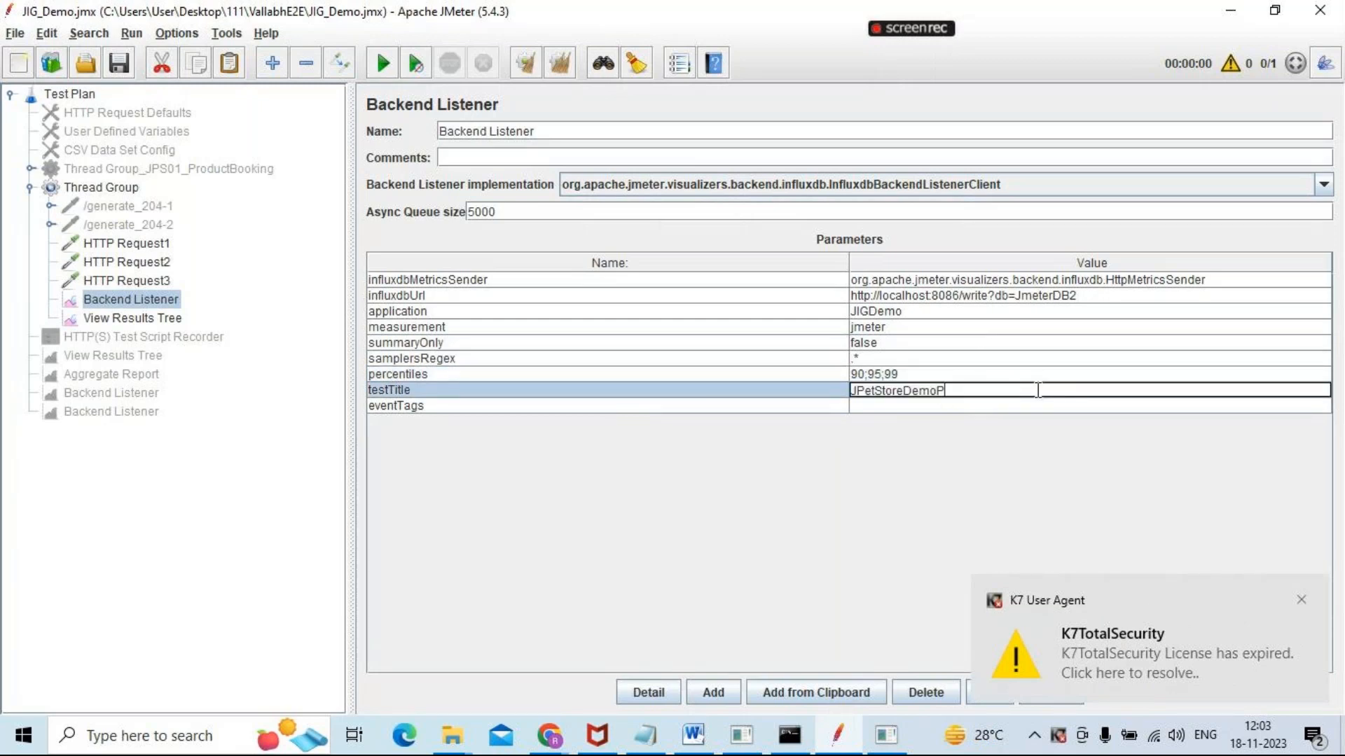
type("Jig")
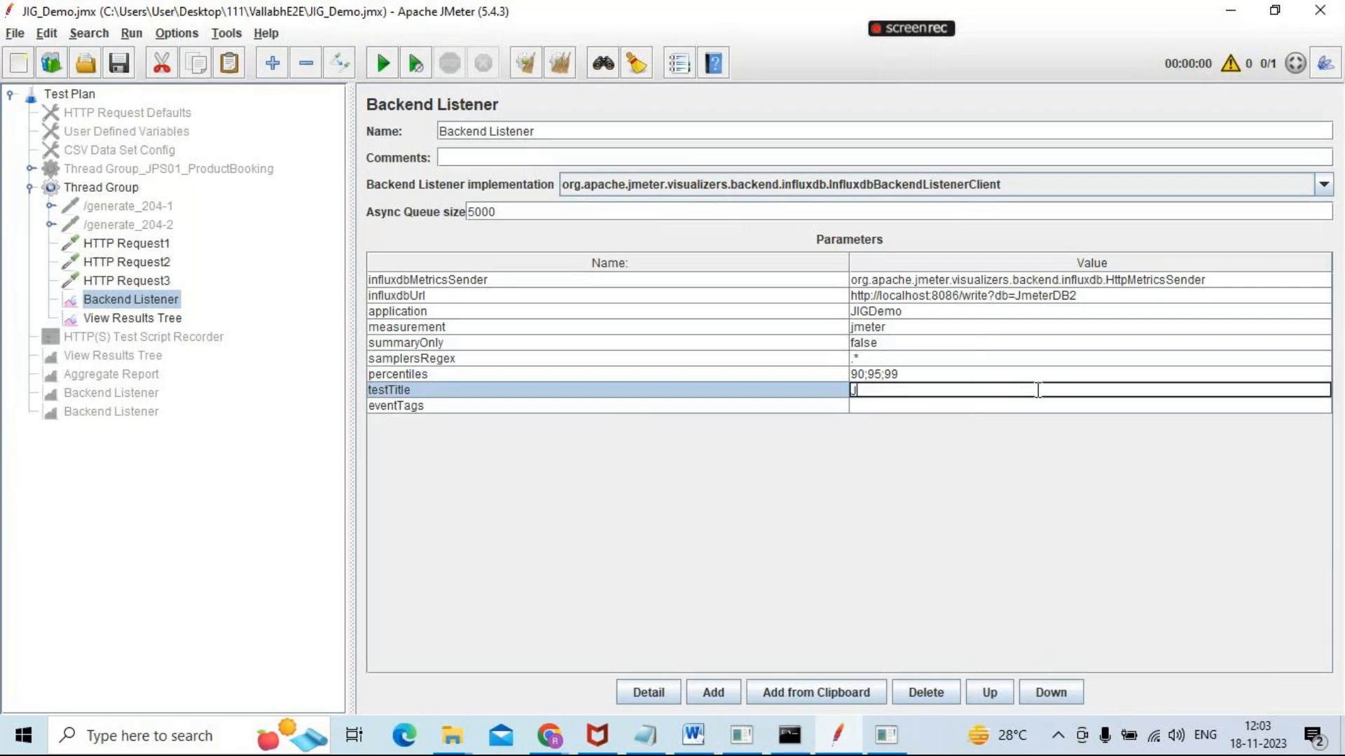
key("BackSpace")
type("IG")
type("Demotesttitel")
key("Left")
key("Left")
key("BackSpace")
key("BackSpace")
key("BackSpace")
type("tle")
Check the influx shell, minimize it and highlight the application name and test title text of Step10 in the Word notes
key("alt+Tab")
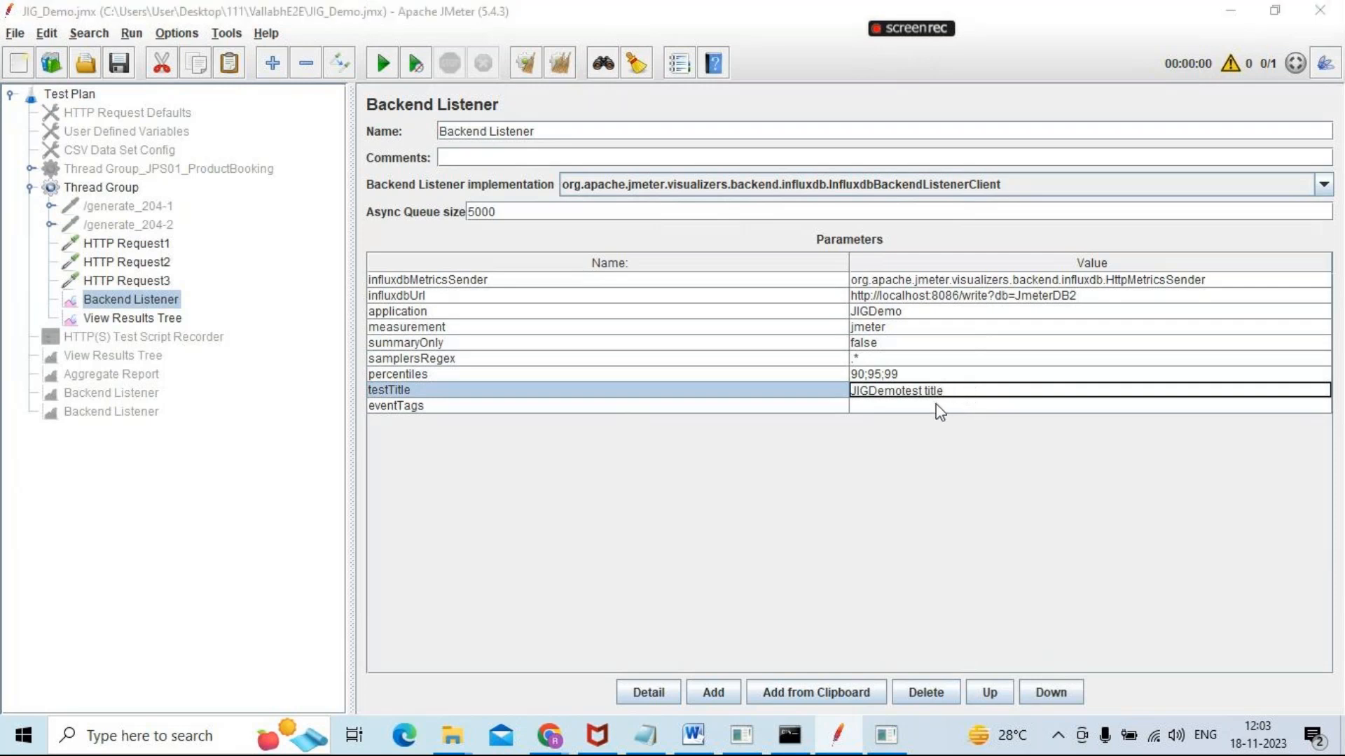
left_click(892, 737)
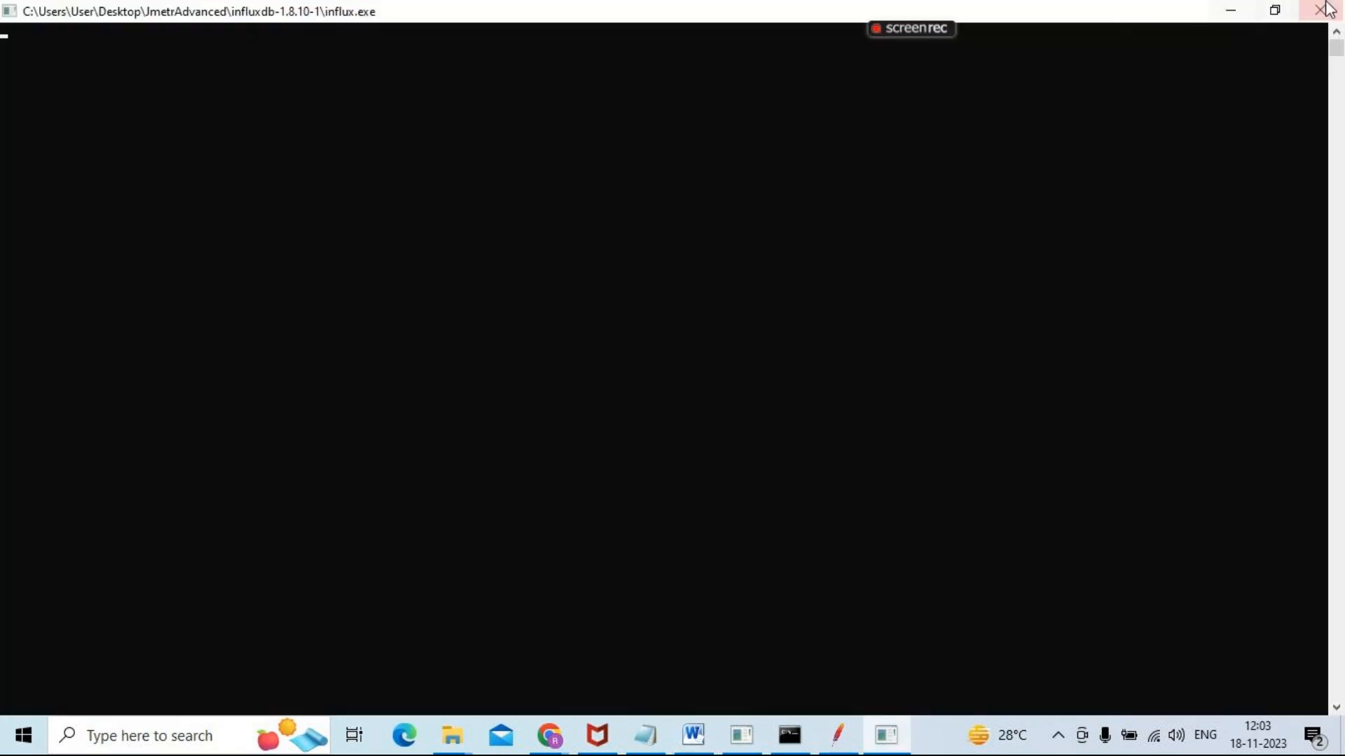
left_click(1231, 11)
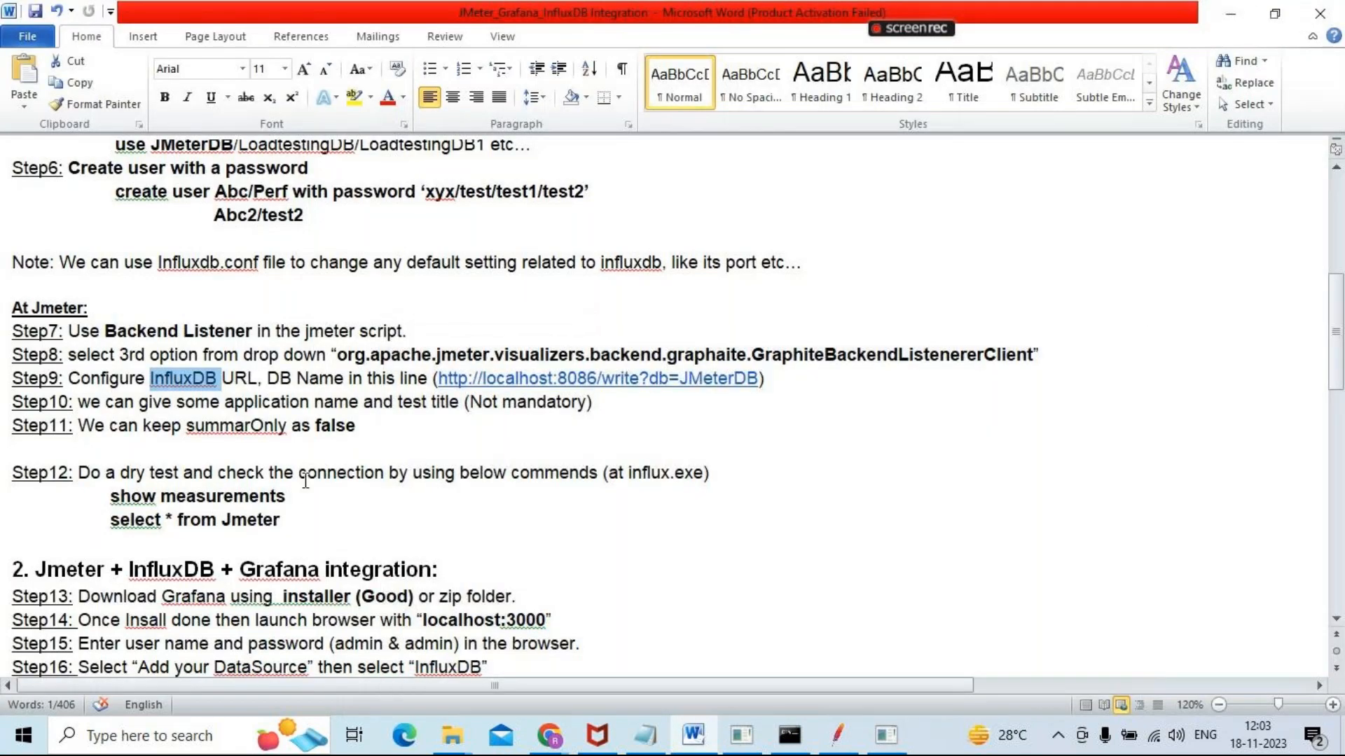
left_click_drag(100, 403, 475, 401)
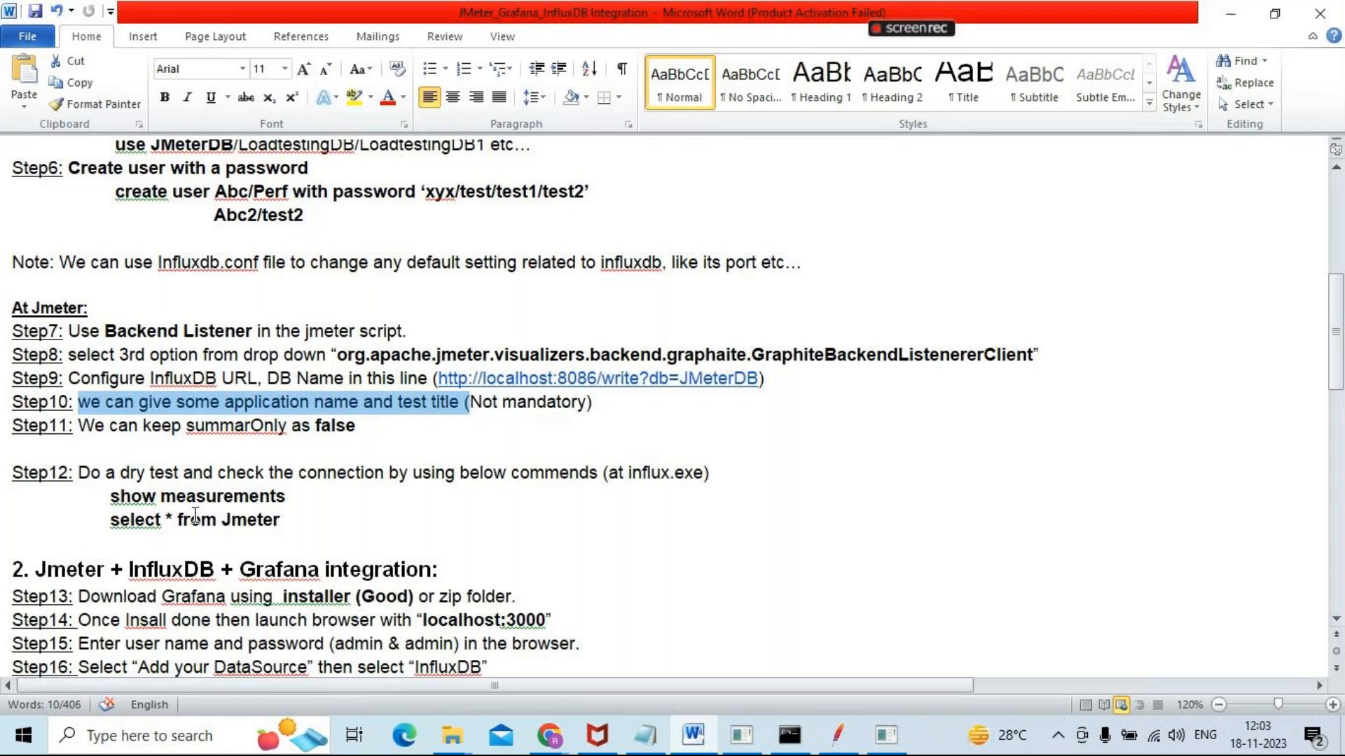
Close the blank influx shell and relaunch influx from the influxdb-1.8.10-1 folder in File Explorer
key("alt+Tab")
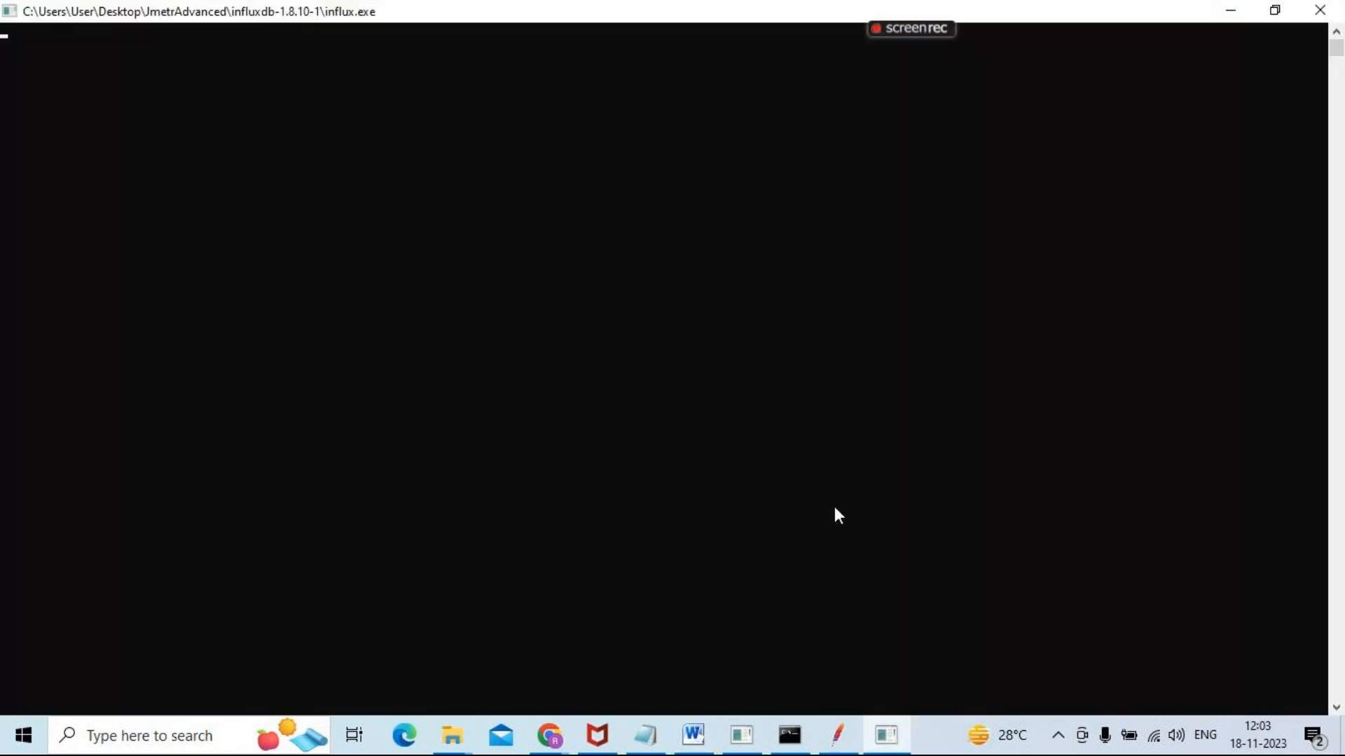
left_click(1322, 11)
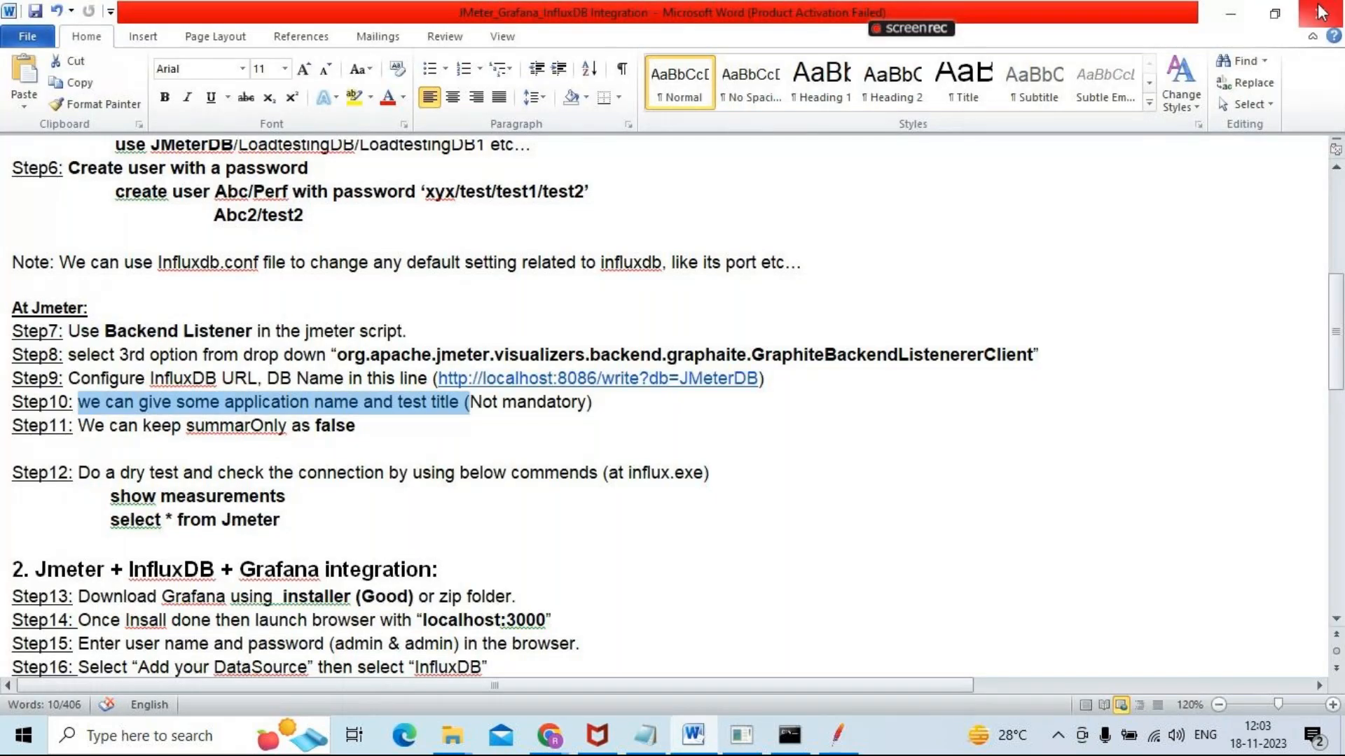
left_click(454, 735)
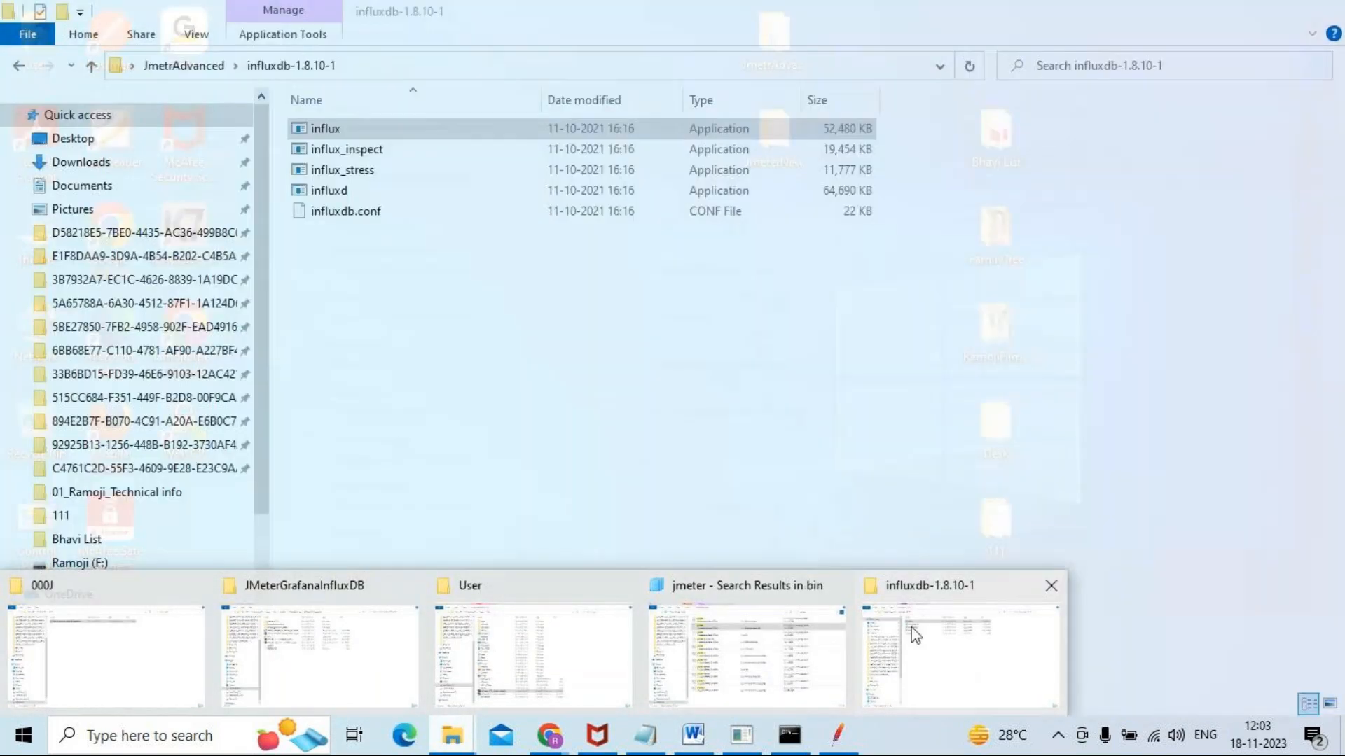
left_click(916, 635)
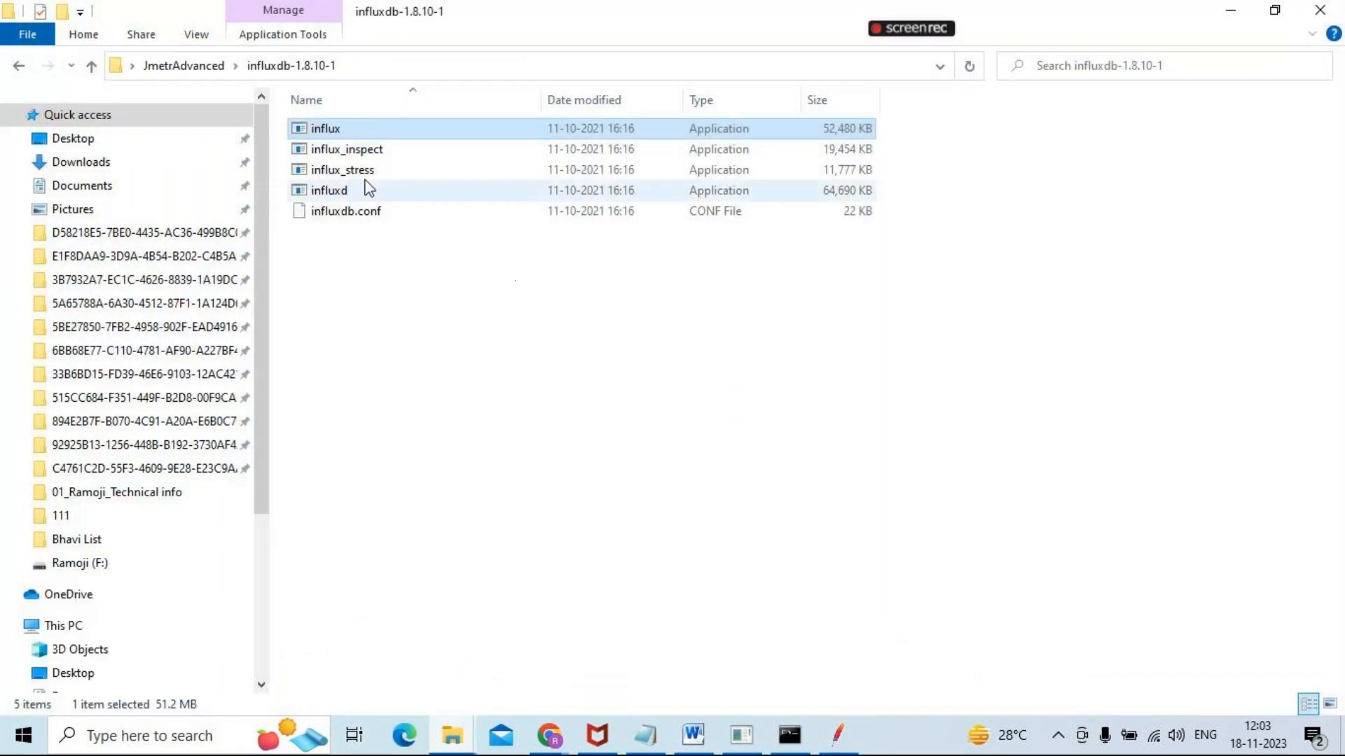
double_click(354, 128)
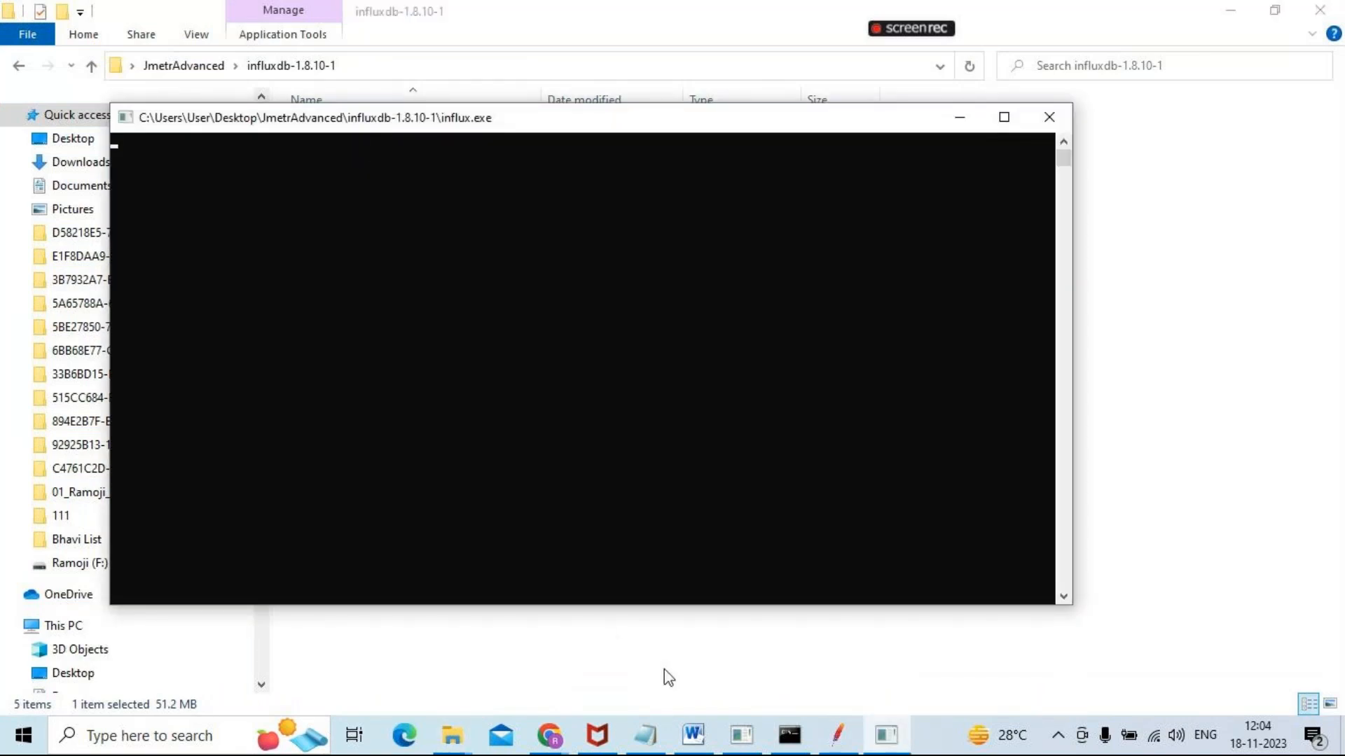
Close the old influxd server window, start influxd again from the influxdb-1.8.10-1 folder and minimize its new window
left_click(741, 735)
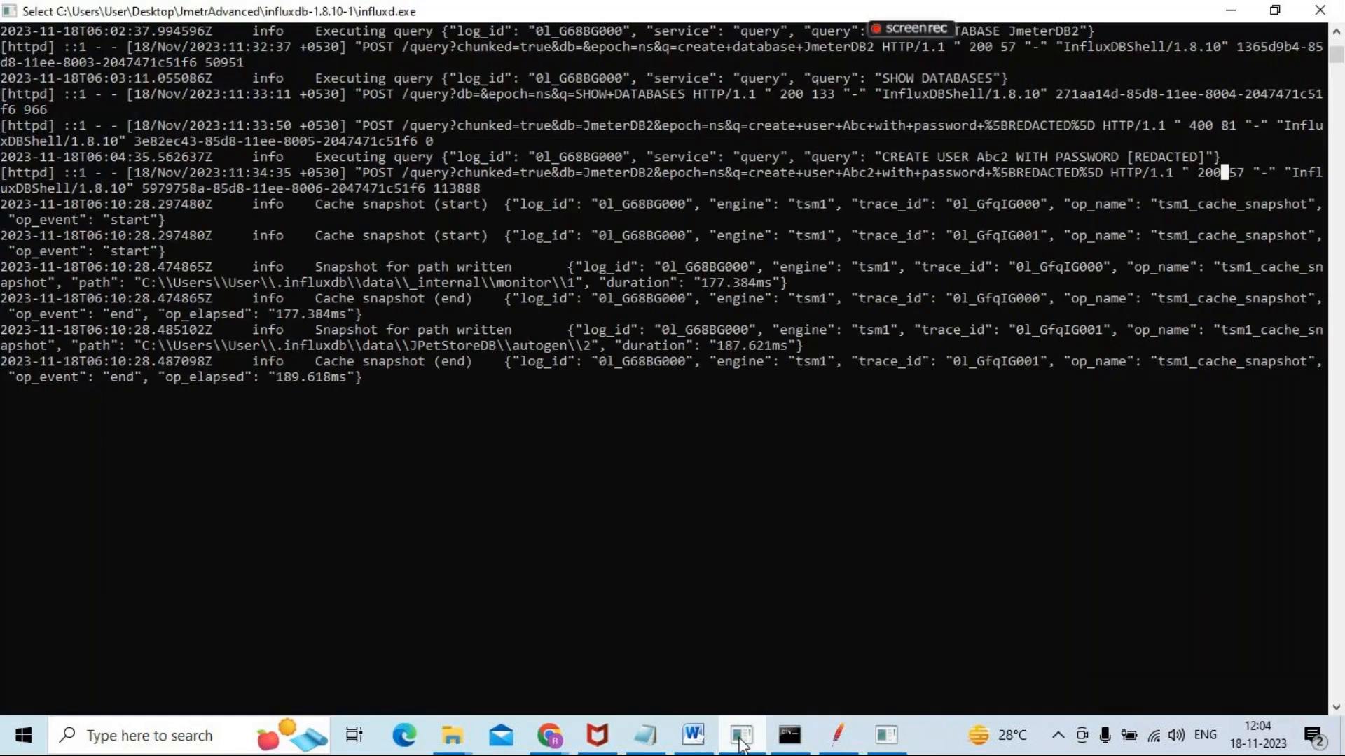
left_click(1320, 13)
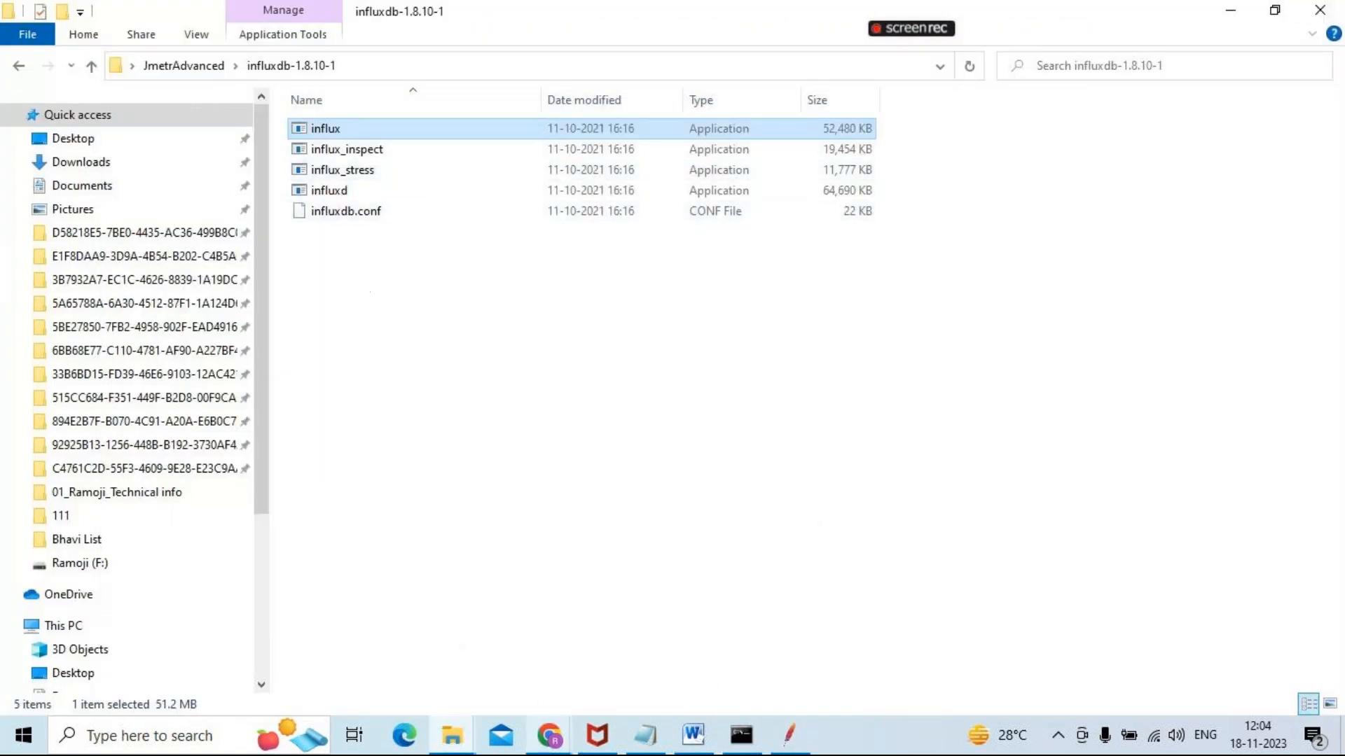
left_click(354, 193)
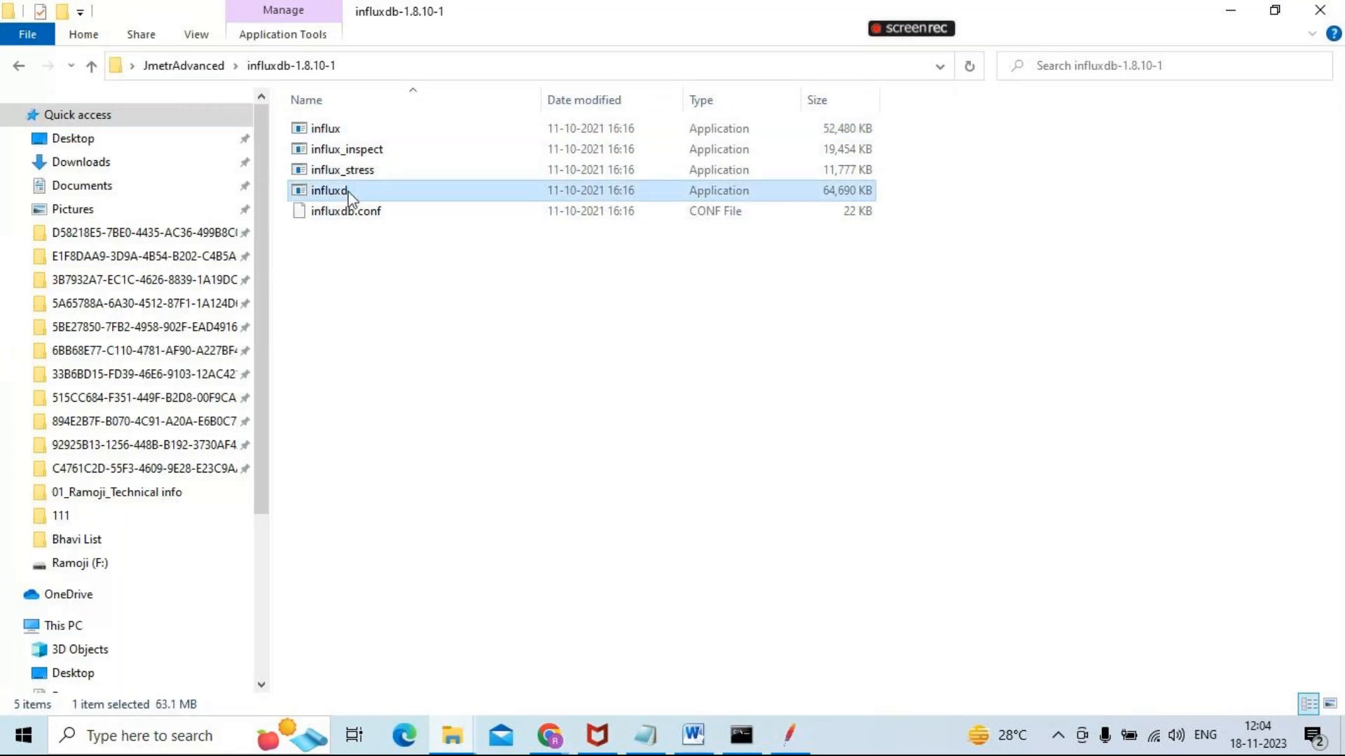
double_click(348, 194)
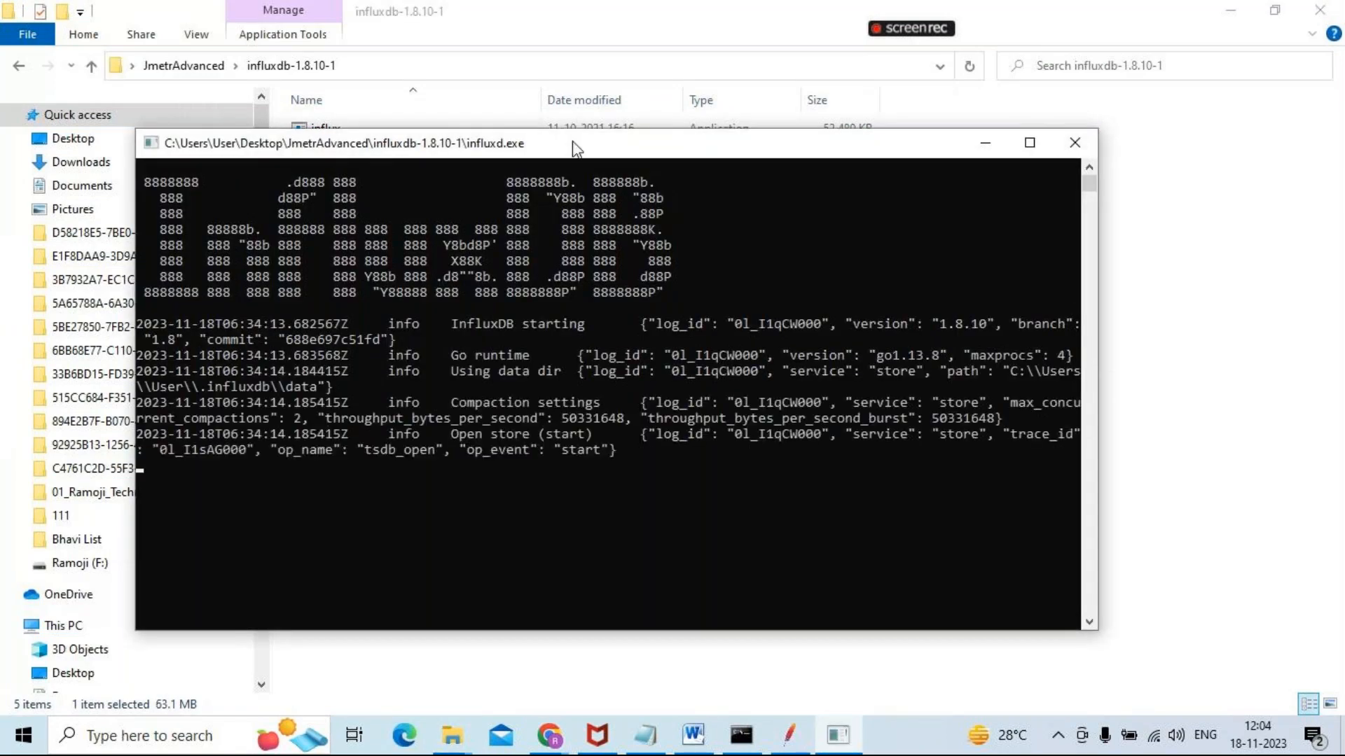
left_click(984, 143)
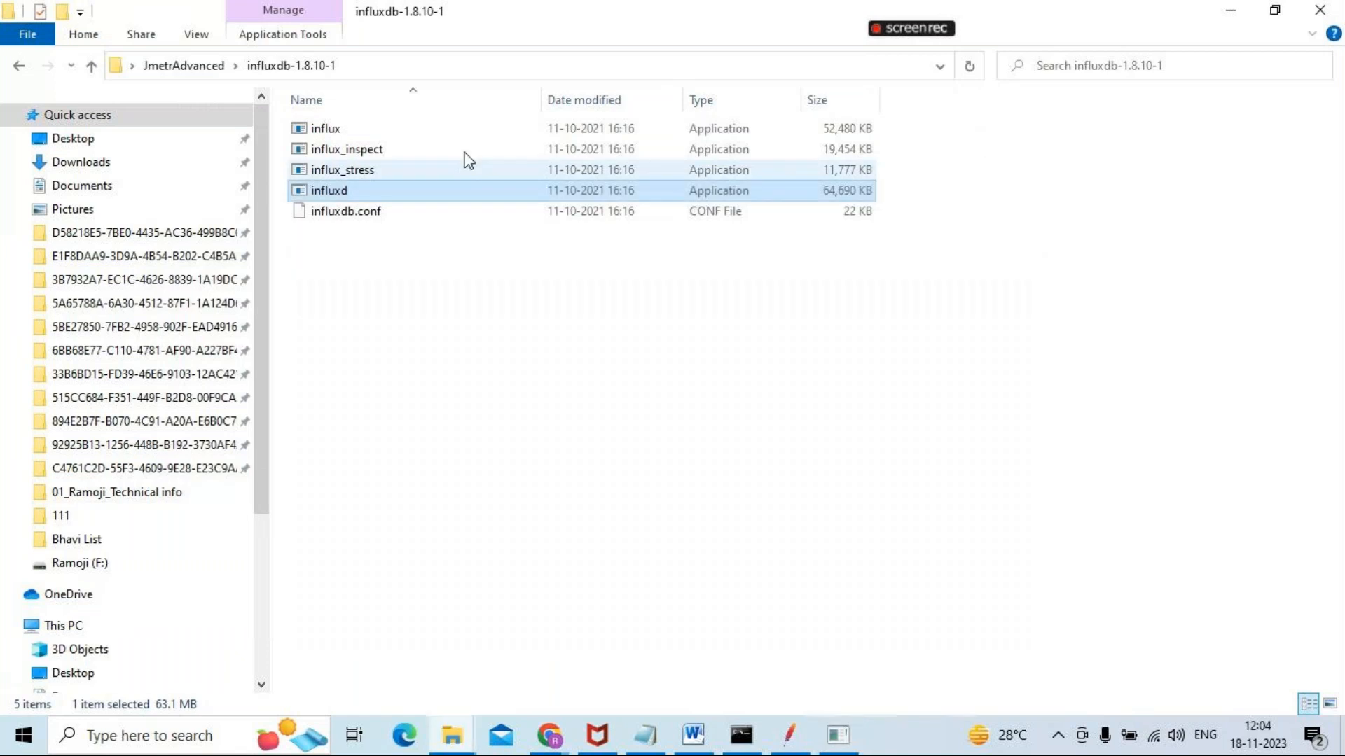
Check the influxd server log and run influx as administrator from the influxdb-1.8.10-1 folder
left_click(336, 130)
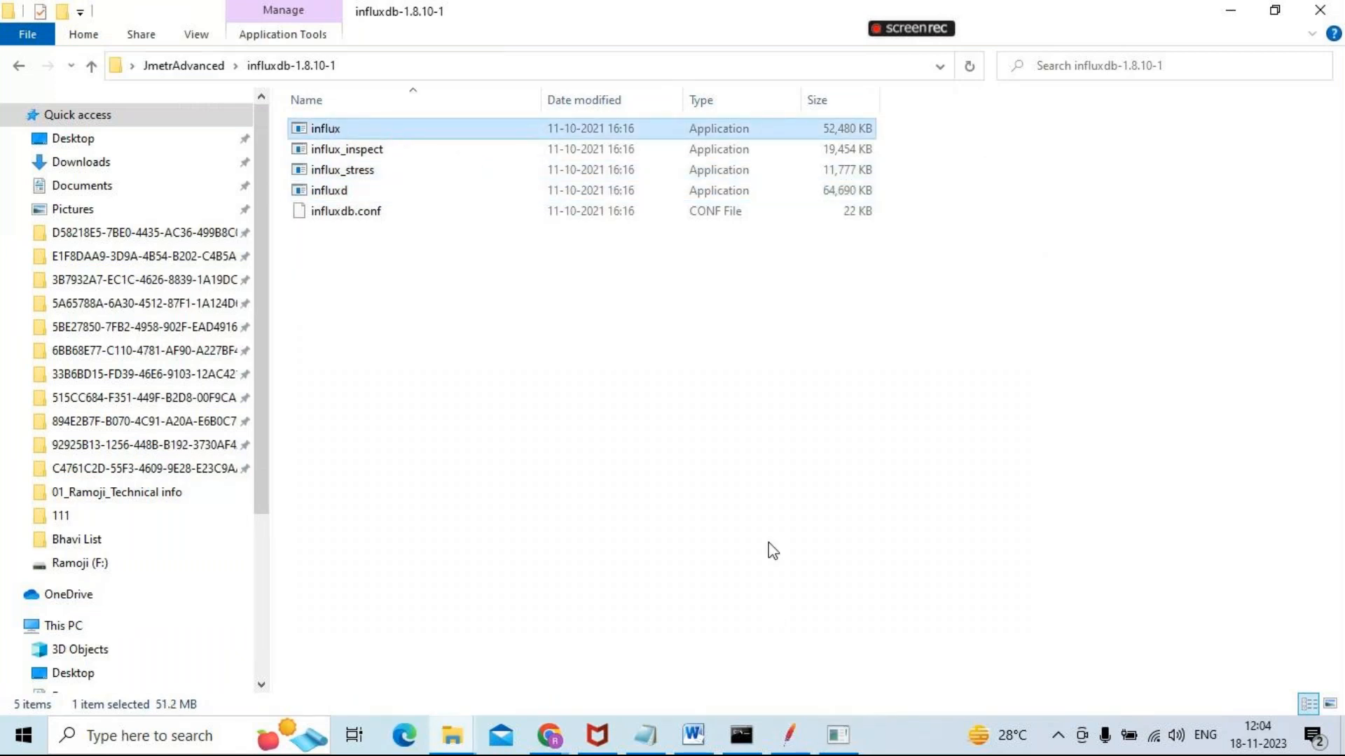
left_click(838, 735)
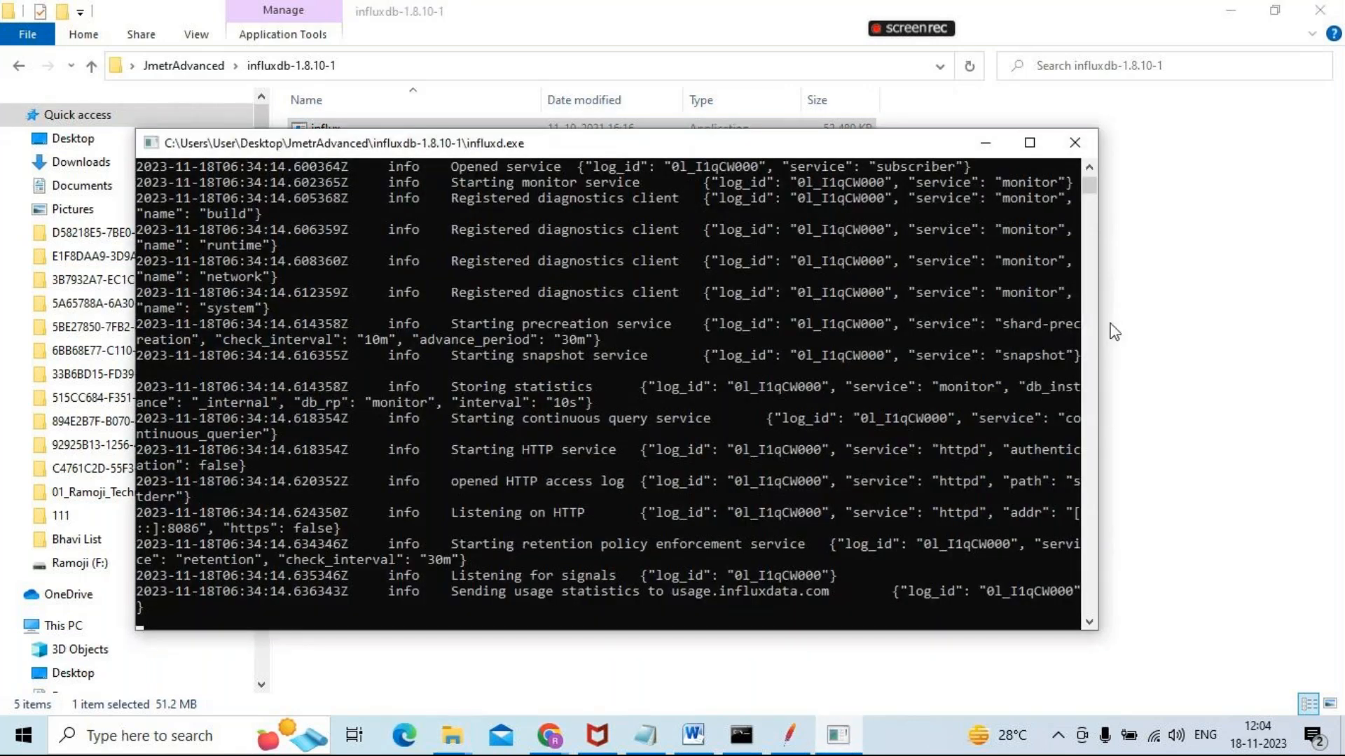
left_click(1115, 331)
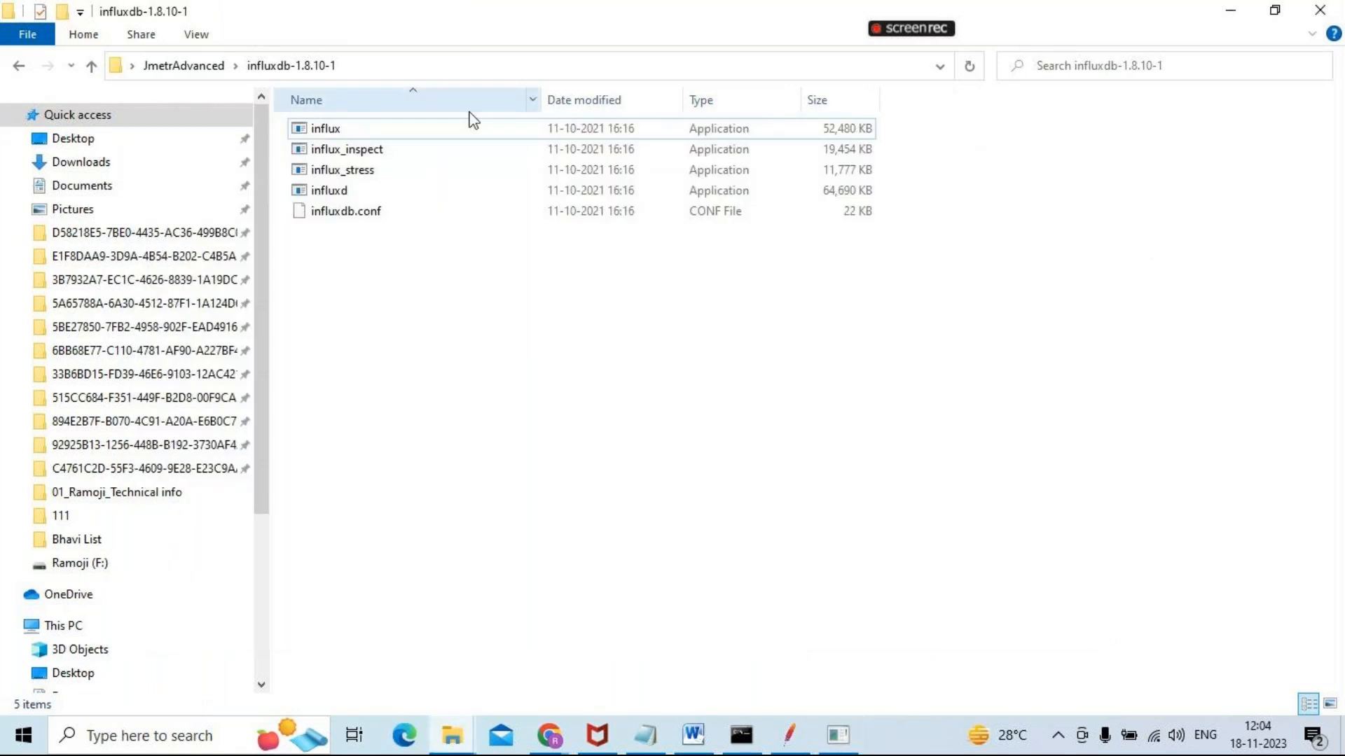
left_click(369, 126)
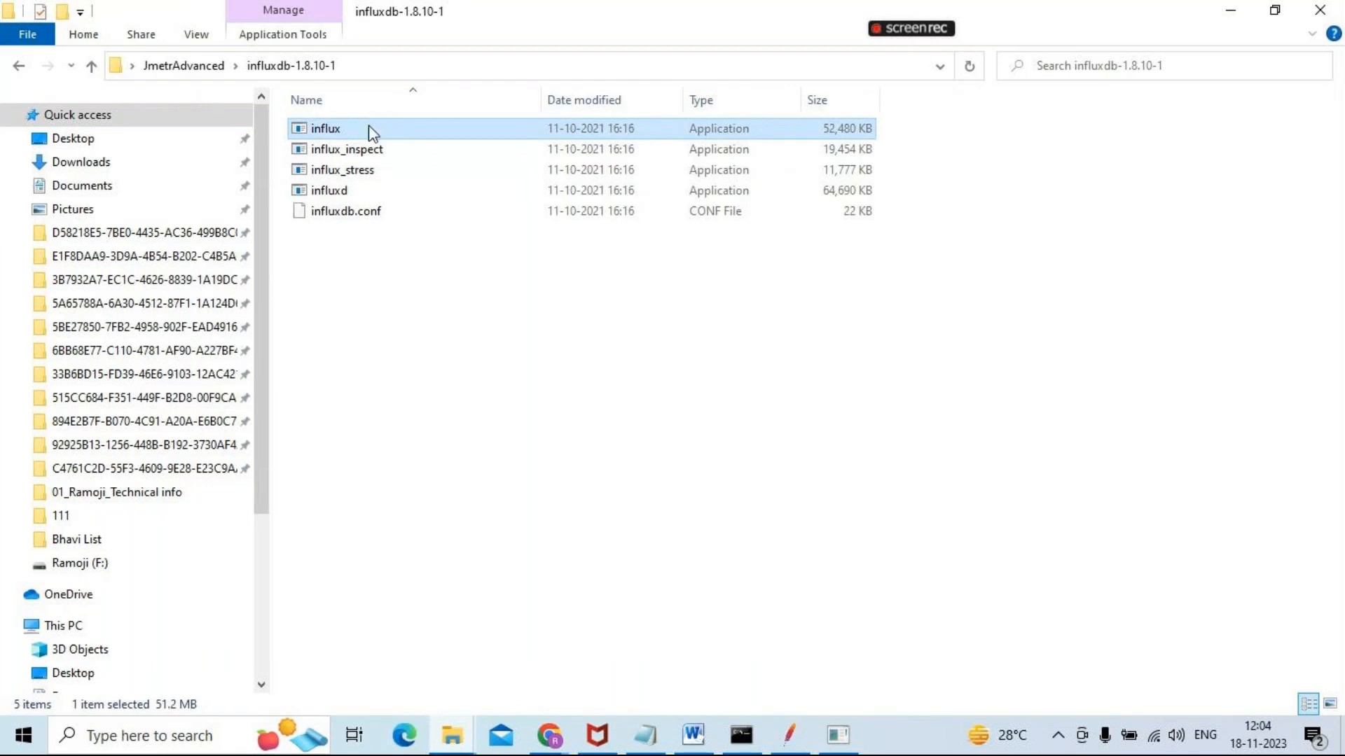
right_click(368, 126)
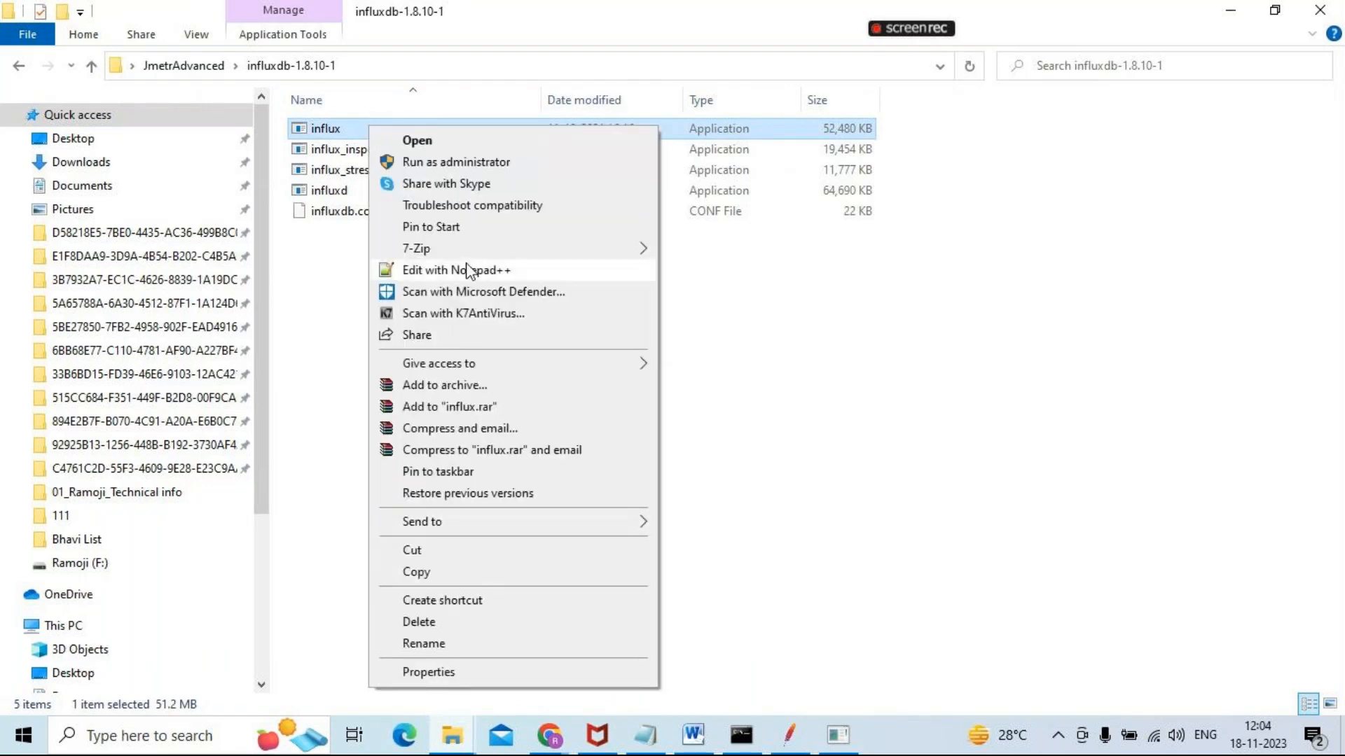
left_click(448, 163)
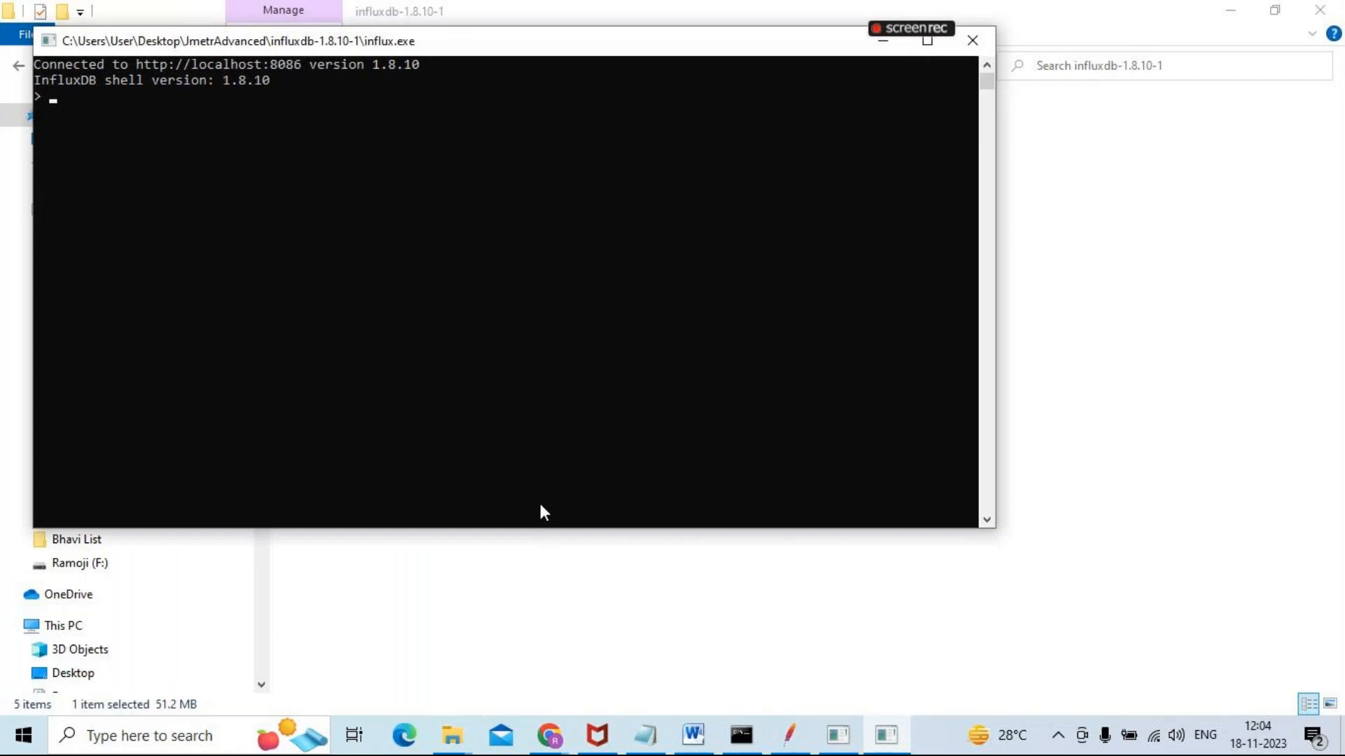
List the databases in the influx shell with show databases and minimize the shell window
type("show ")
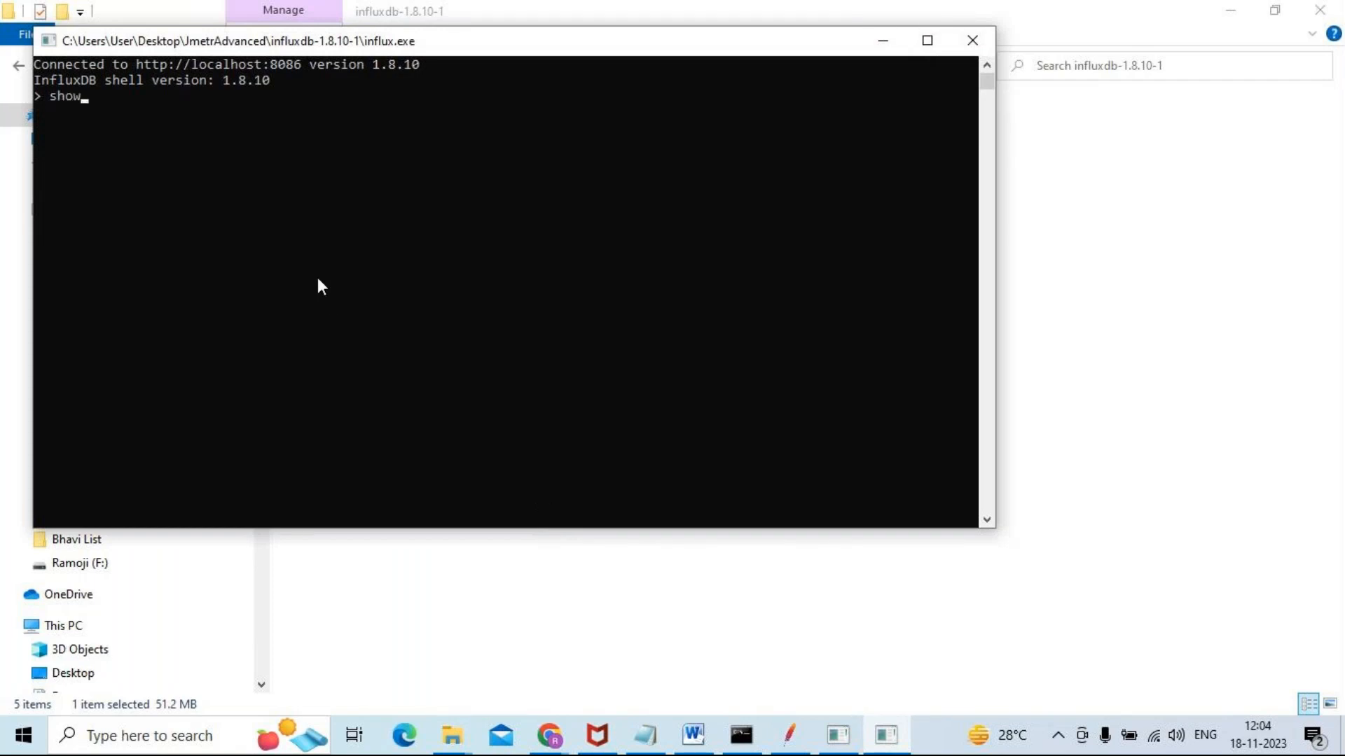
type("dda")
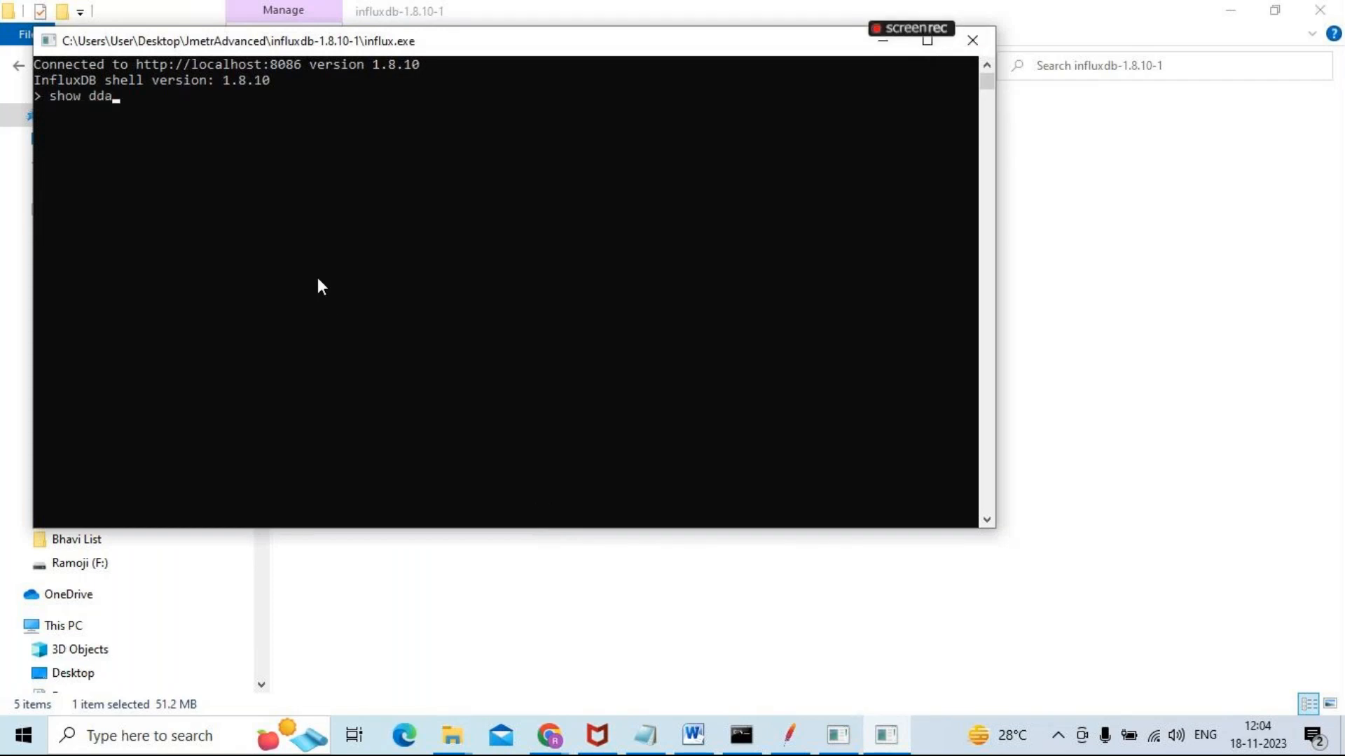
key("BackSpace")
key("BackSpace")
type("atabases")
key("Return")
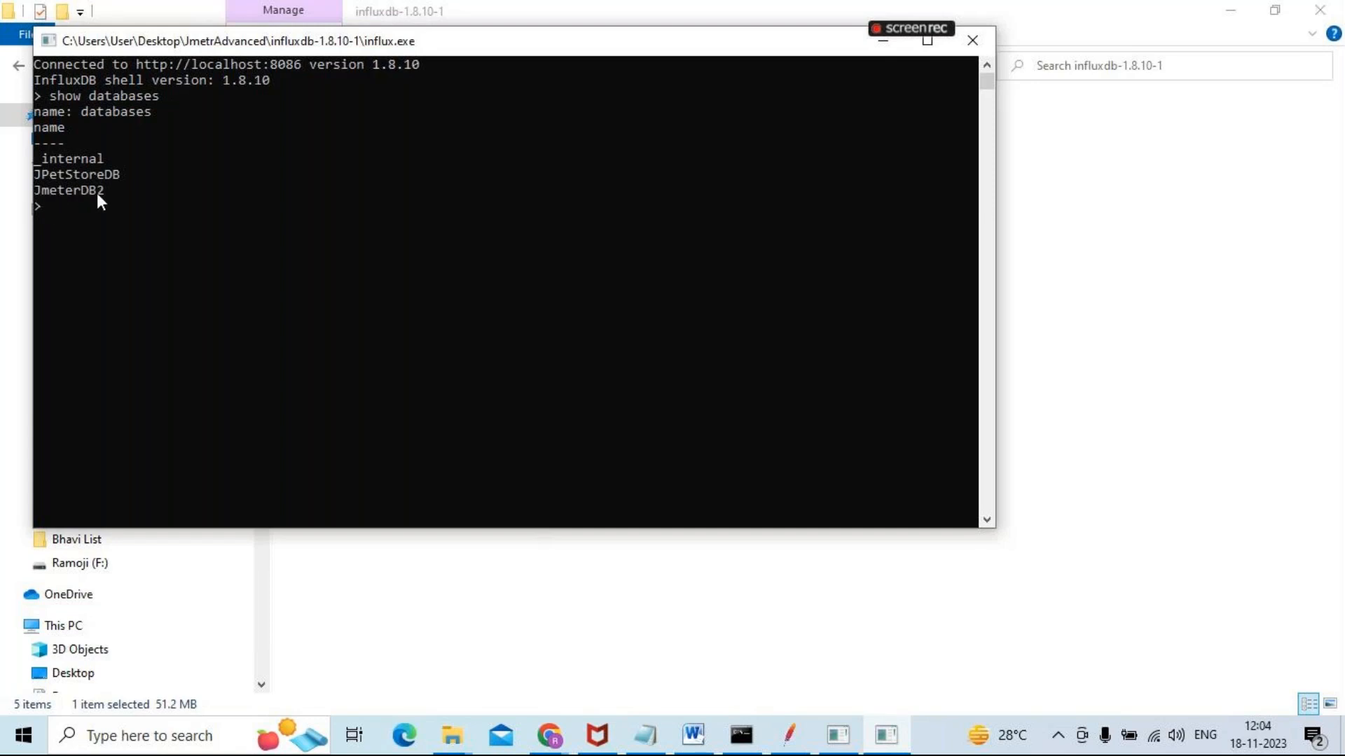
mouse_move(868, 44)
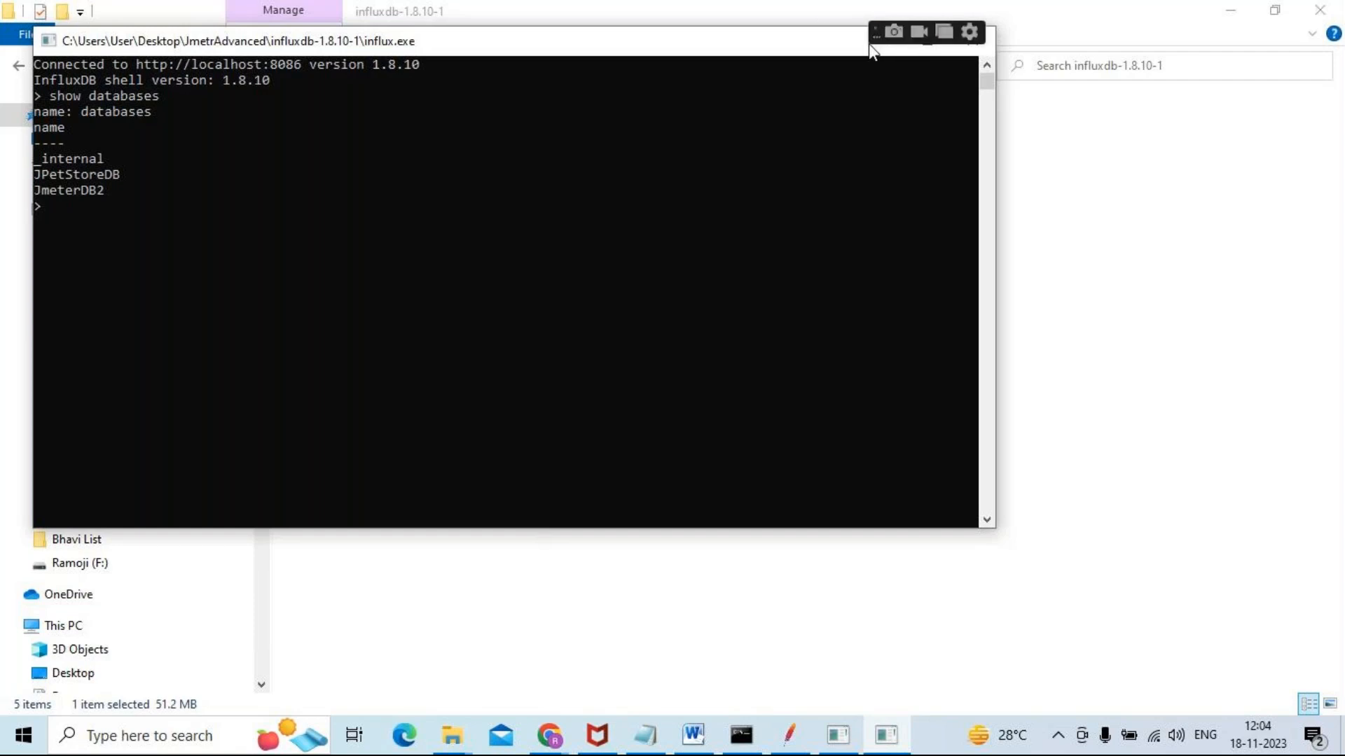
left_click_drag(792, 45, 876, 128)
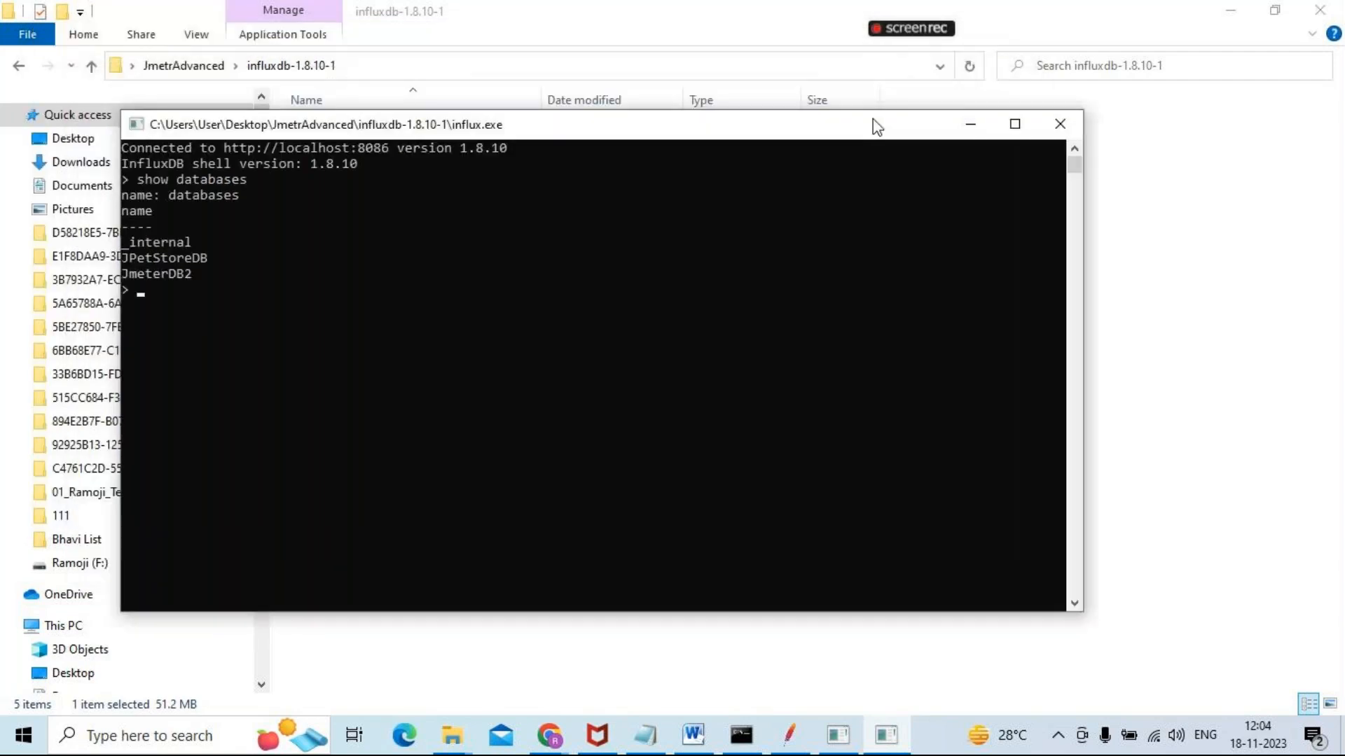
left_click(975, 129)
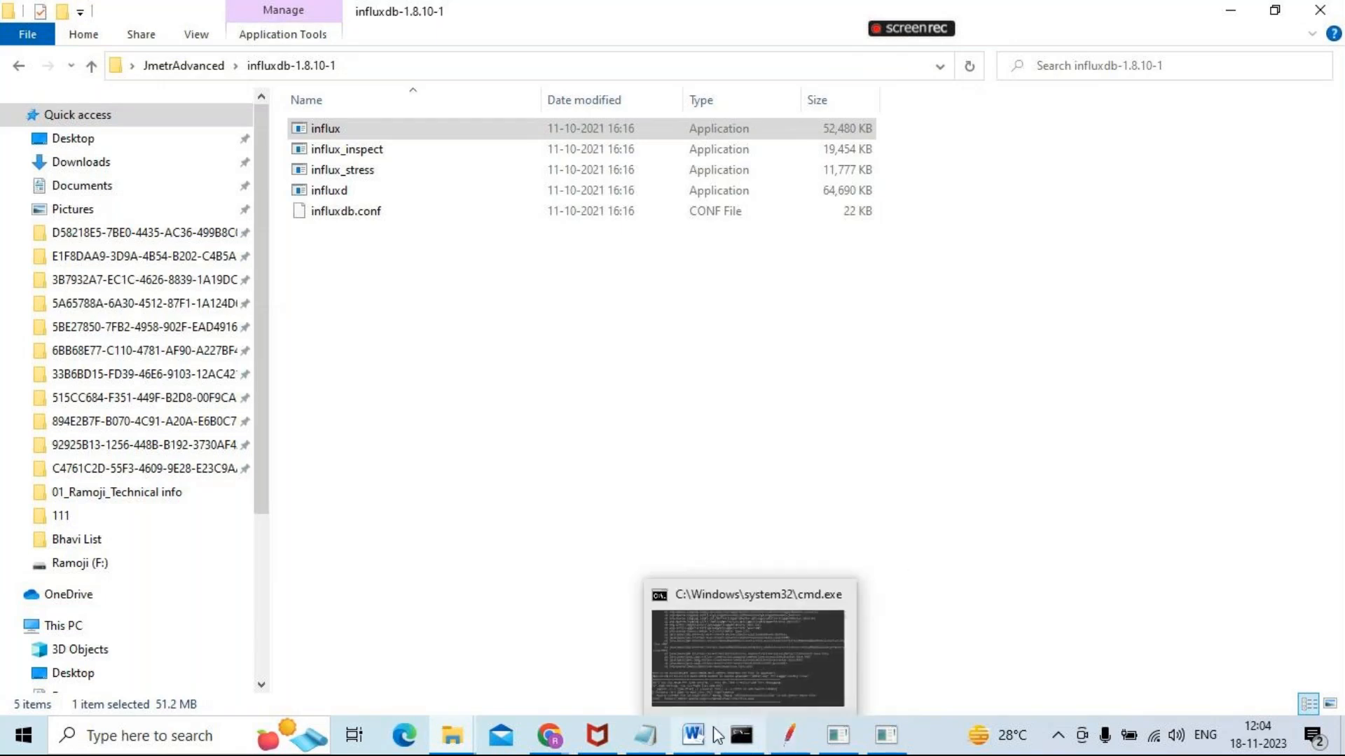
Switch to the Word notes and highlight the At Jmeter section, followed by the Step13 text on downloading Grafana
mouse_move(694, 736)
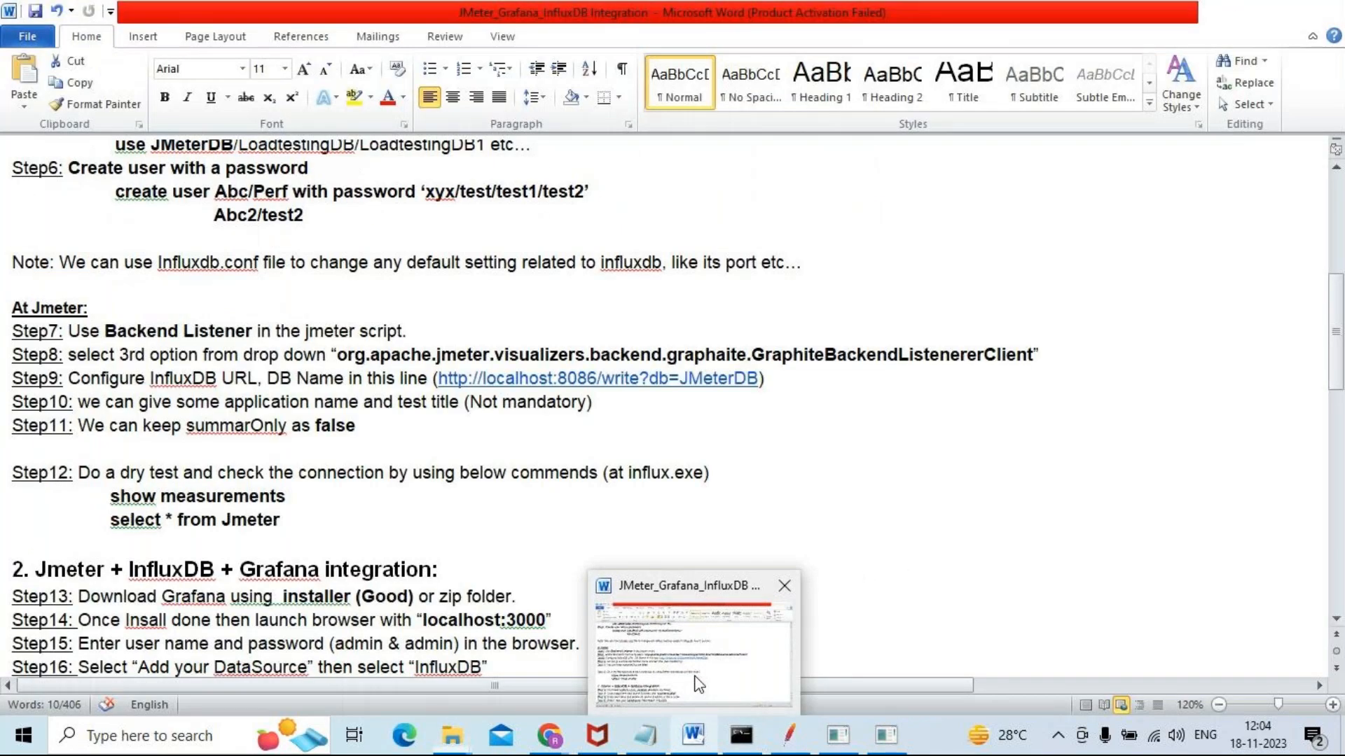
left_click(699, 684)
left_click_drag(316, 522, 3, 306)
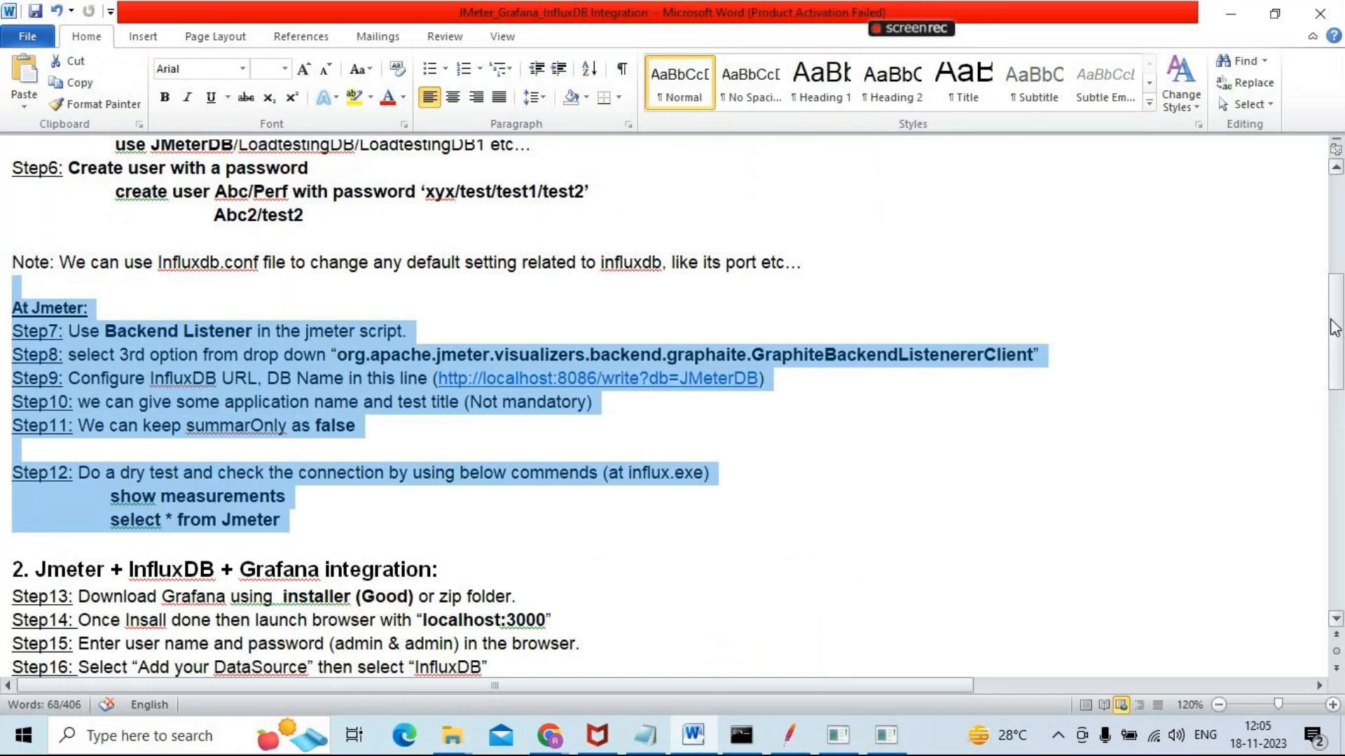
left_click_drag(1334, 328, 1334, 417)
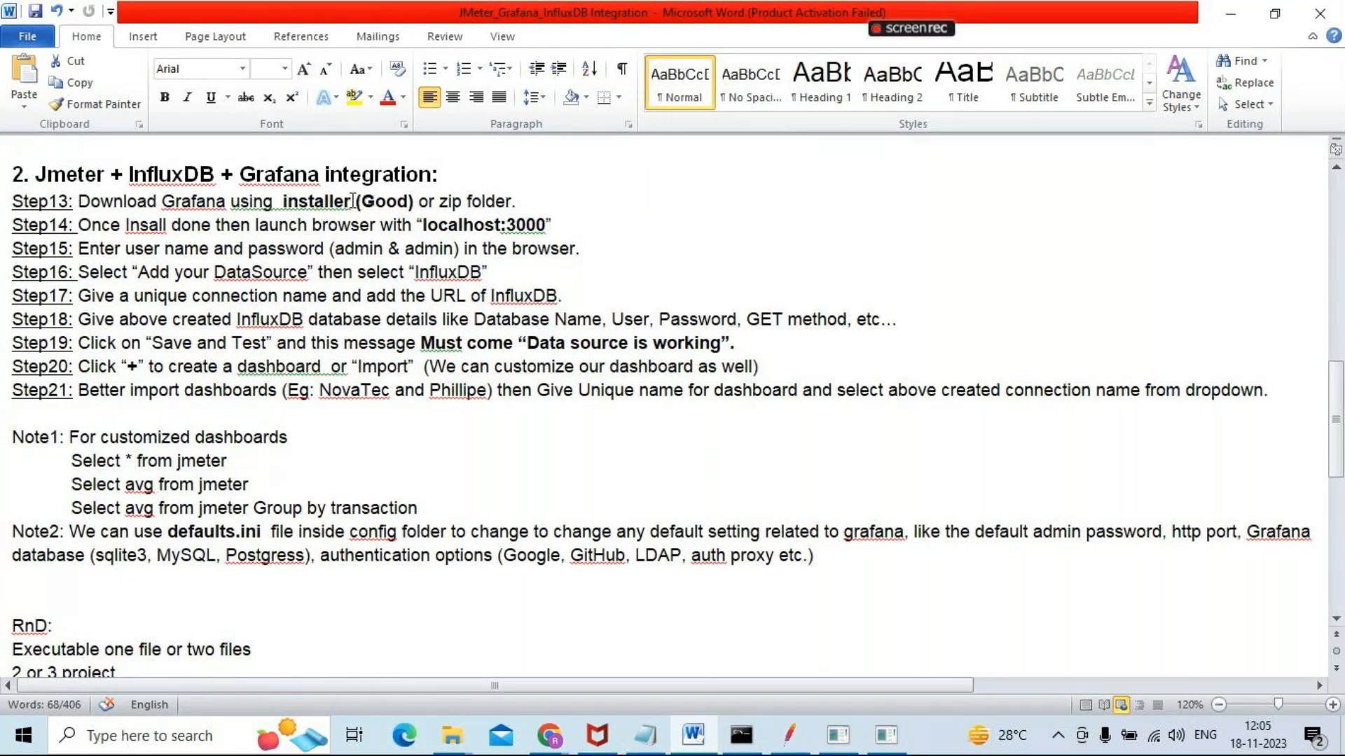
left_click(423, 225)
left_click(575, 204)
left_click_drag(575, 203, 79, 203)
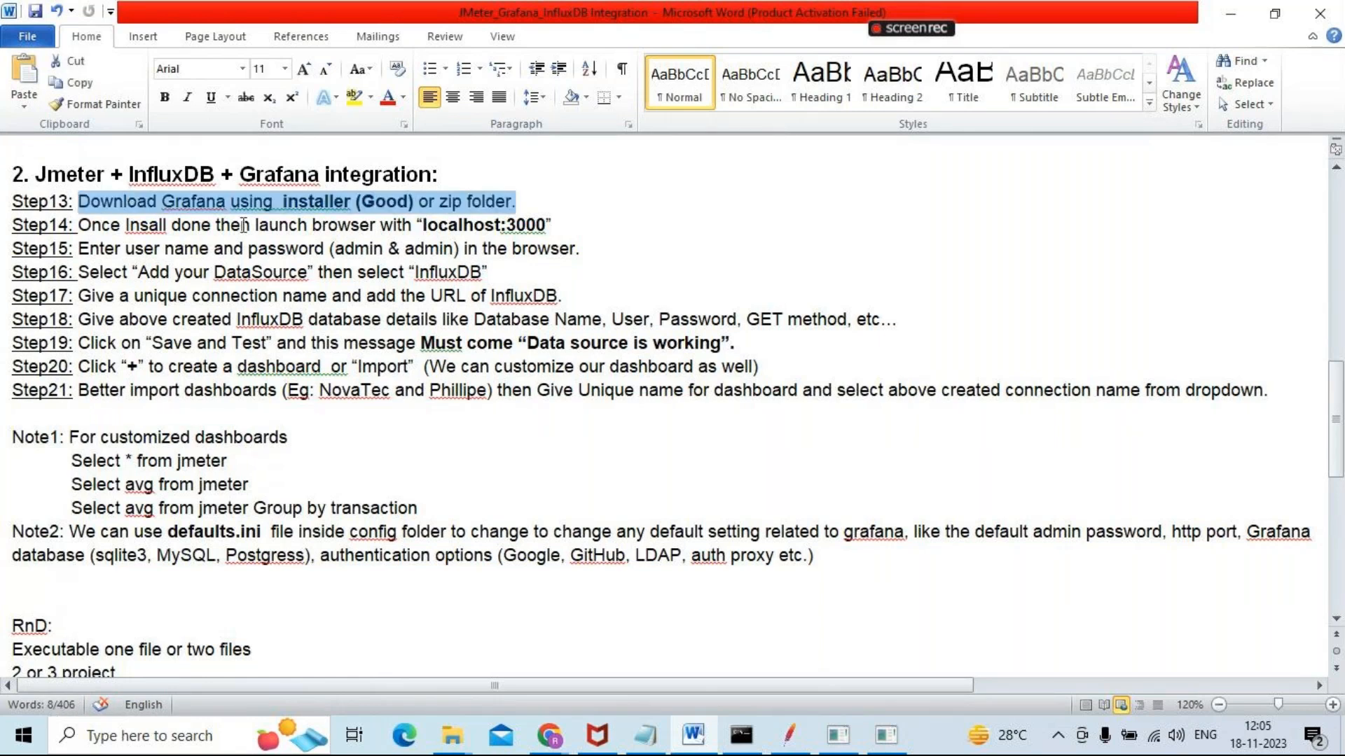
Correct the misspelled word in Step14 of the notes to Install and highlight the localhost:3000 address
left_click(152, 226)
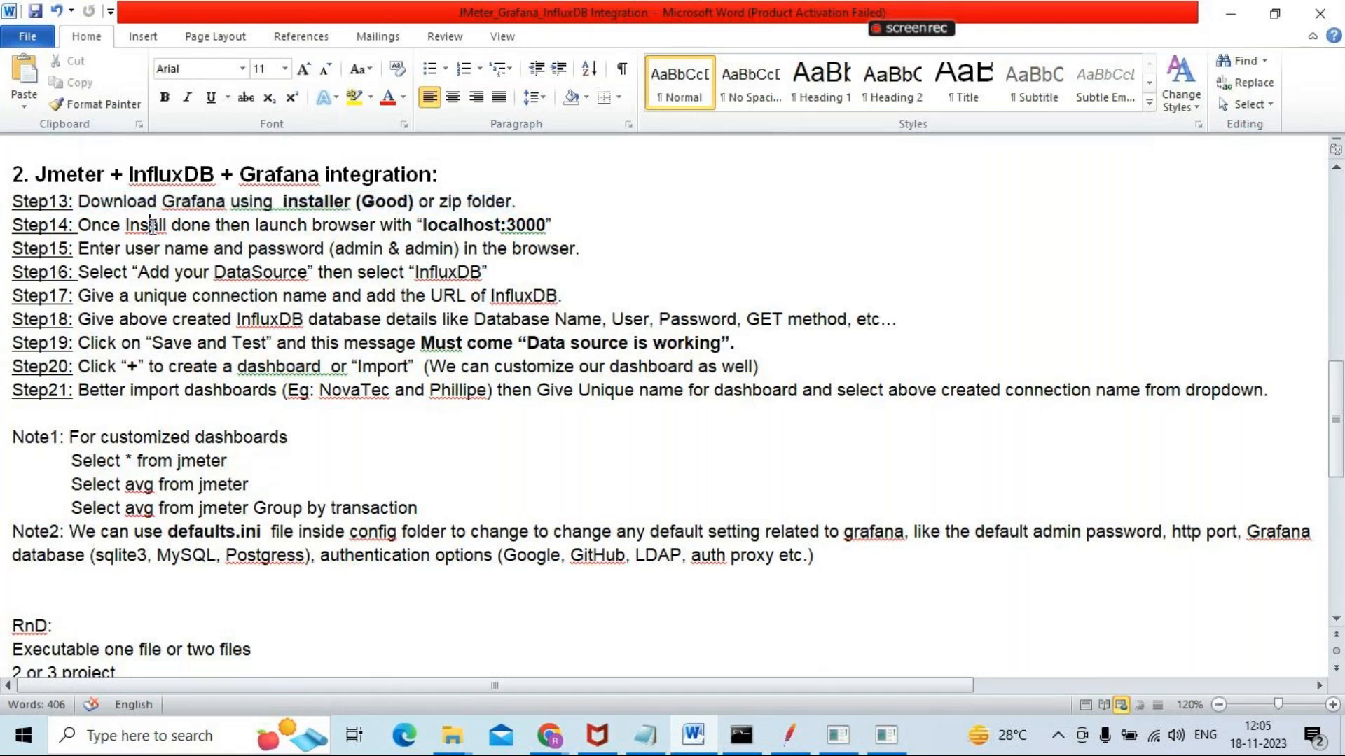
type("t")
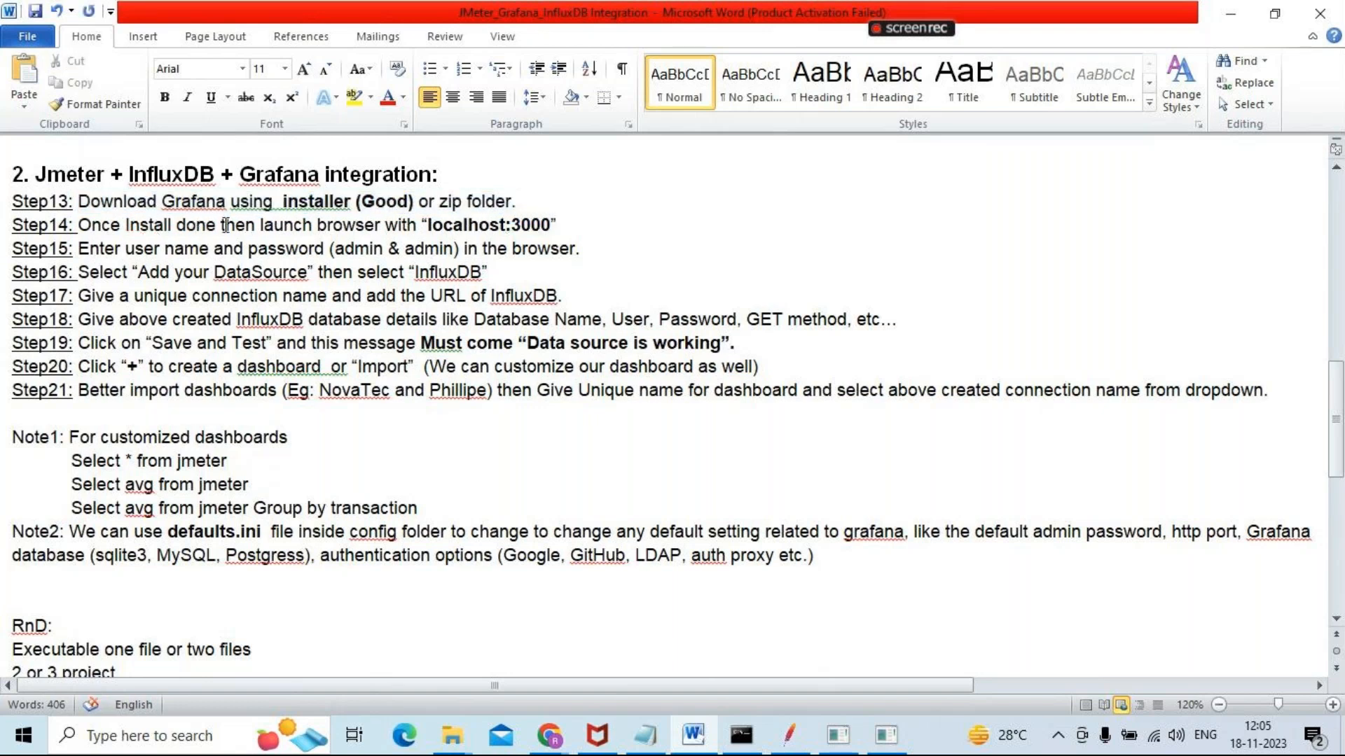
left_click_drag(552, 225, 437, 231)
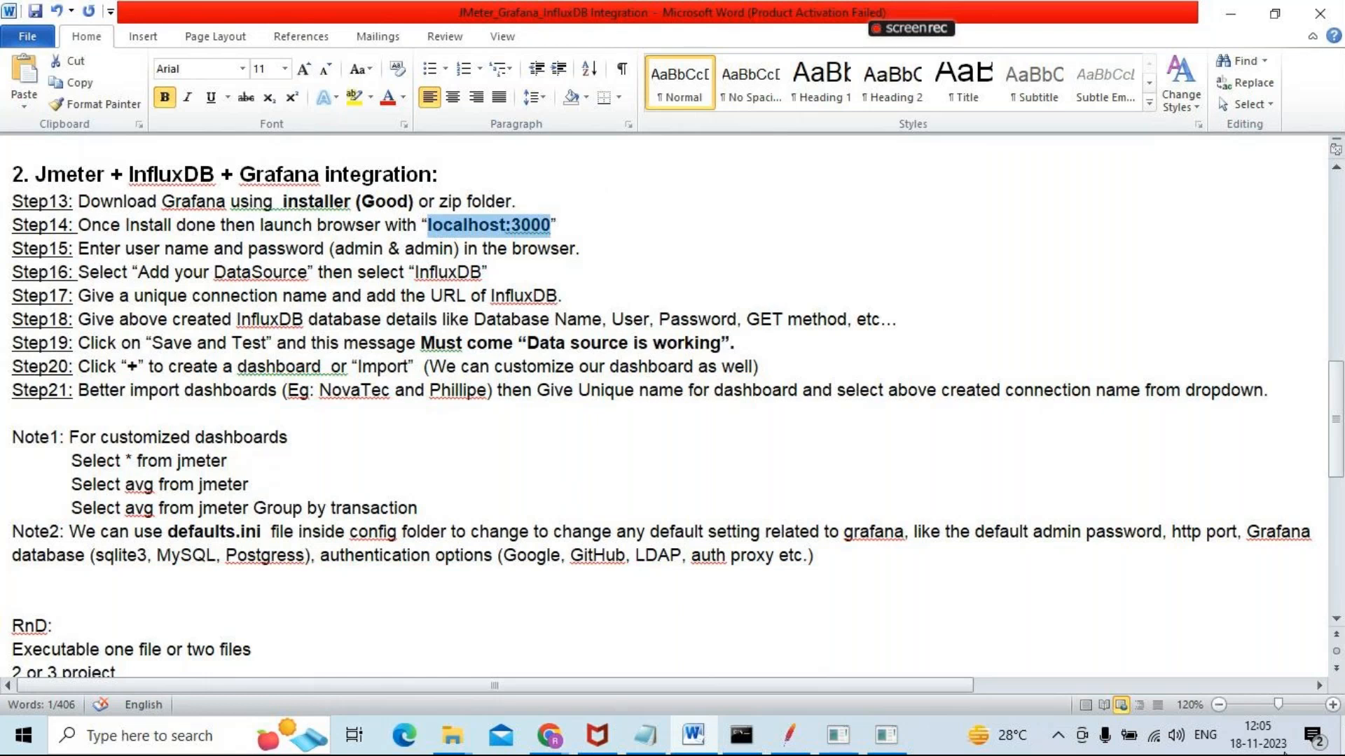
Show the desktop, launch Chrome in a maximized window and open localhost:3000
left_click(1342, 731)
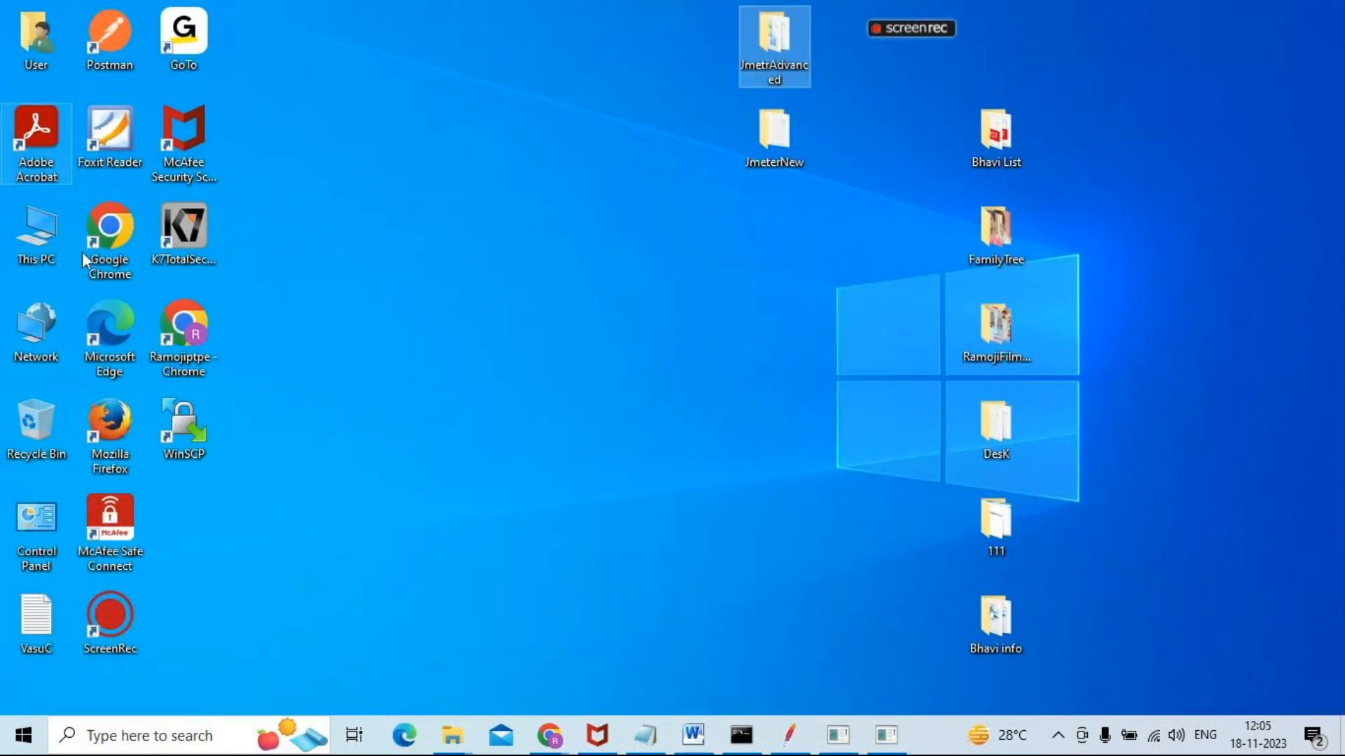
double_click(180, 321)
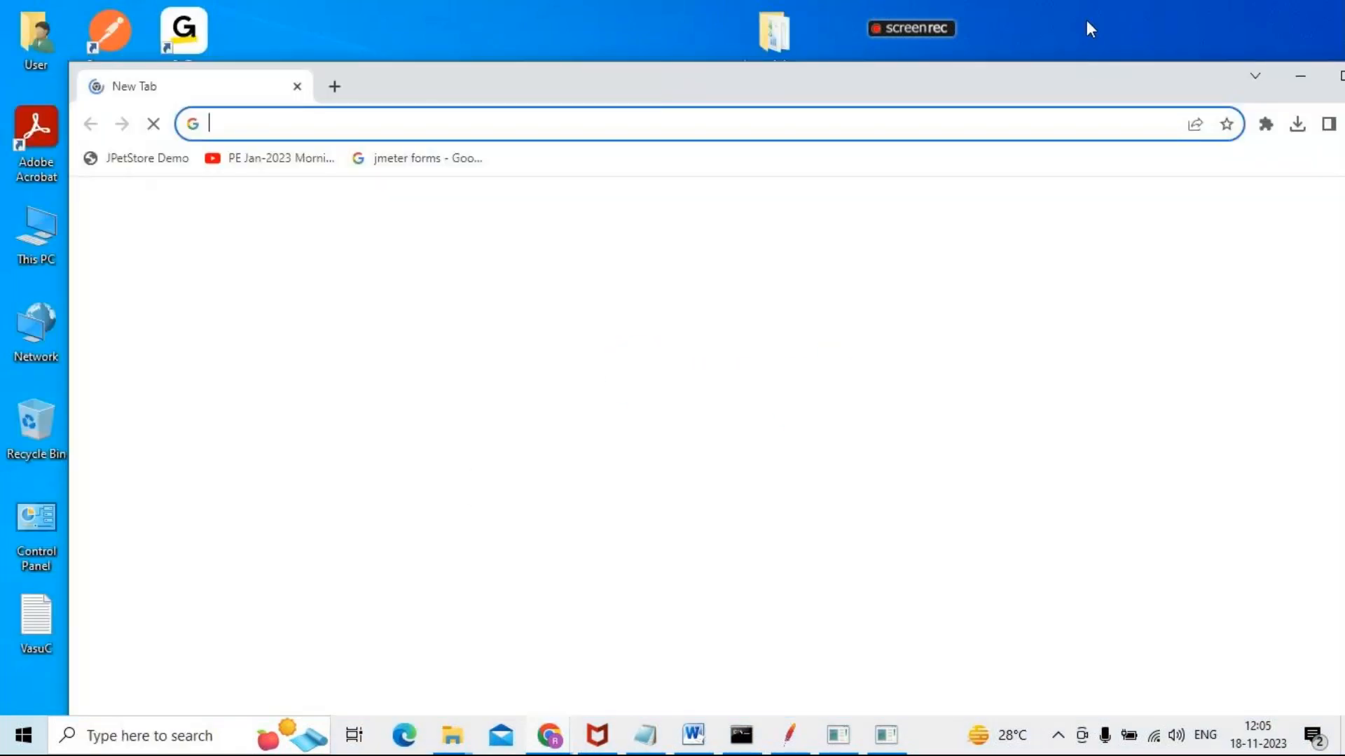
double_click(1095, 79)
type("localhost:3000")
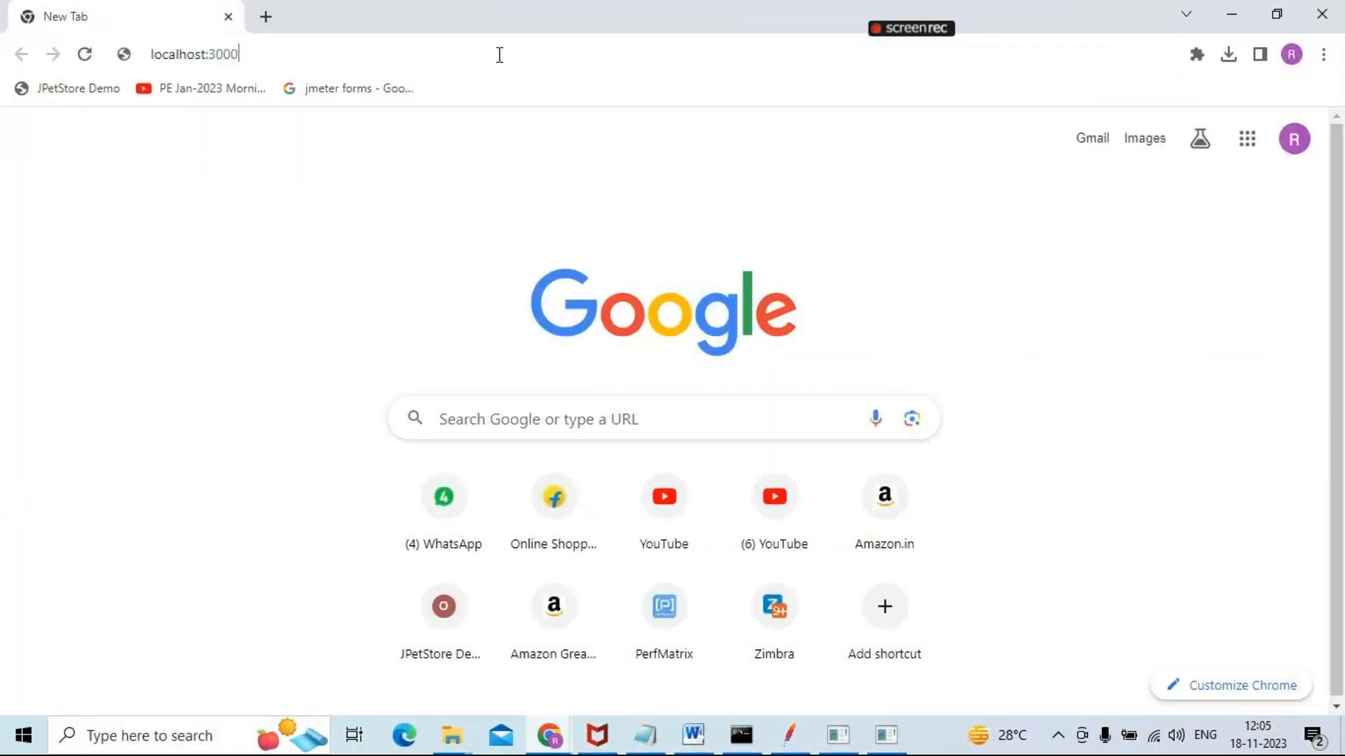
key("Return")
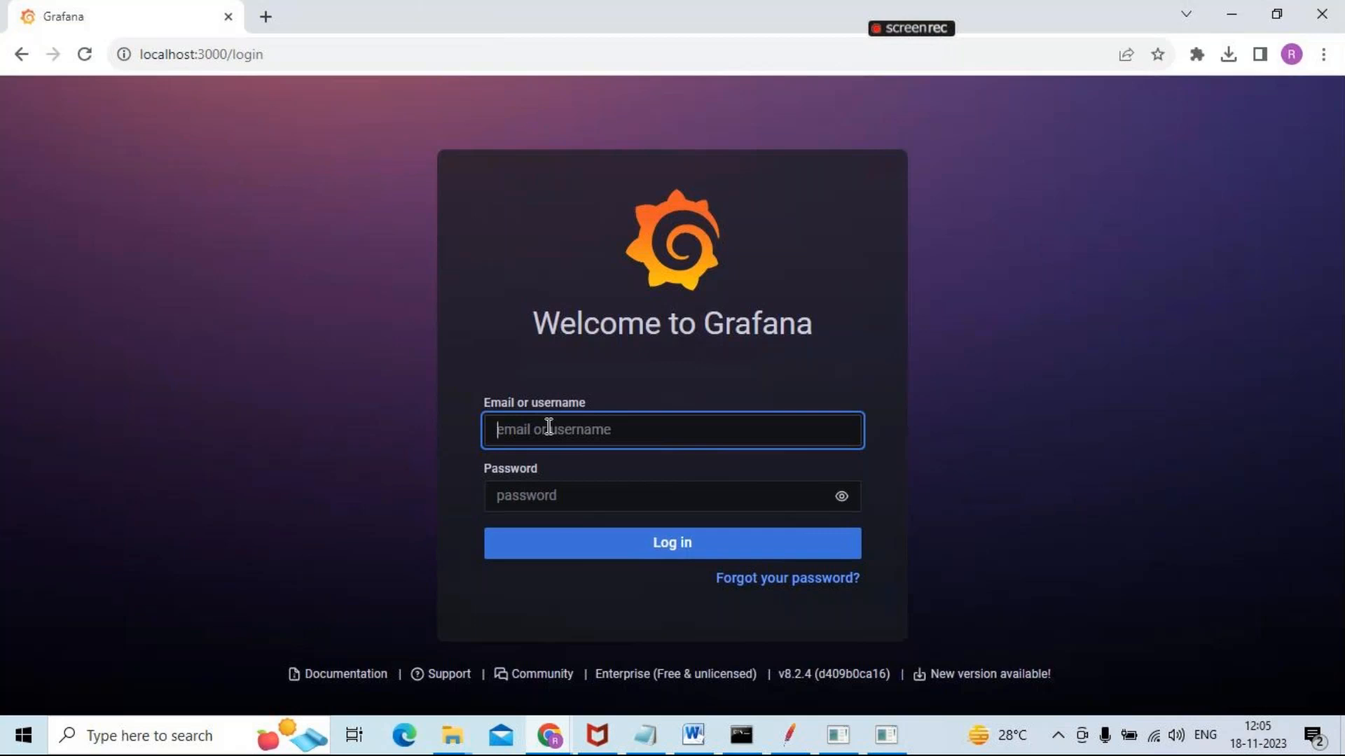
Log in to Grafana with the username and account password, and dismiss Chrome's change-password warning
type("admin")
left_click(529, 504)
type("admin")
left_click(647, 551)
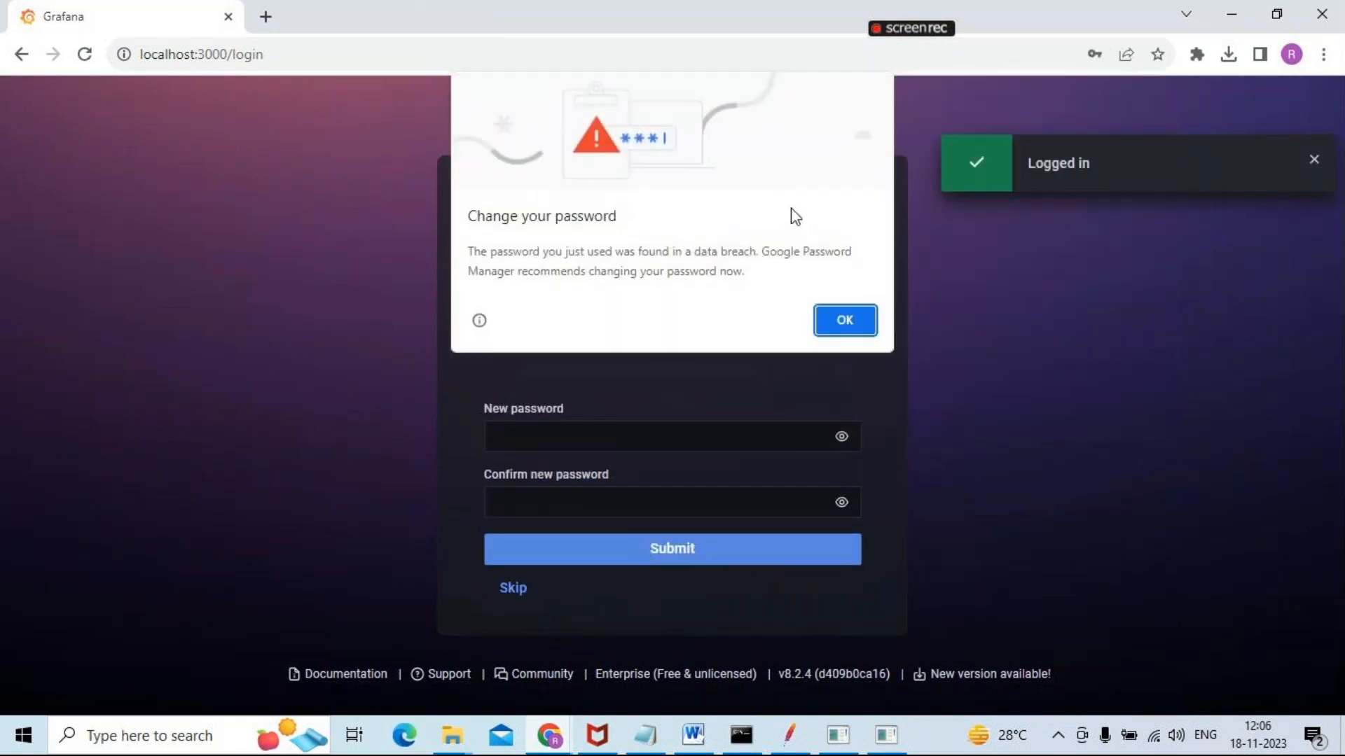
left_click(832, 321)
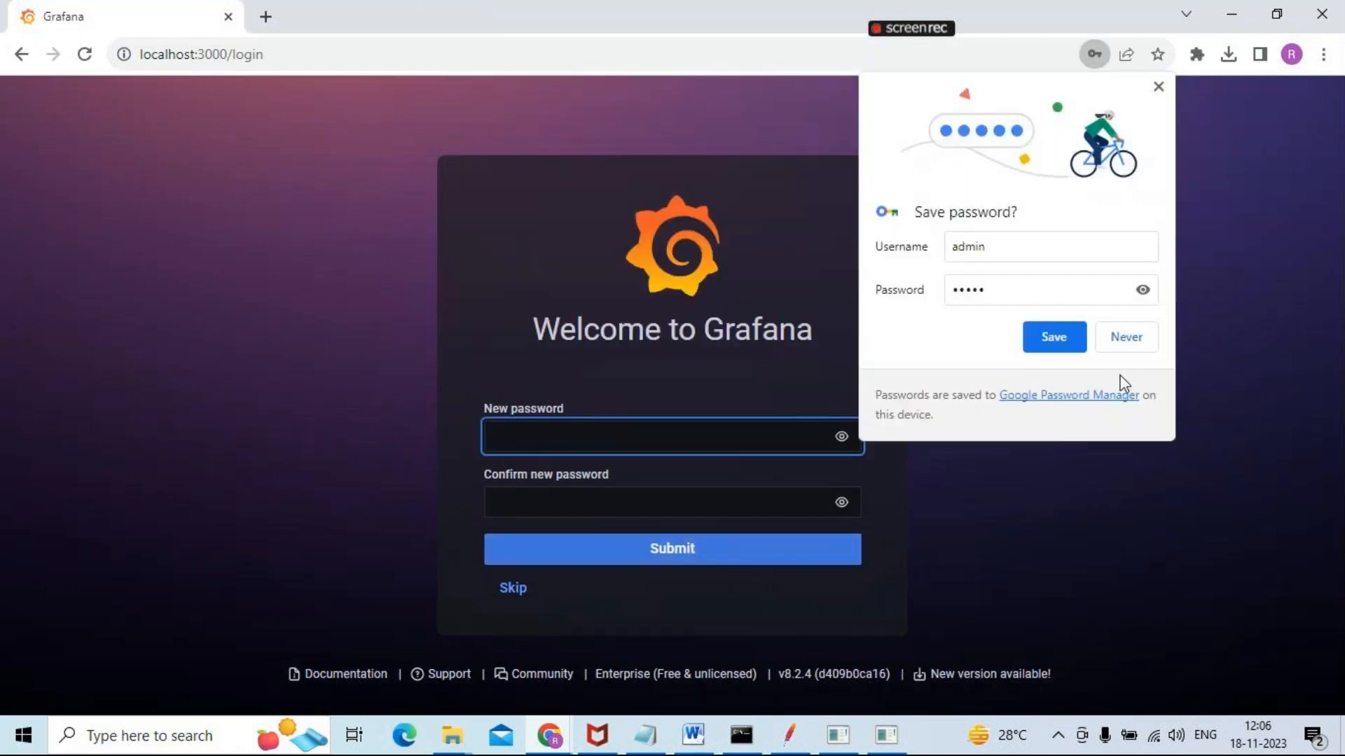
Decline saving the password in Chrome and skip Grafana's new-password prompt
left_click(1125, 342)
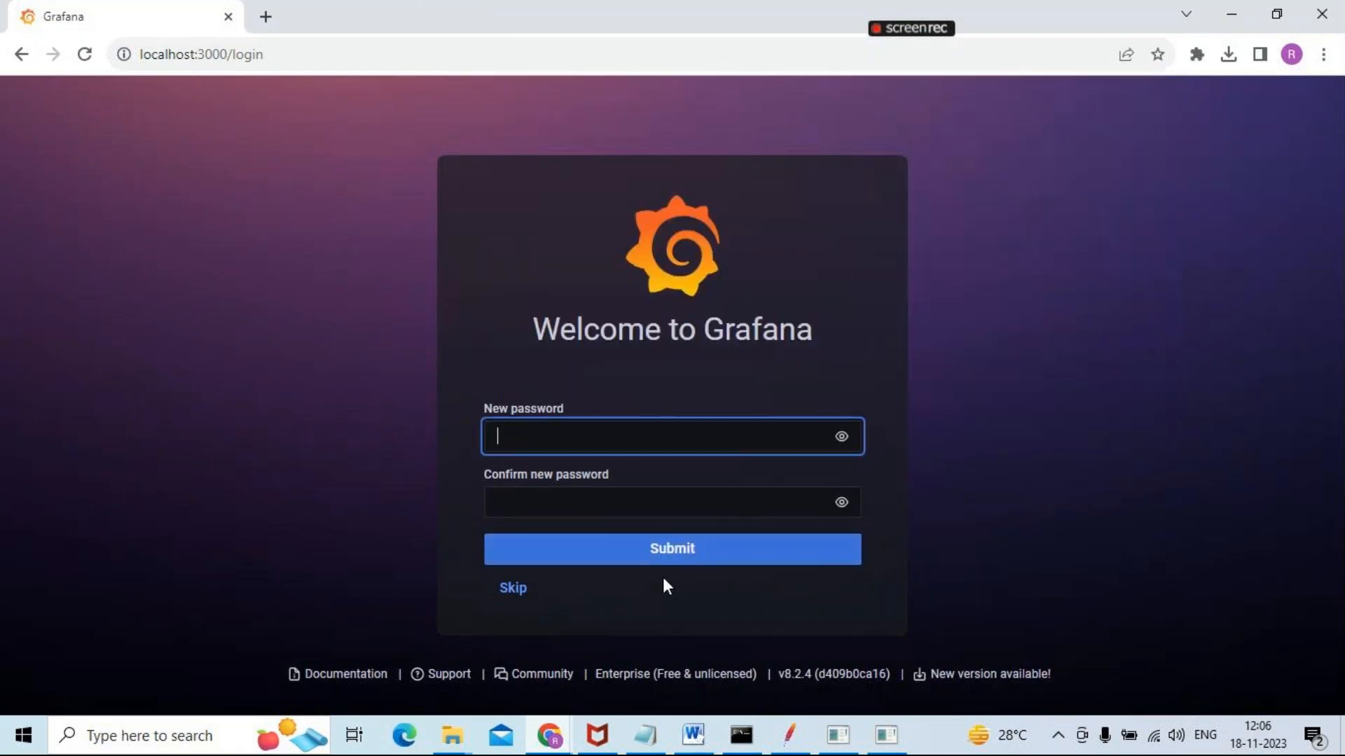
left_click(512, 589)
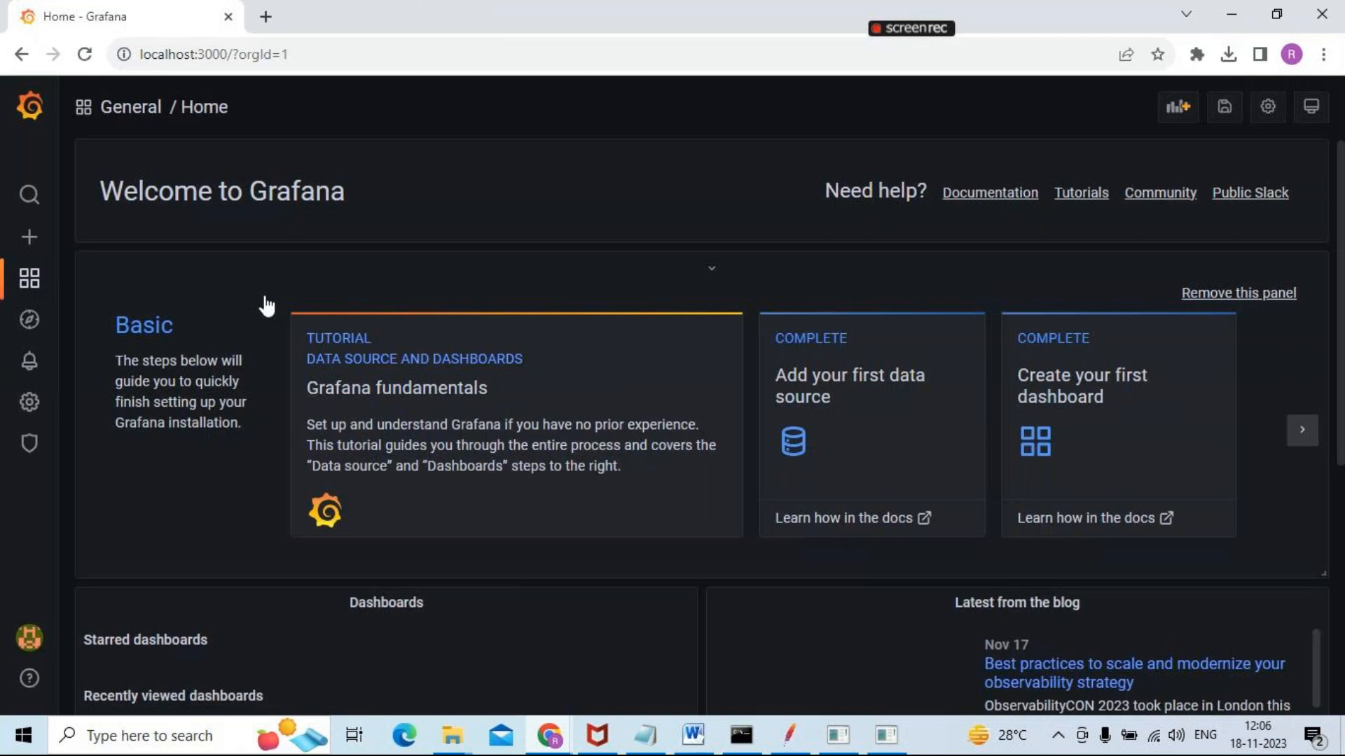
Switch to the Word notes and highlight the text of Step14, Step15 and Step16 in turn
key("alt+Tab")
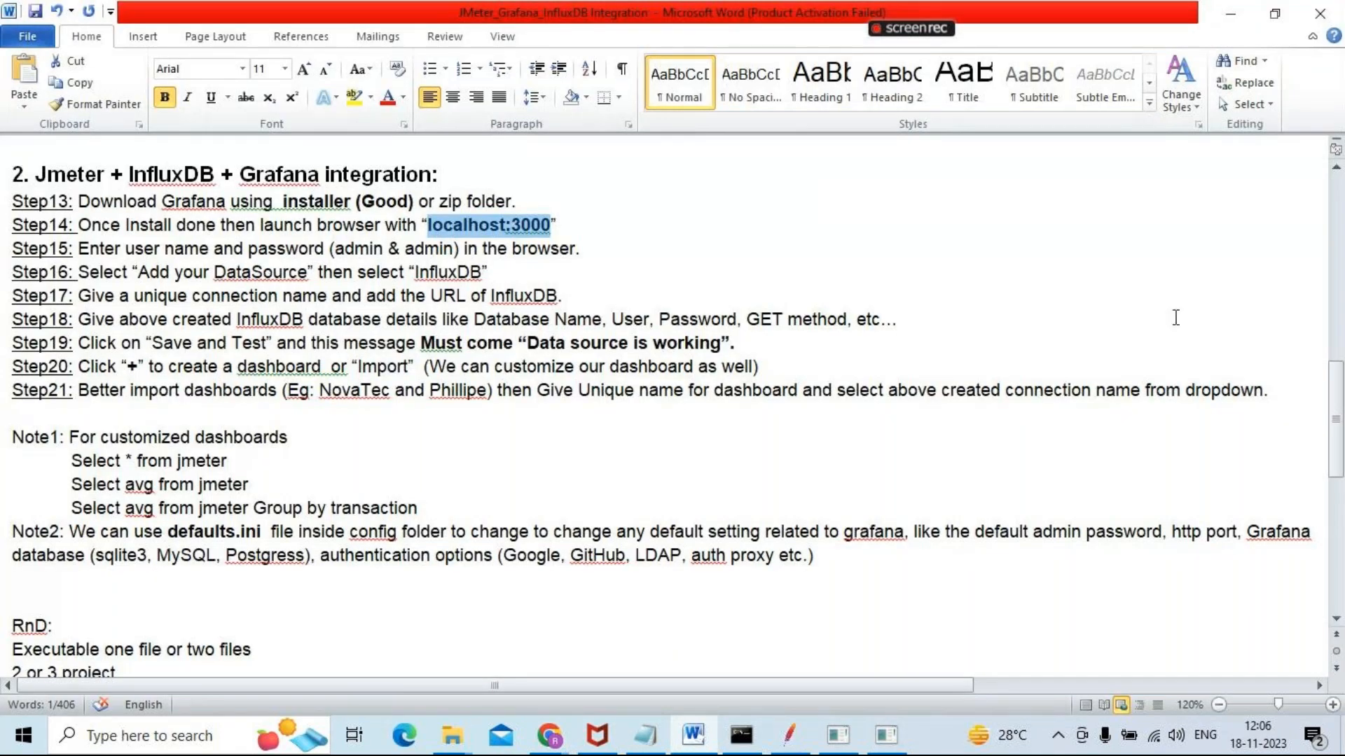
left_click_drag(91, 226, 551, 227)
left_click_drag(101, 249, 571, 252)
left_click_drag(100, 273, 484, 268)
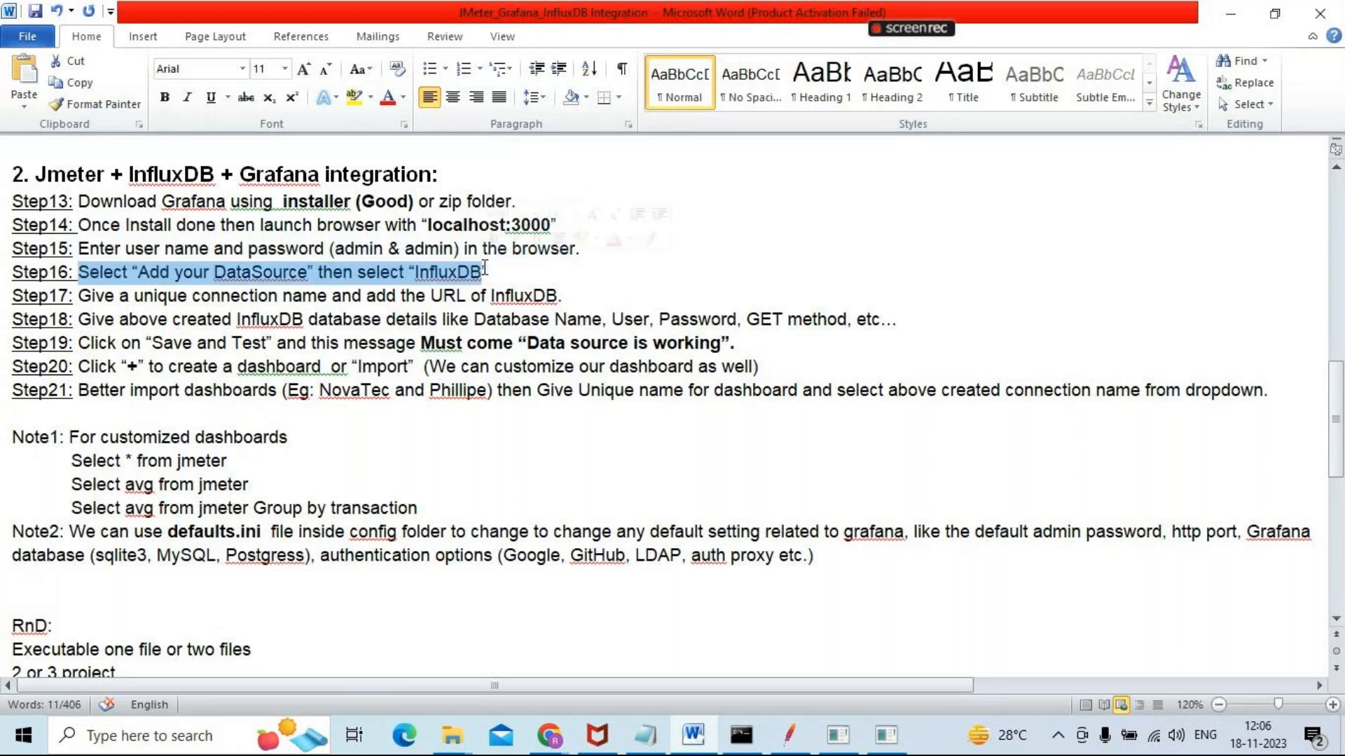
key("alt+Tab")
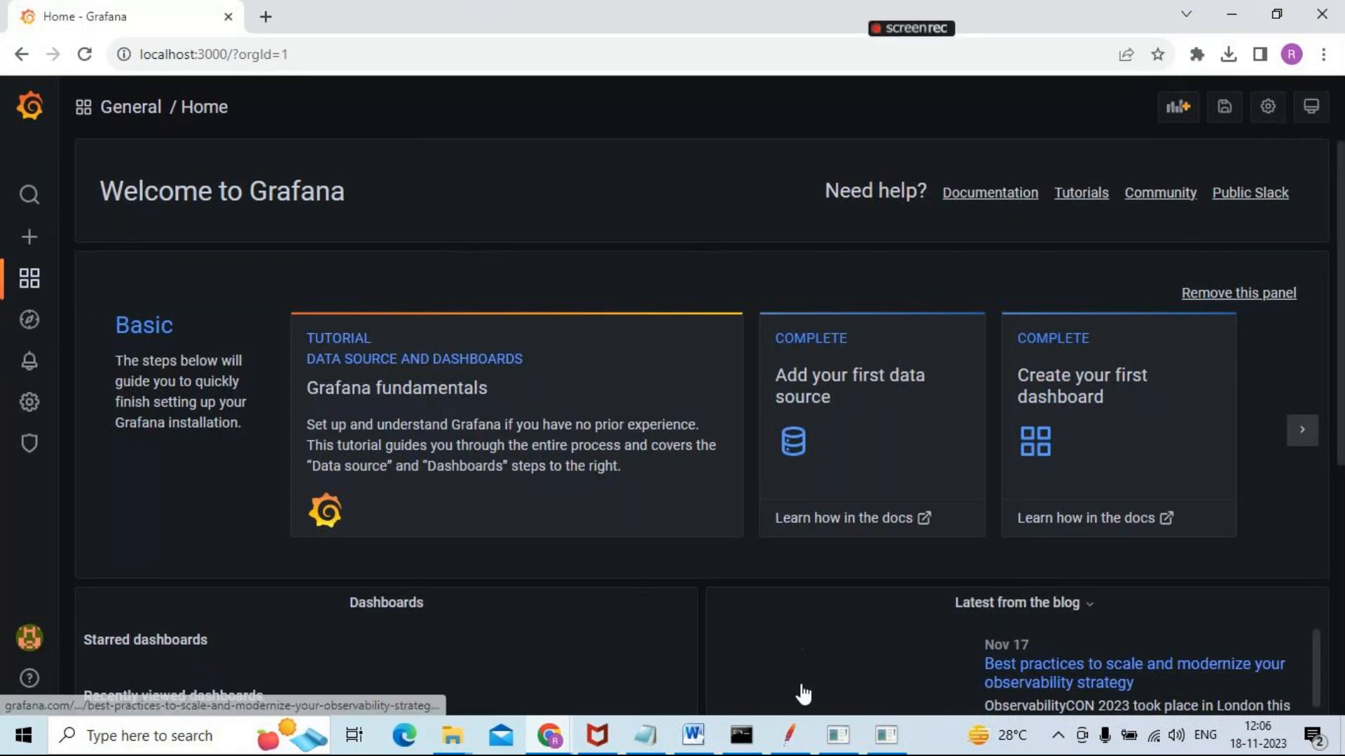
left_click(550, 736)
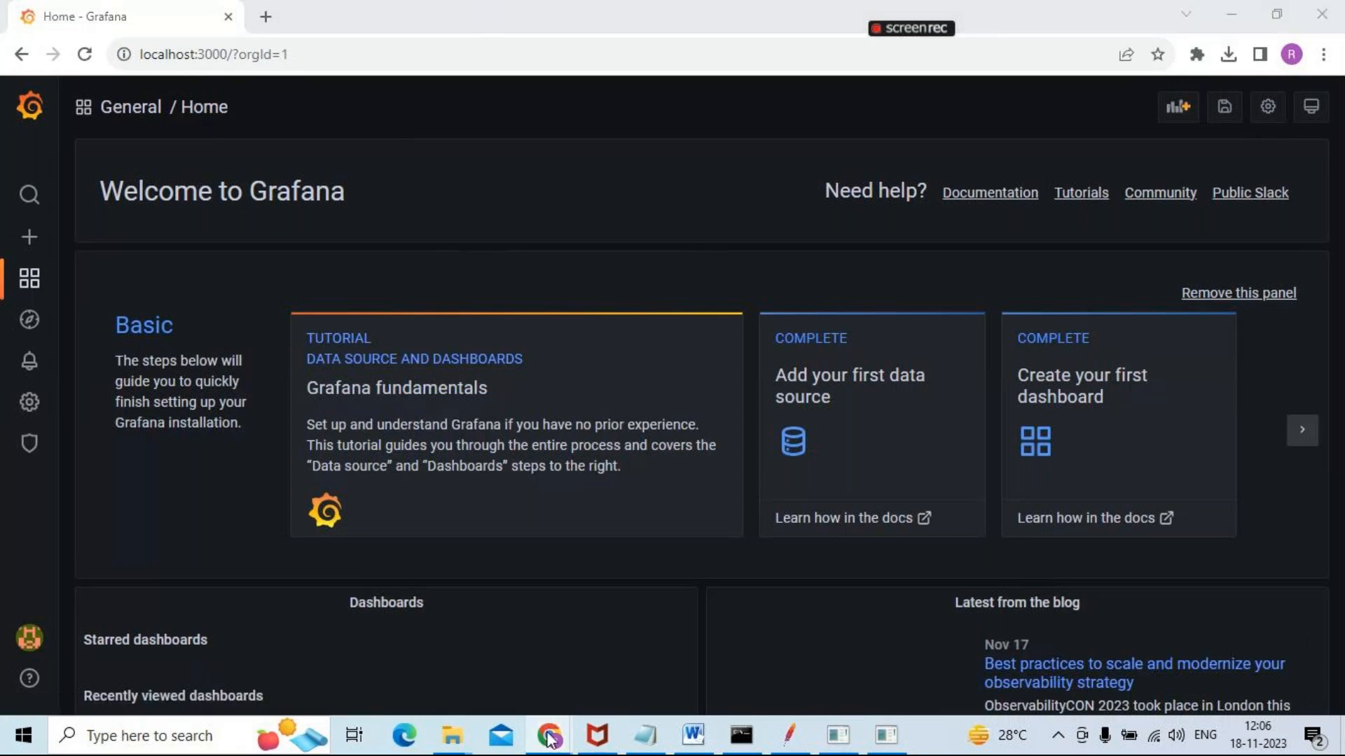
left_click(502, 649)
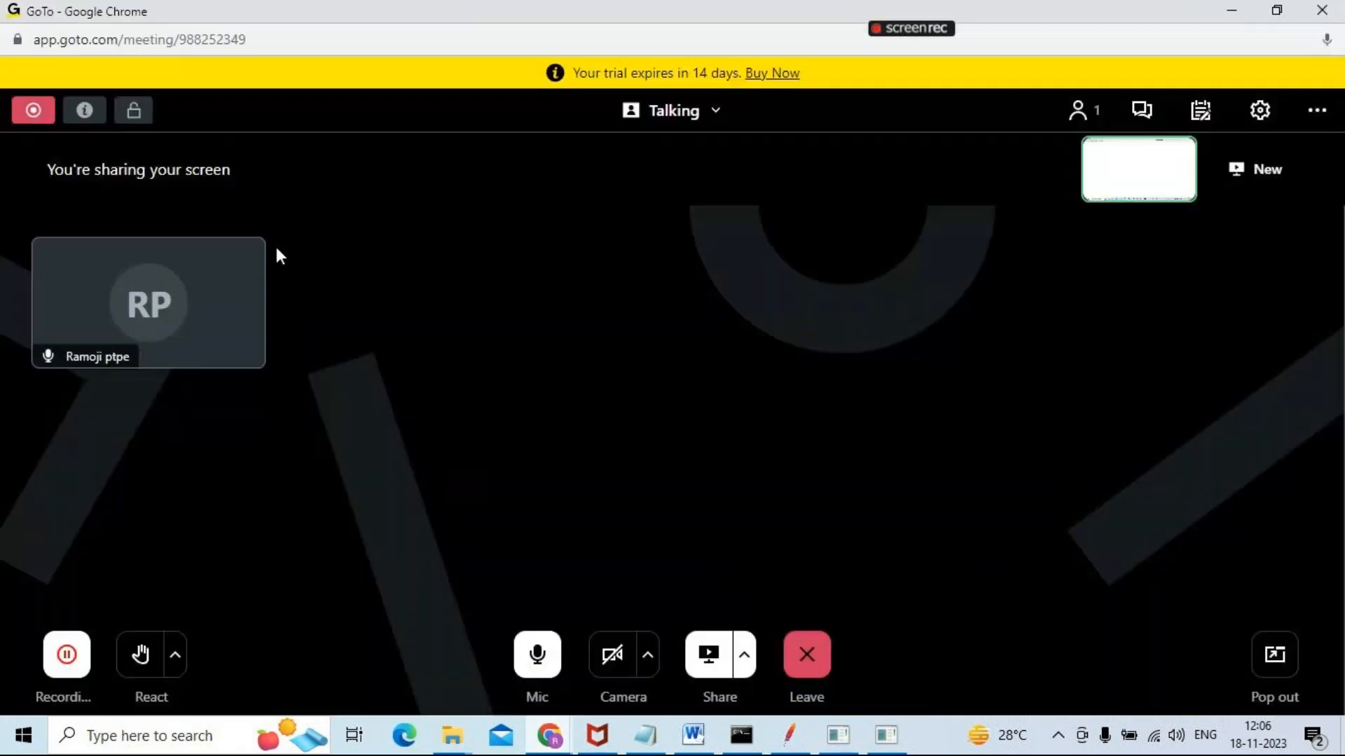
left_click(1202, 119)
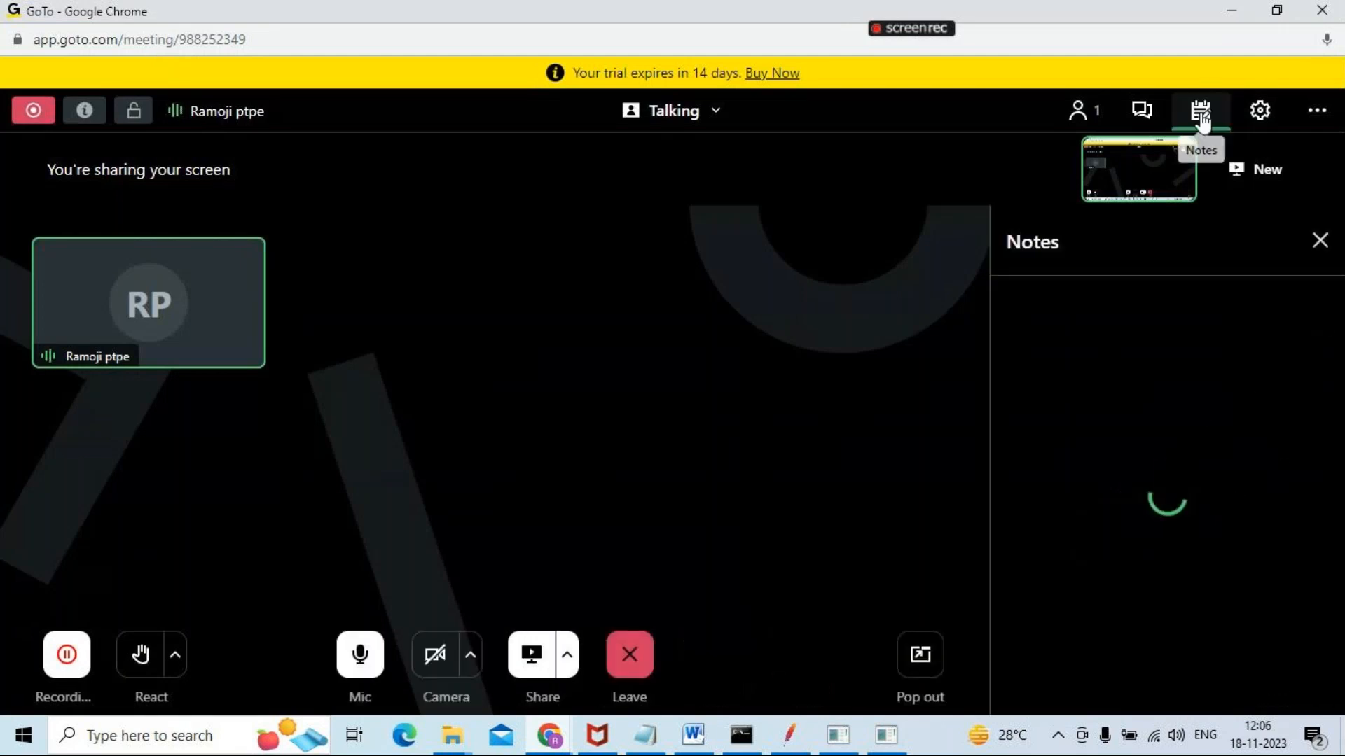
left_click(1320, 243)
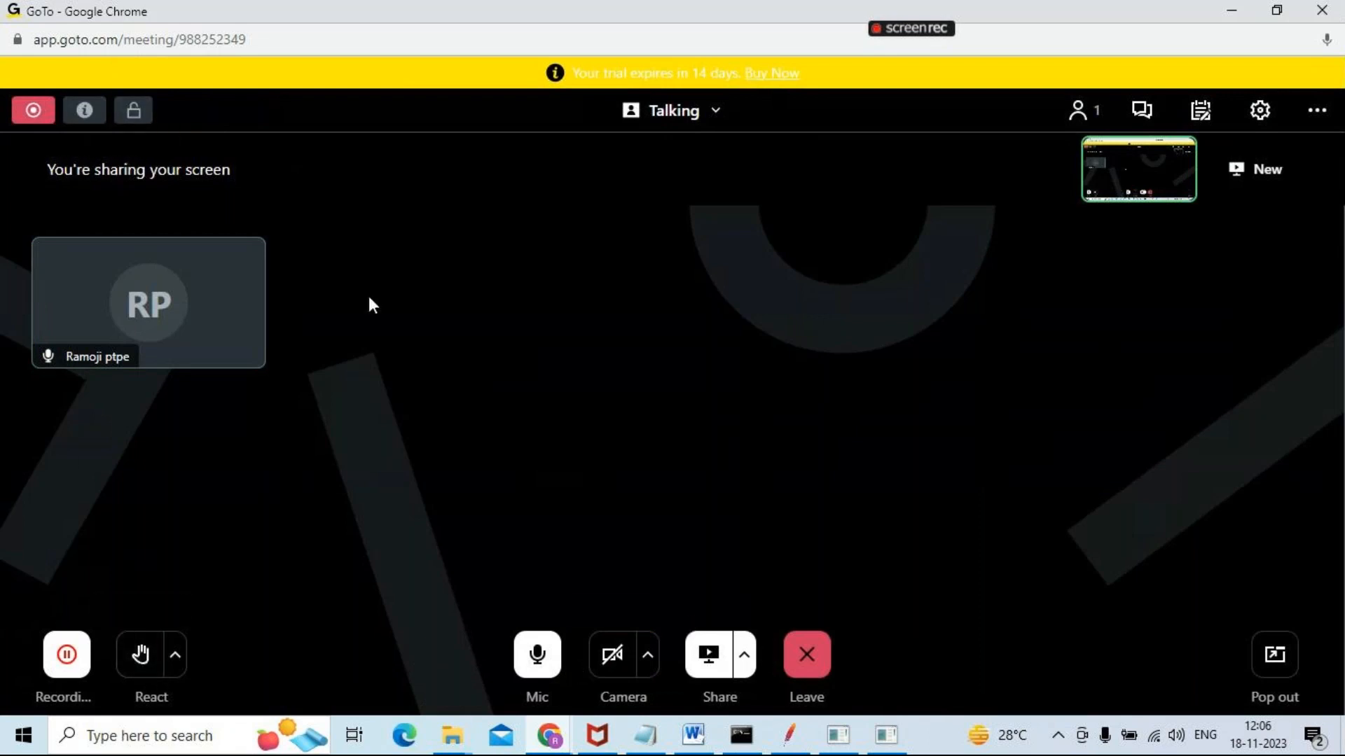
left_click(715, 118)
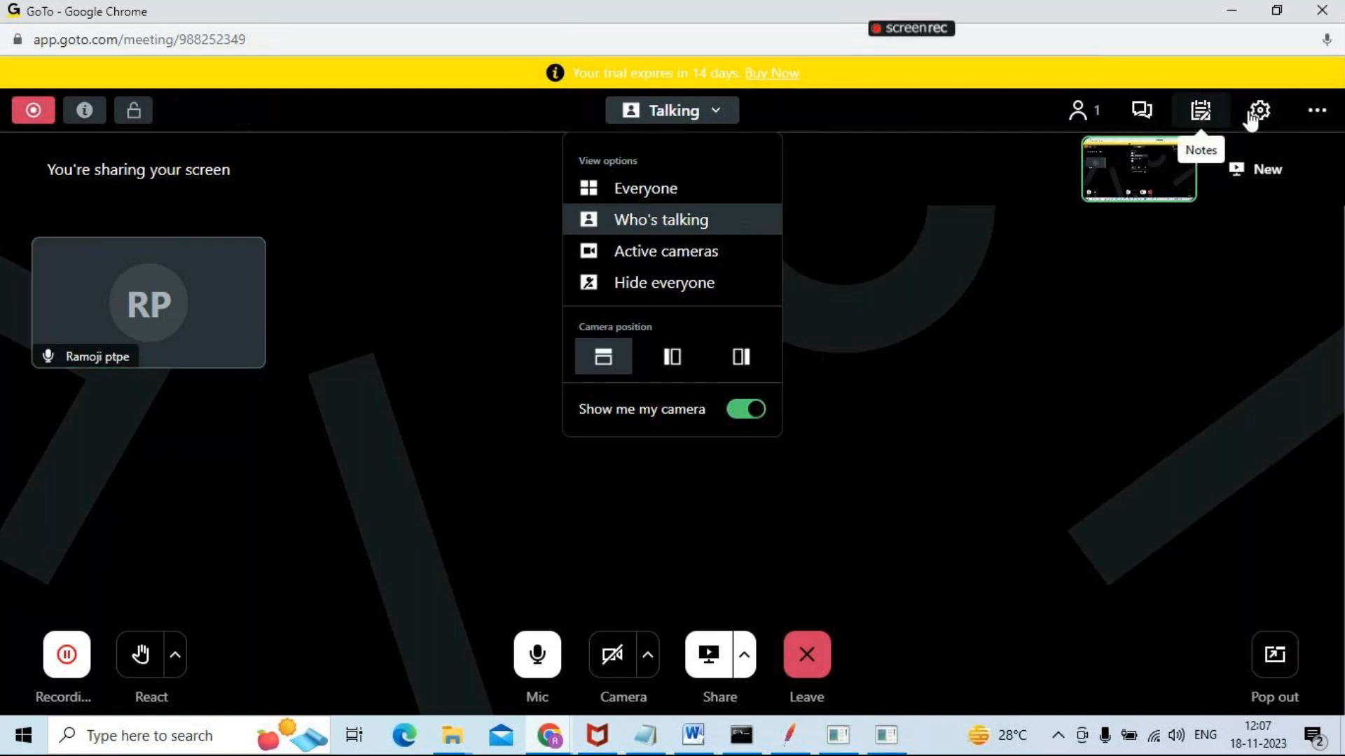
left_click(1315, 116)
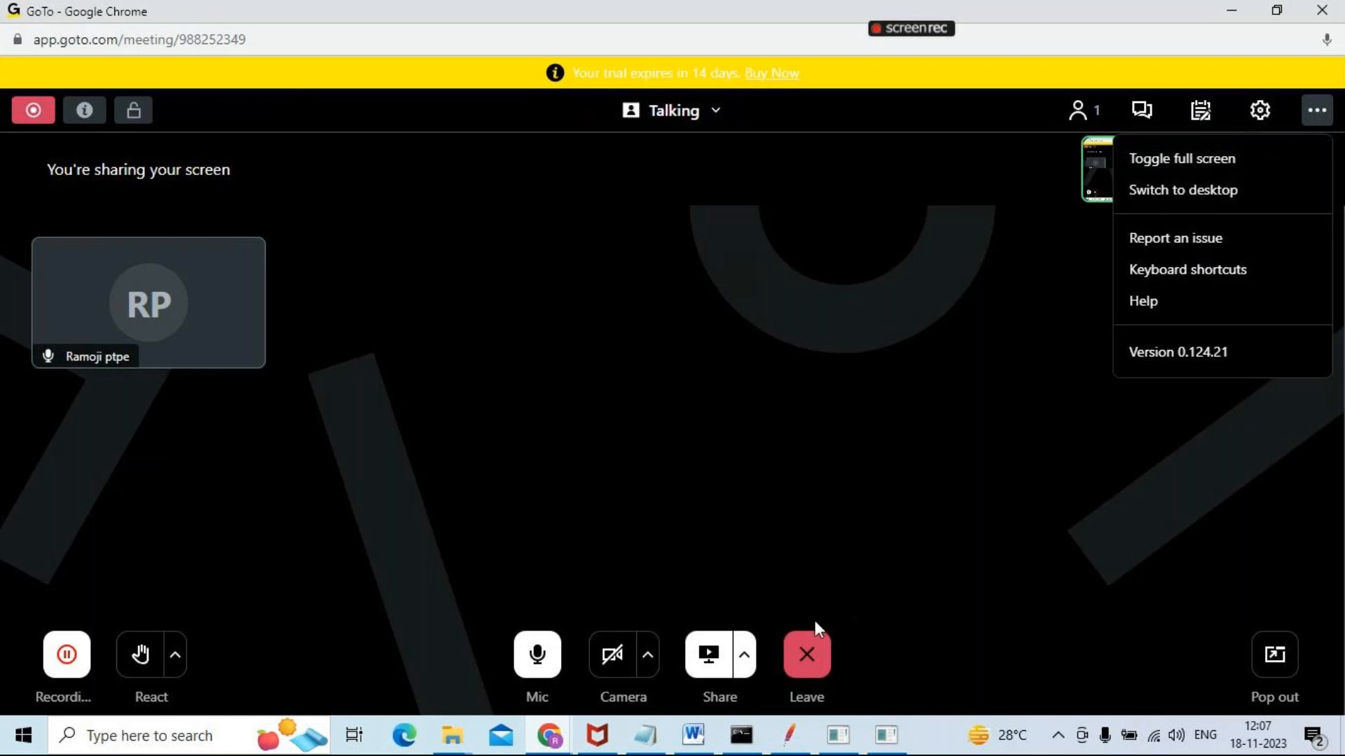
left_click(743, 657)
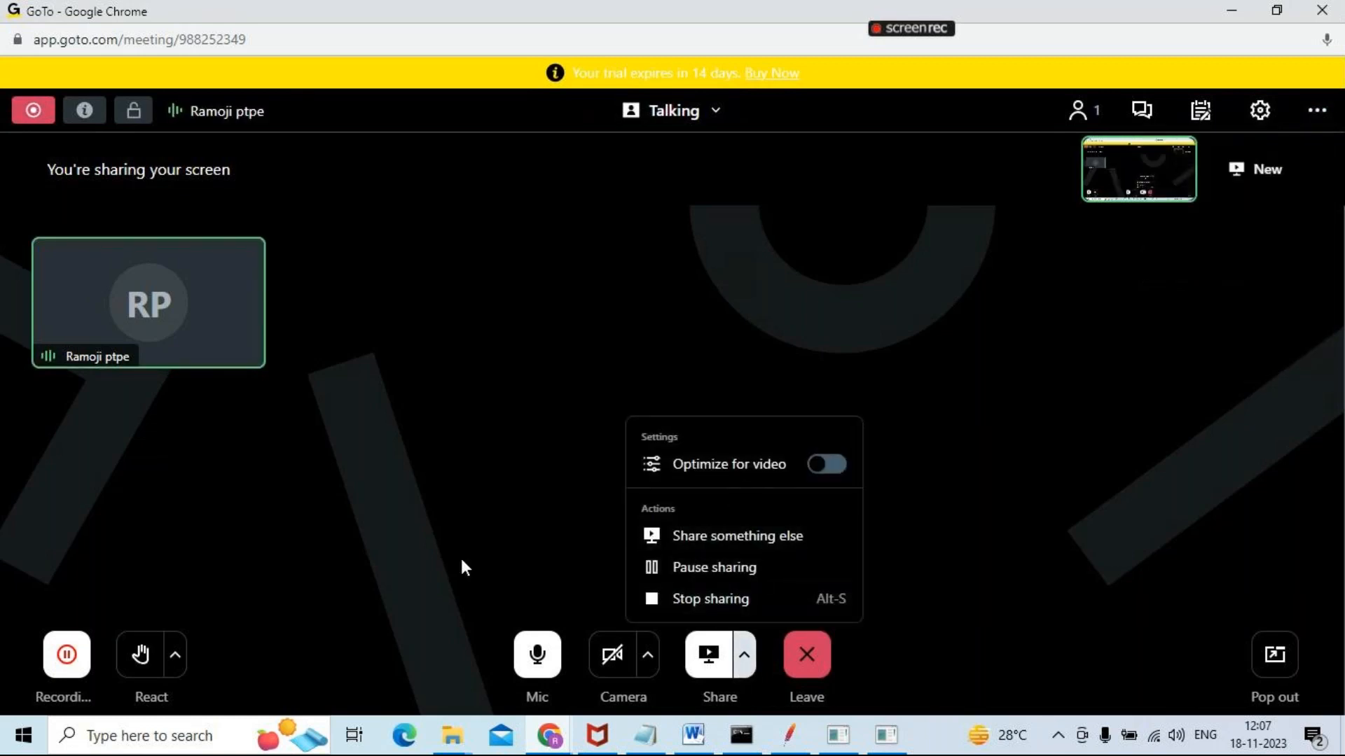
left_click(175, 656)
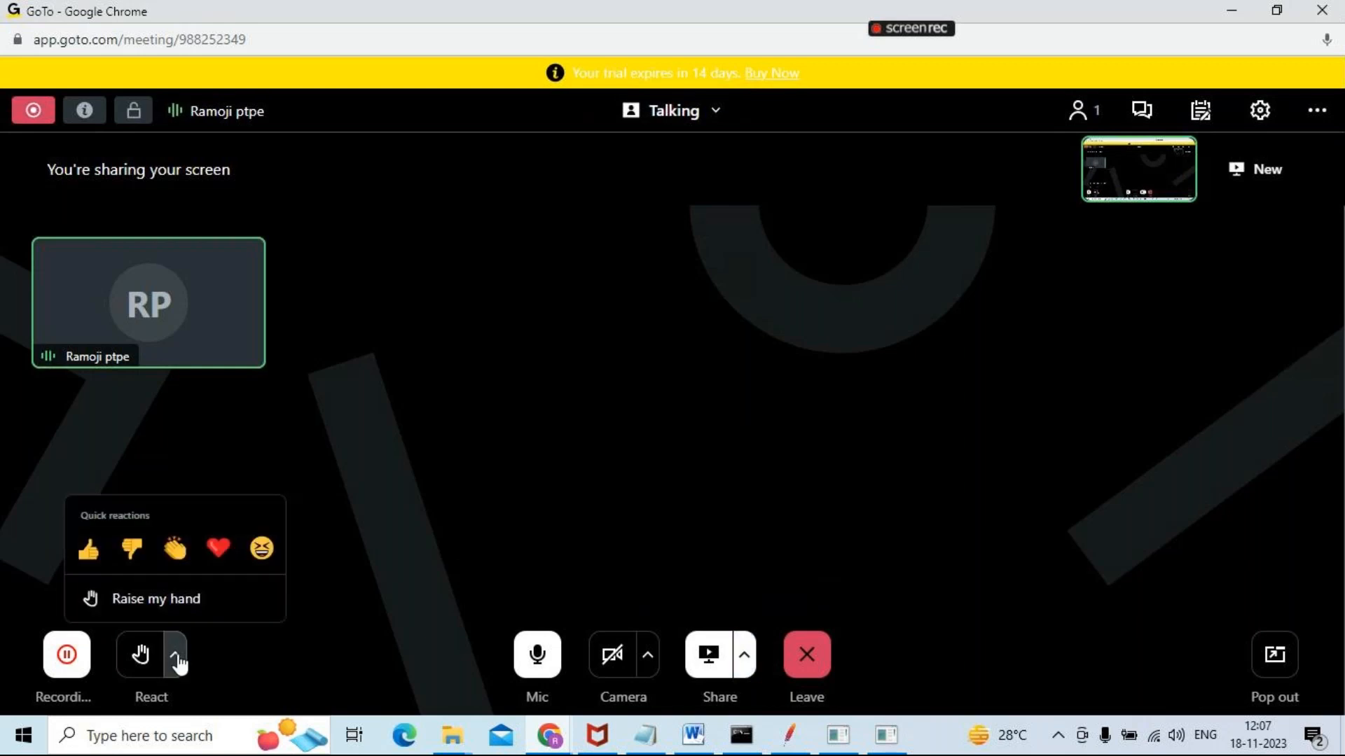
left_click(393, 379)
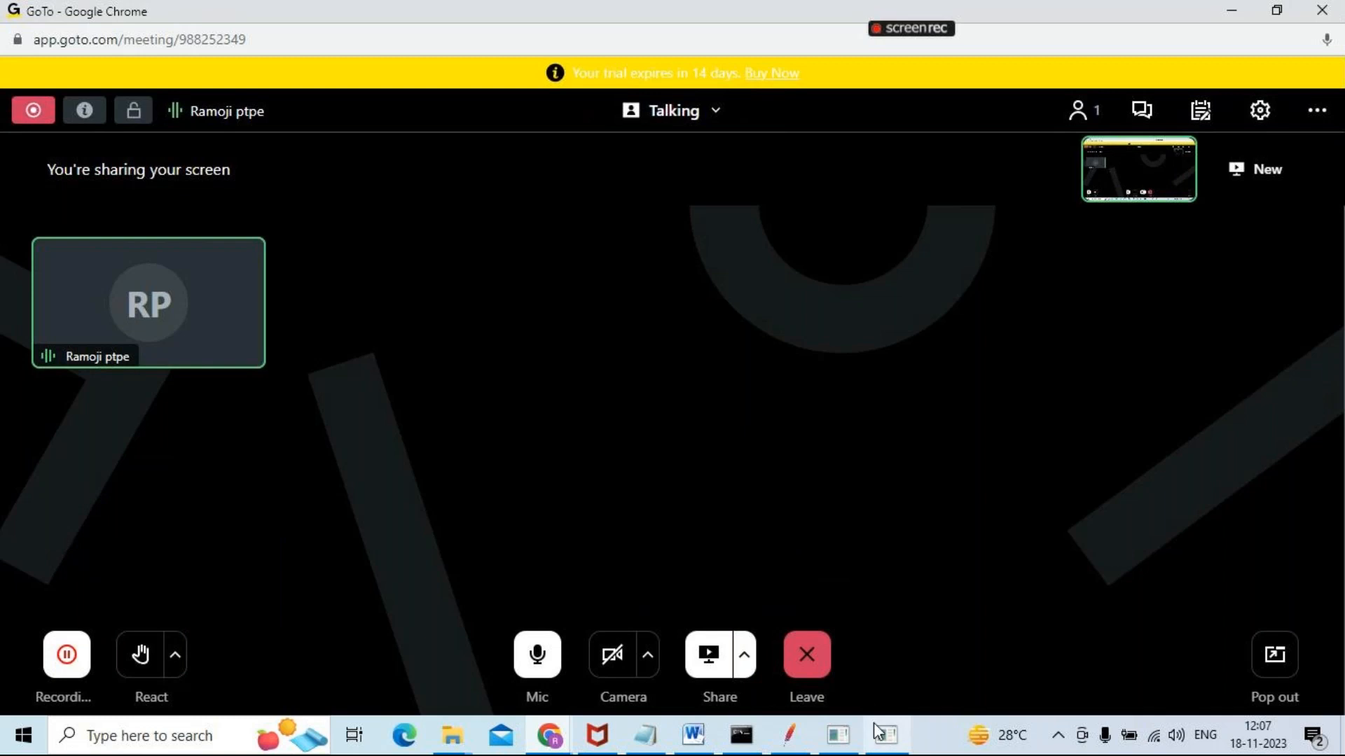
mouse_move(873, 723)
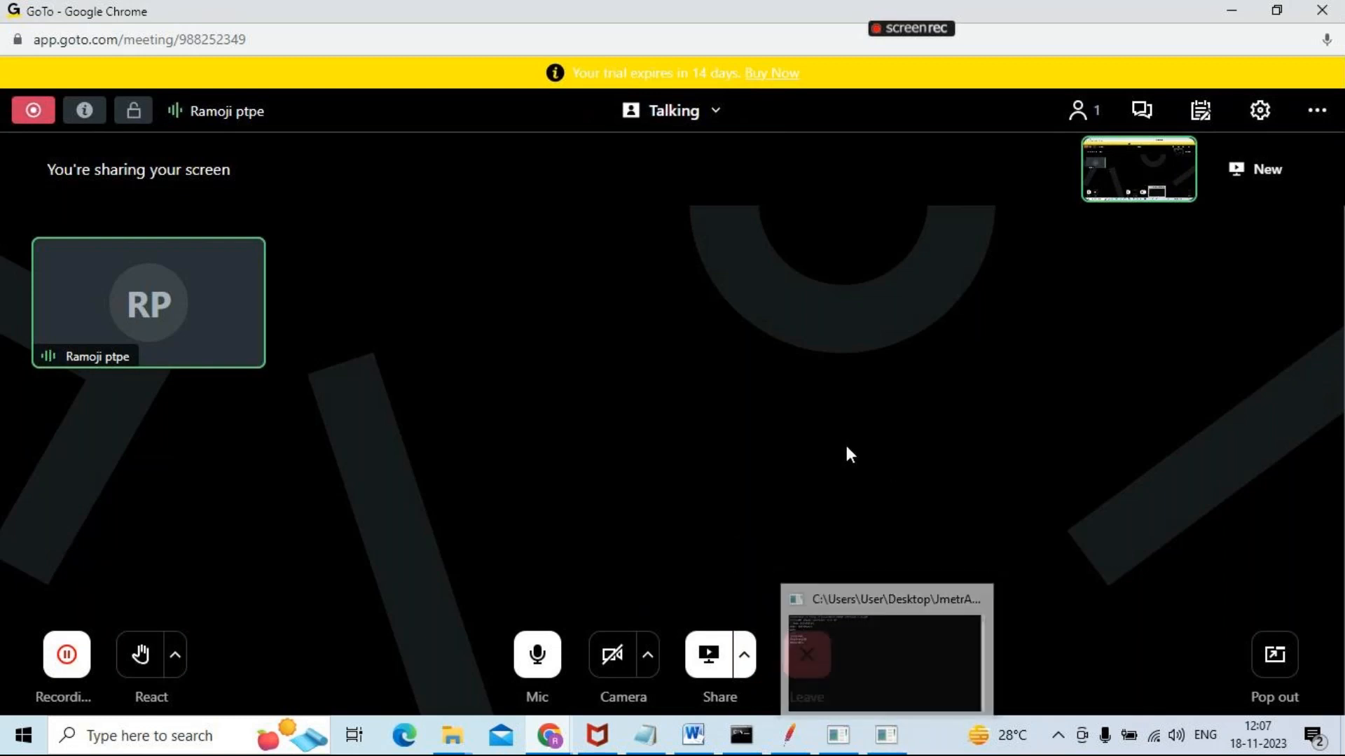
Switch back to the Grafana home page and add a first data source of type InfluxDB
key("alt+Tab")
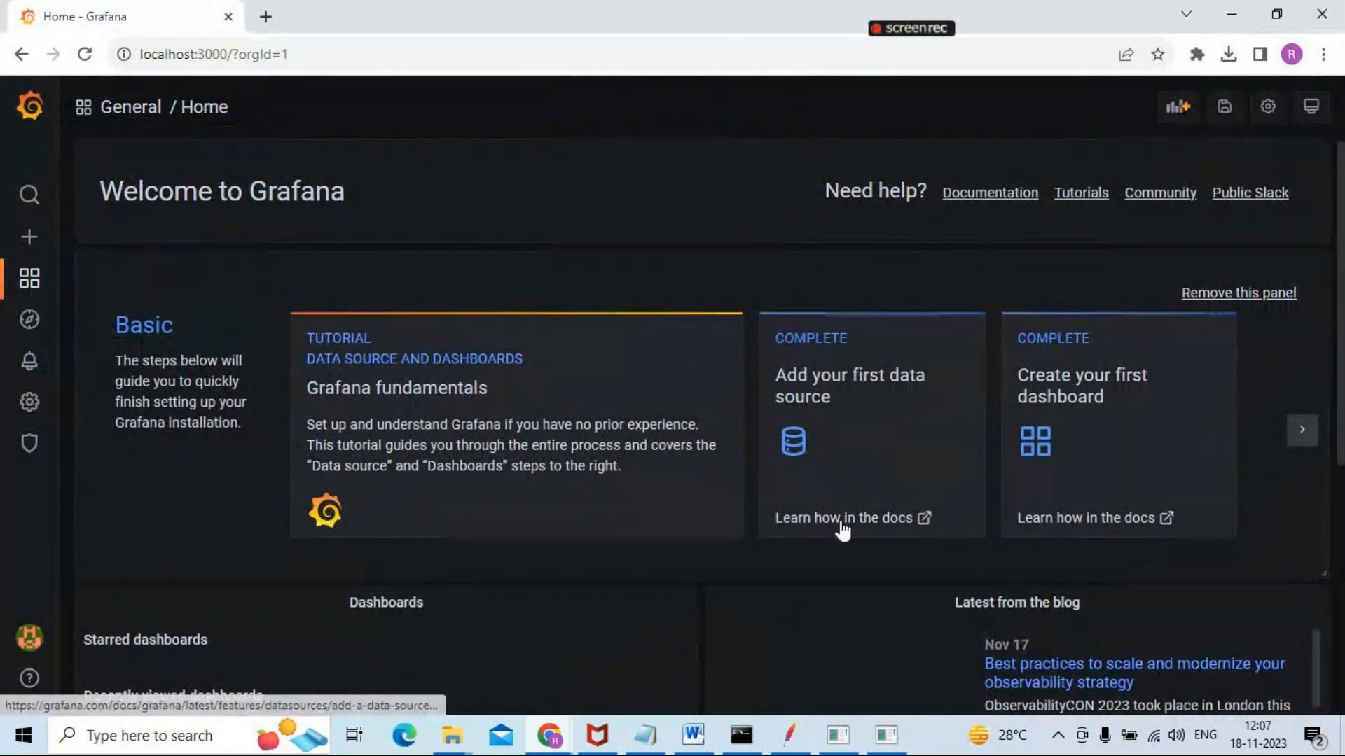
left_click(849, 397)
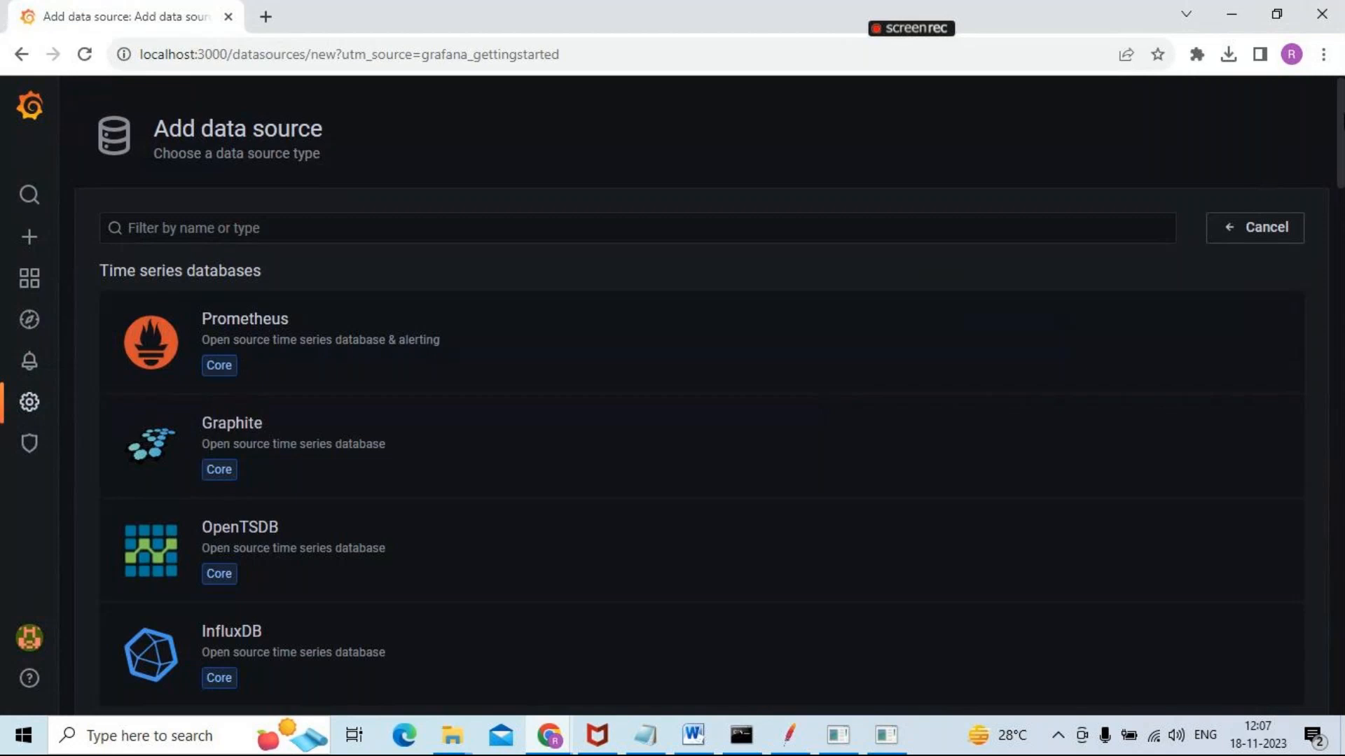
left_click_drag(1342, 124, 1343, 170)
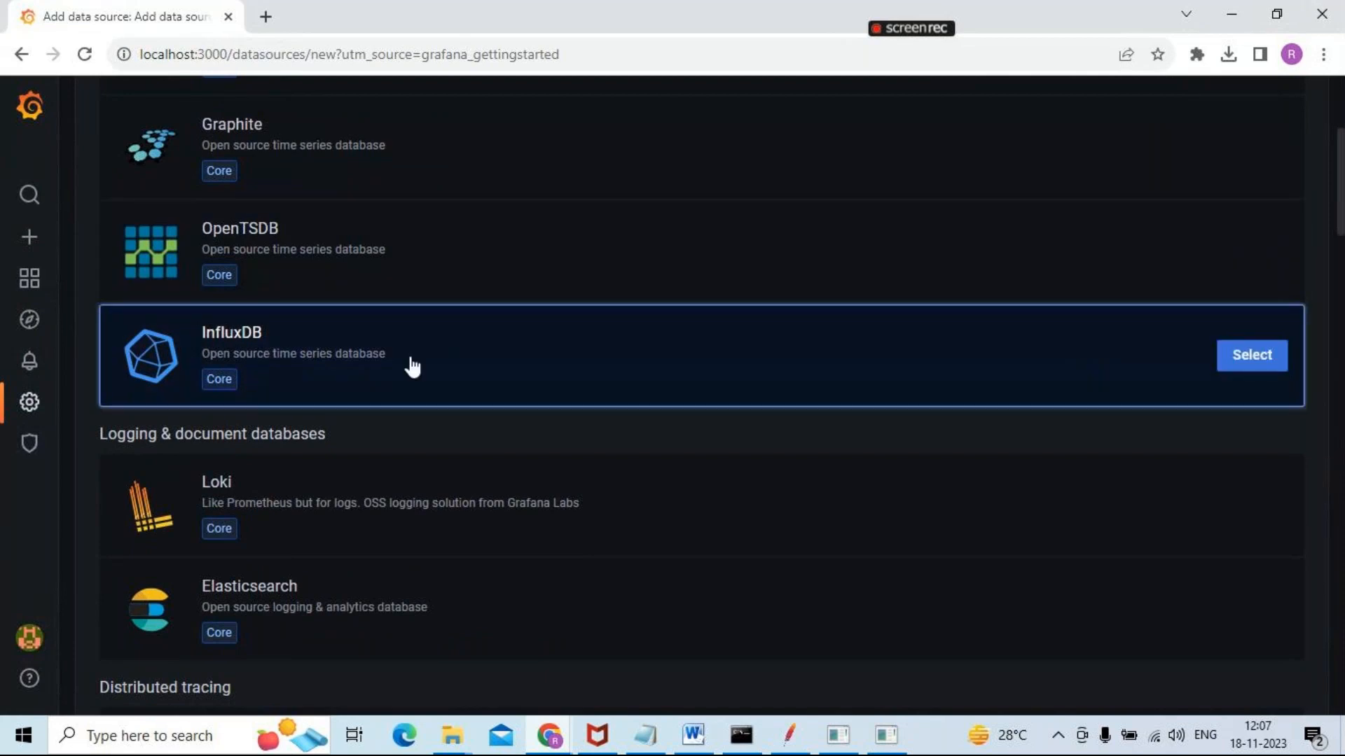
left_click(212, 341)
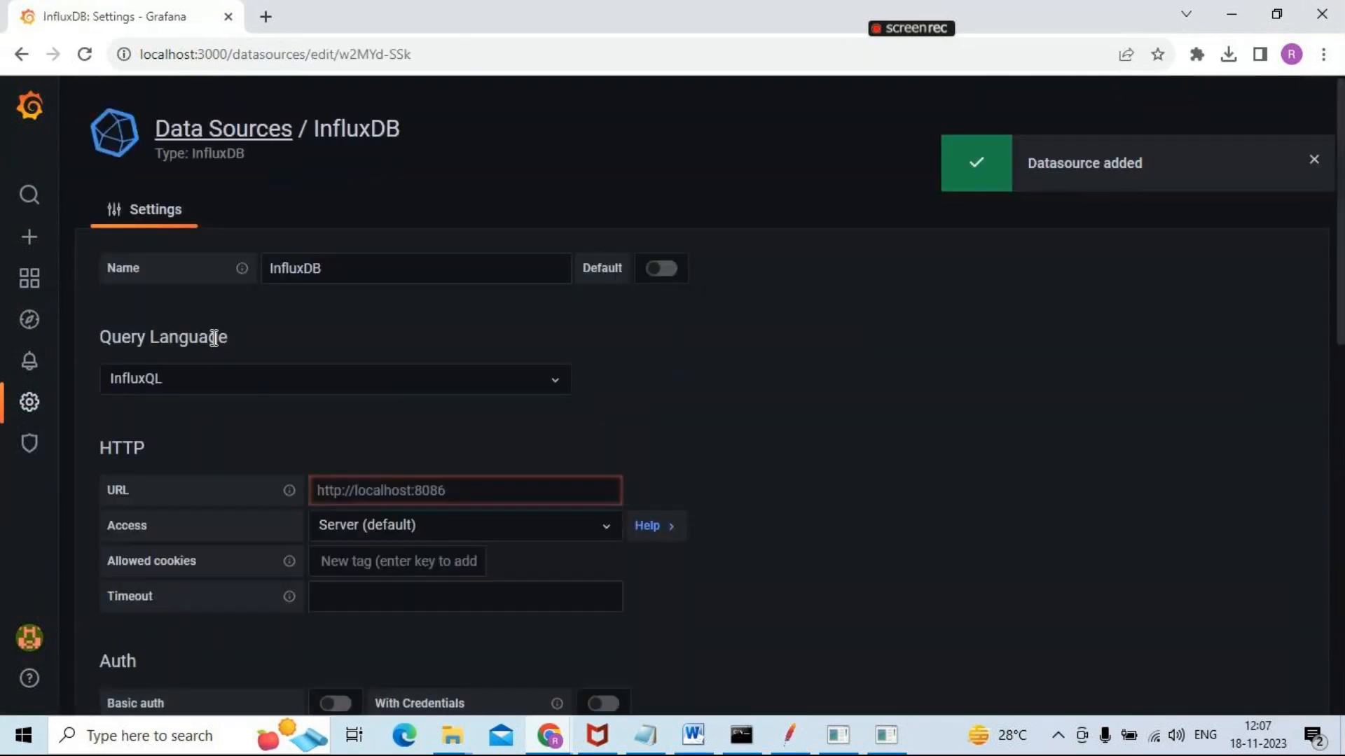
Rename the new InfluxDB data source as JIG_Demo1
left_click_drag(366, 261, 255, 259)
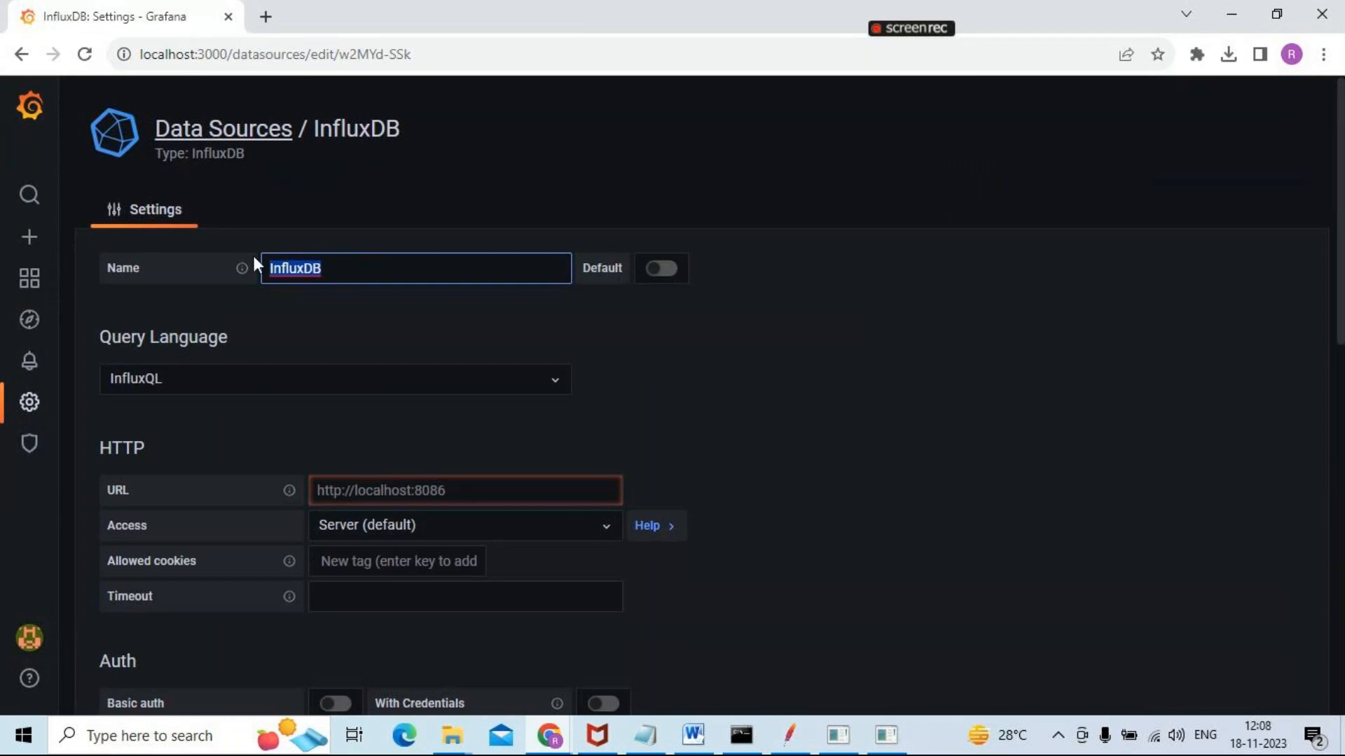
type("JIG_Ddemo")
key("BackSpace")
key("BackSpace")
key("BackSpace")
key("BackSpace")
type("emo1")
Choose InfluxQL as the query language of the data source
scroll(384, 288, "down", 2)
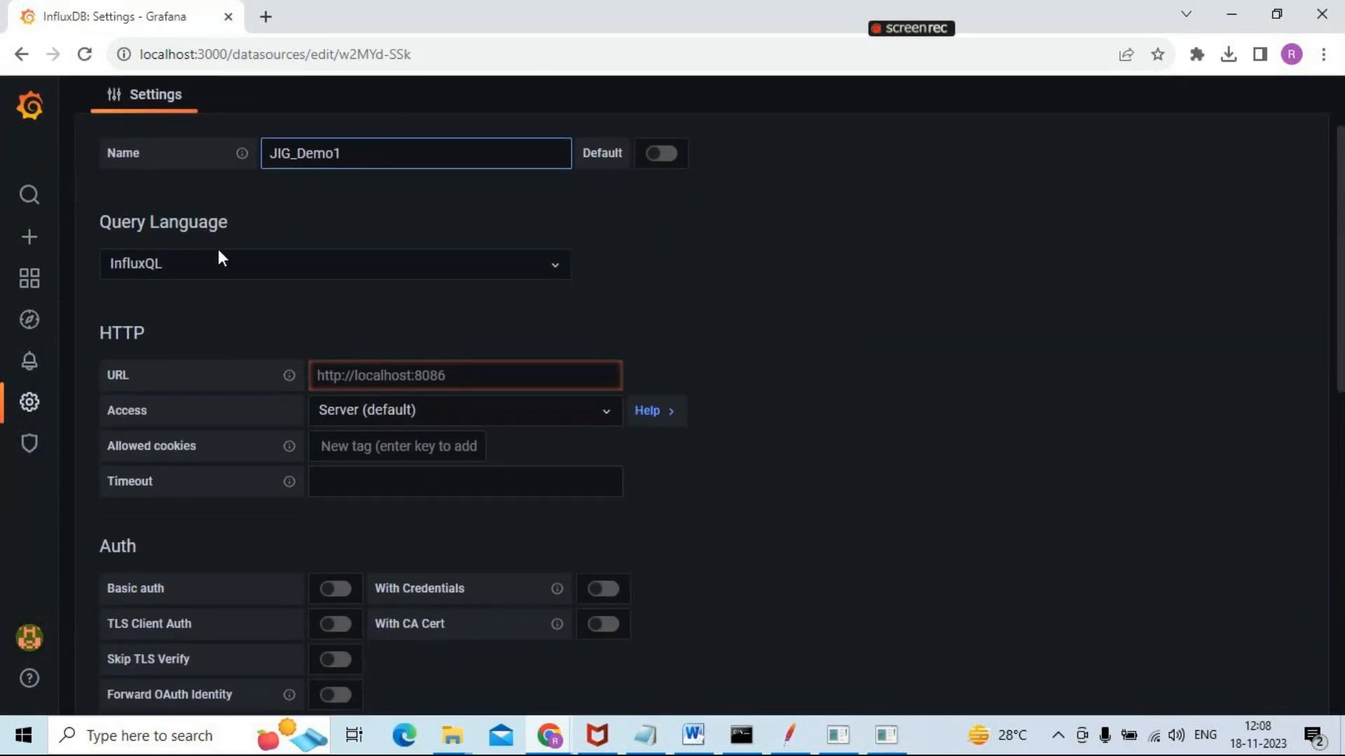
left_click(201, 263)
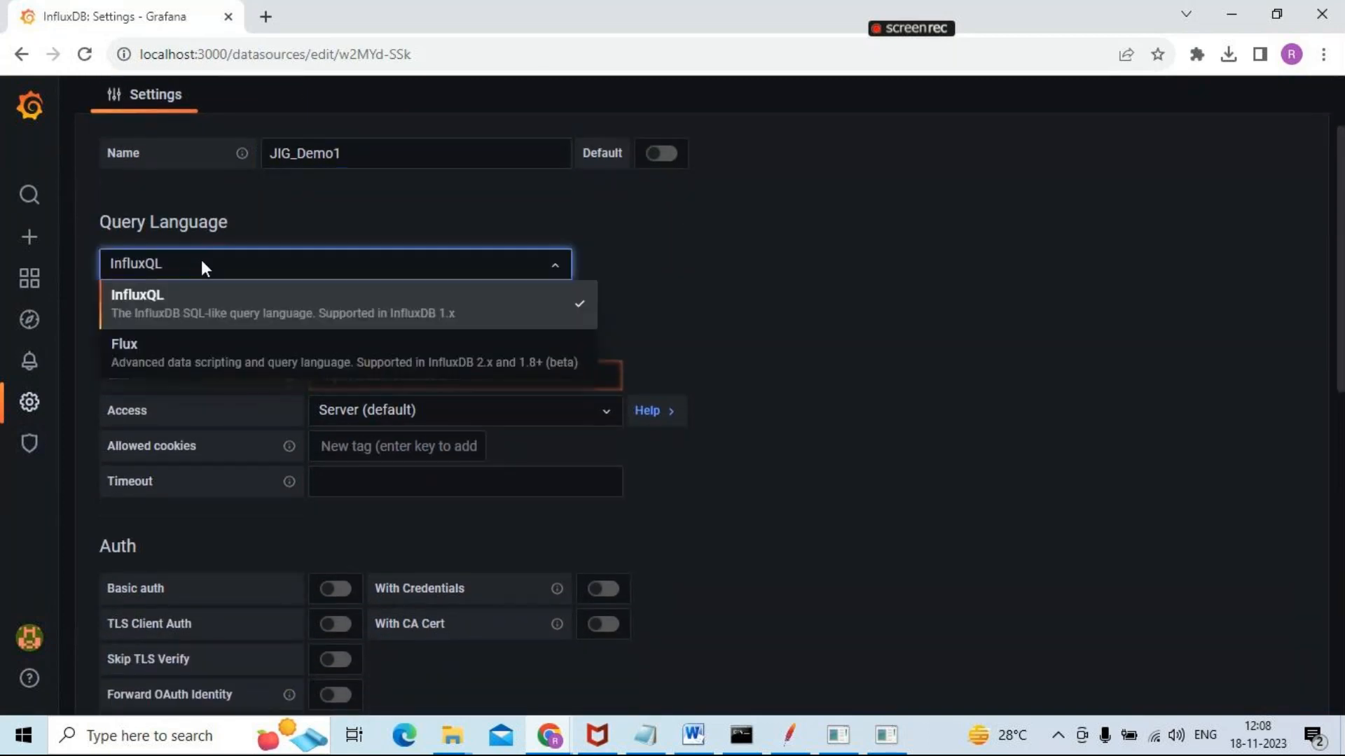
left_click(203, 298)
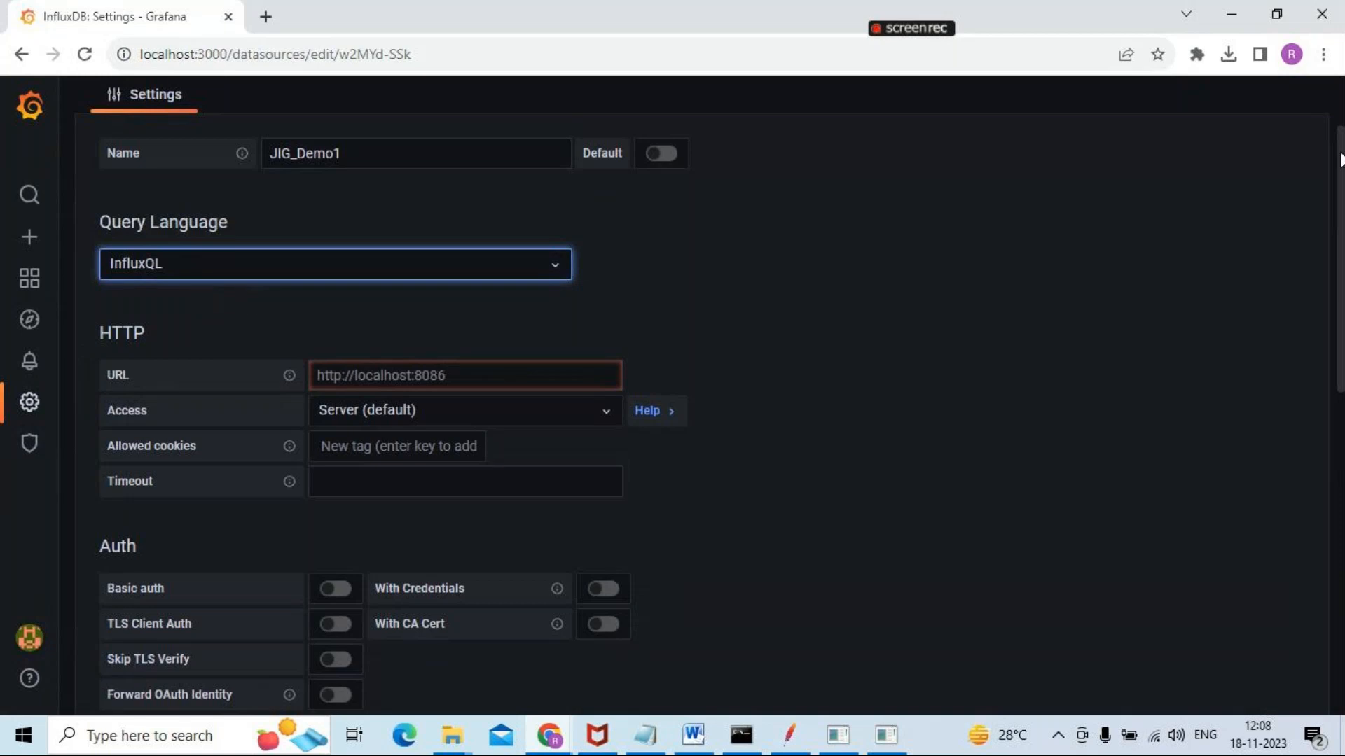
scroll(900, 247, "down", 2)
left_click(450, 249)
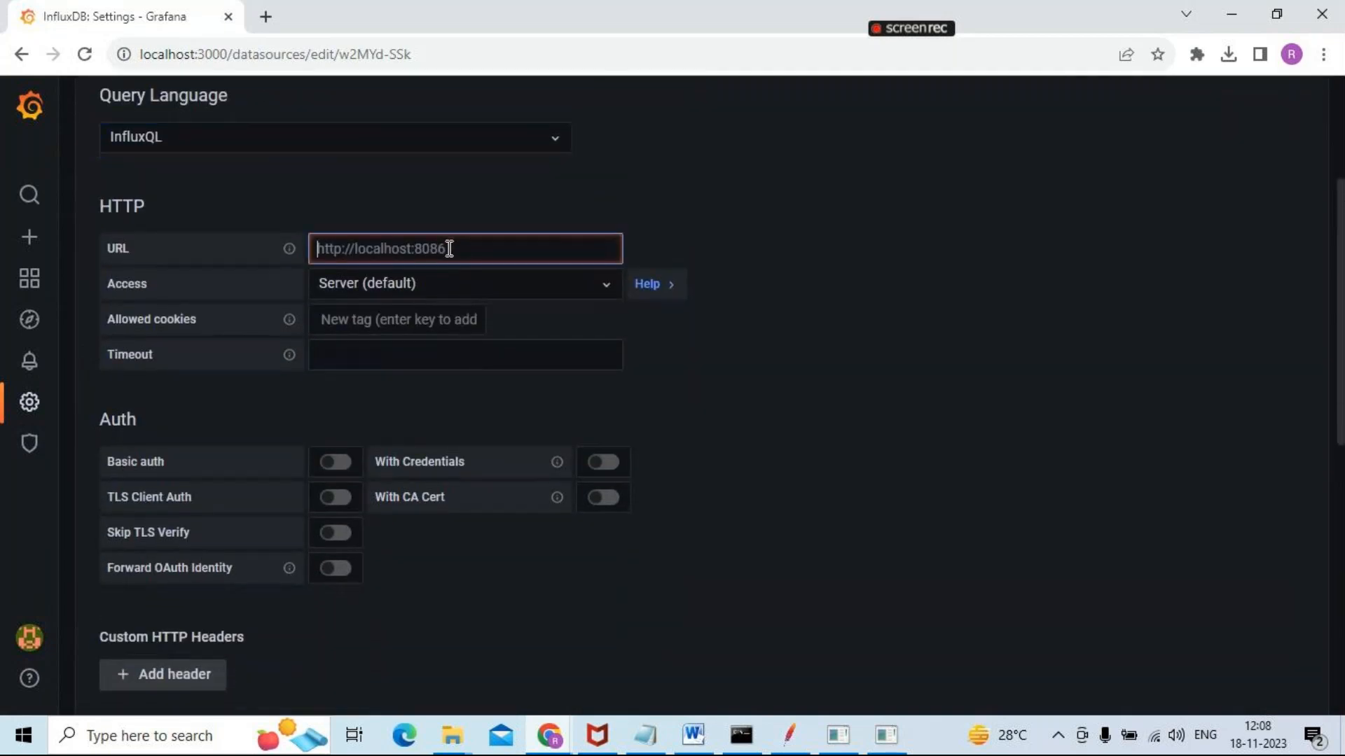
mouse_move(884, 741)
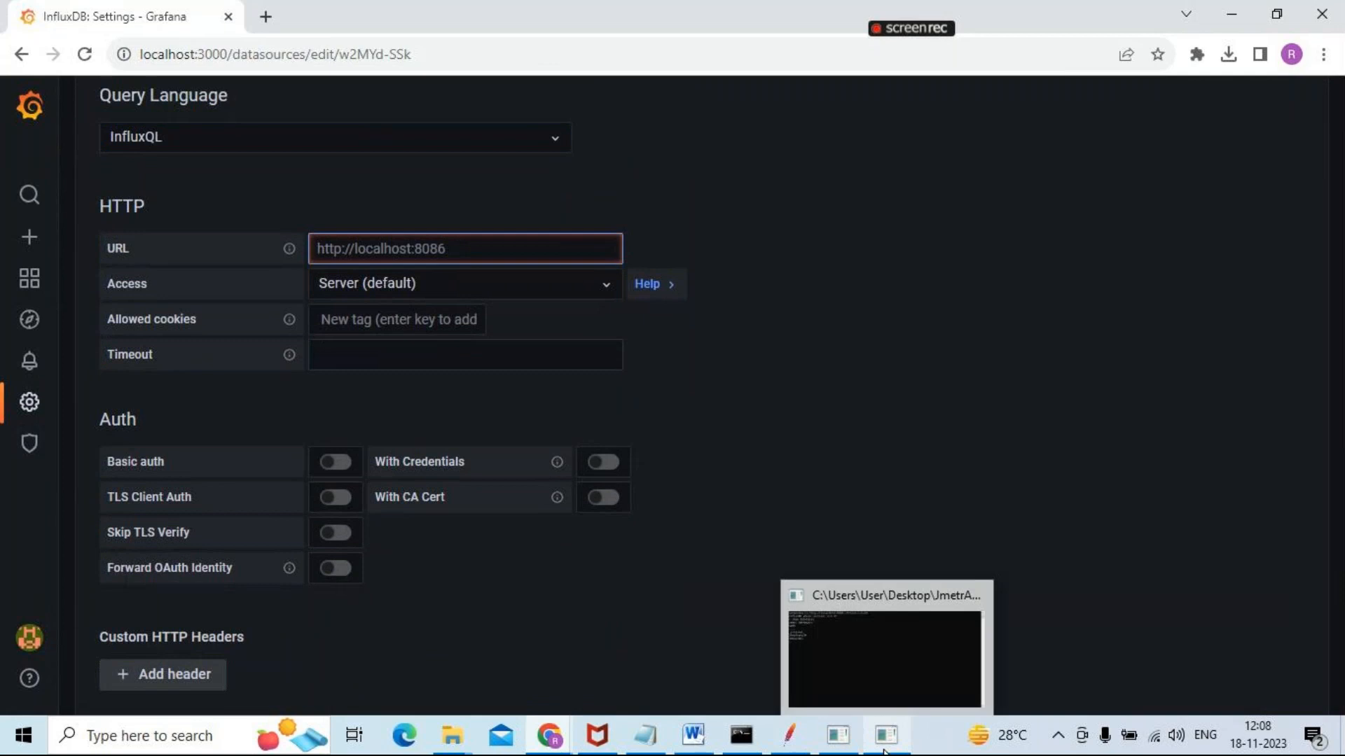
left_click(874, 703)
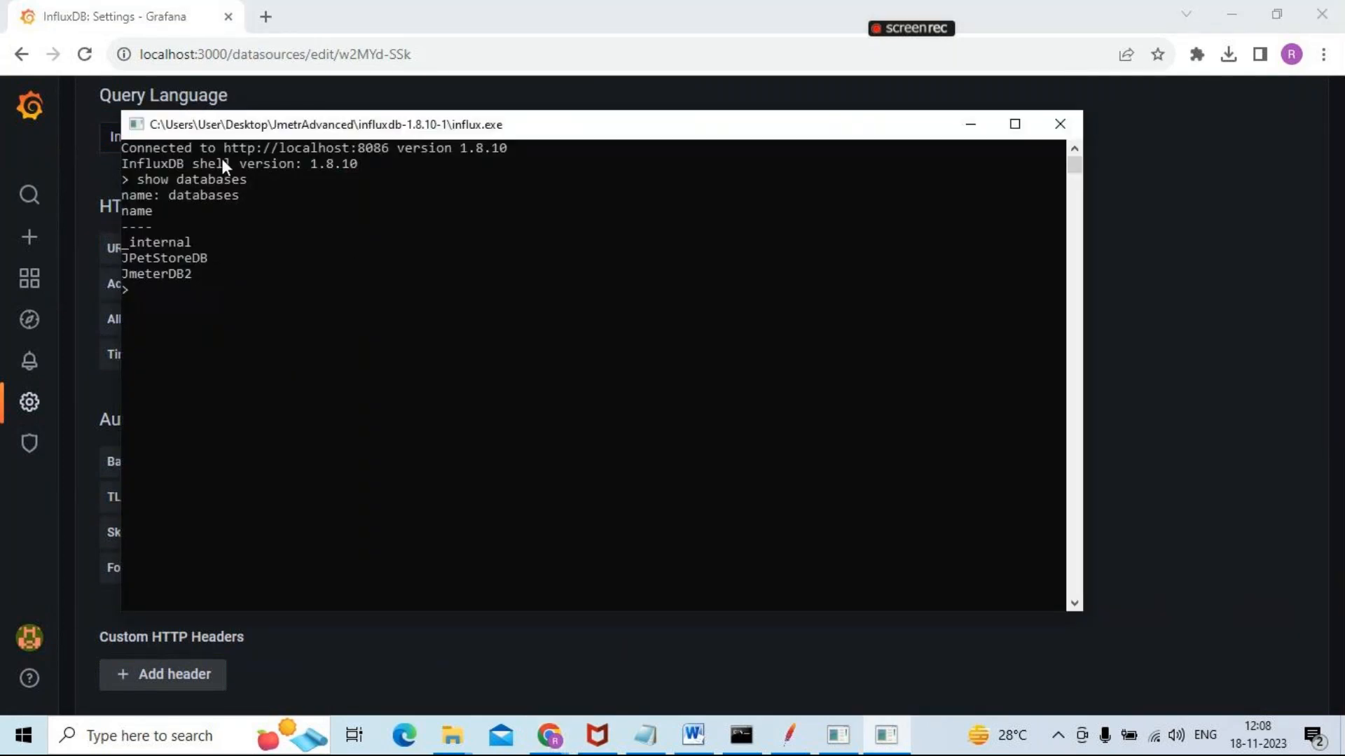
type("localhost:3000")
left_click_drag(224, 149, 368, 149)
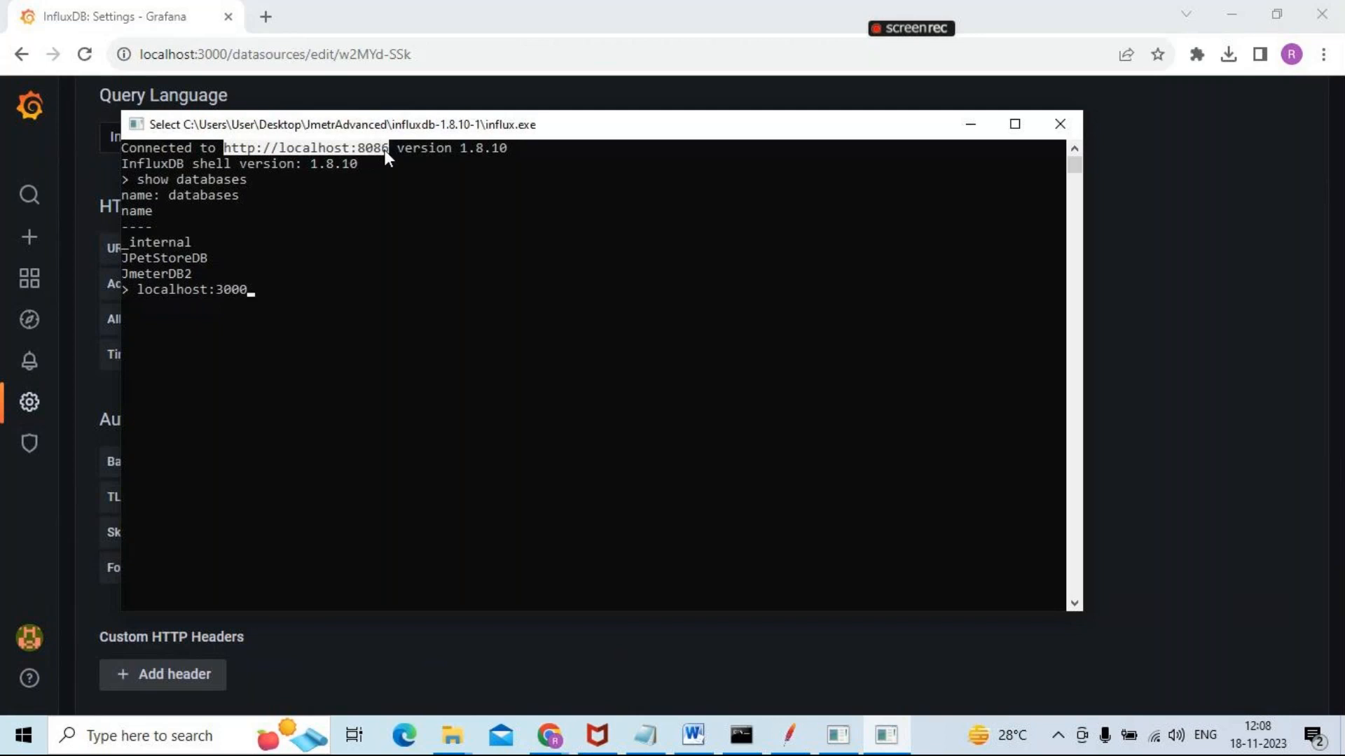
right_click(383, 150)
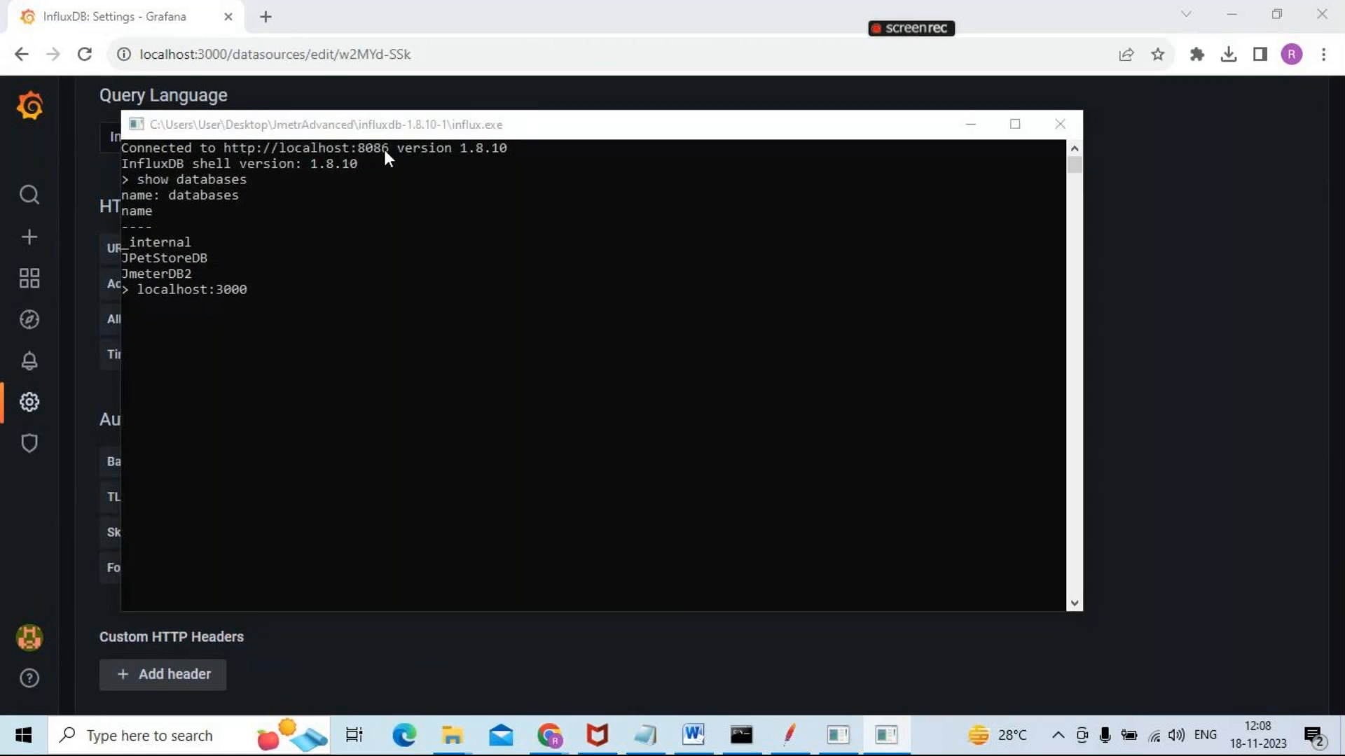
key("alt+Tab")
type("http://localhost:8086")
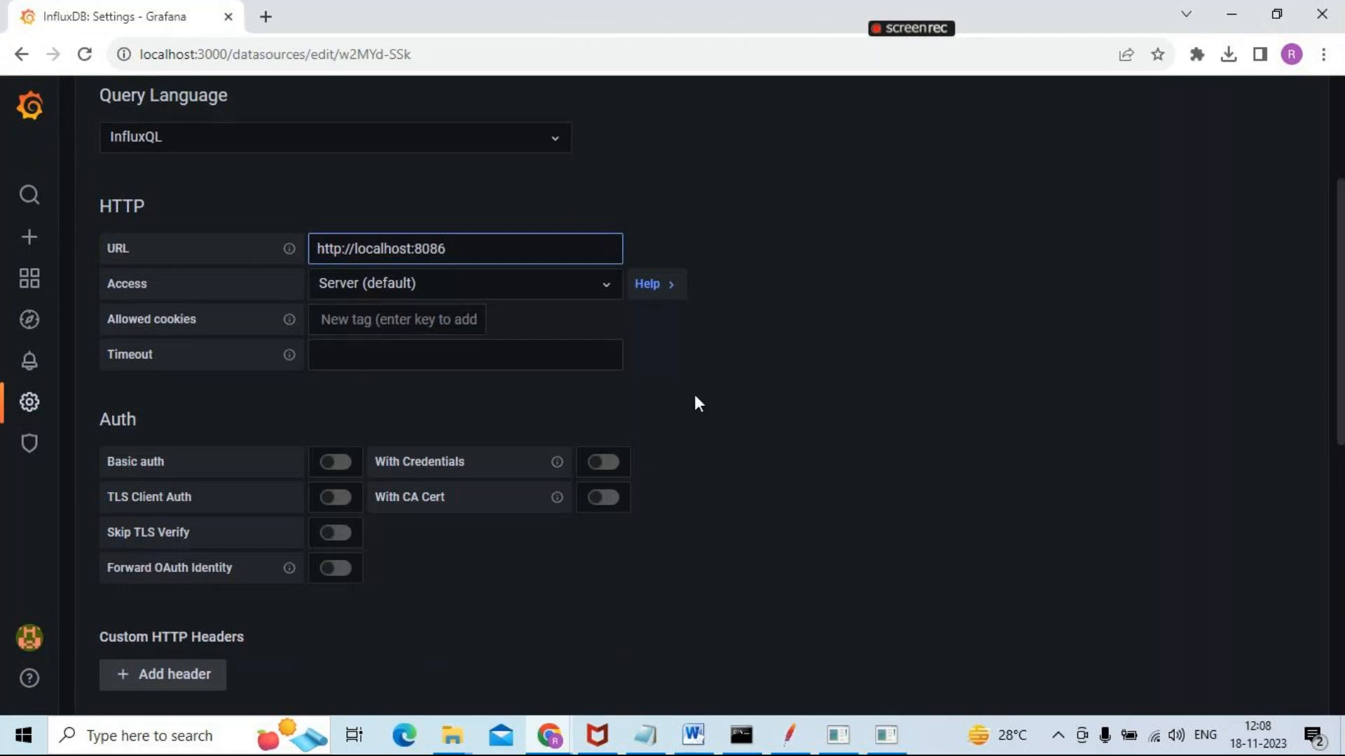
Copy the database name JmeterDB2 from the influx.exe shell and paste it as the data source's database in Grafana
scroll(851, 339, "down", 3)
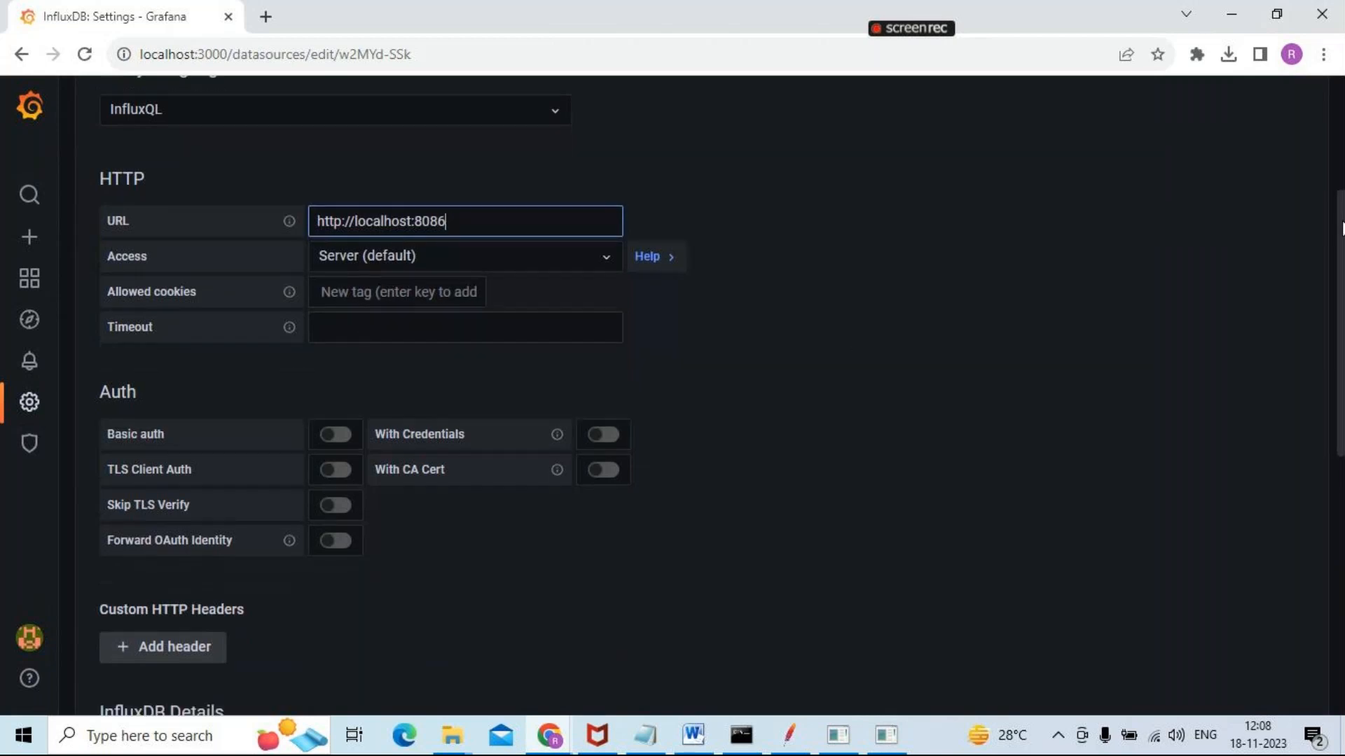
scroll(640, 533, "down", 4)
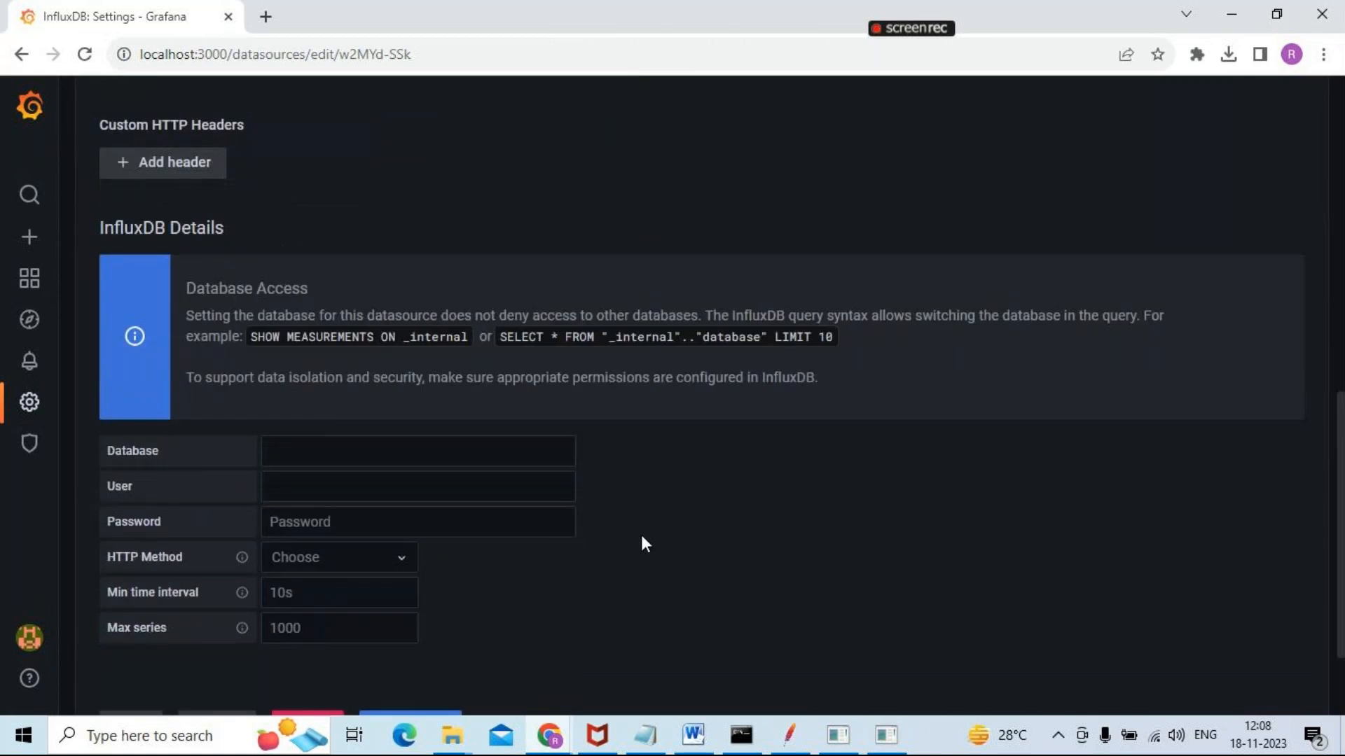
left_click(288, 453)
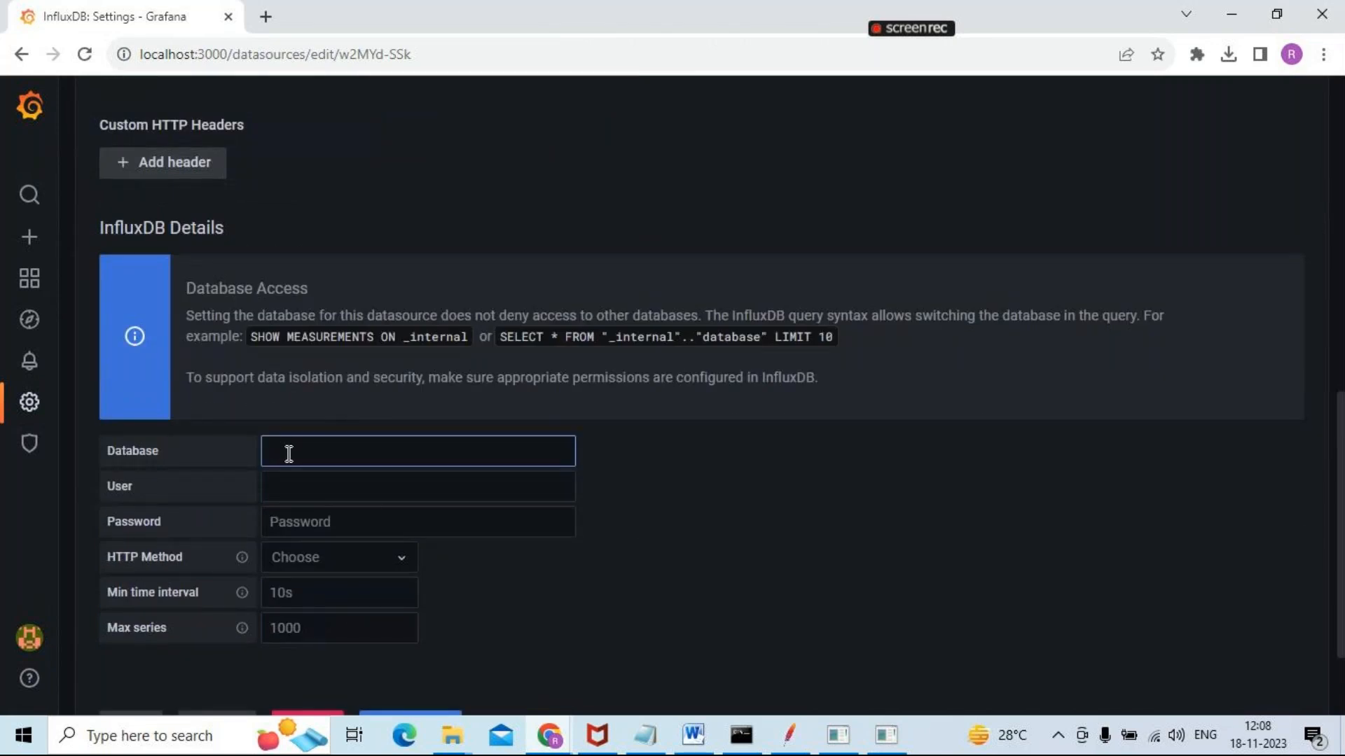
mouse_move(888, 746)
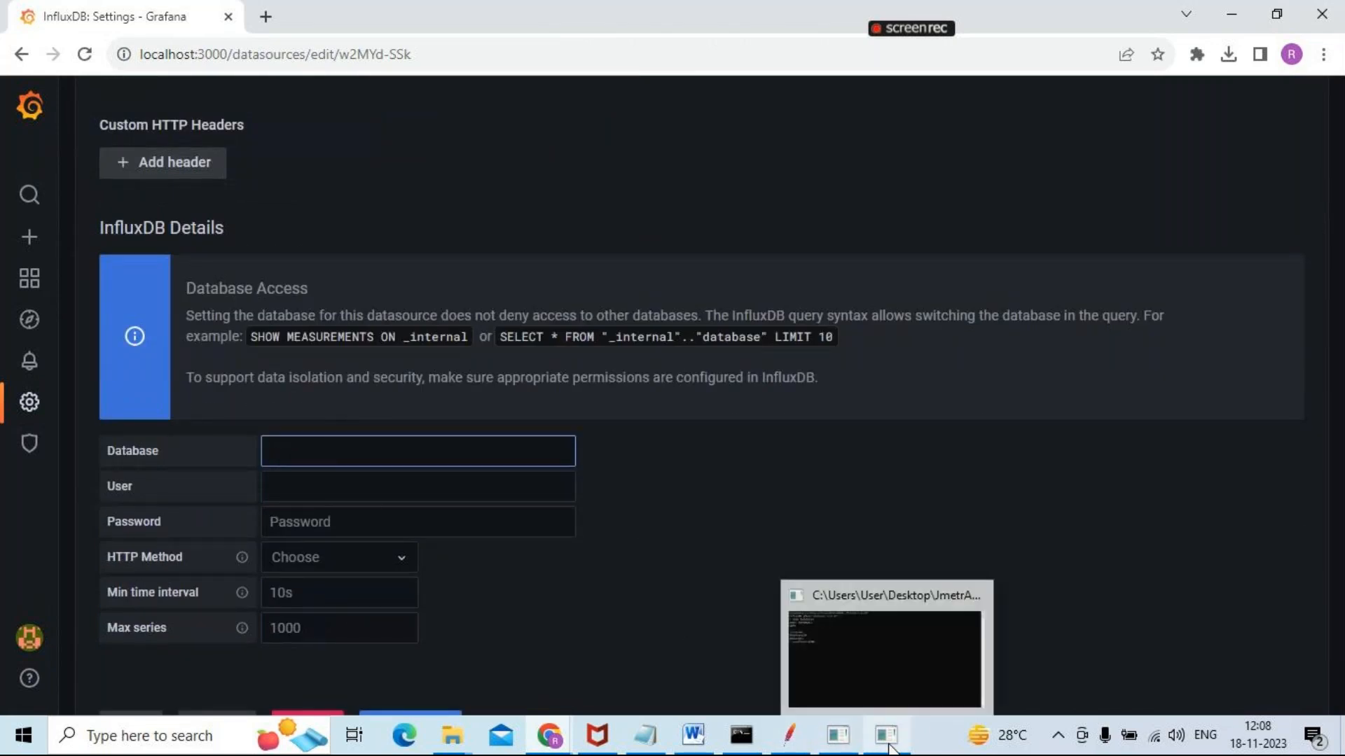
left_click(861, 645)
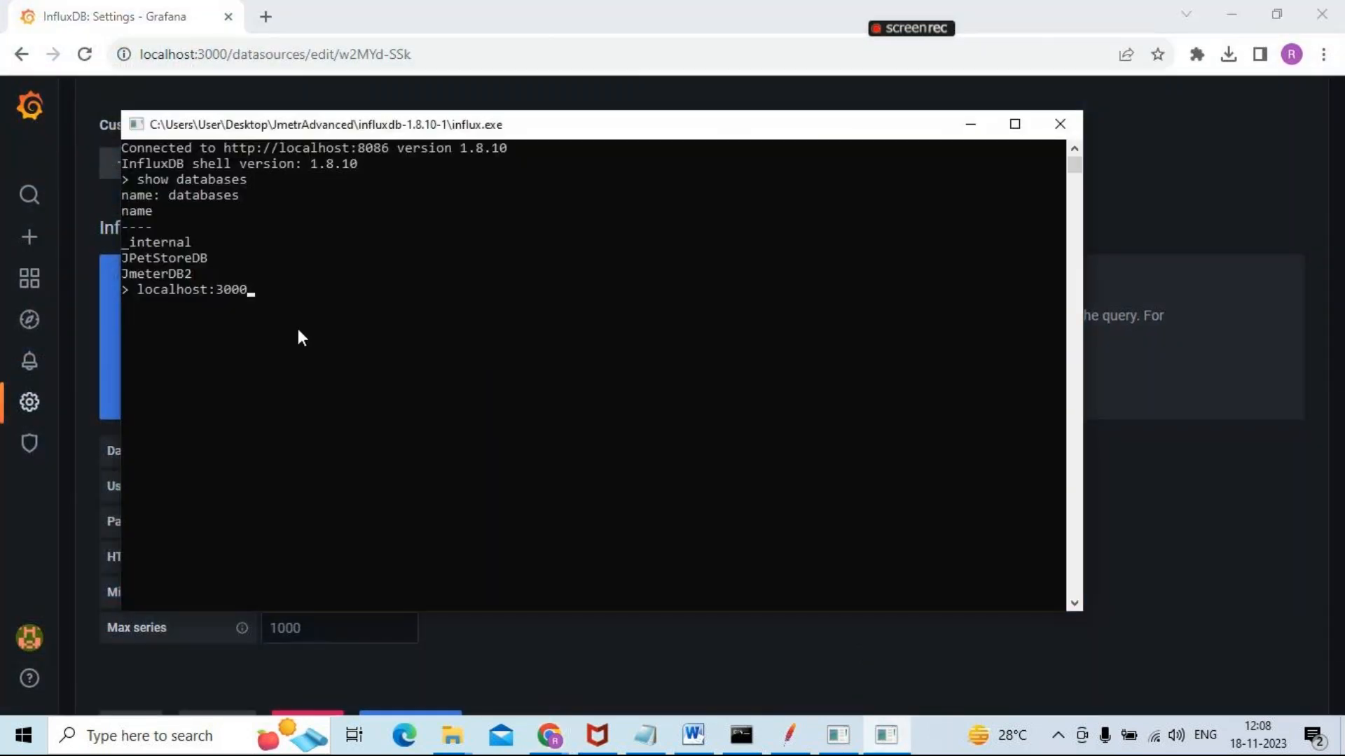
left_click(178, 271)
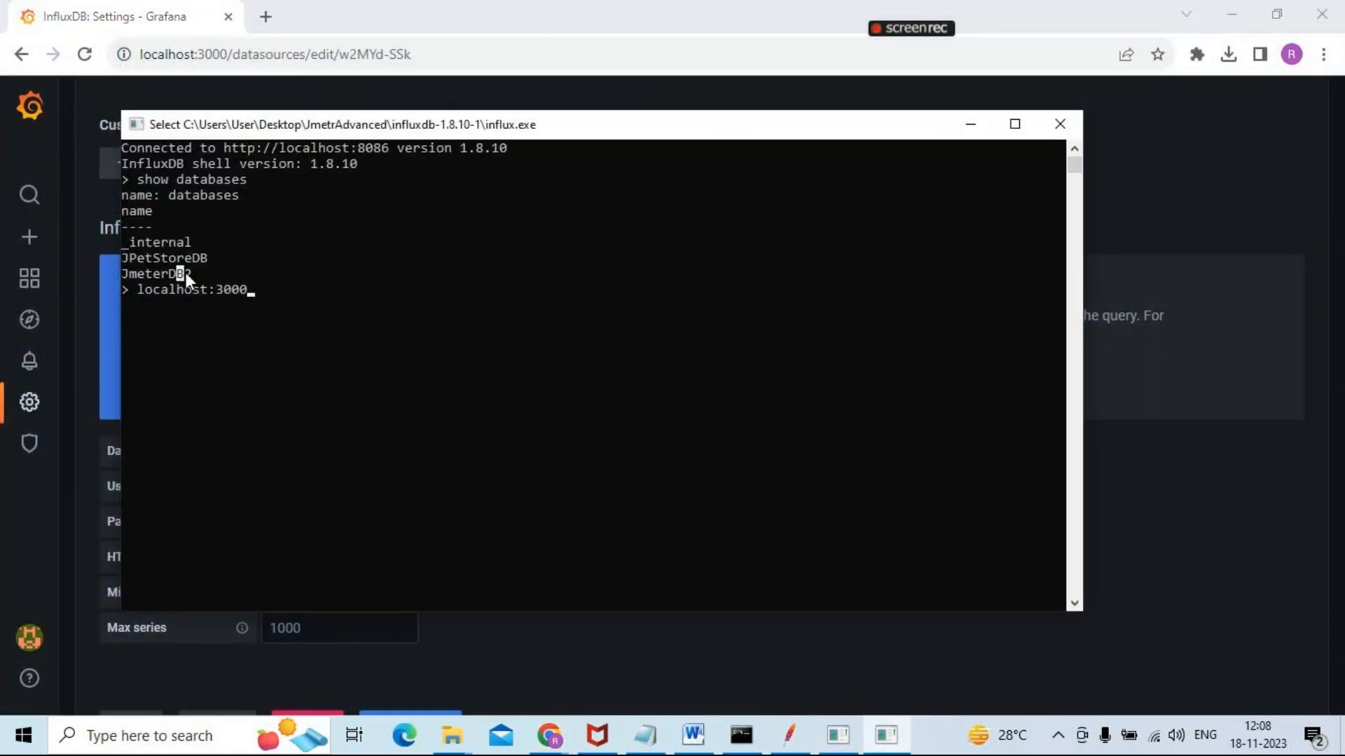
right_click(118, 270)
key("alt+Tab")
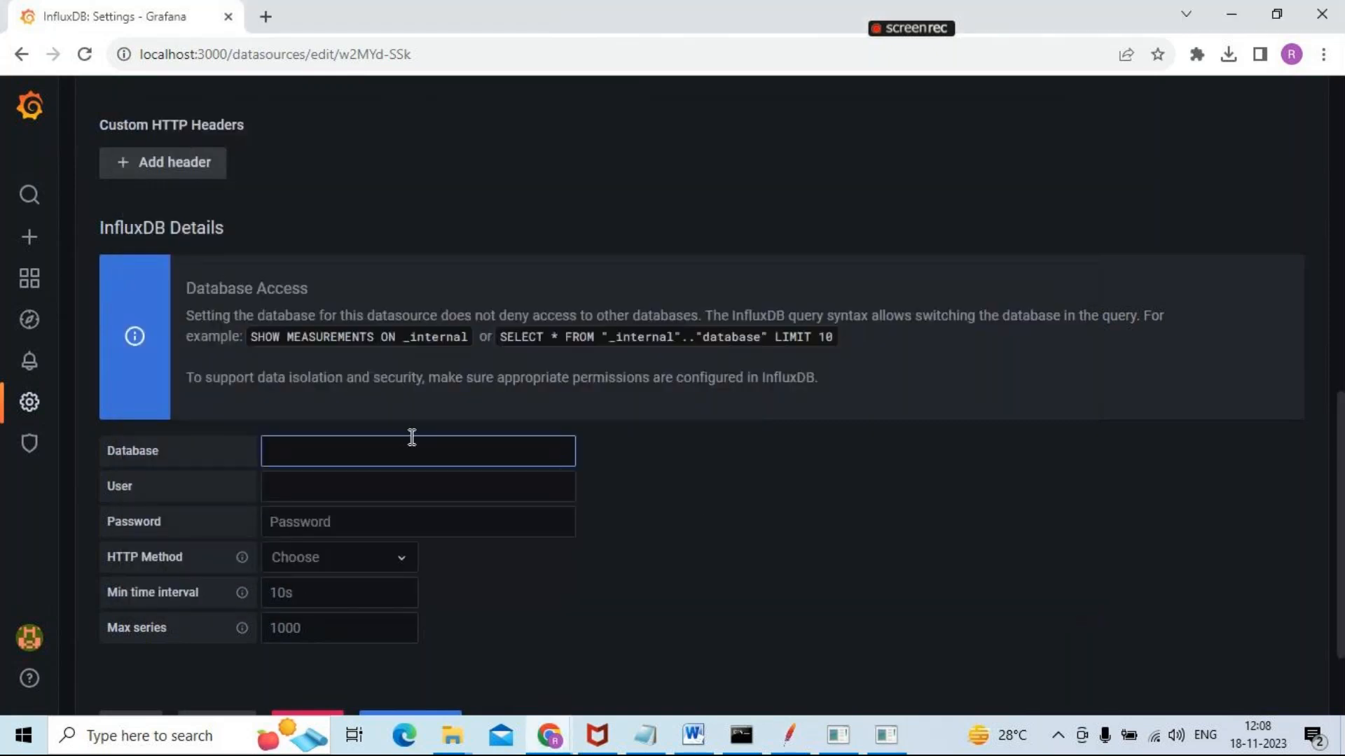
type("JmeterDB2")
Enter Abc2 as the InfluxDB user and fill in the database password
left_click(294, 489)
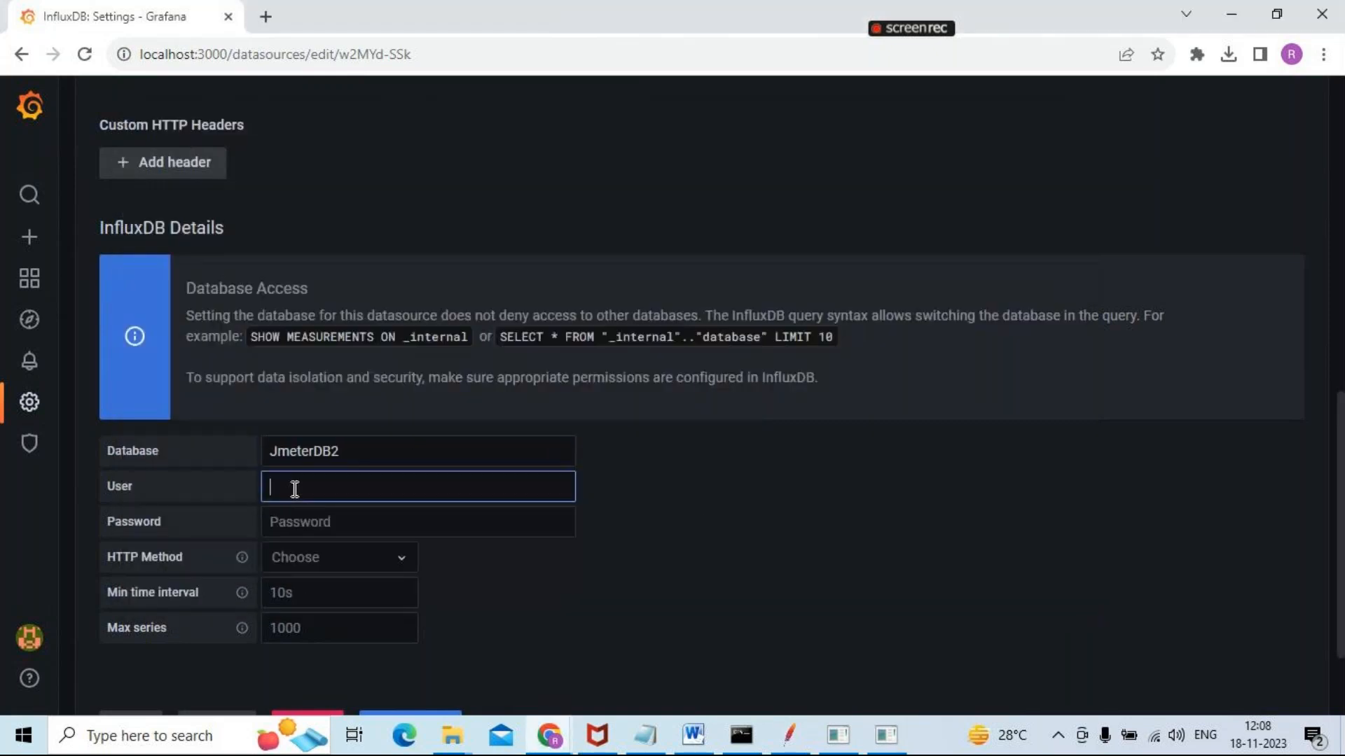
type("Abcd")
left_click(357, 523)
type("•••••")
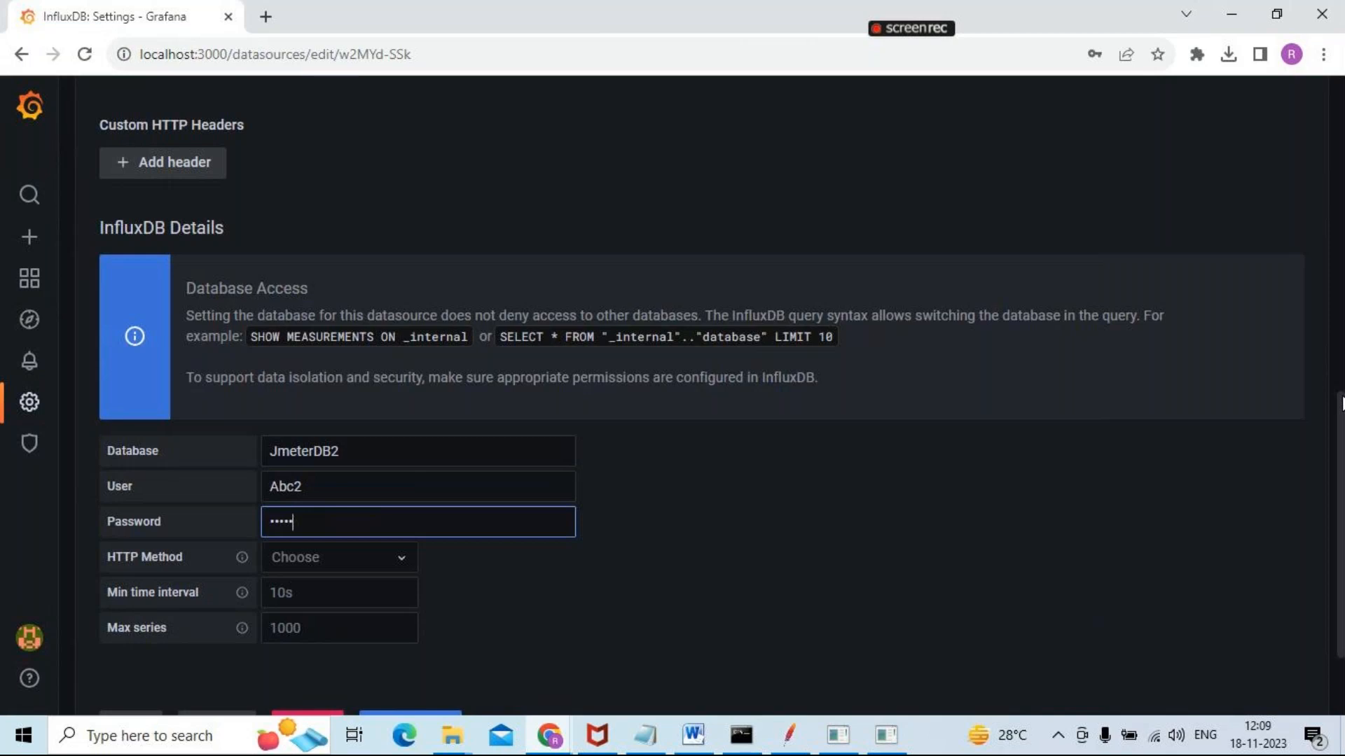
Choose GET as the HTTP method in the InfluxDB details
scroll(1341, 403, "down", 2)
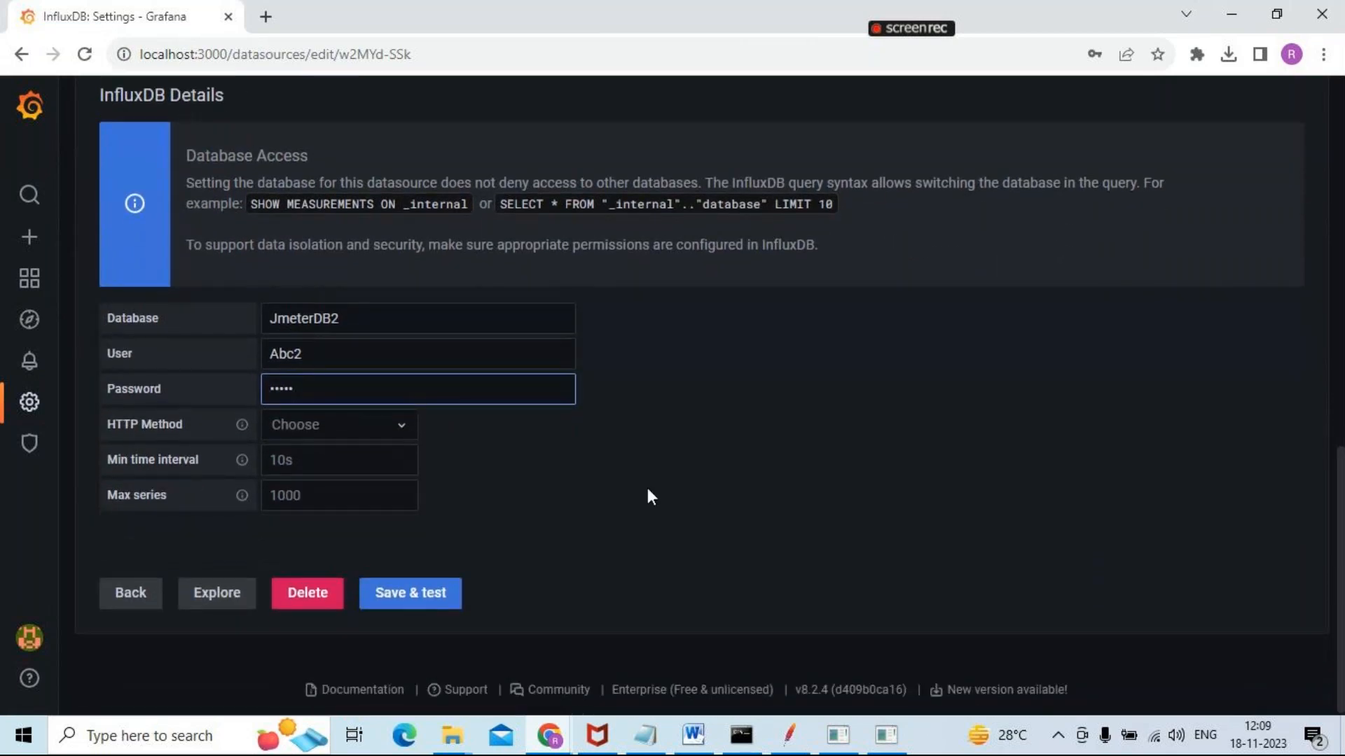
mouse_move(216, 418)
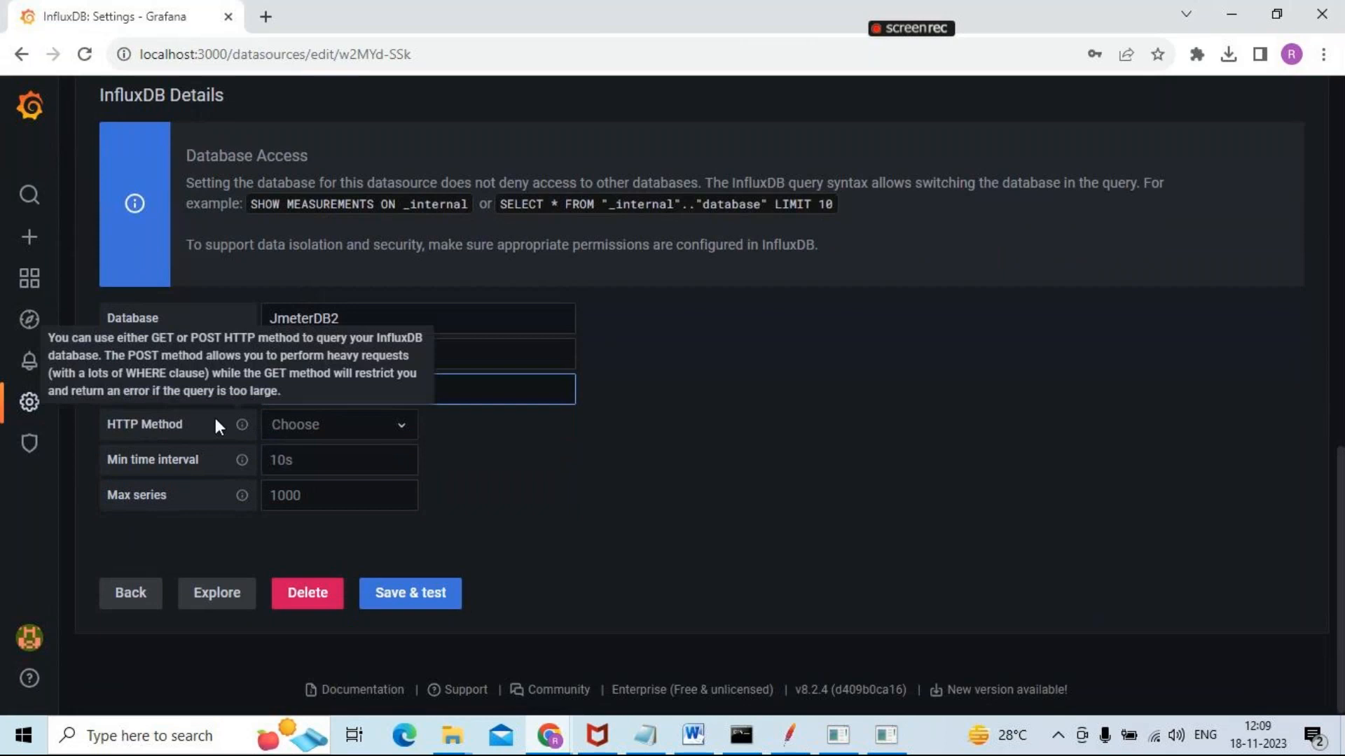
left_click(308, 428)
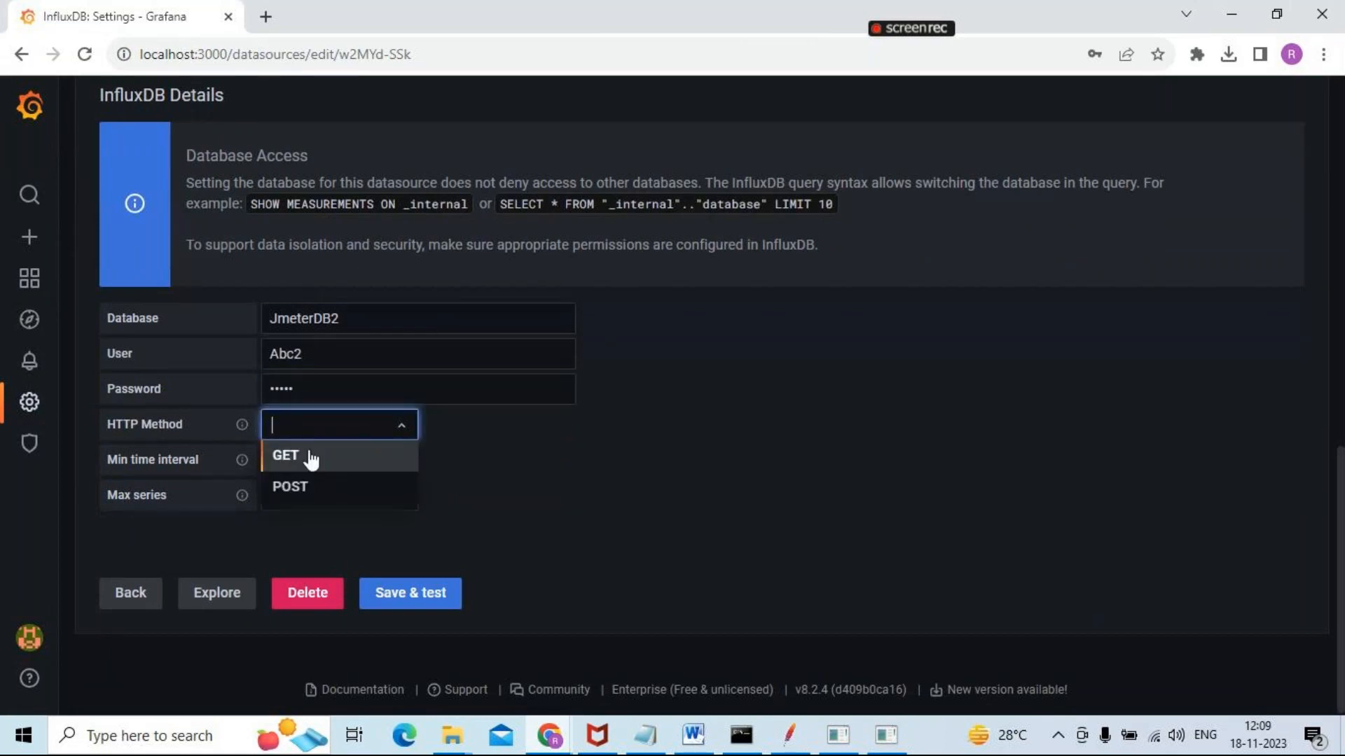
left_click(311, 454)
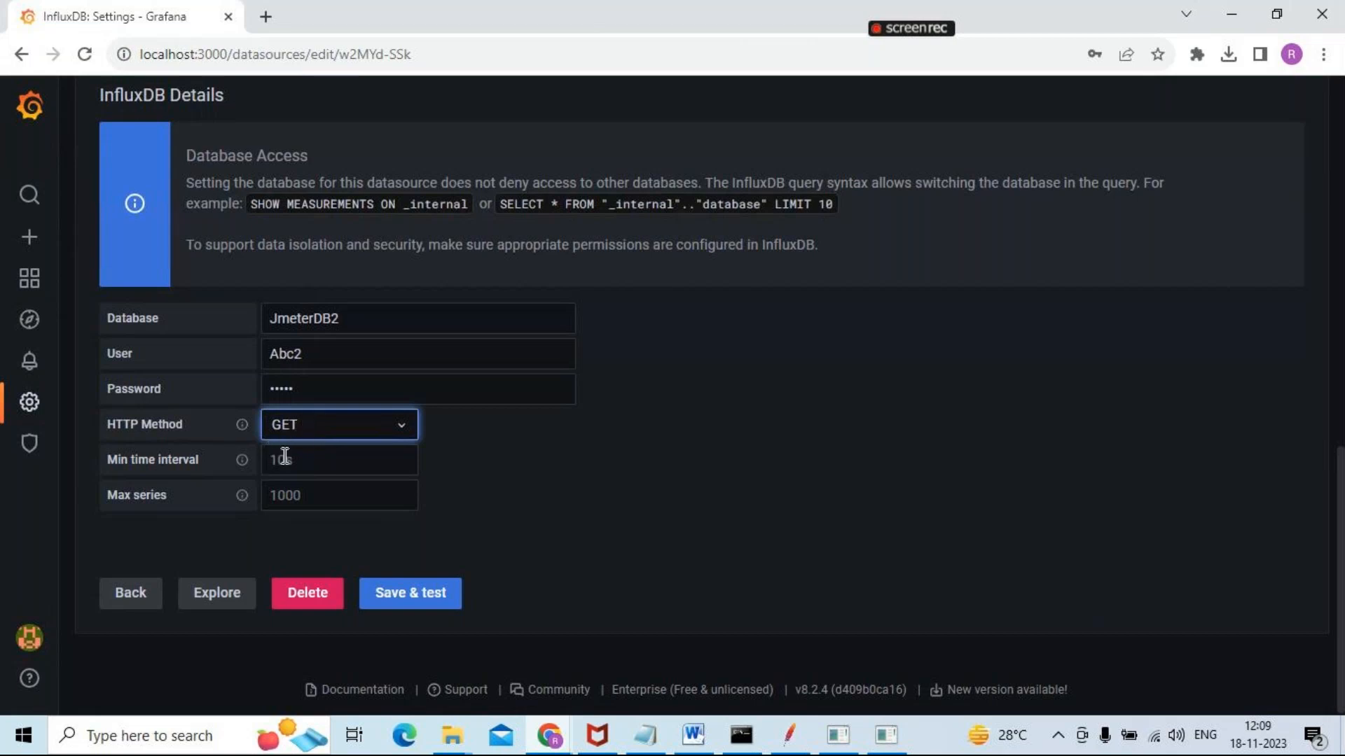
Set the min time interval to 5s and save and test the data source
left_click(286, 458)
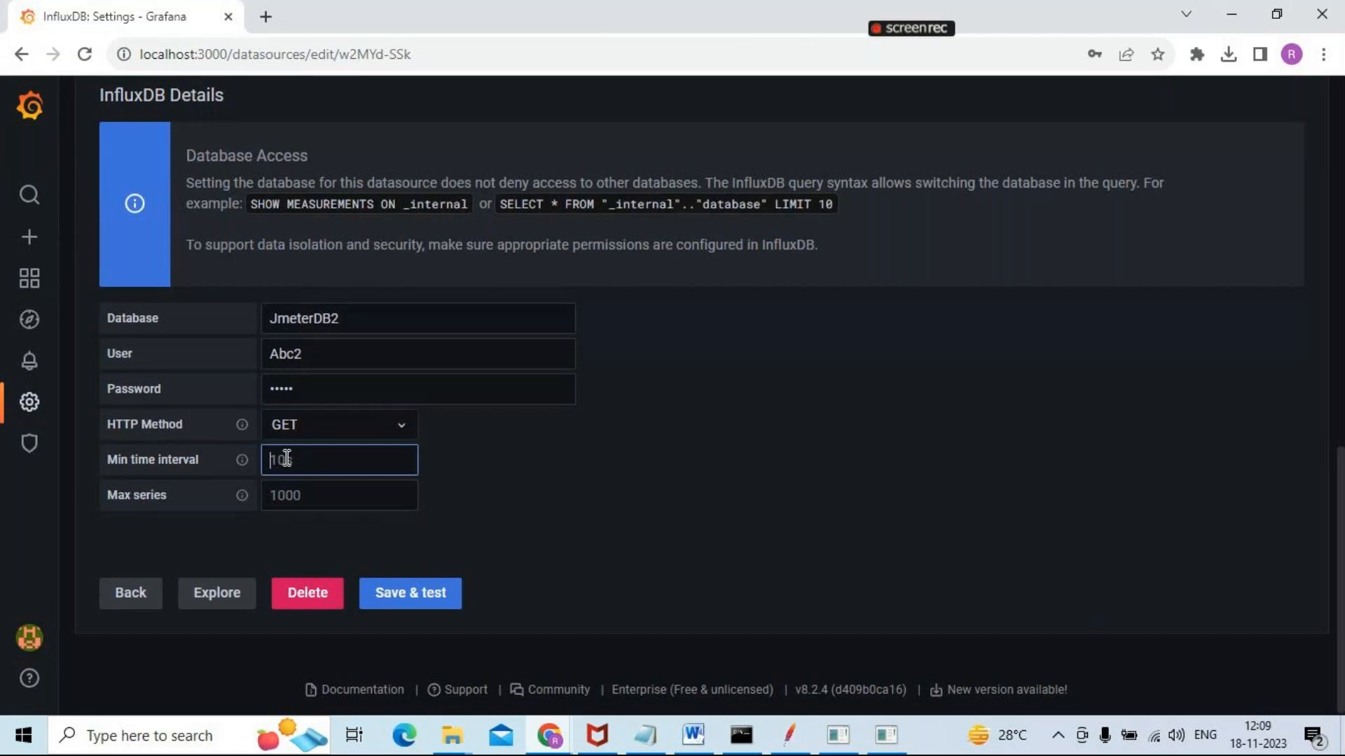
type("5s")
left_click(423, 601)
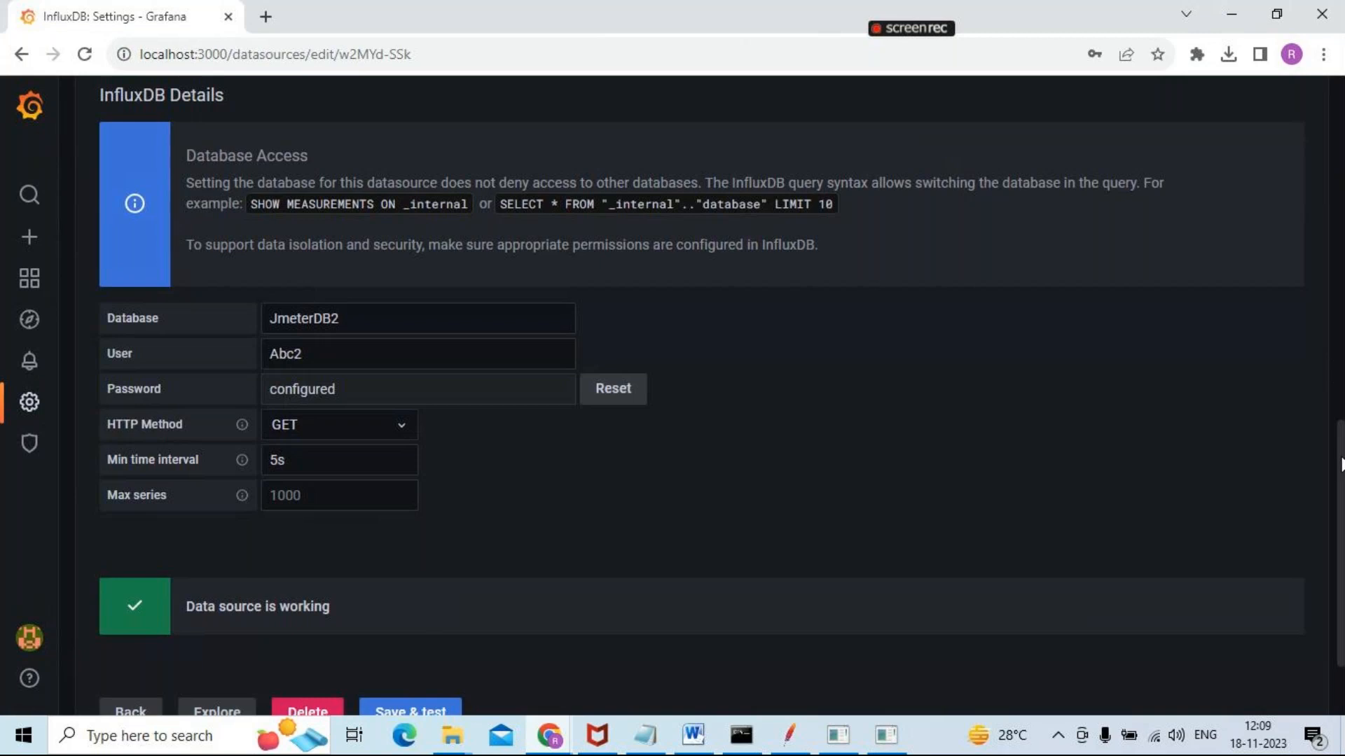
Switch to the Word integration notes and highlight the Step19 message requirement and the Step20 instruction to create or import a dashboard
left_click_drag(1341, 457, 1342, 158)
key("alt+Tab")
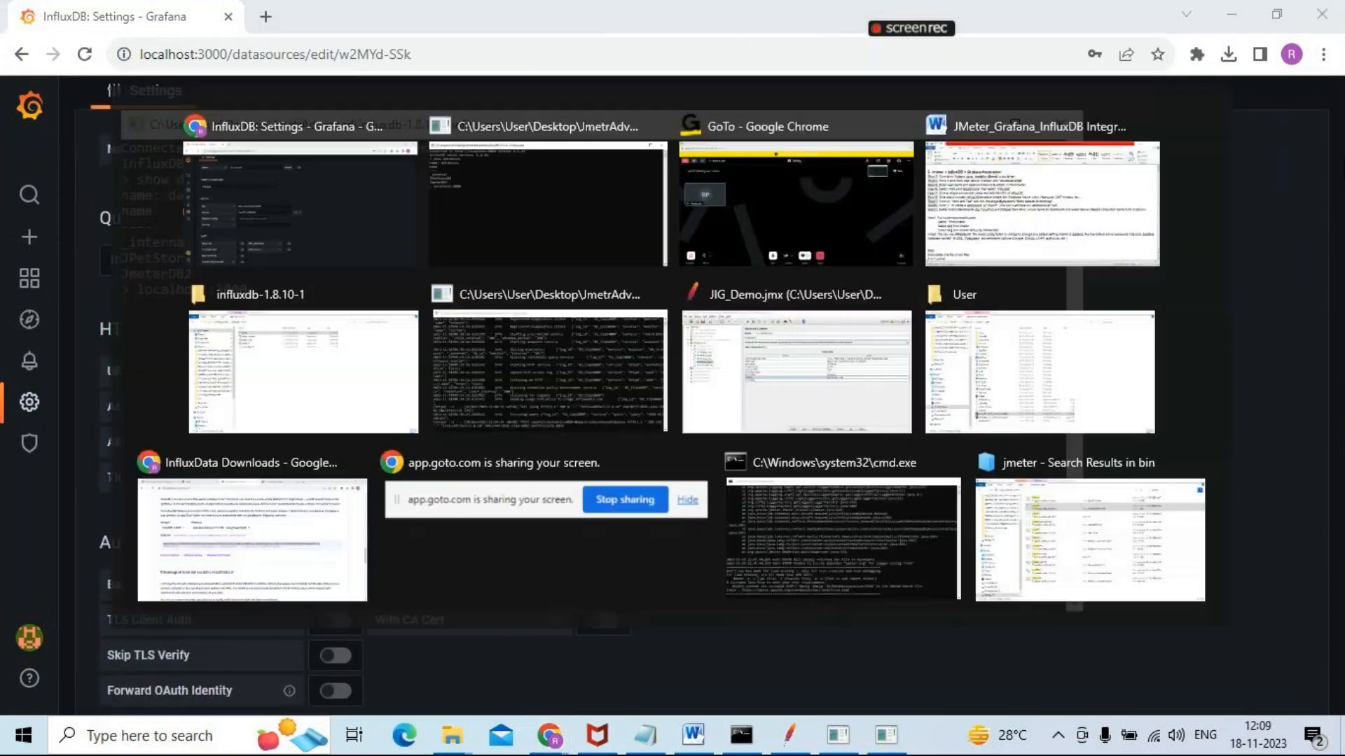
key("alt+Tab")
key("Tab")
key("Tab")
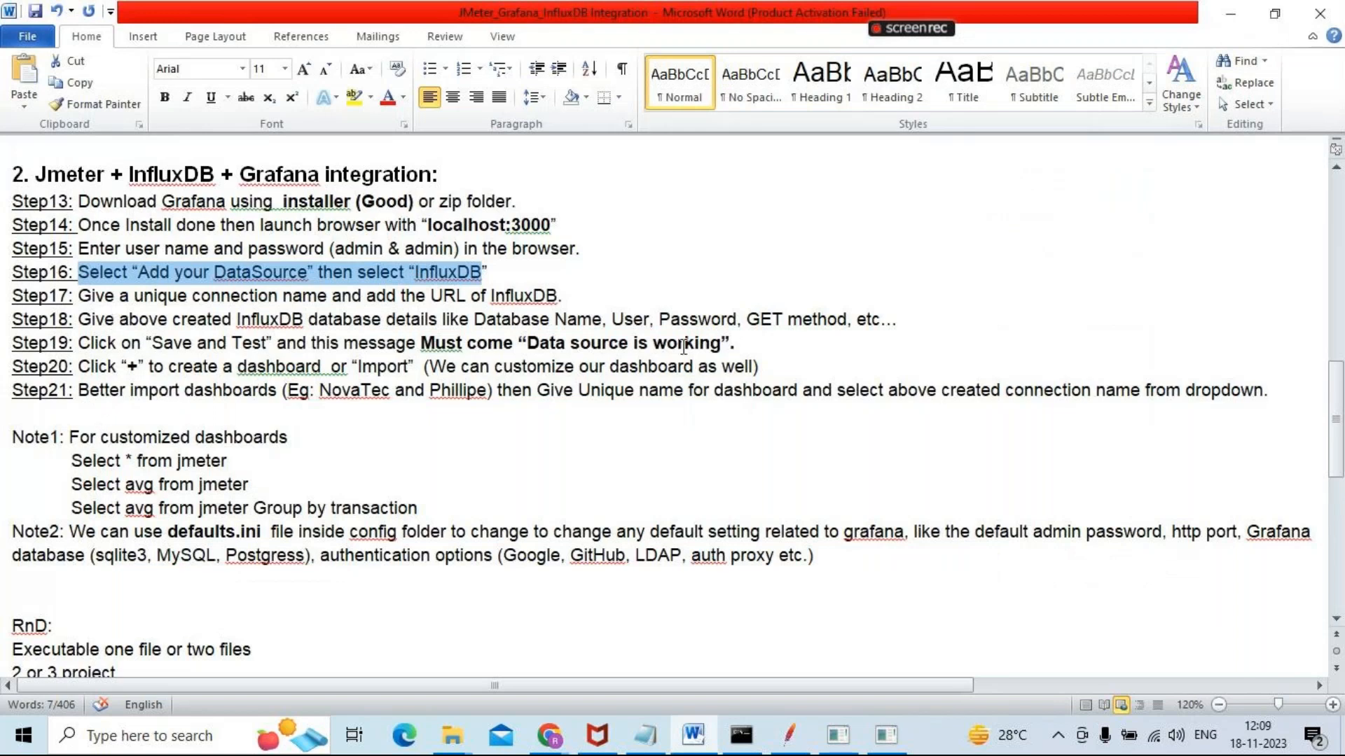
left_click_drag(735, 343, 384, 346)
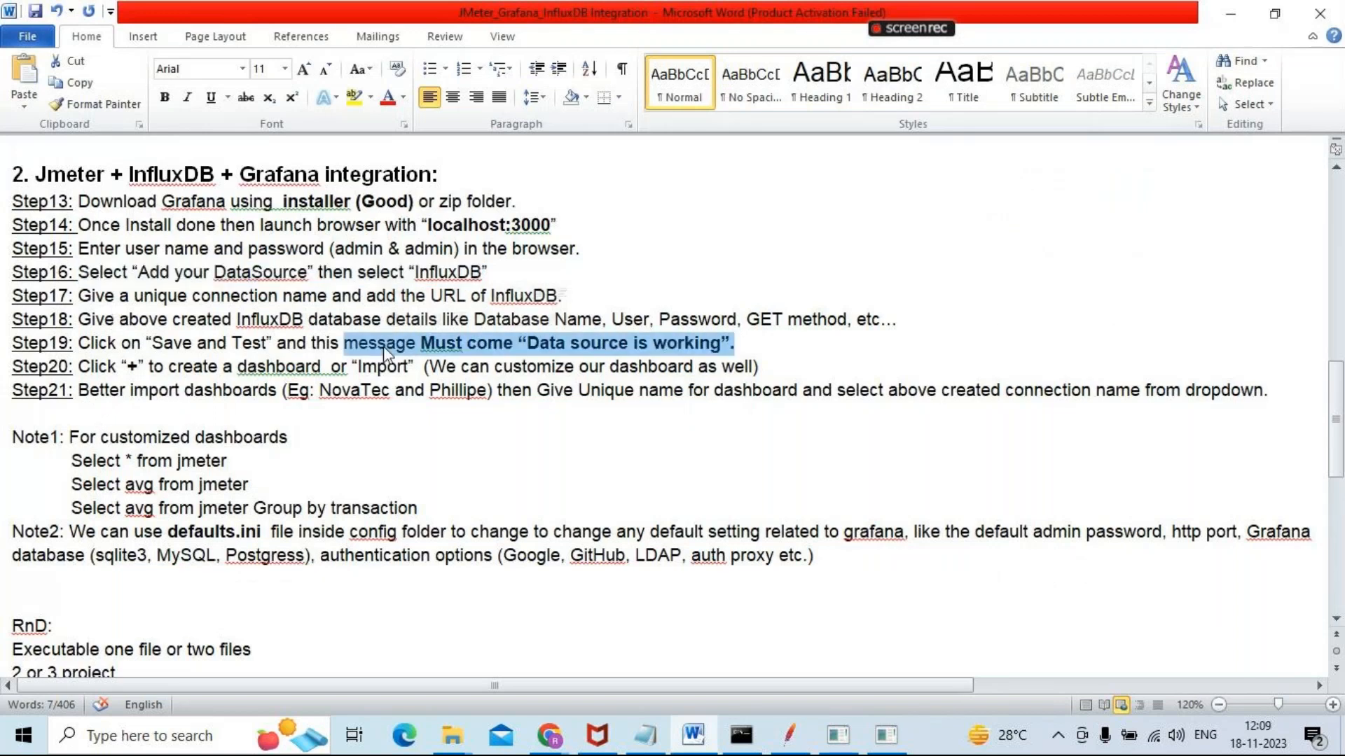
left_click_drag(168, 367, 405, 371)
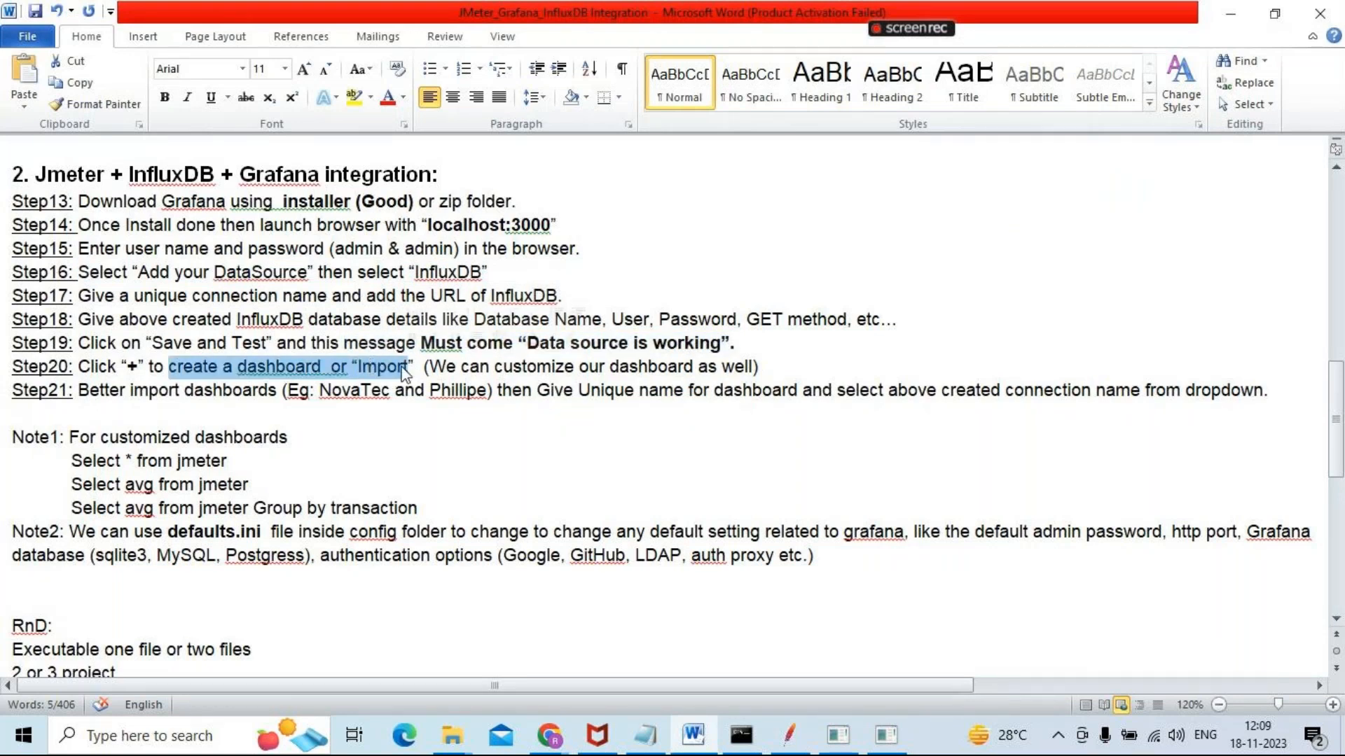
Minimize the influx.exe shell, return to Grafana and open the dashboard import page
key("alt+Tab")
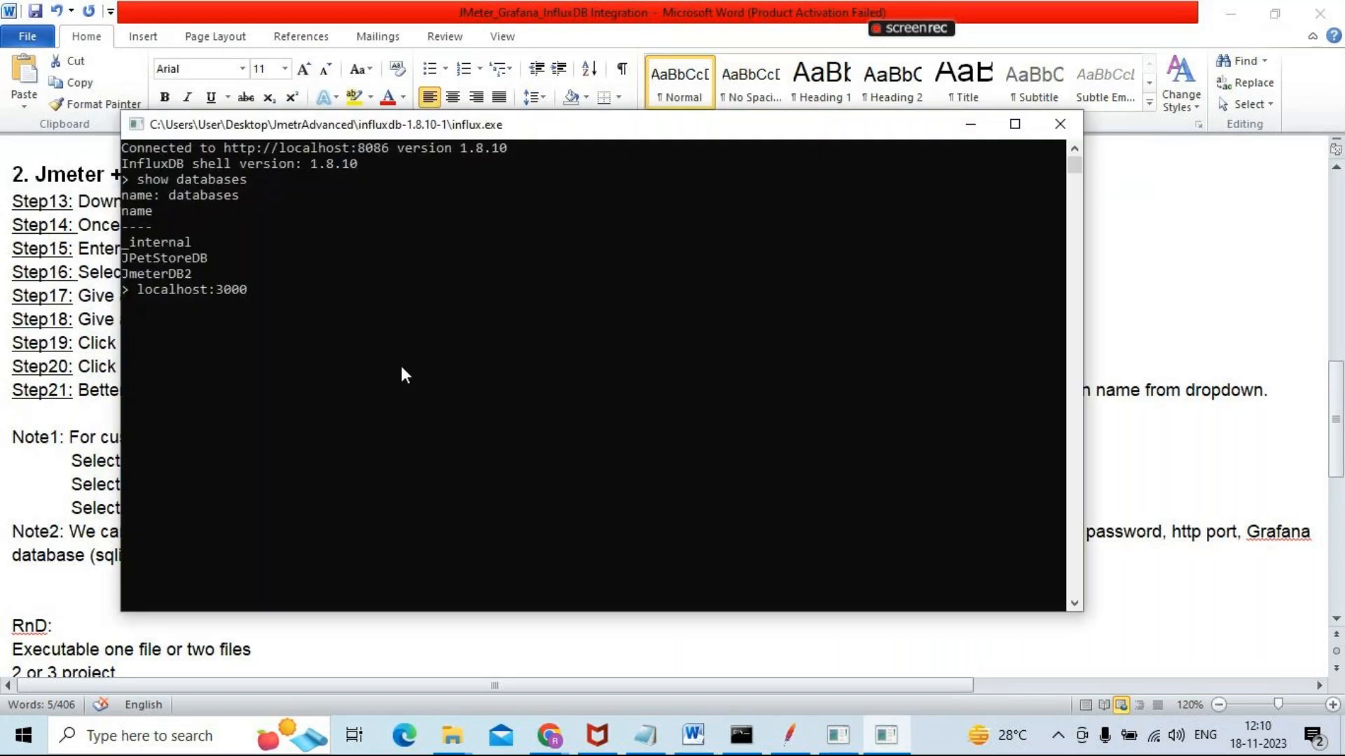
left_click(970, 126)
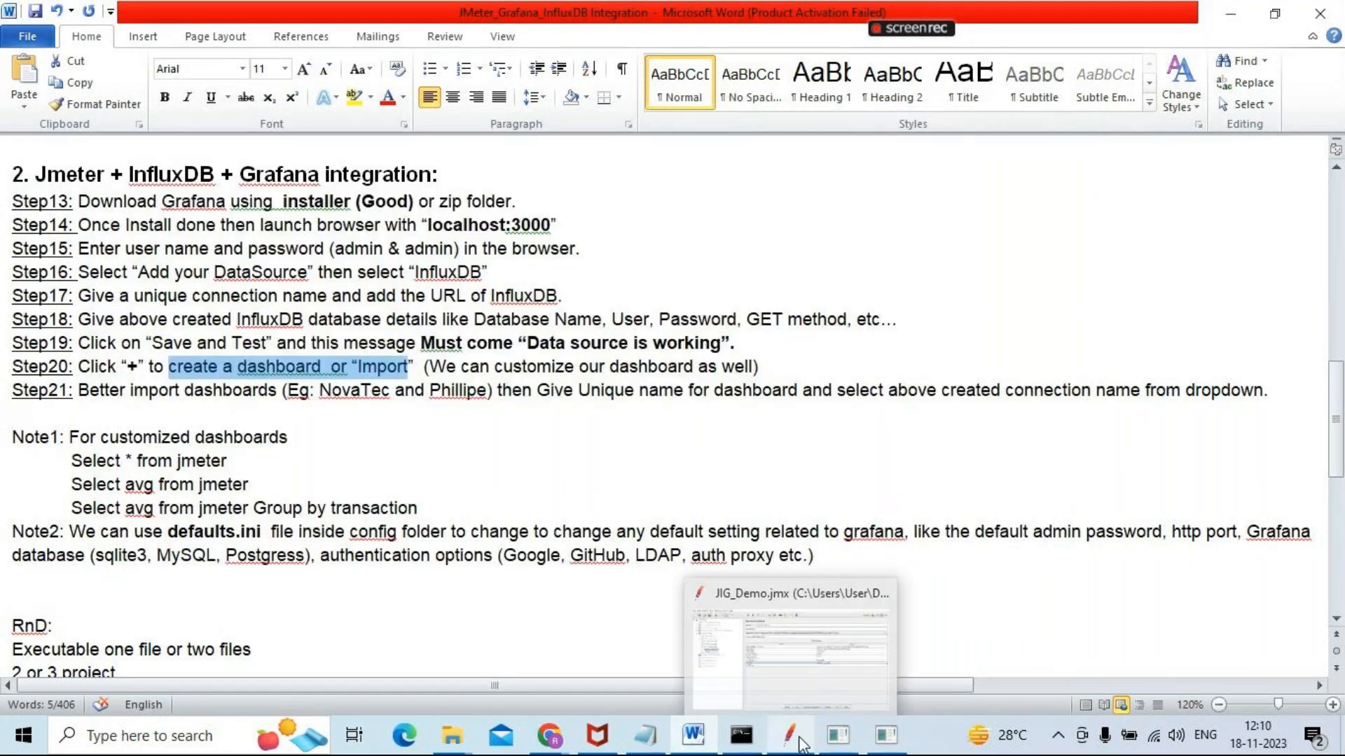
mouse_move(554, 740)
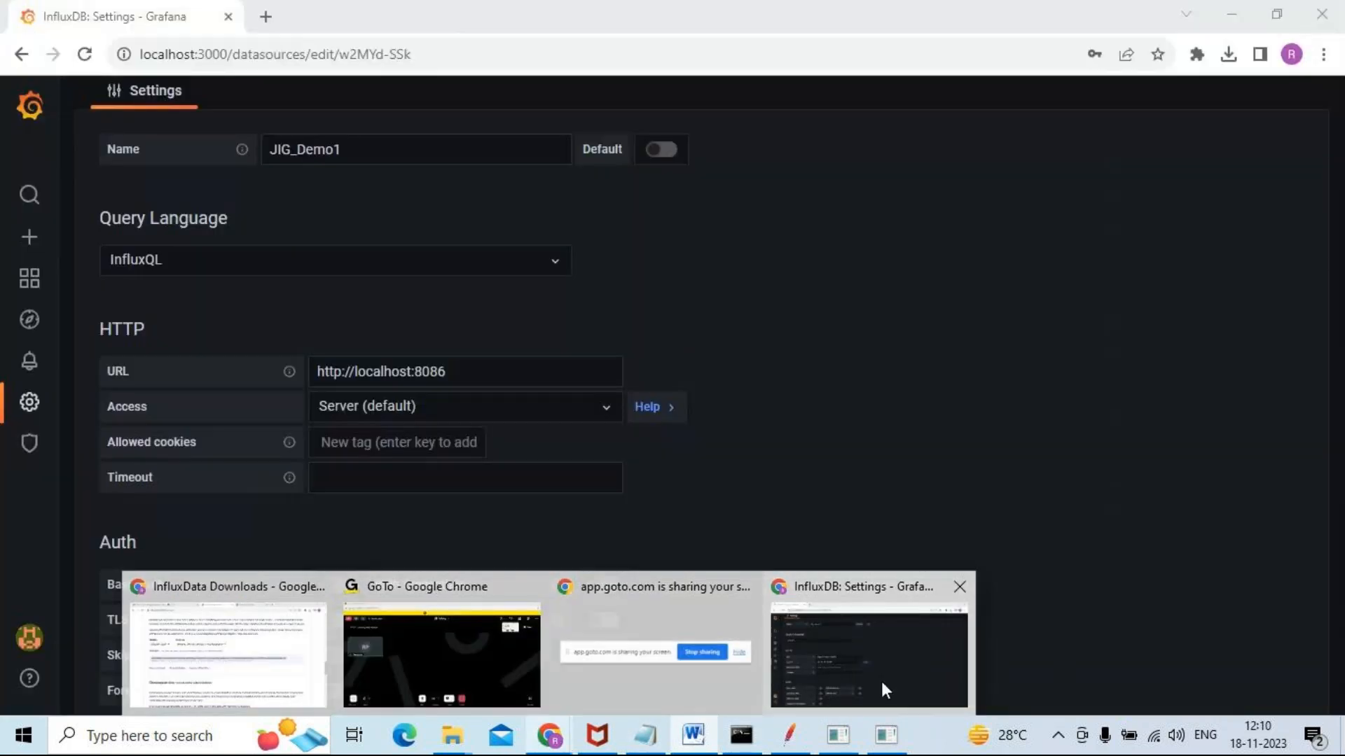
left_click(883, 690)
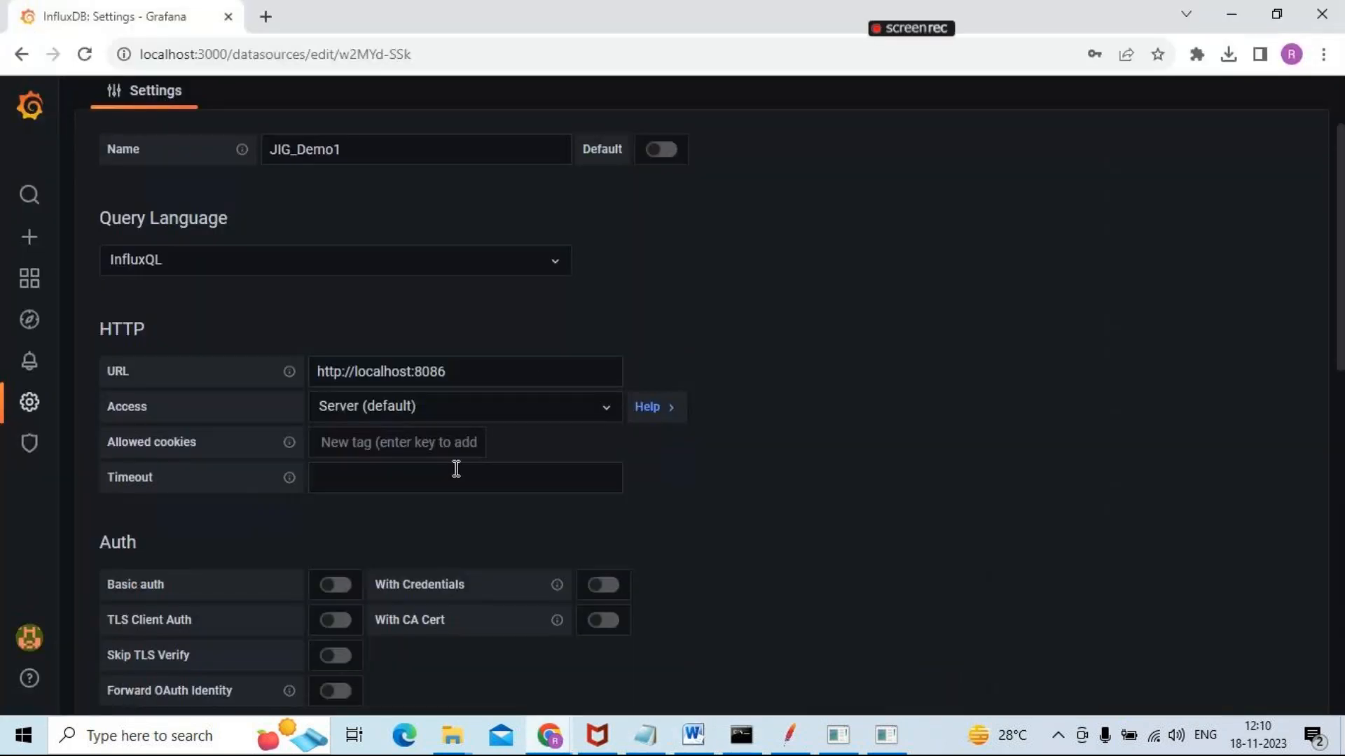
left_click(29, 241)
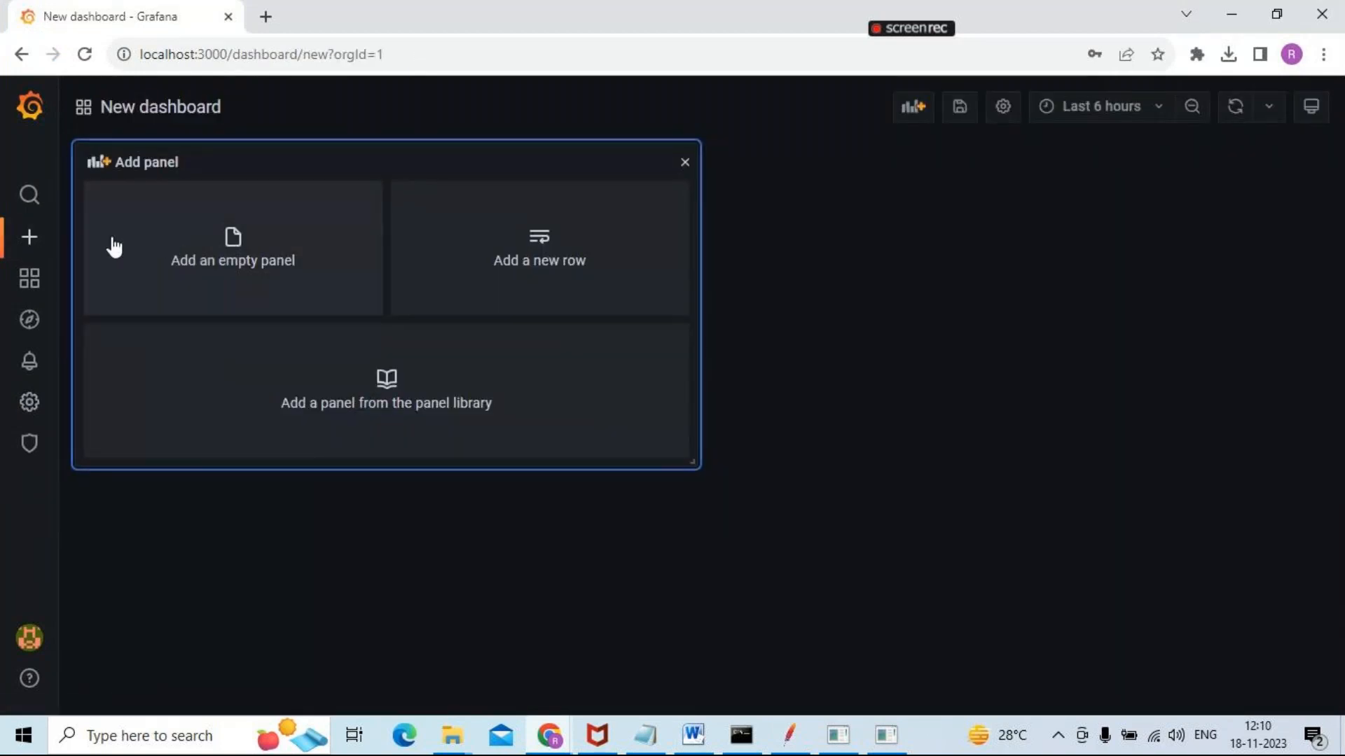
mouse_move(40, 242)
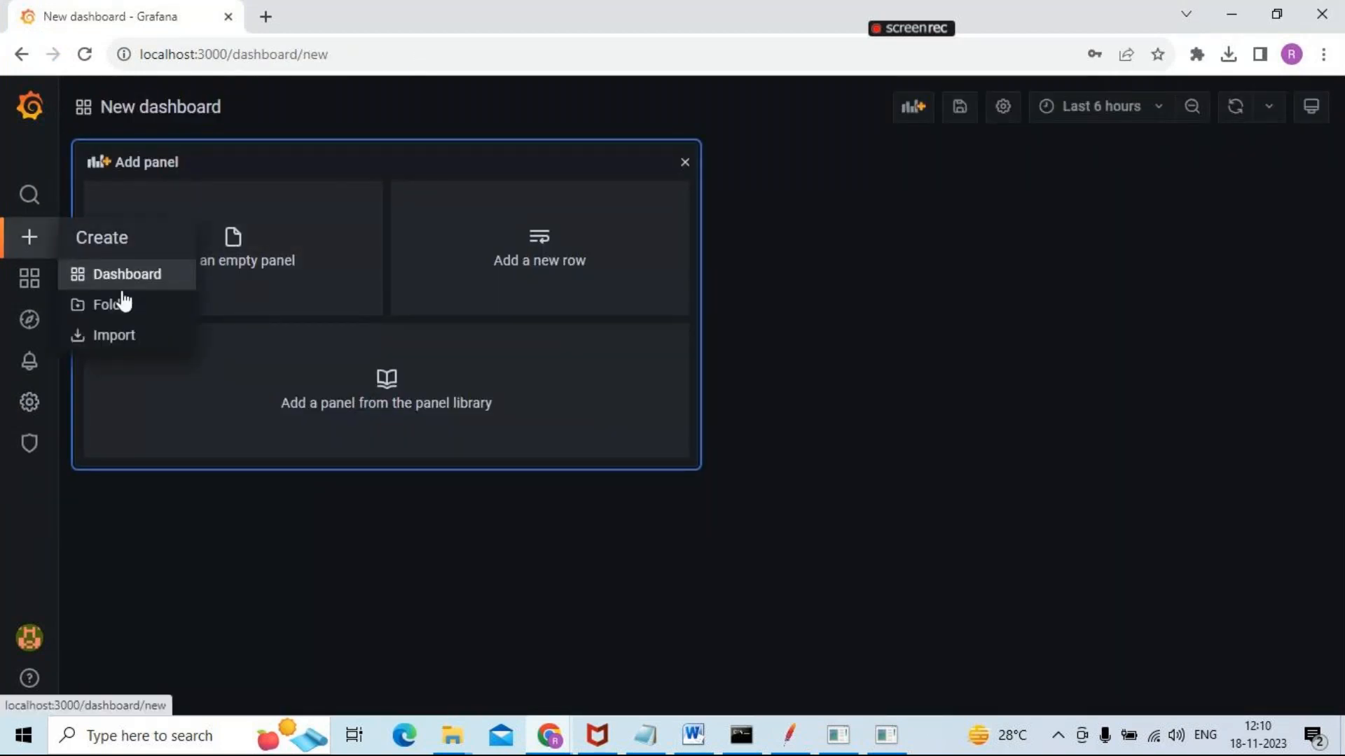
left_click(114, 335)
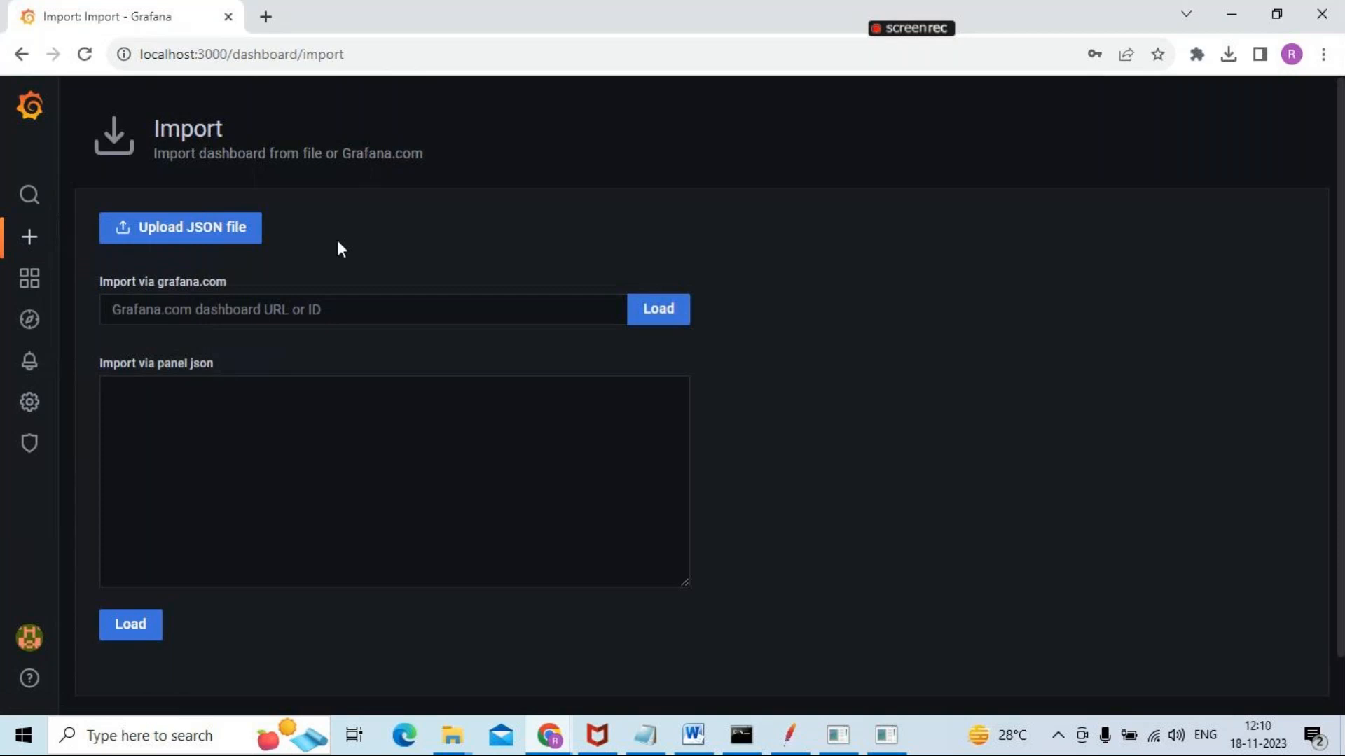
Upload the dashboard file 5496_rev1.json from the Downloads folder for import
left_click(204, 231)
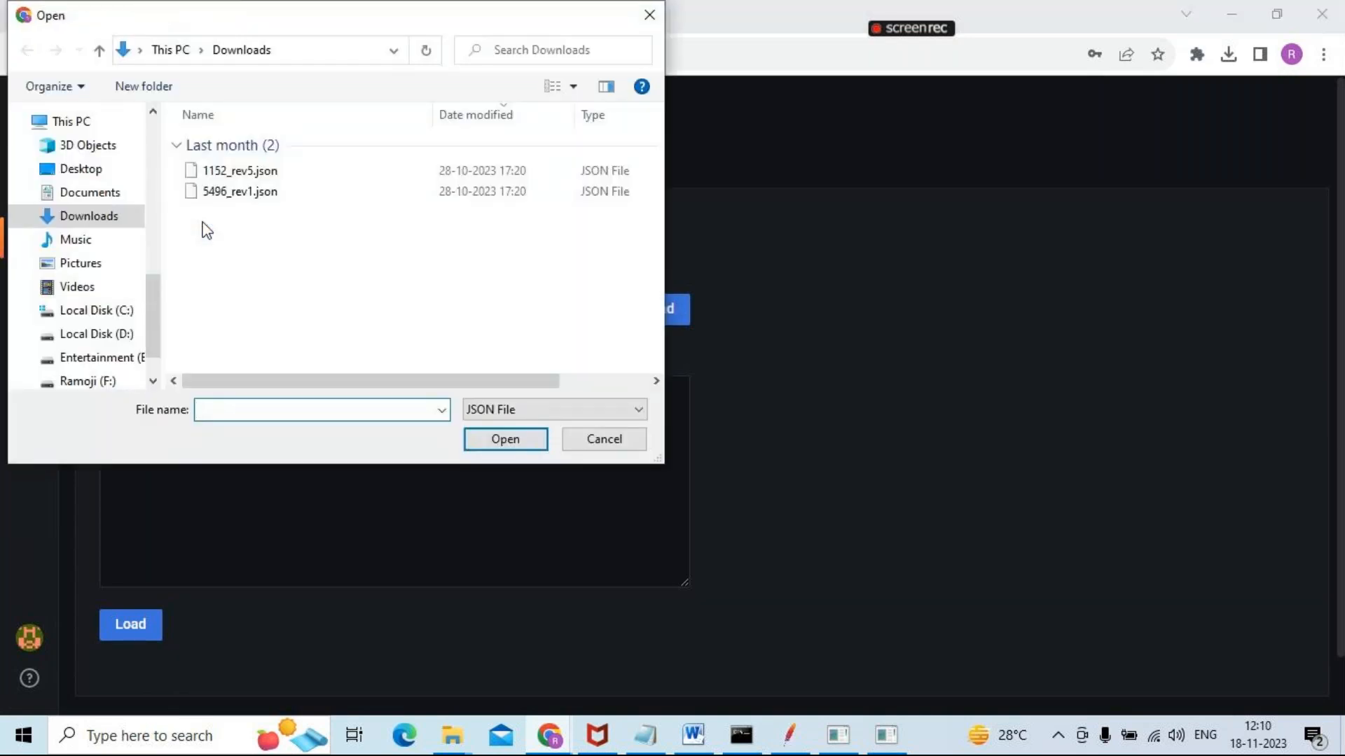
left_click(230, 194)
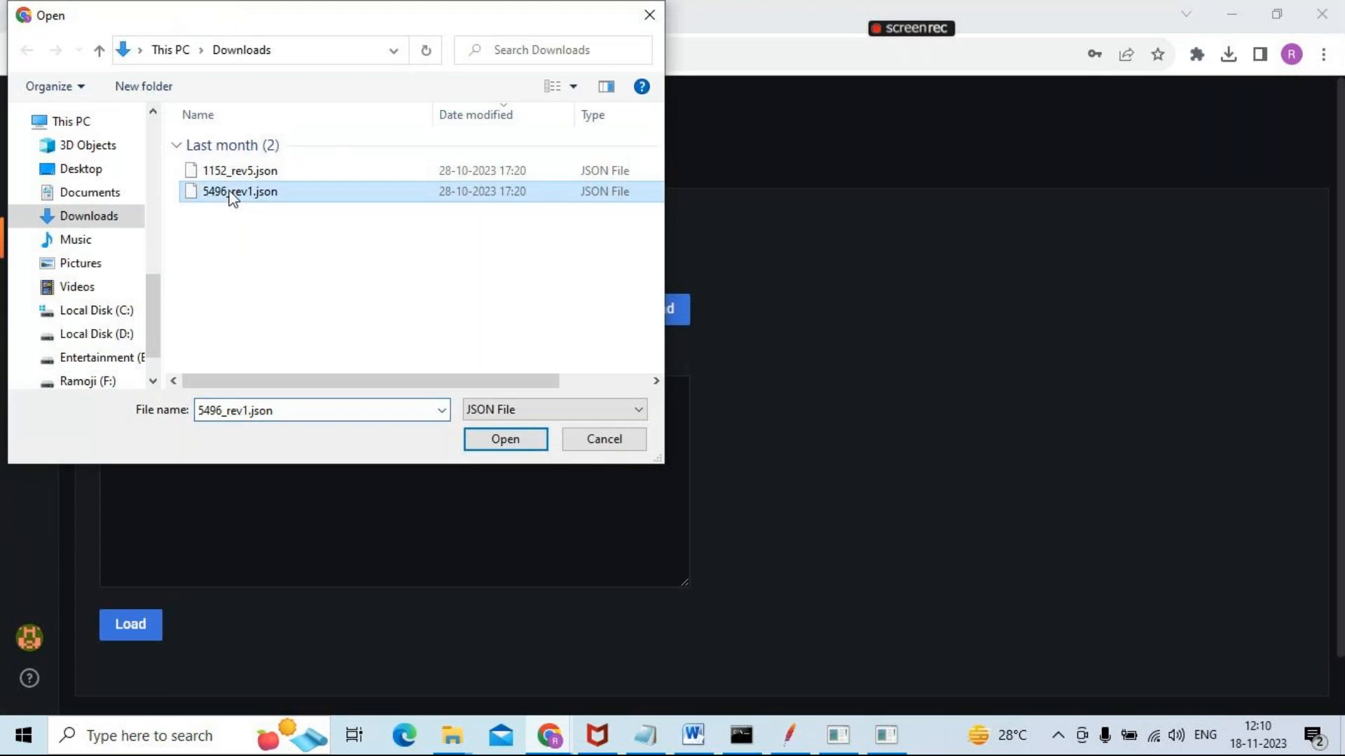
left_click(482, 439)
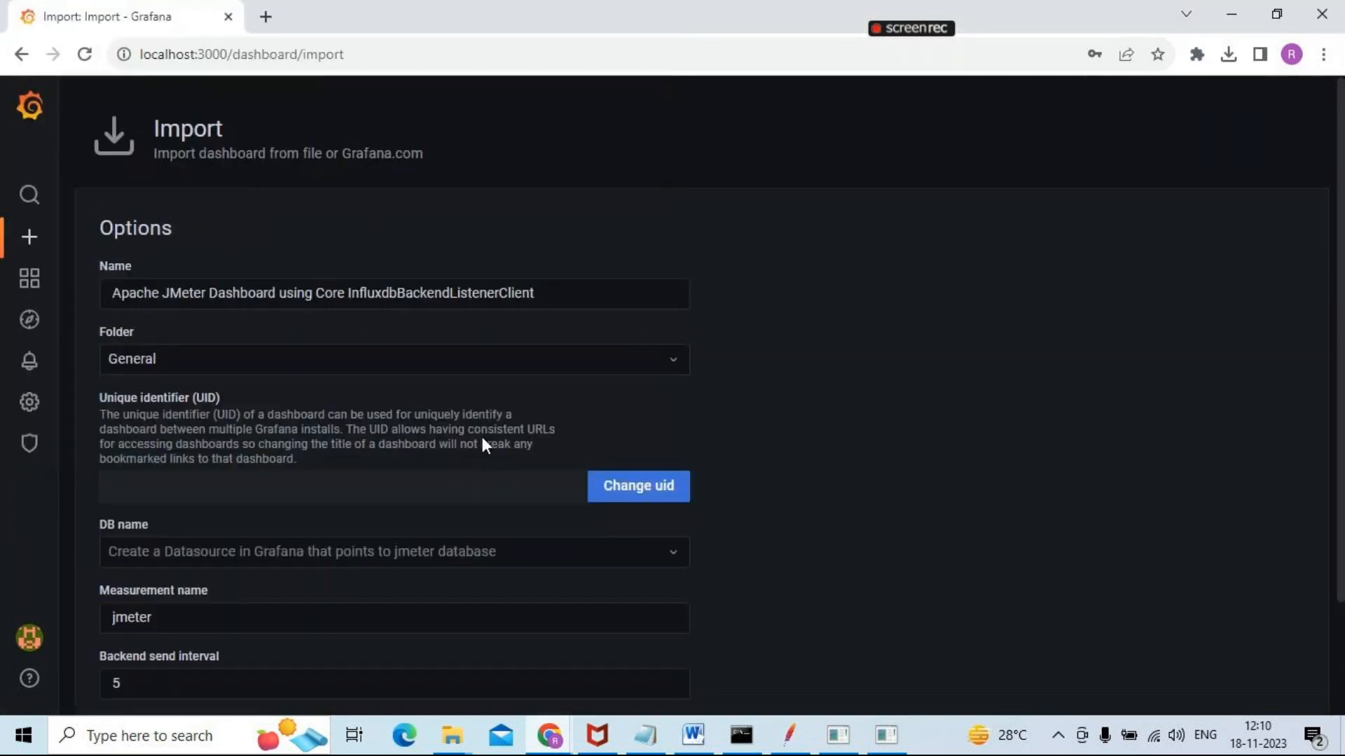
Rename the dashboard being imported as JmeterInfluxGrafDemo
left_click_drag(579, 291, 42, 278)
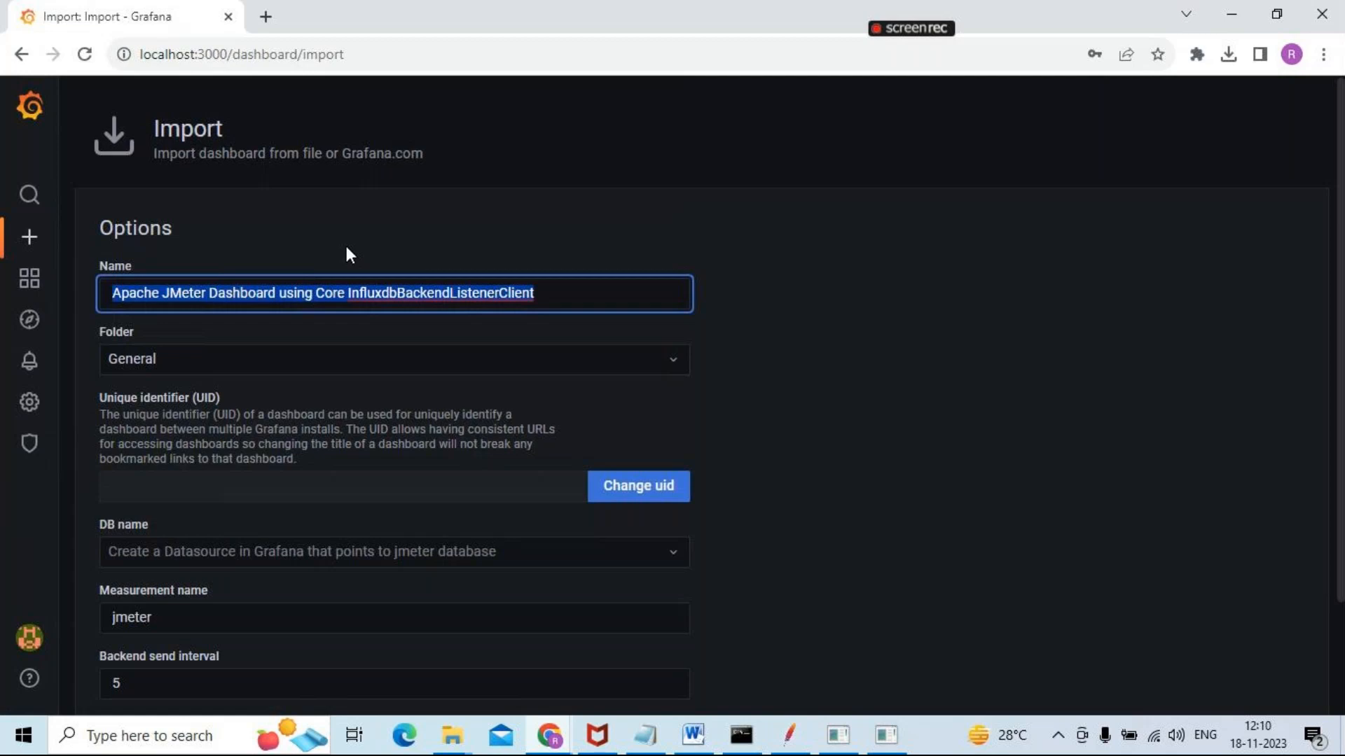
type("JmeterInfluxGra")
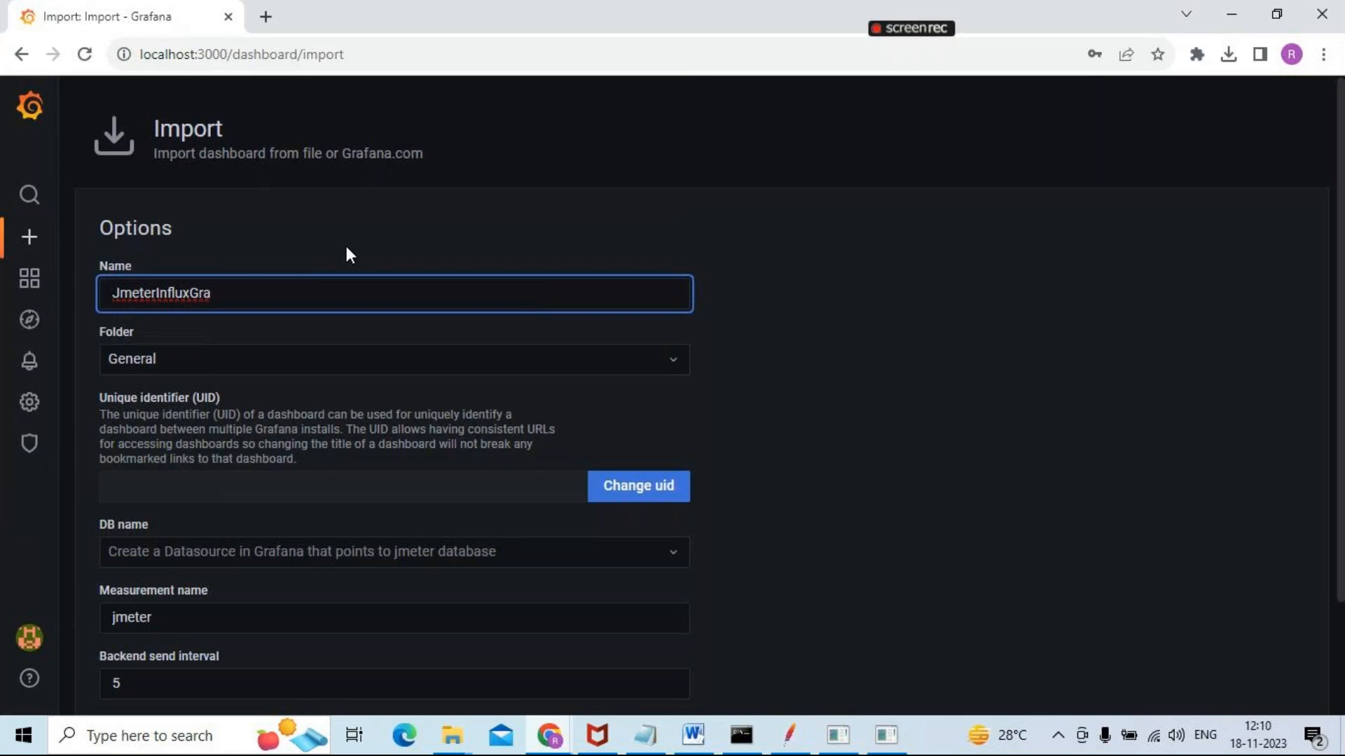
type("fDemo")
Choose JIG_Demo1 as the DB name in the dashboard import options and place the cursor in the measurement name
scroll(1335, 210, "down", 2)
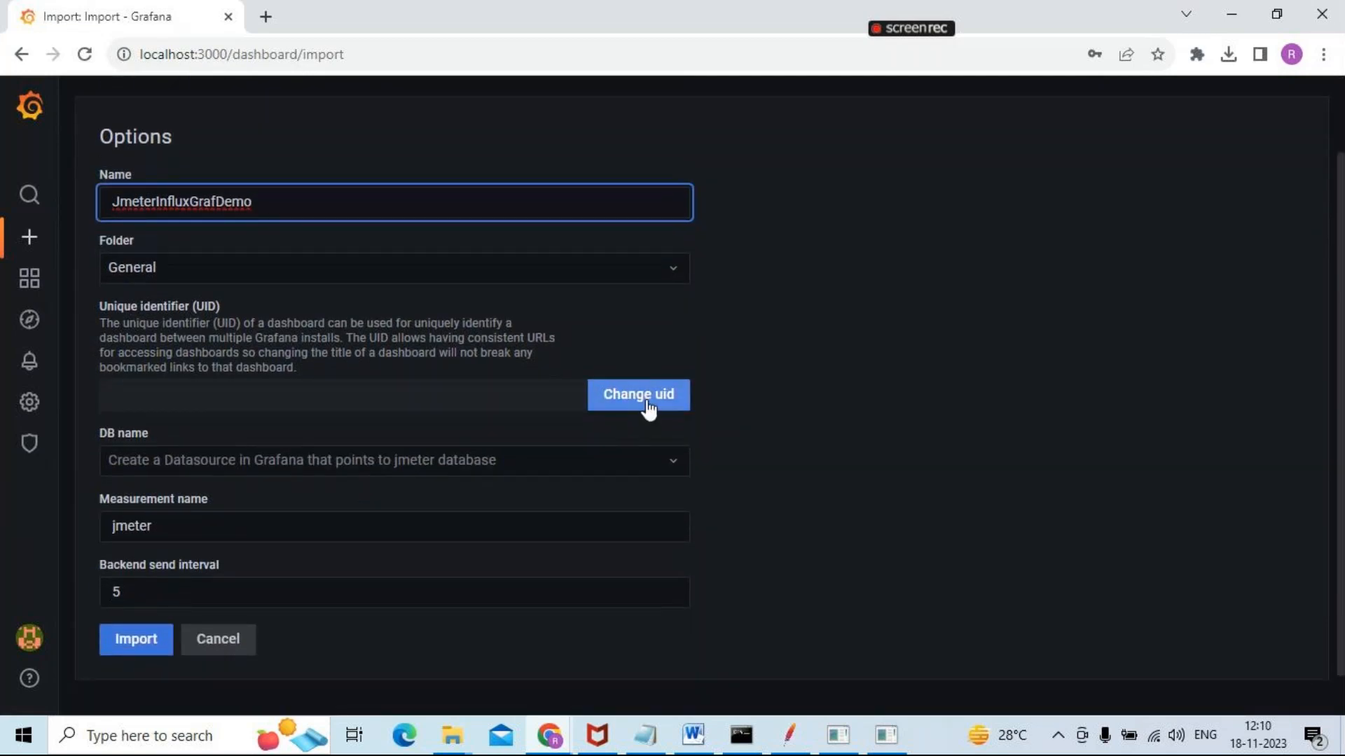
left_click(389, 460)
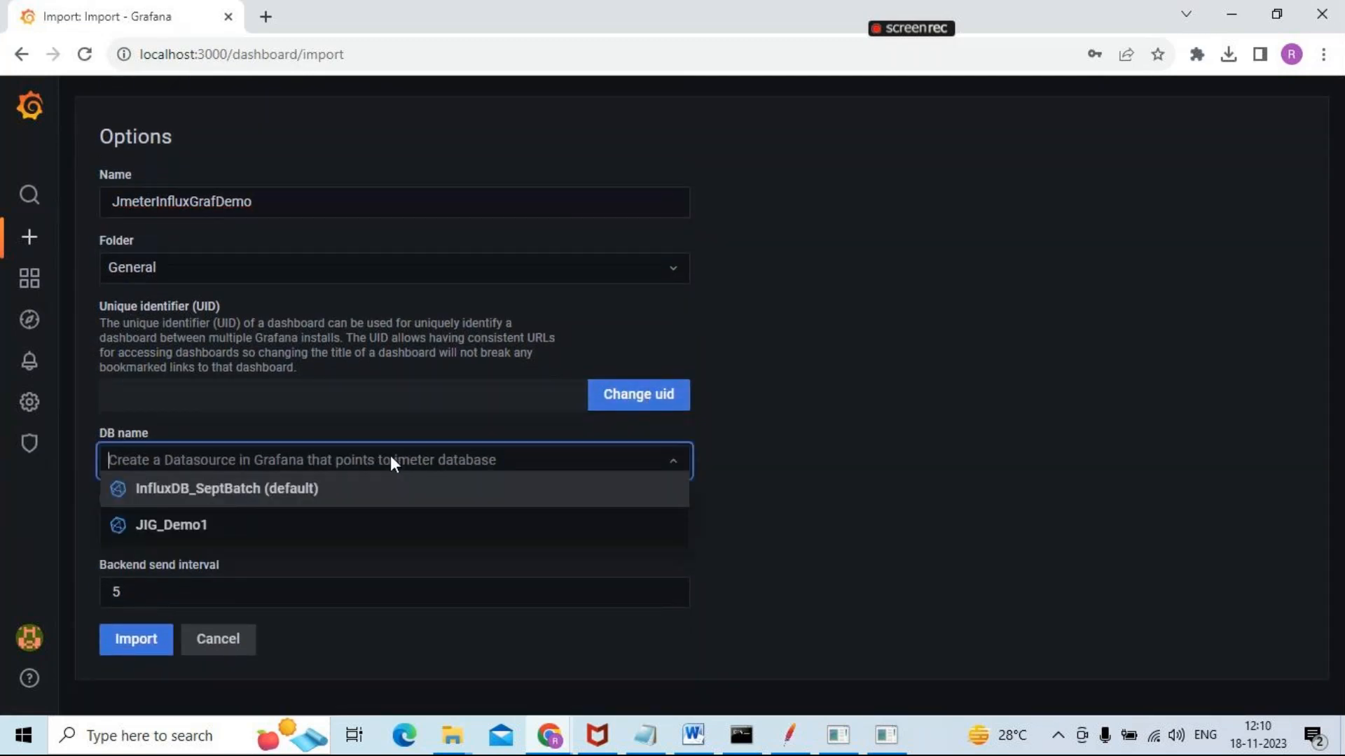
left_click(241, 524)
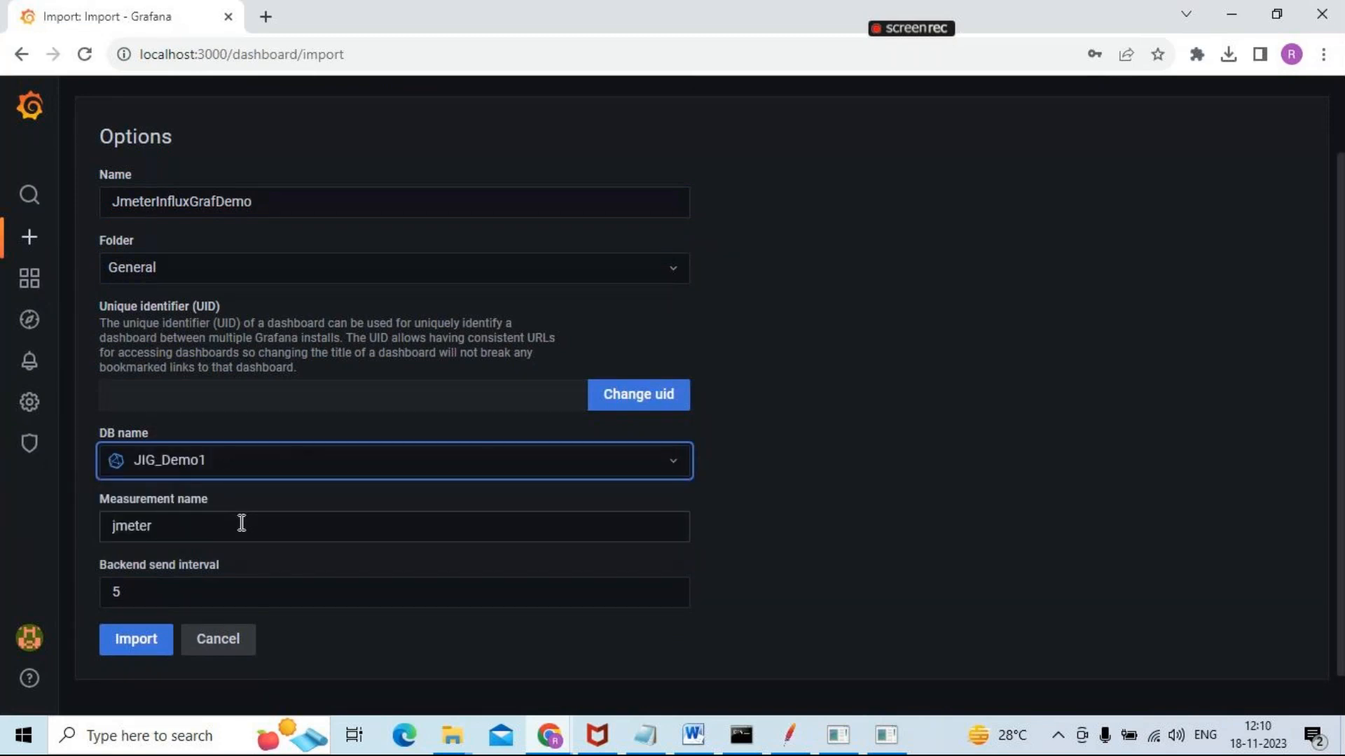
left_click(167, 523)
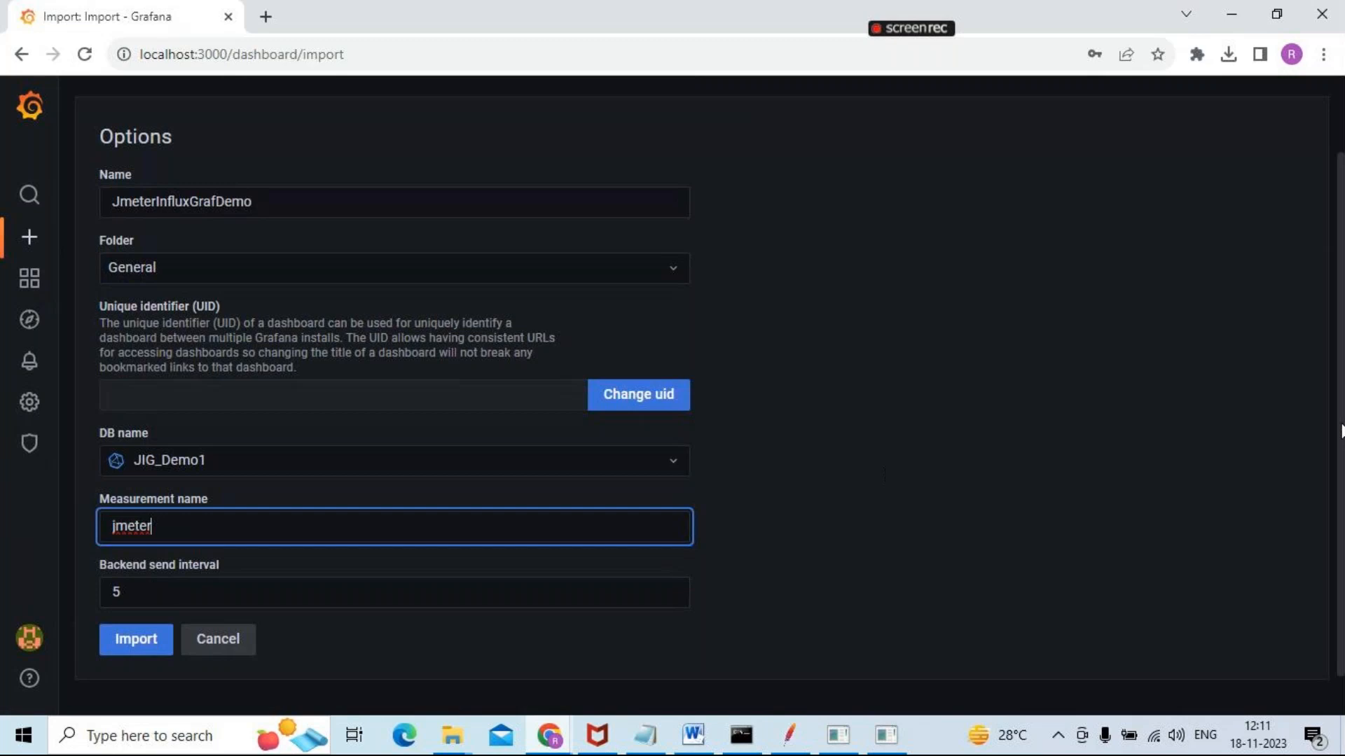
Import the JmeterInfluxGrafDemo dashboard with the measurement name jmeter
left_click_drag(1342, 431, 1343, 515)
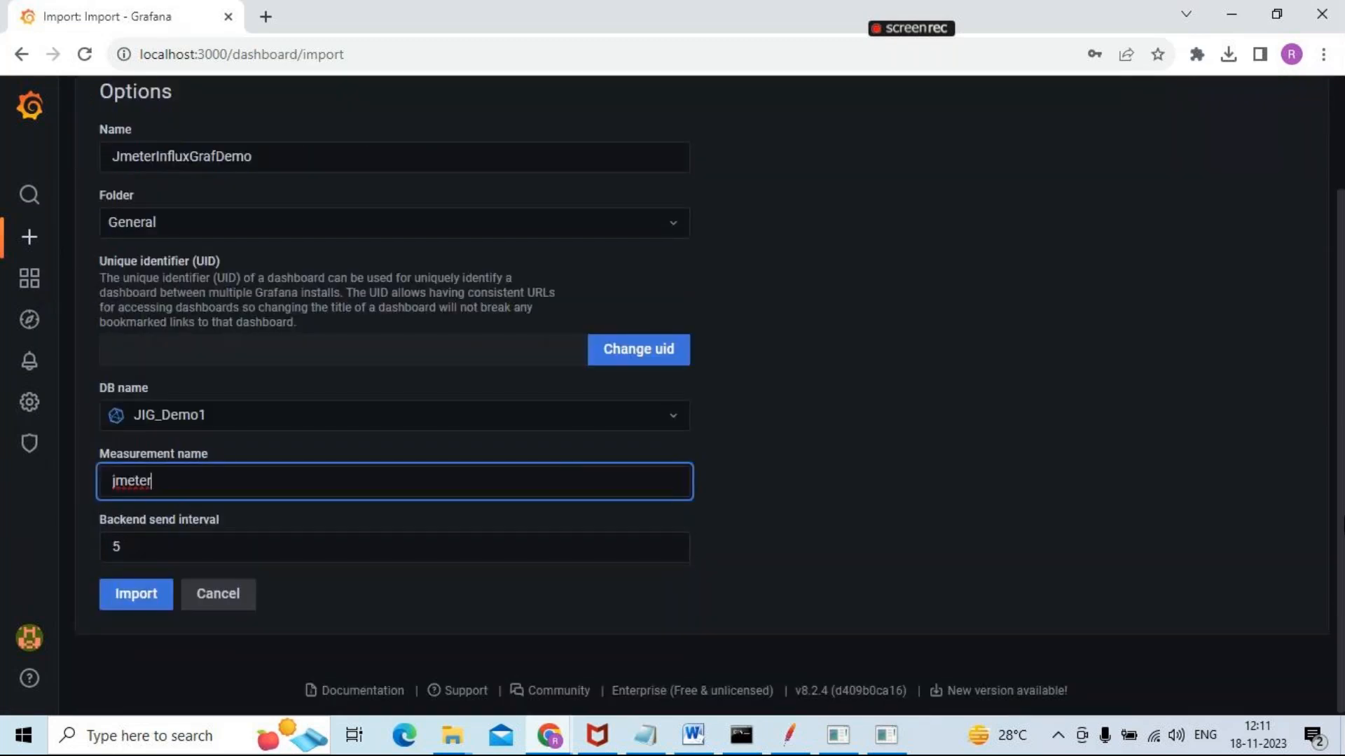
left_click(139, 601)
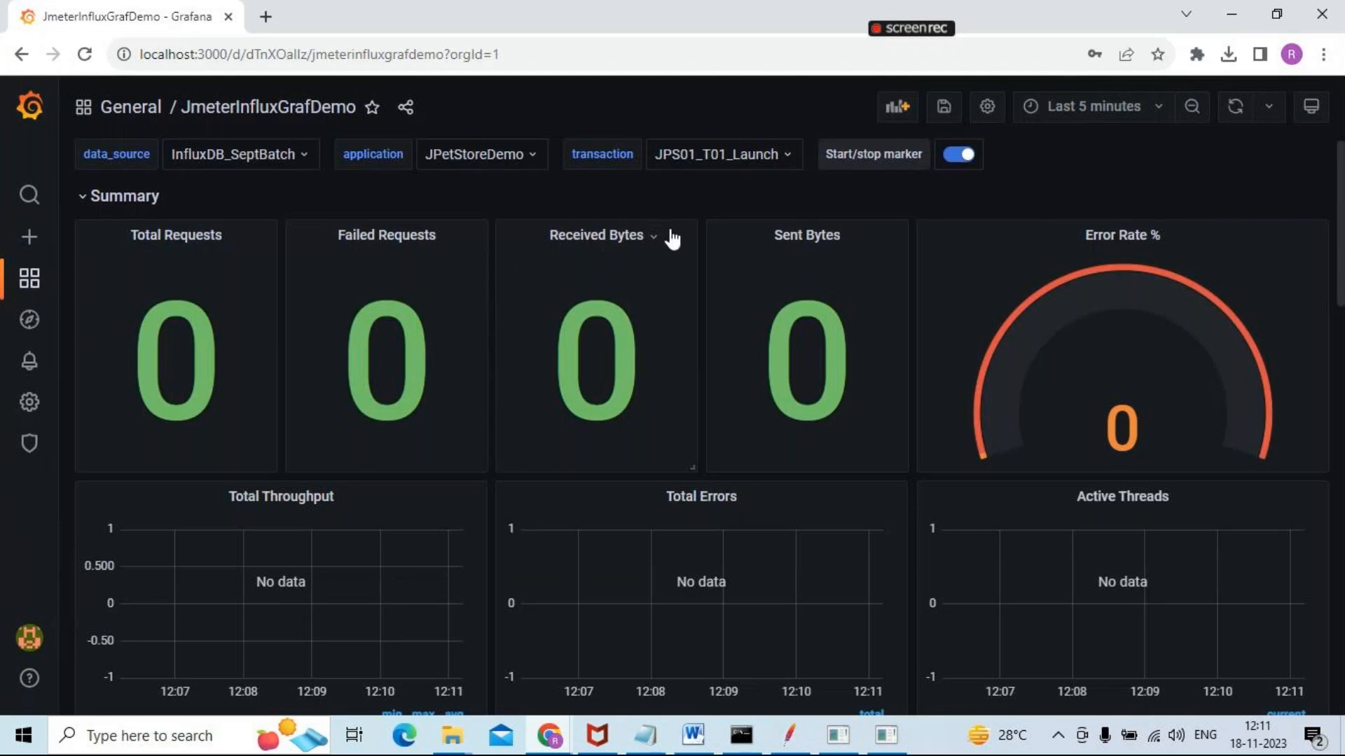
Switch to JMeter and set the Thread Group to 10 threads, a 10-second ramp-up period and a loop count of 10
left_click(791, 734)
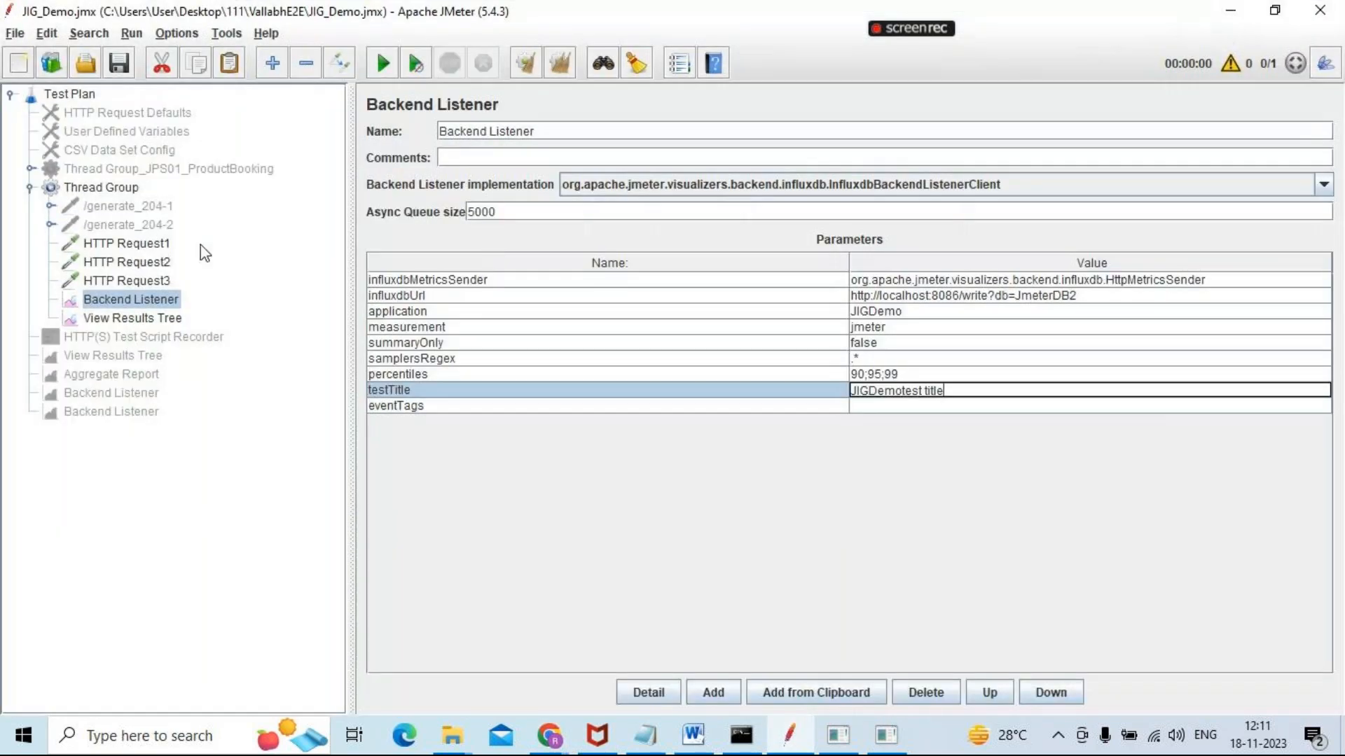
left_click(113, 190)
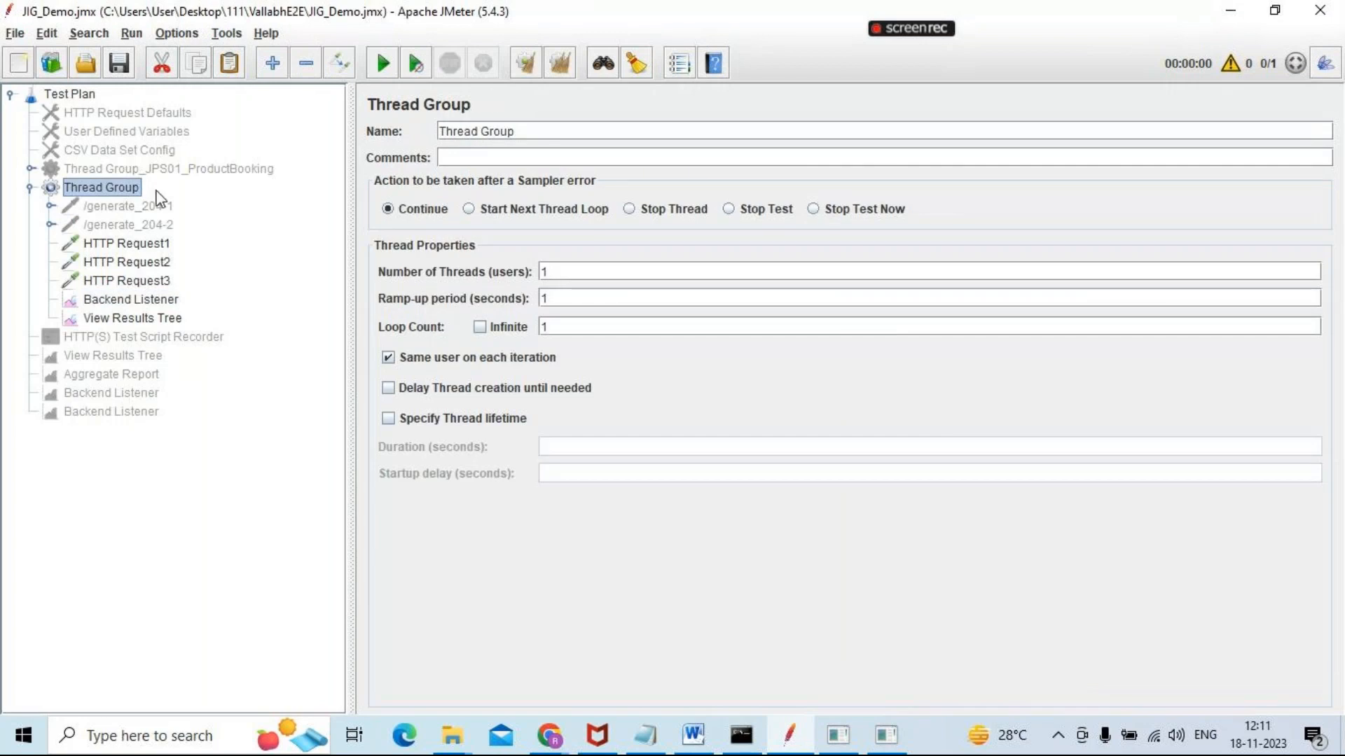
double_click(550, 272)
type("0")
left_click(572, 299)
type("0")
left_click(133, 302)
Add an Aggregate Report listener to the Thread Group
right_click(114, 190)
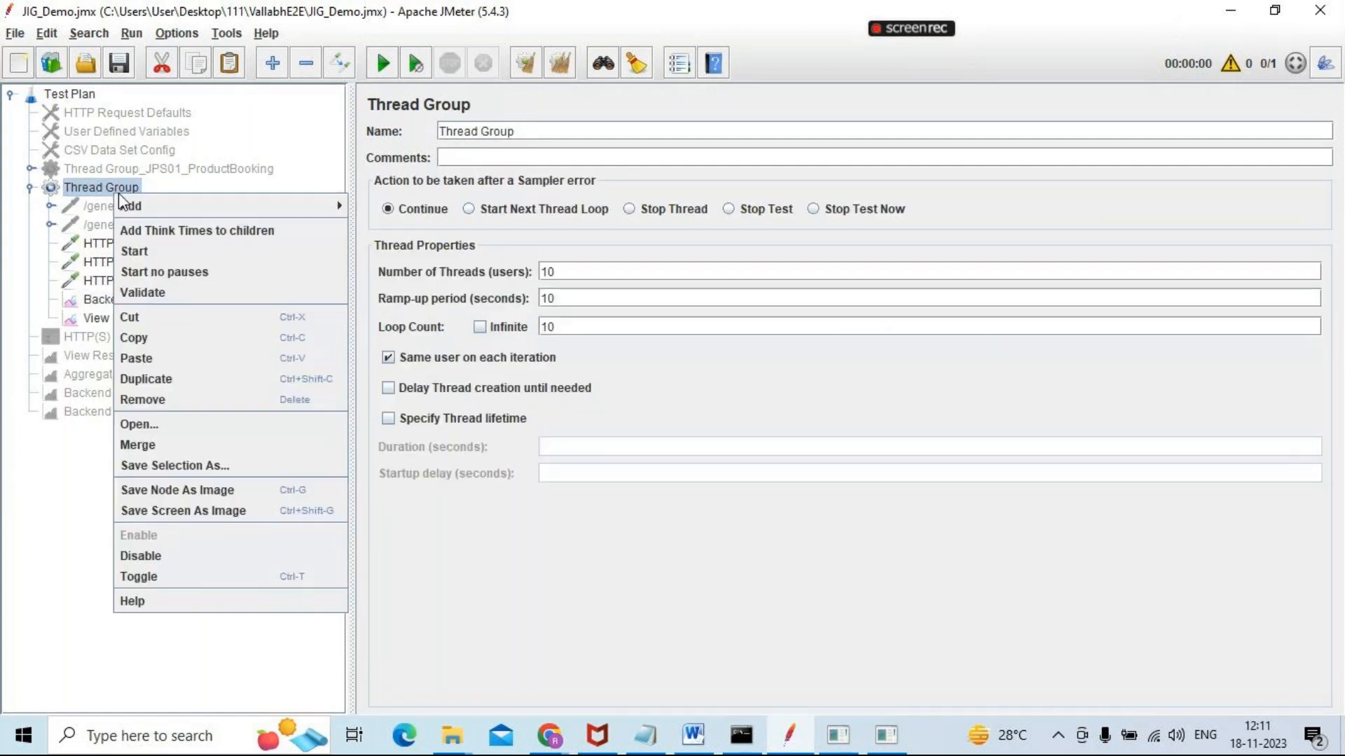
mouse_move(209, 210)
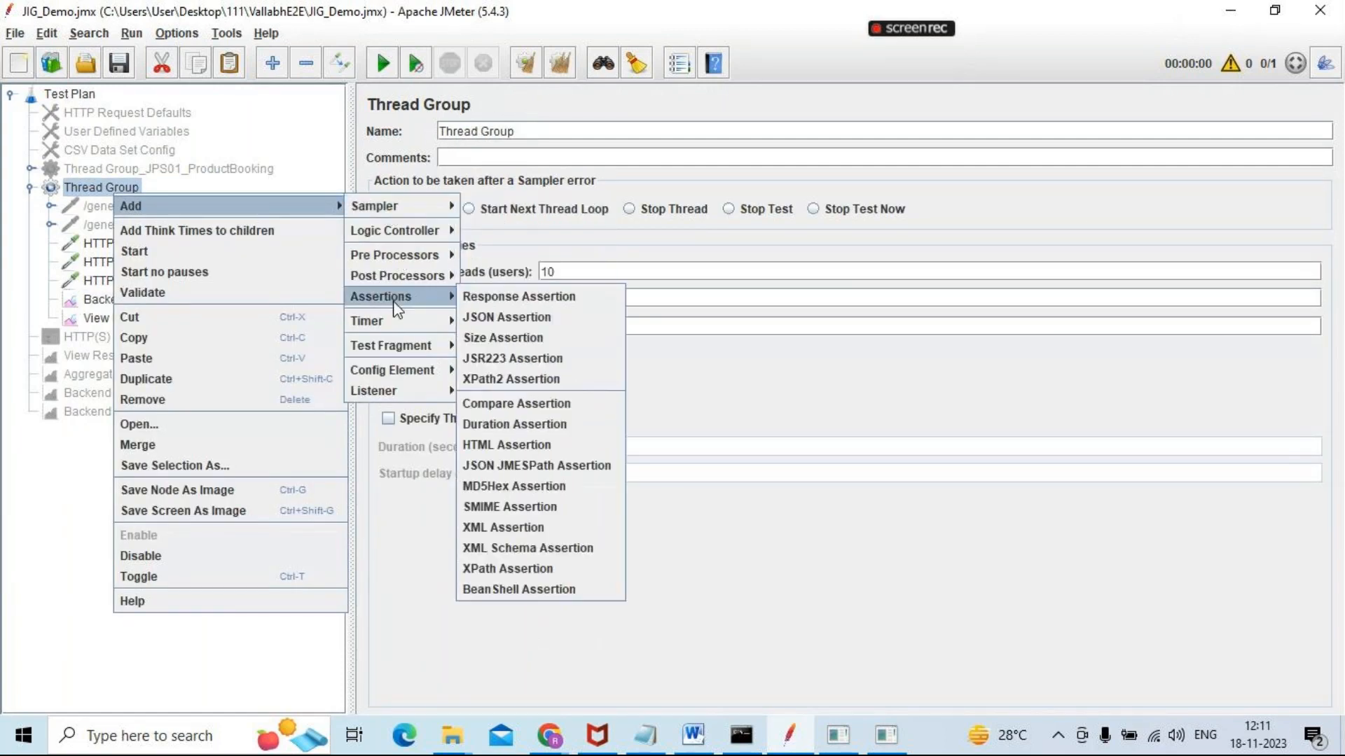
mouse_move(393, 324)
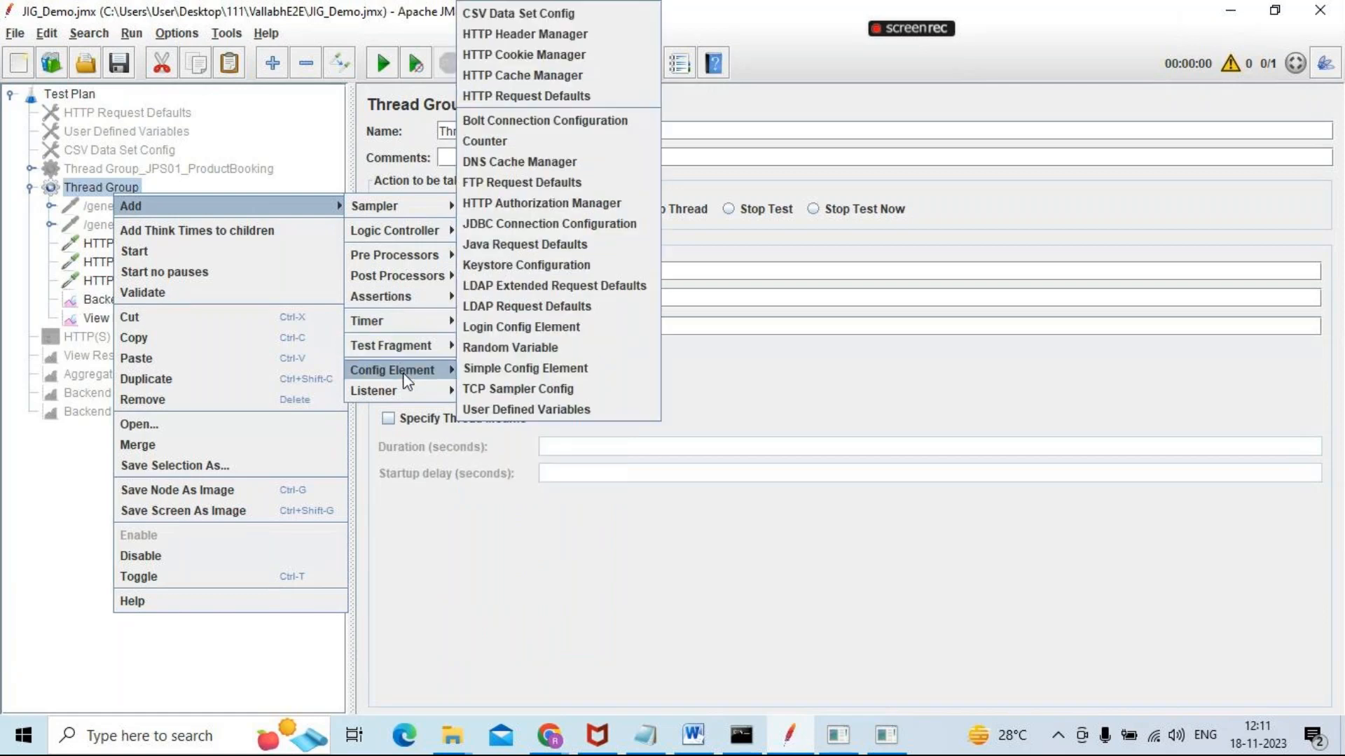
mouse_move(412, 399)
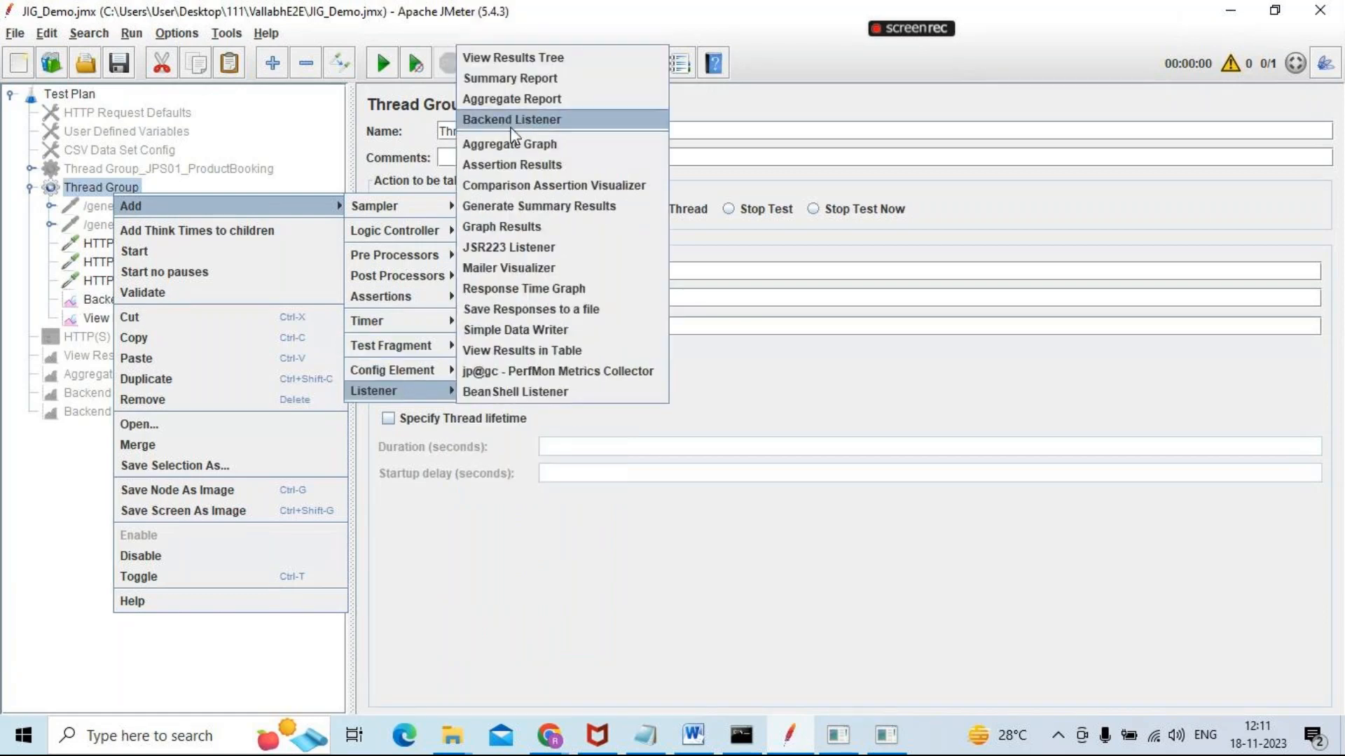
left_click(524, 99)
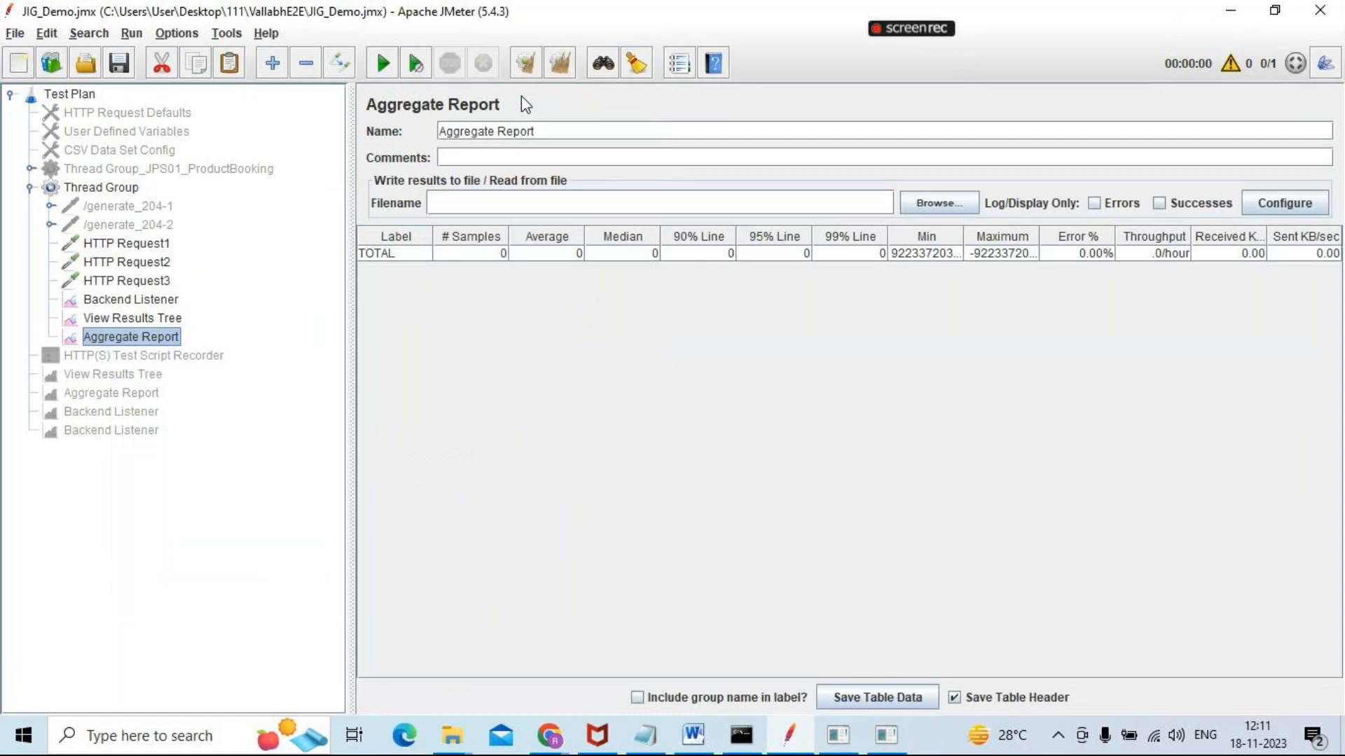
Run the test and check the Backend Listener, View Results Tree and Aggregate Report while it executes
left_click(383, 65)
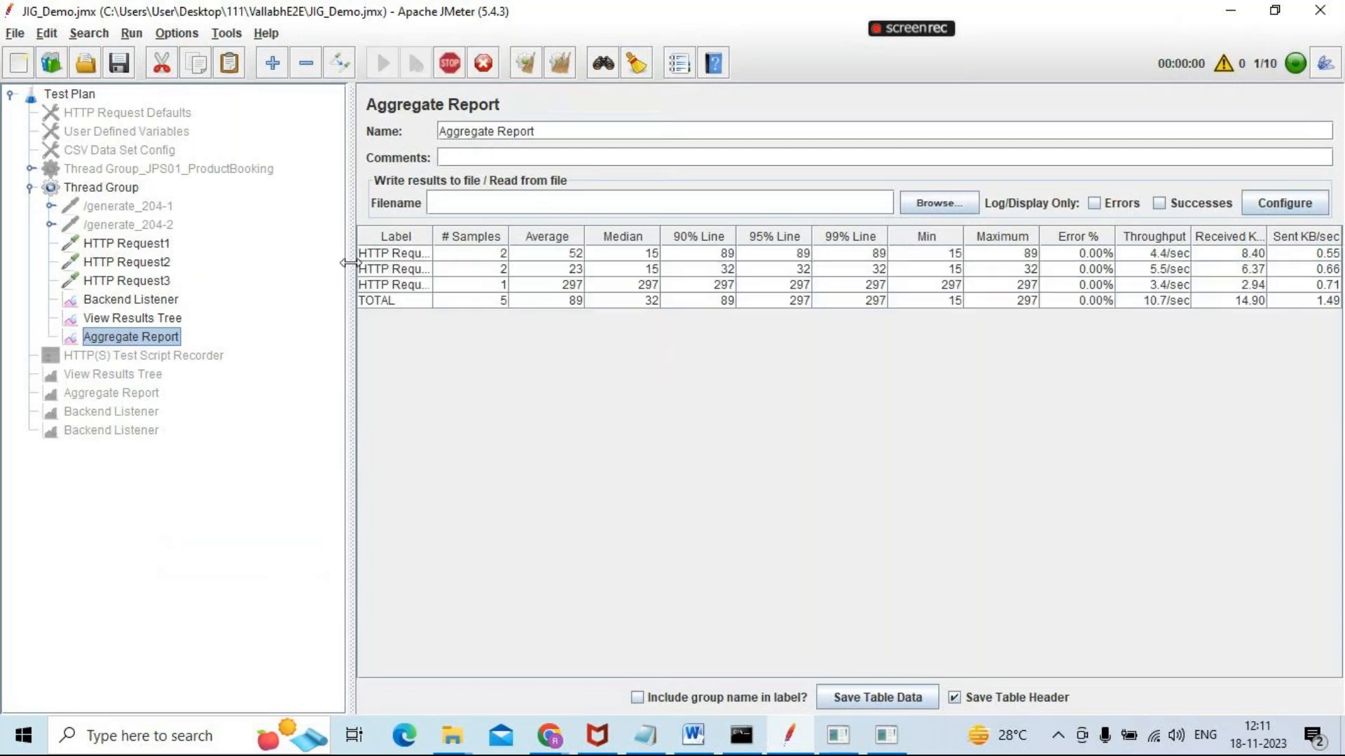
left_click(140, 300)
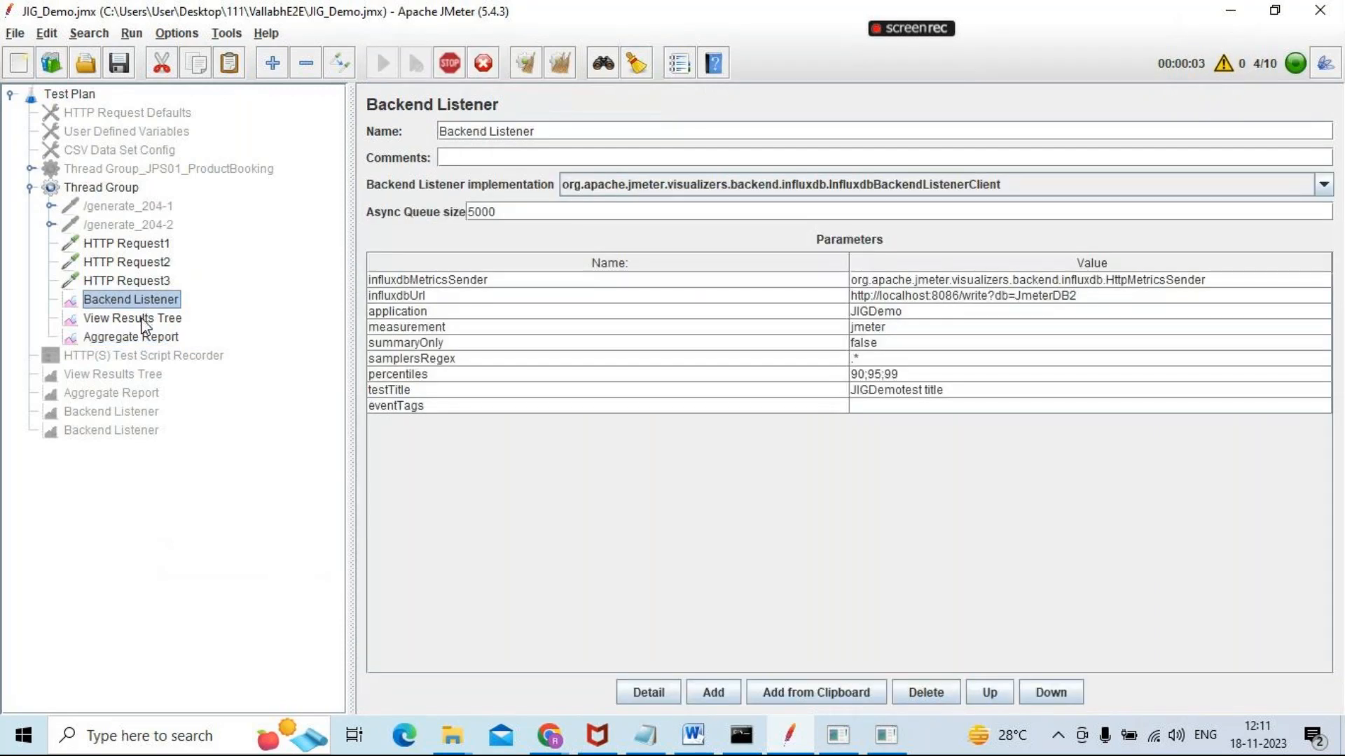
left_click(142, 319)
left_click(137, 339)
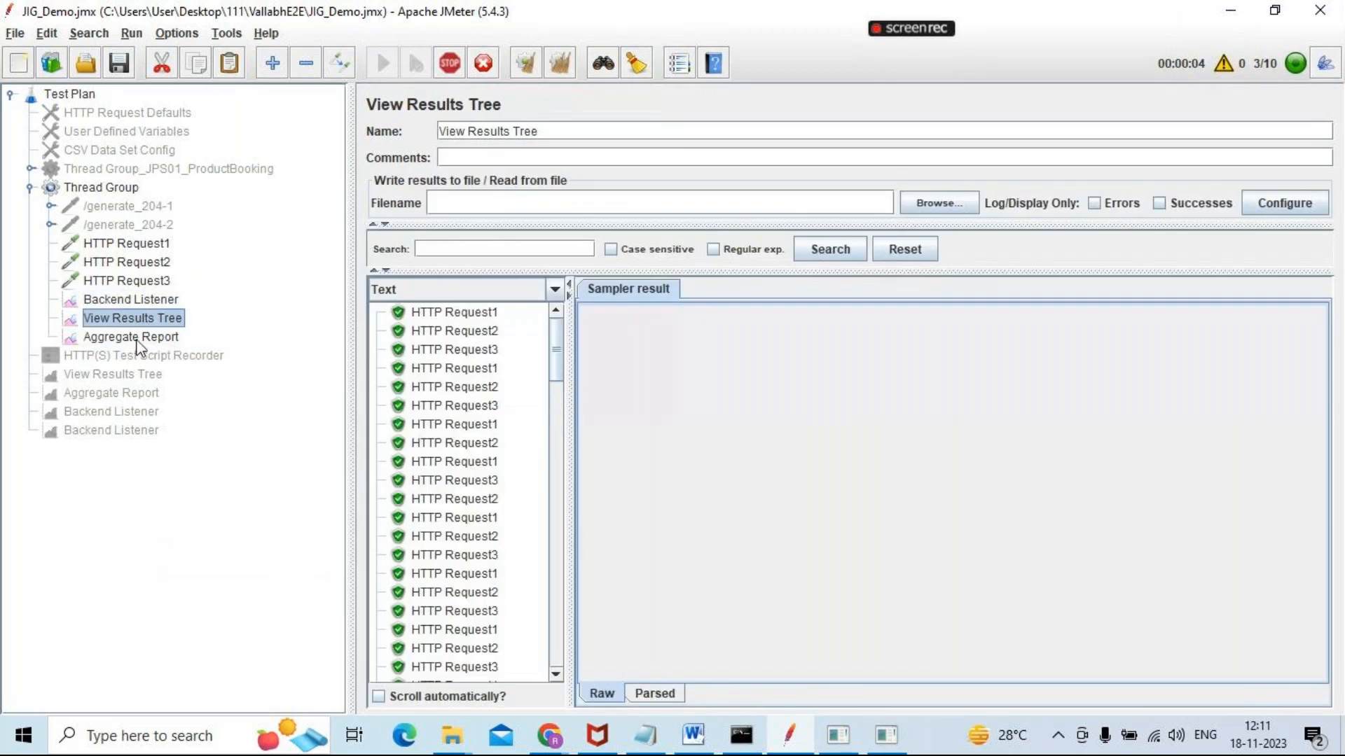
Return to the Grafana dashboard and set its data_source to JIG_Demo1 and its application to JIGDemo
key("alt+Tab")
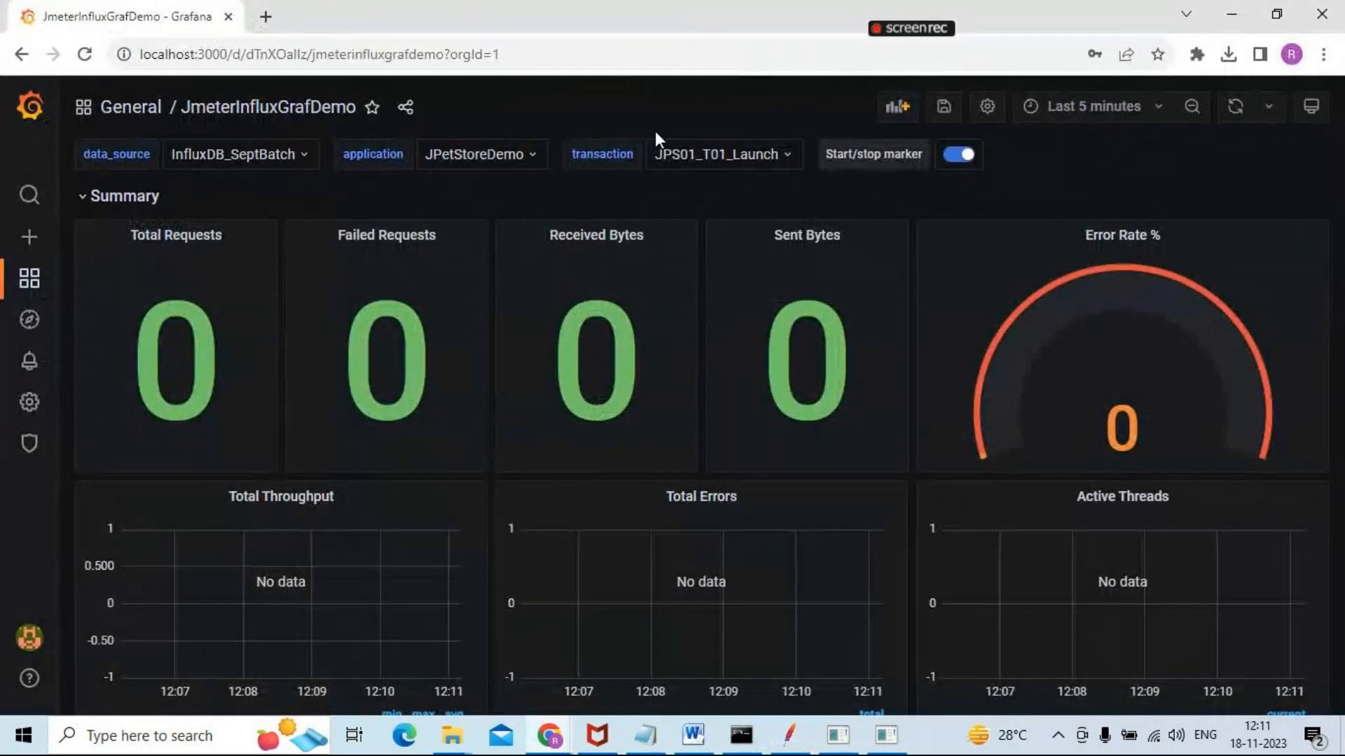
left_click(303, 156)
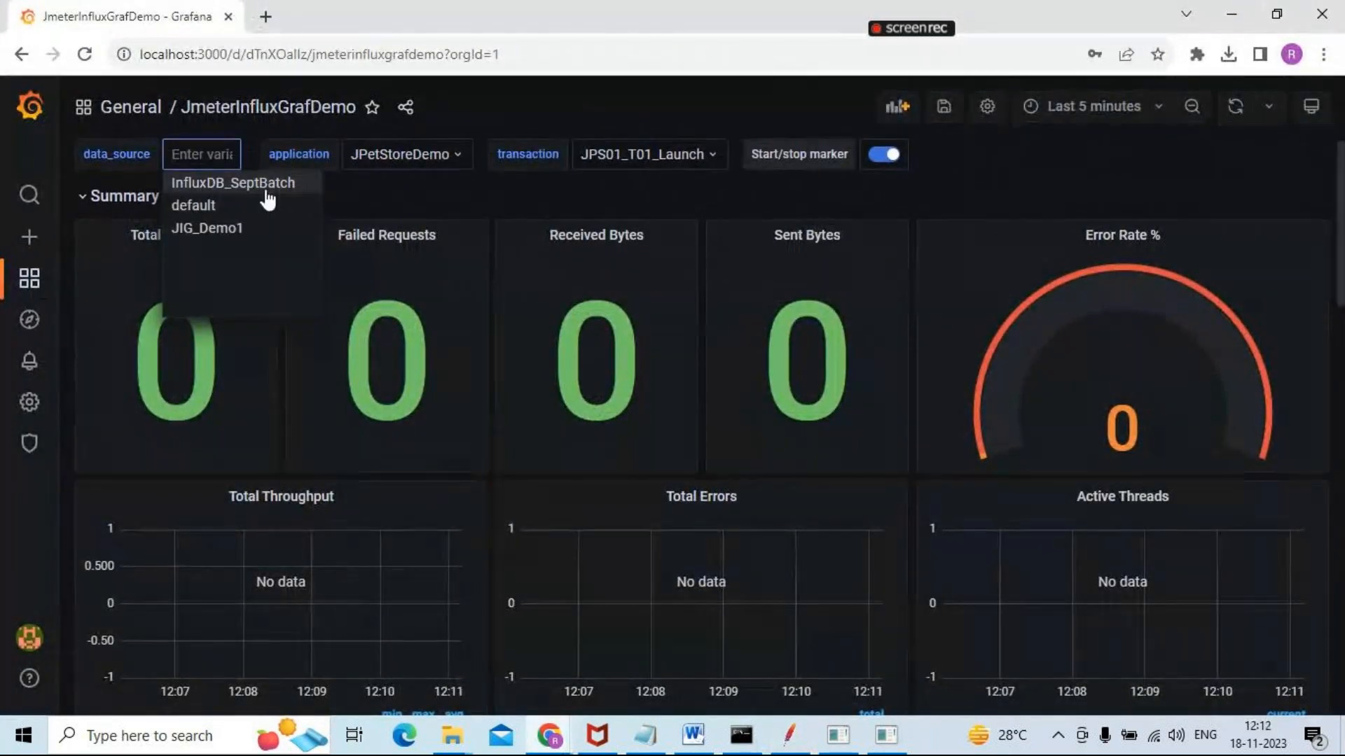
left_click(233, 228)
left_click(439, 157)
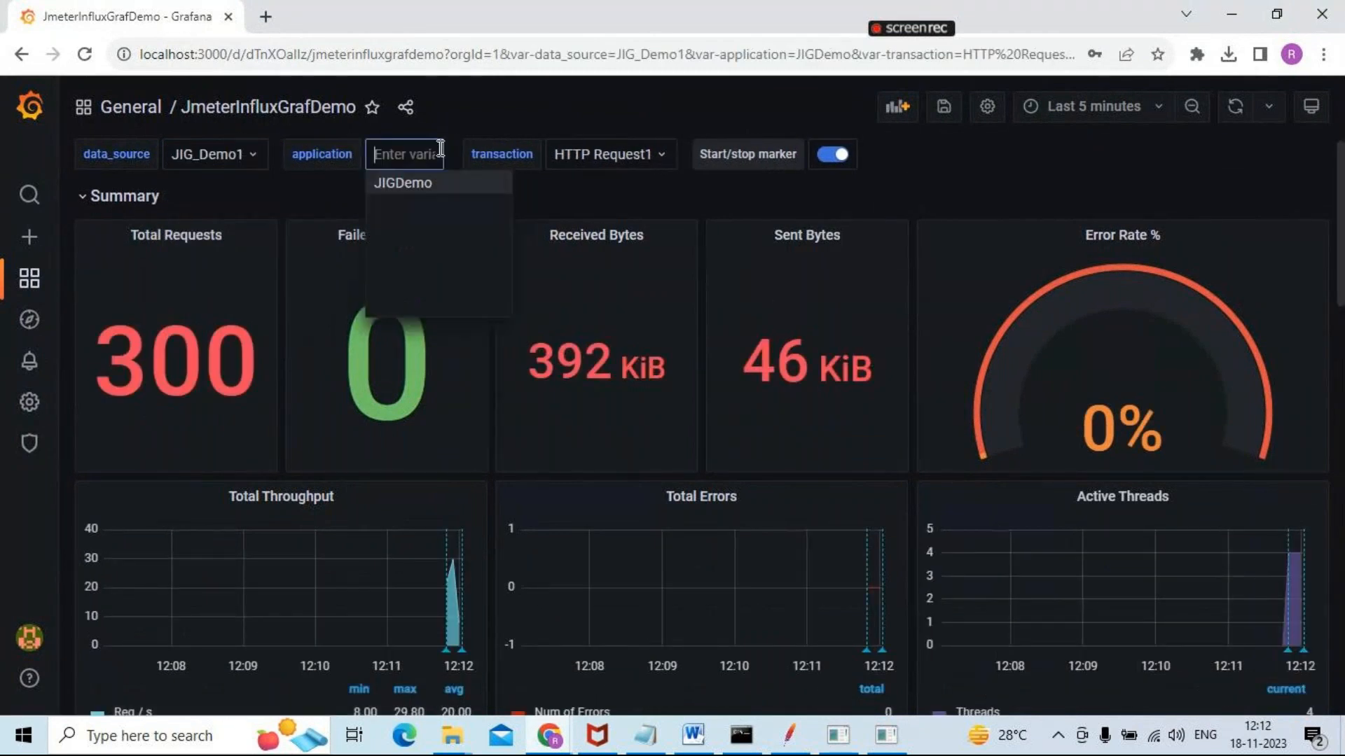
left_click(427, 186)
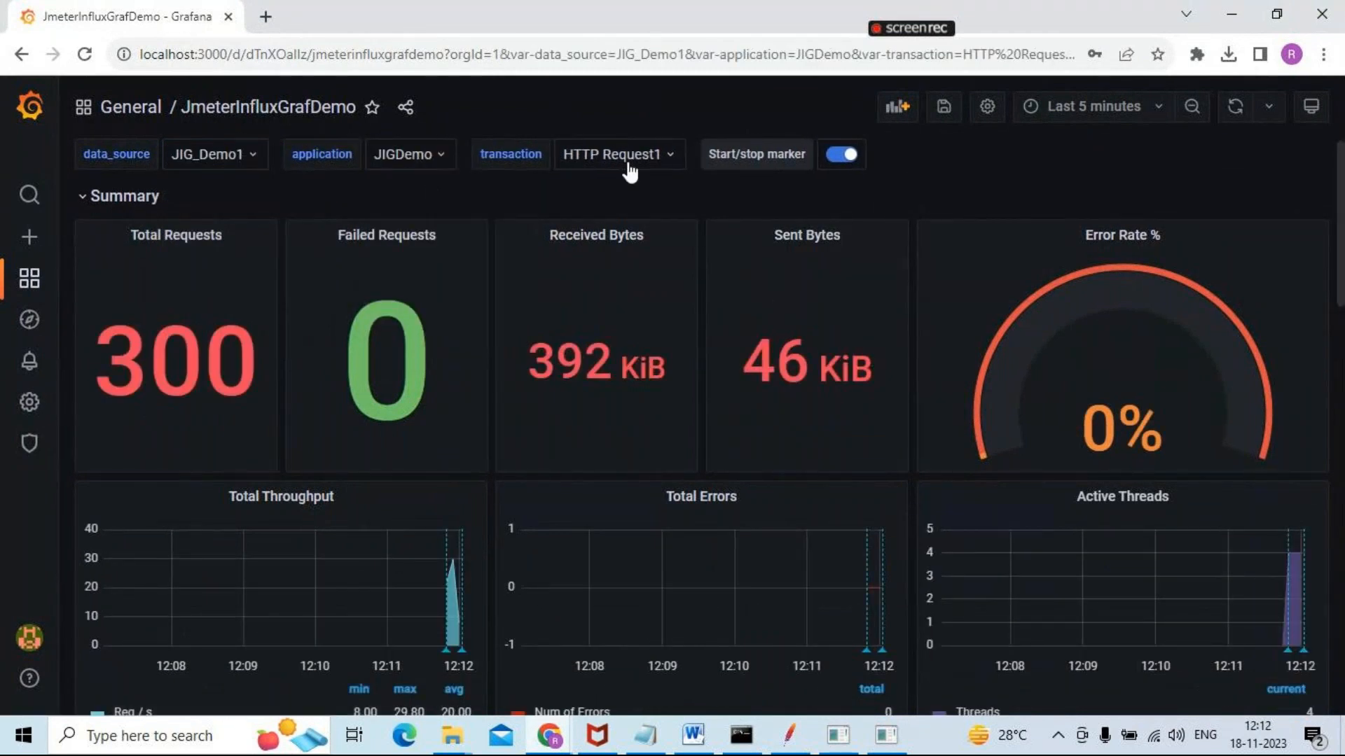
Compare the dashboard's transaction options with the Aggregate Report labels and the HTTP requests in the JMeter test plan
left_click(645, 166)
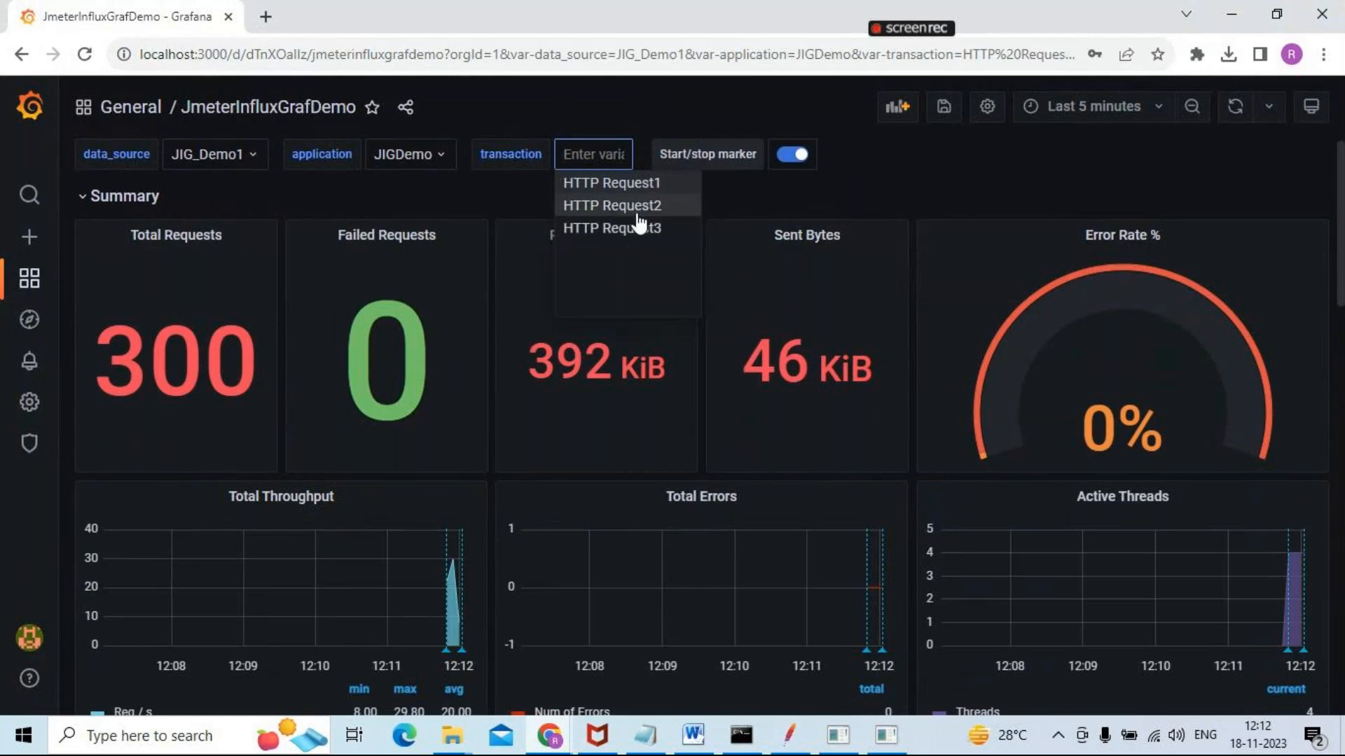
key("alt+Tab")
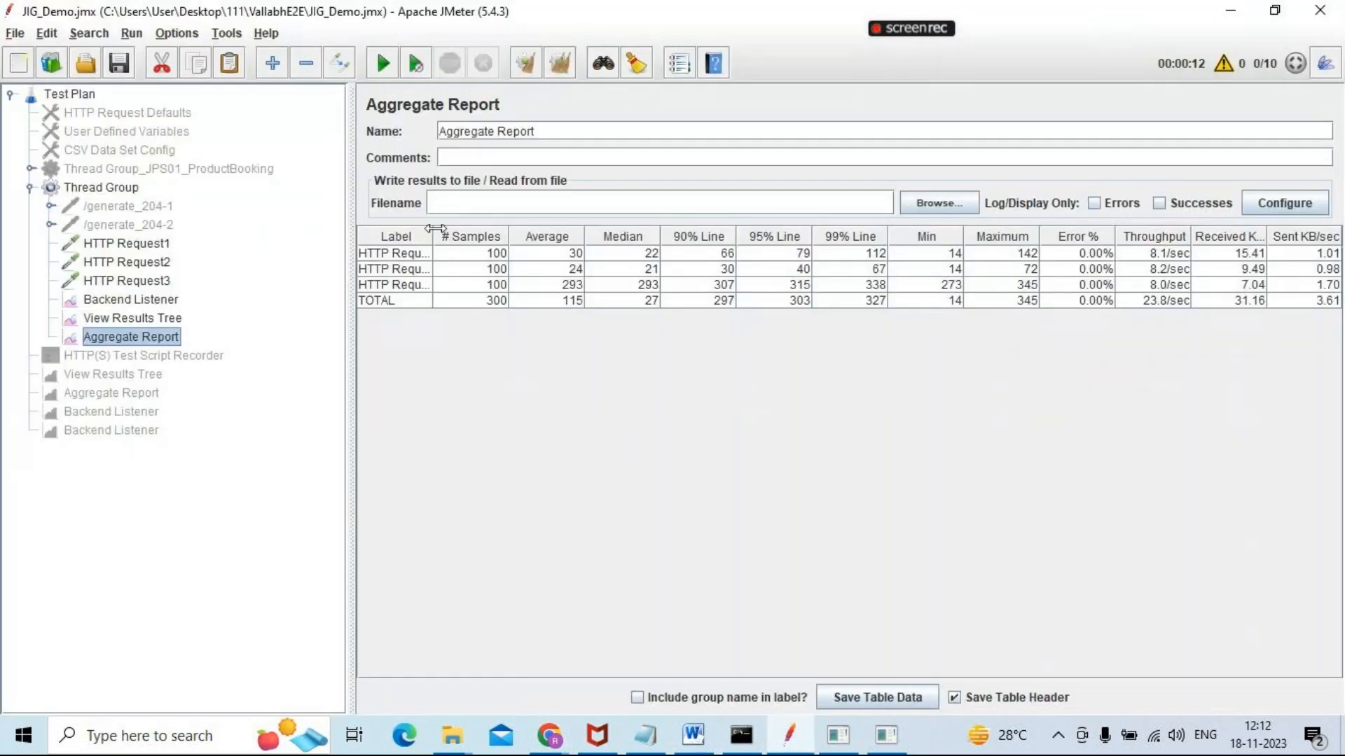
left_click_drag(435, 236, 690, 270)
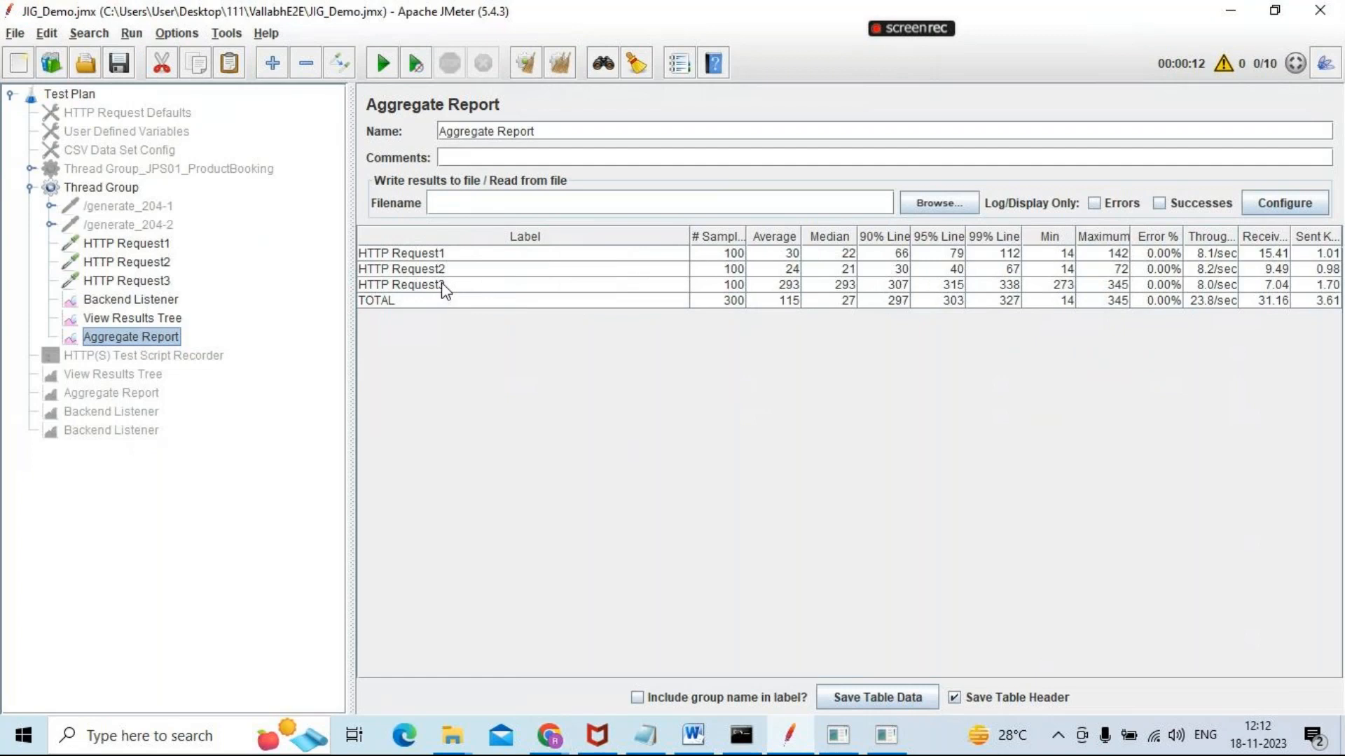
left_click(136, 245)
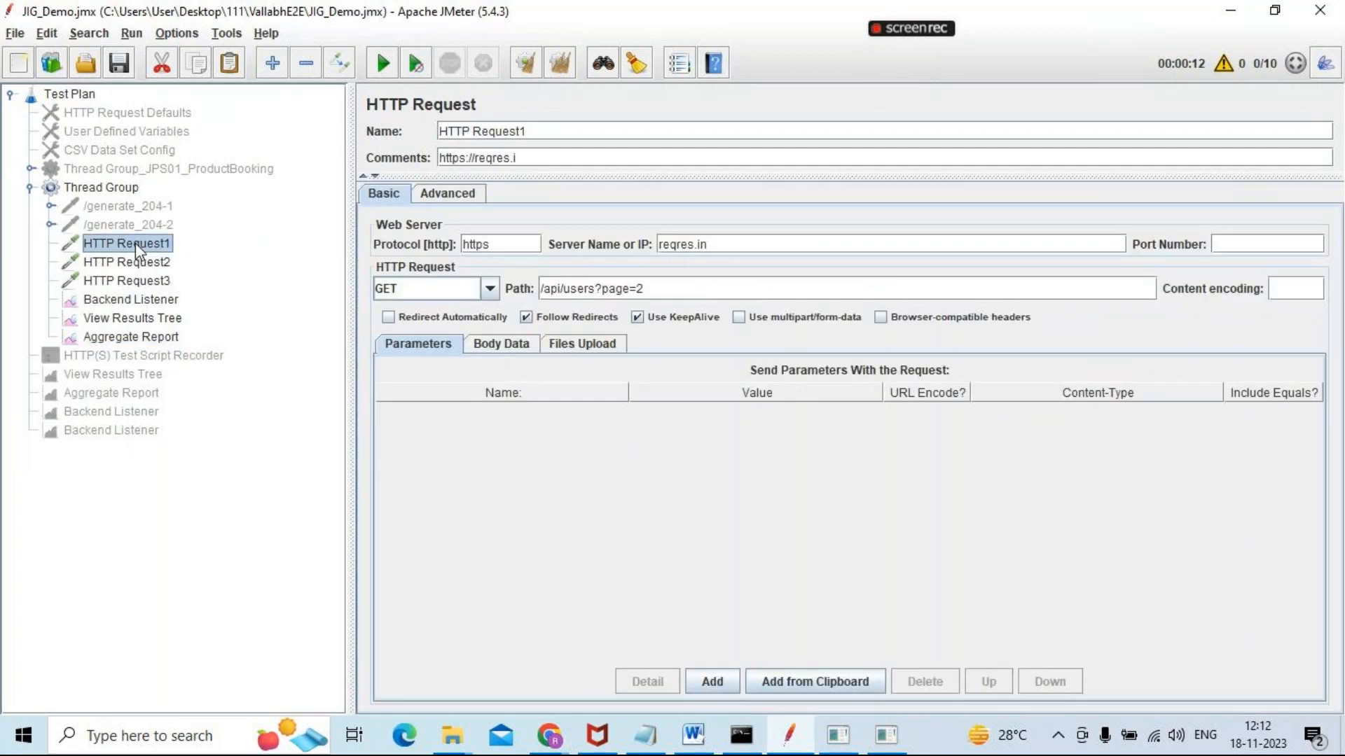
key("Down")
key("Down")
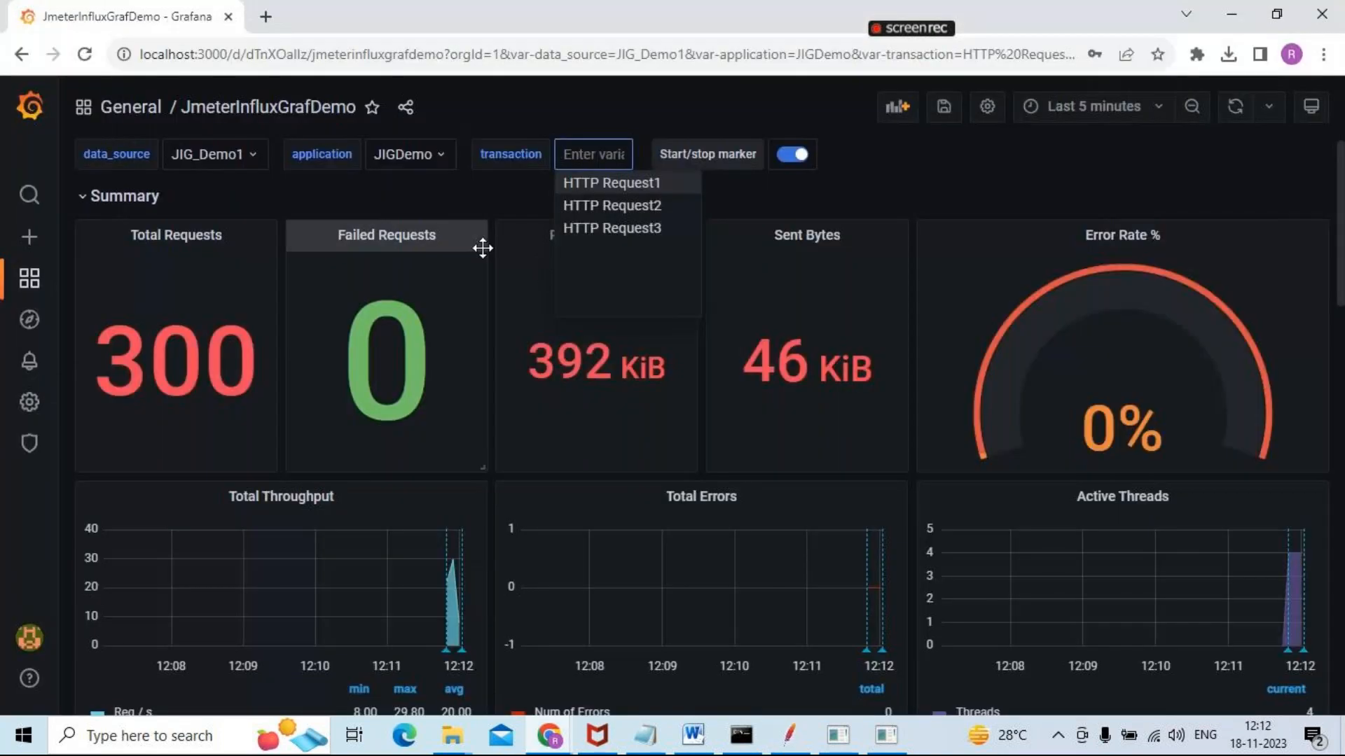
key("alt+Tab")
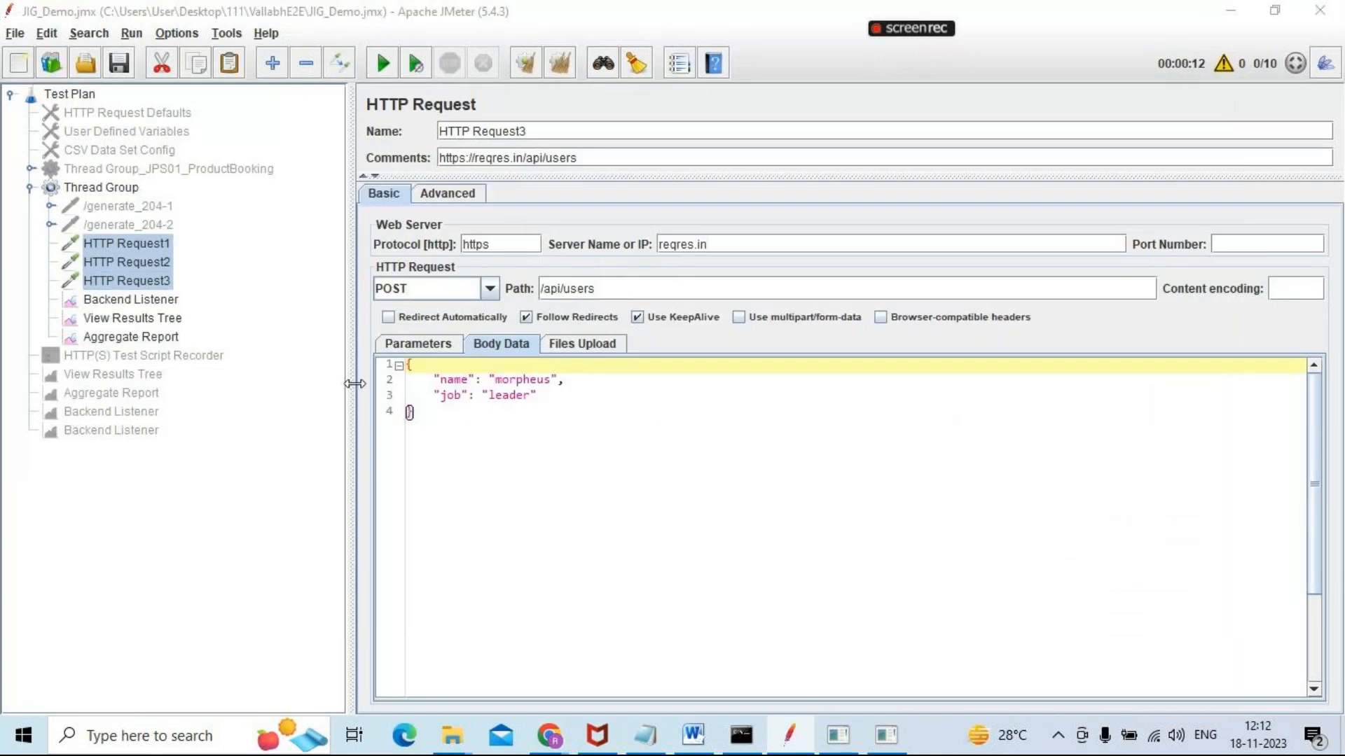
key("alt+Tab")
left_click(893, 174)
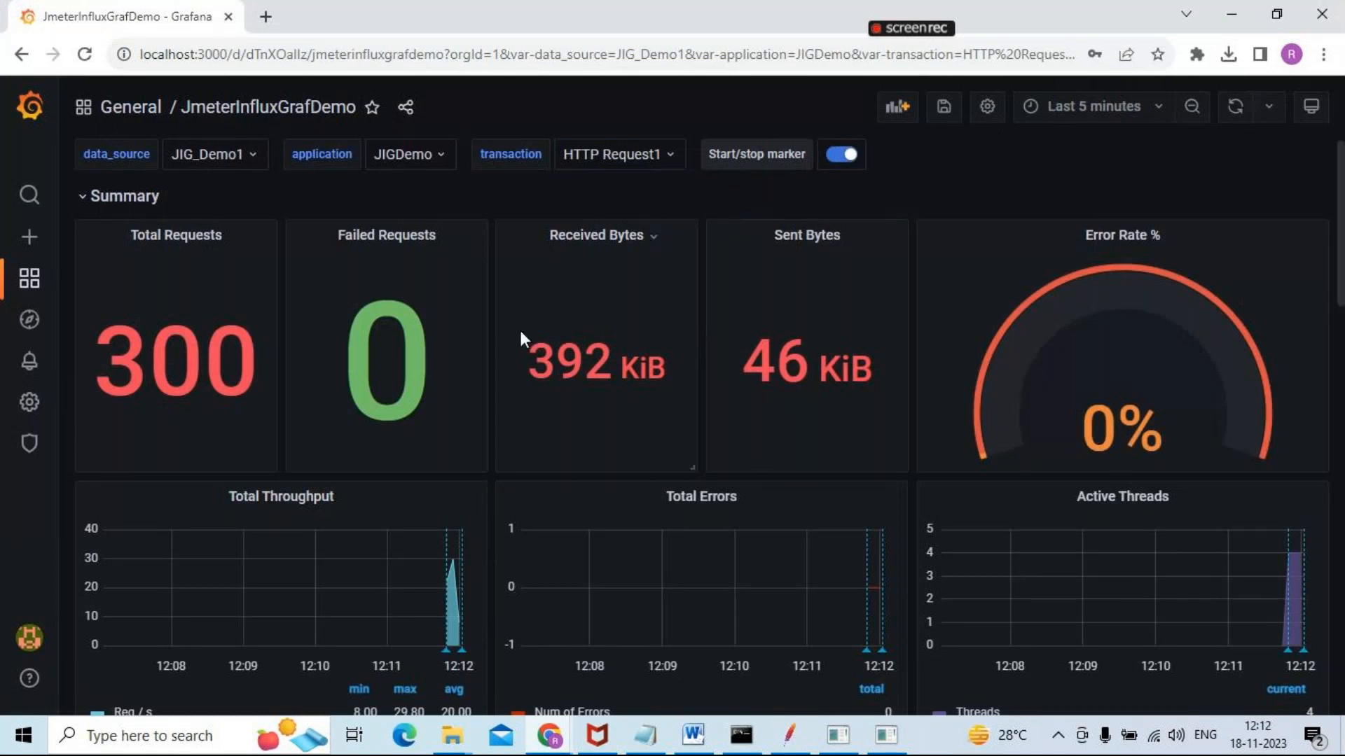
Compare the dashboard's Total Requests figure with the Thread Group settings and the three HTTP requests in JMeter
key("alt+Tab")
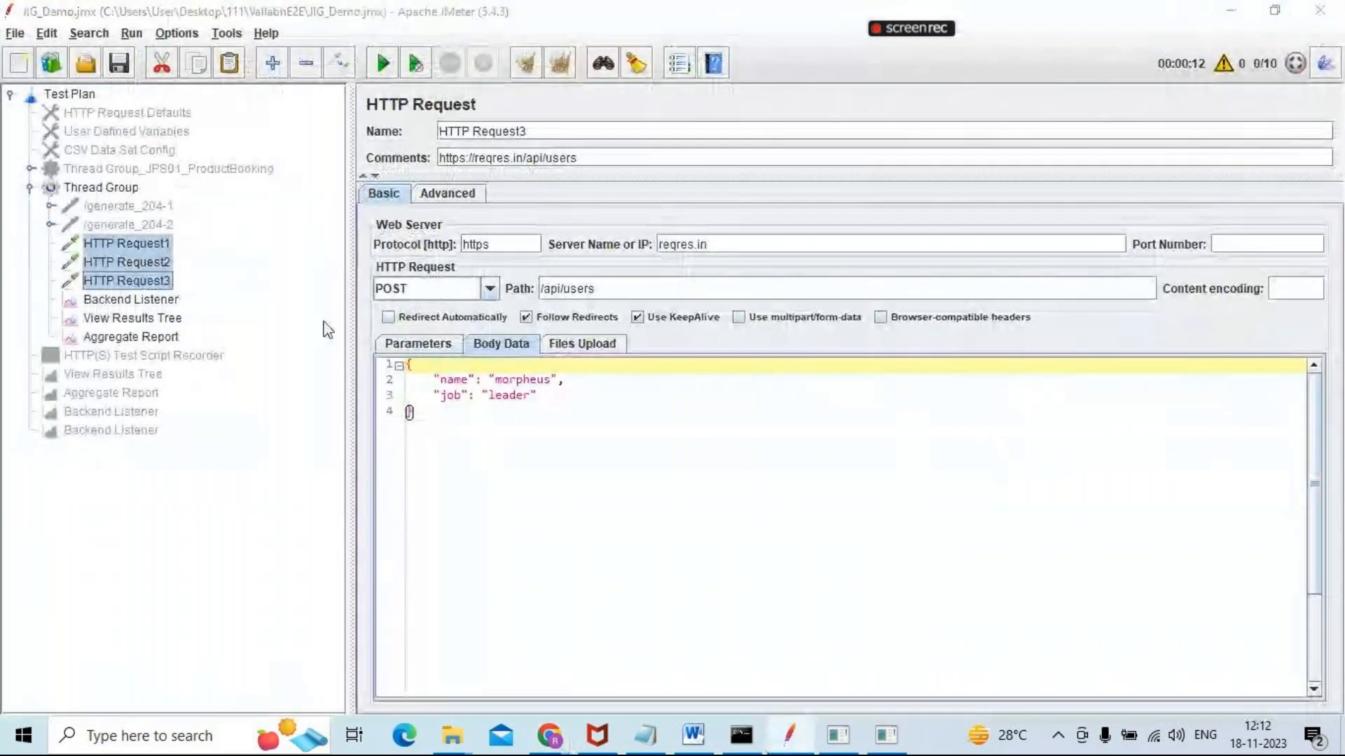
key("alt+Tab")
key("alt+Tab")
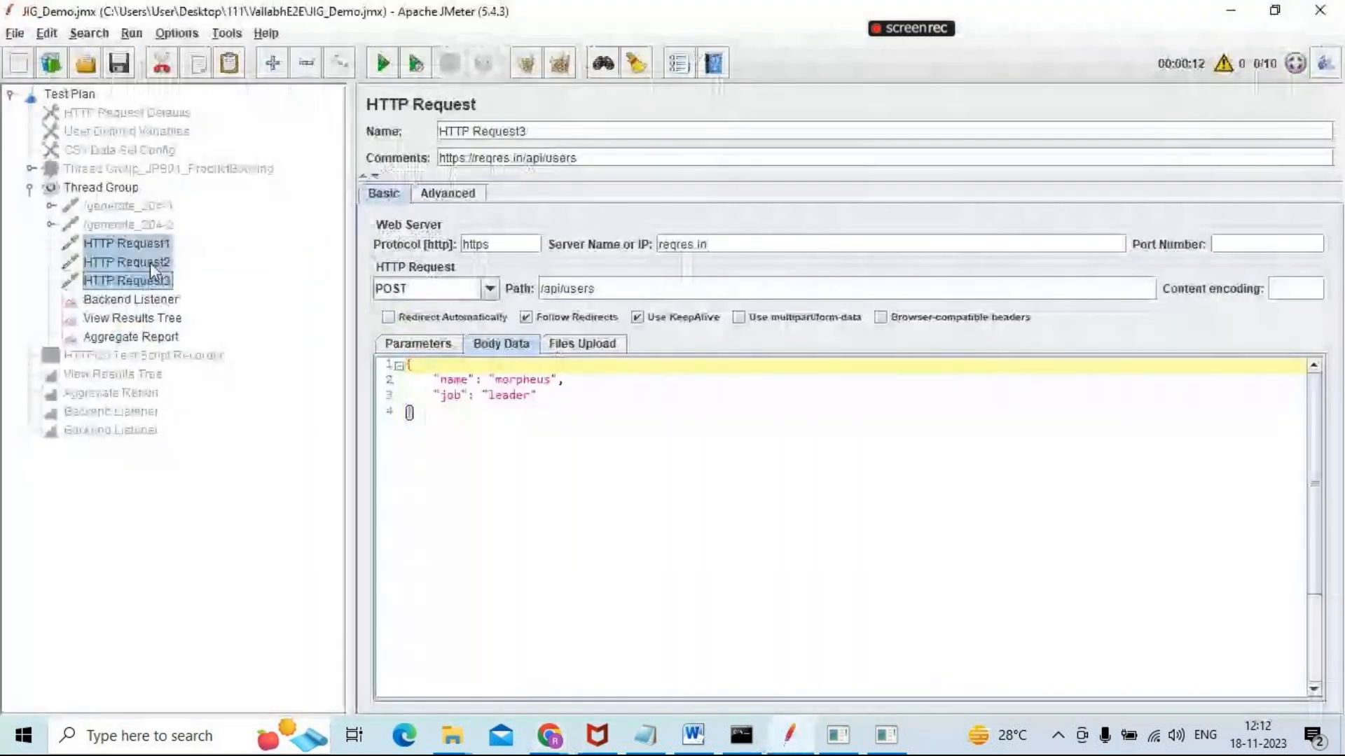
left_click(93, 188)
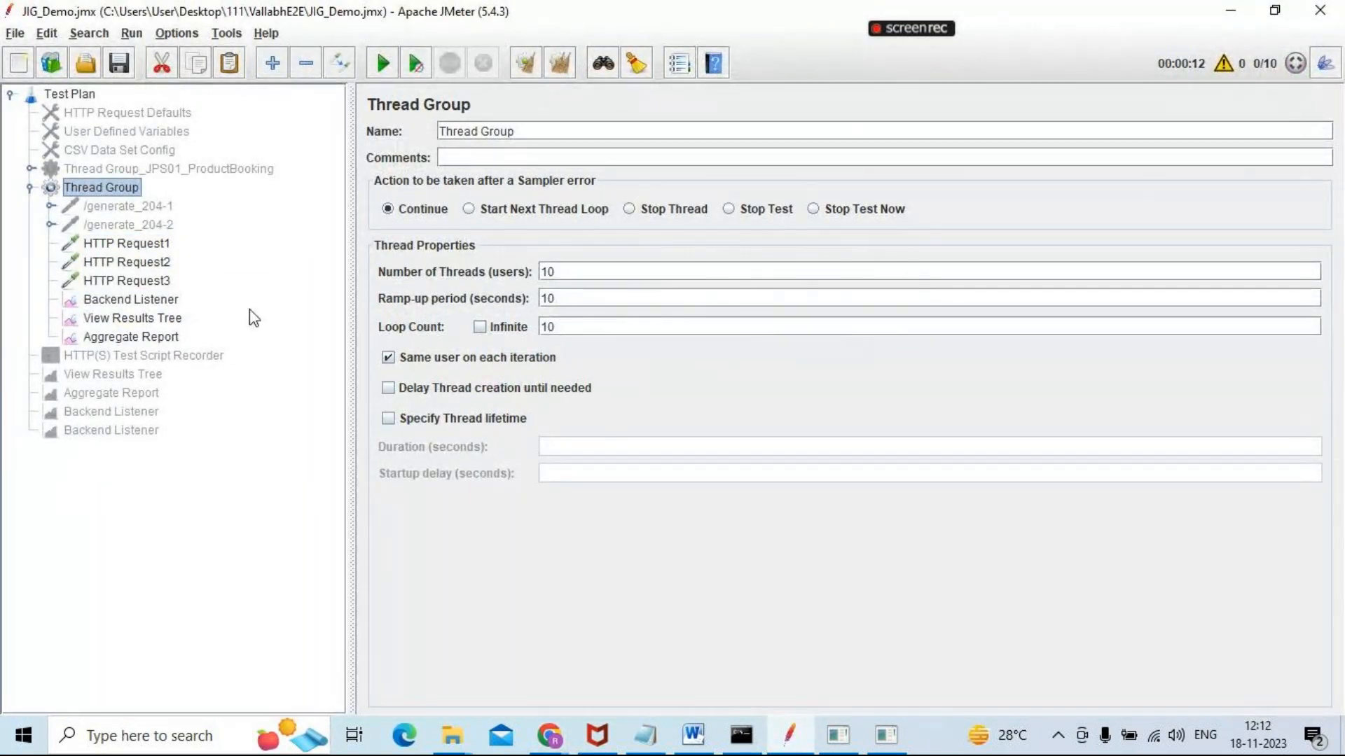
left_click(124, 244)
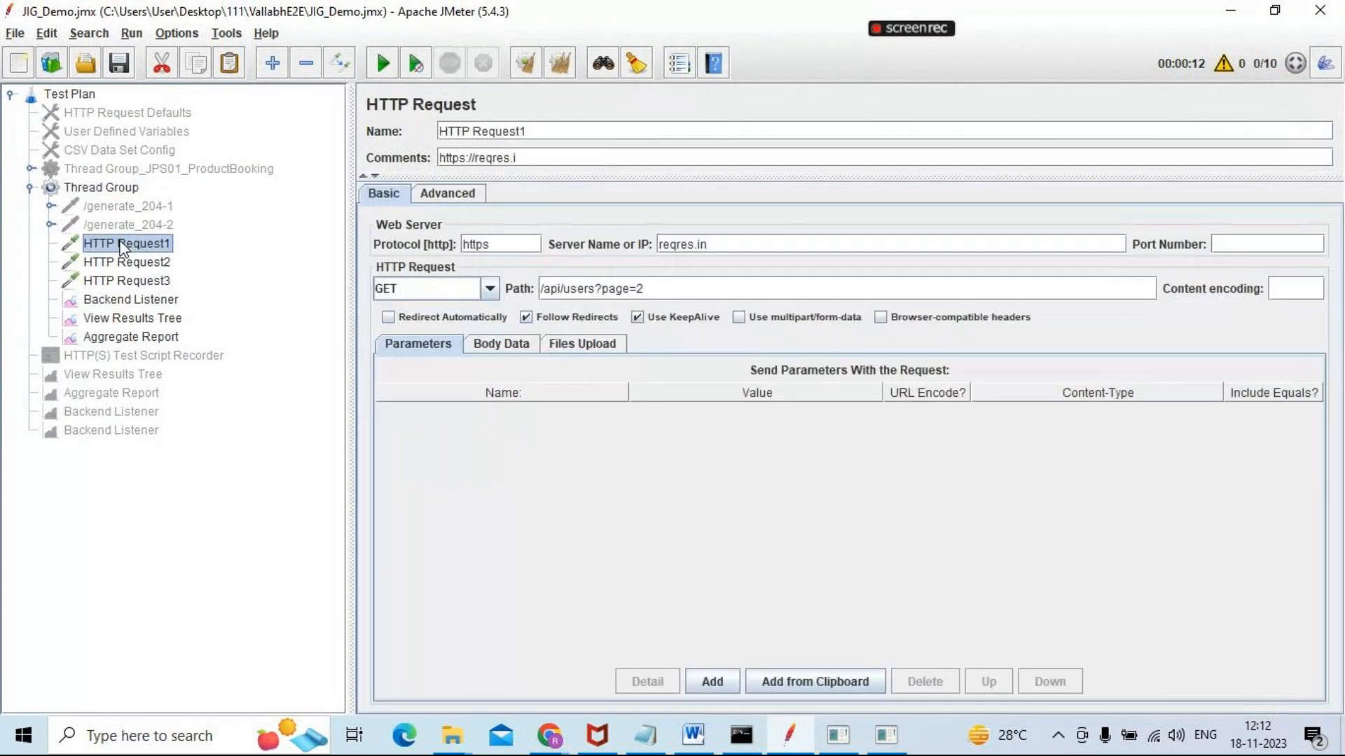
key("shift+Down")
key("shift+Down")
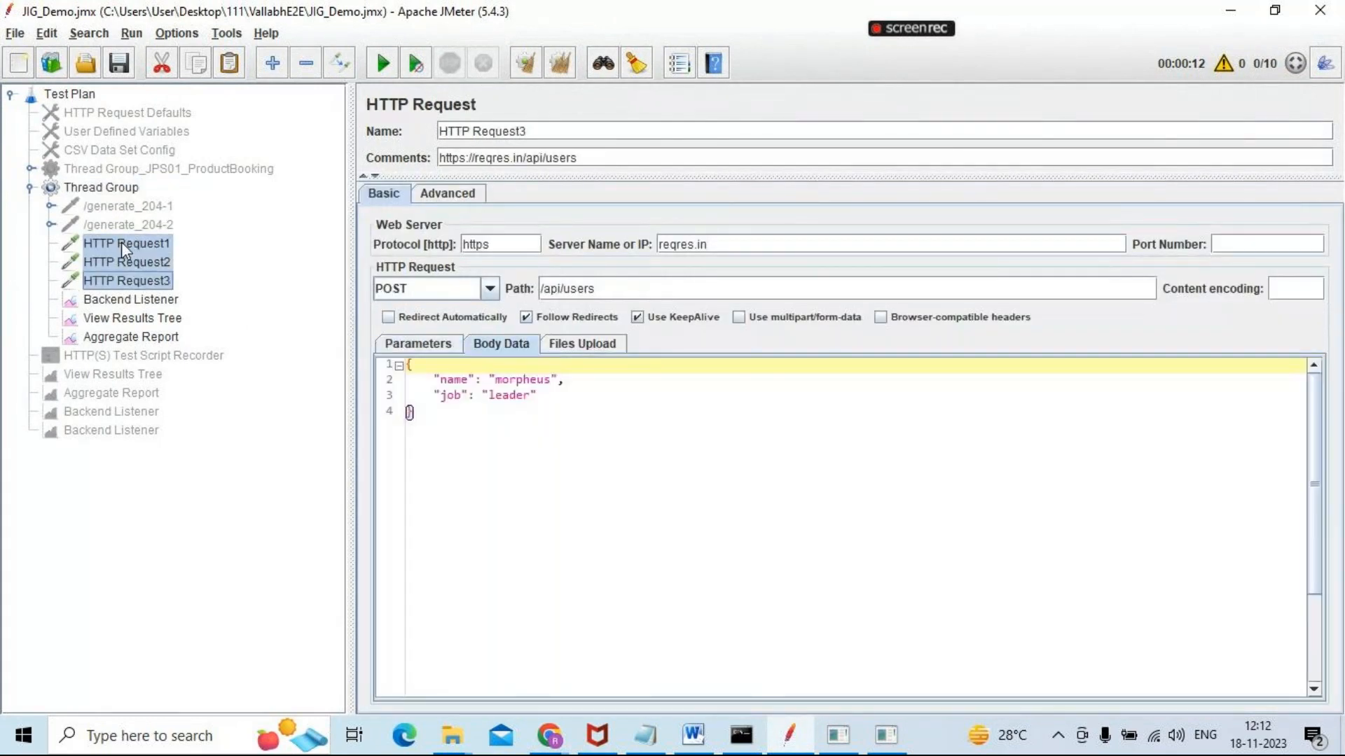
key("alt+Tab")
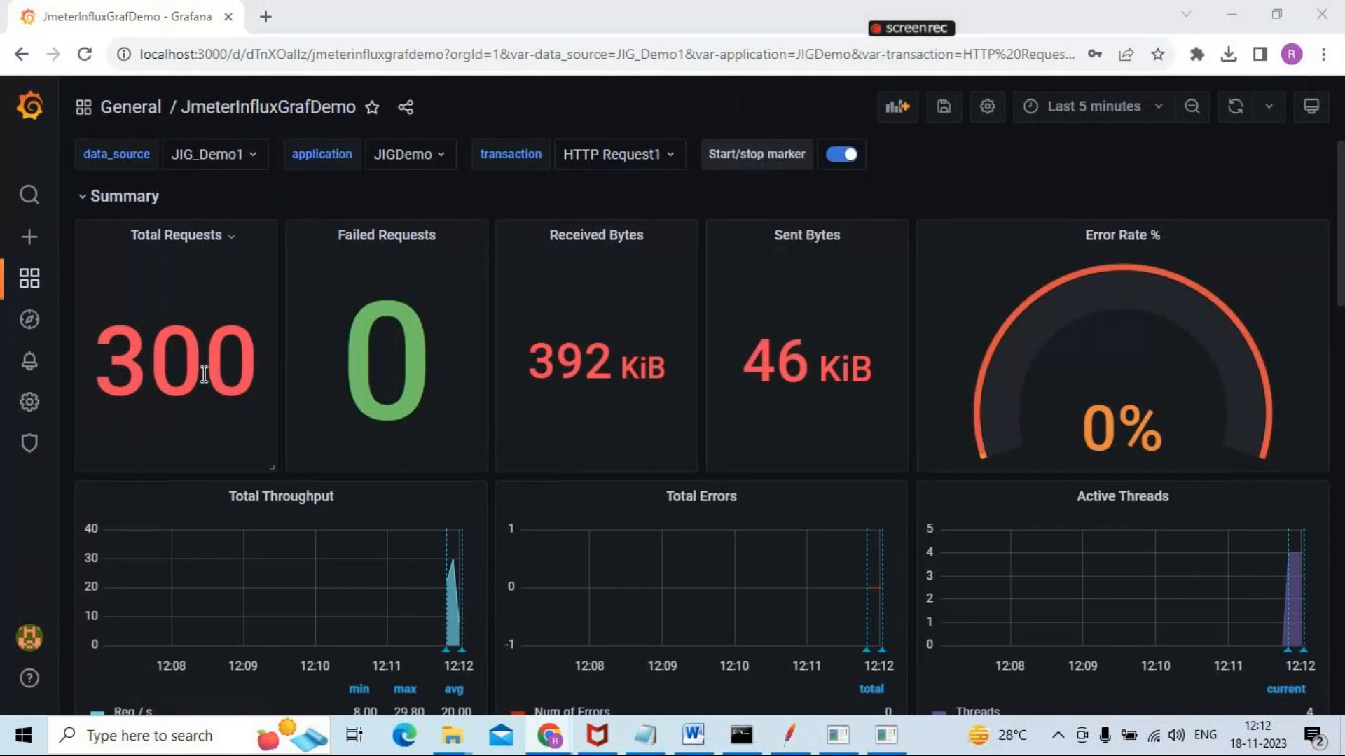
key("alt+Tab")
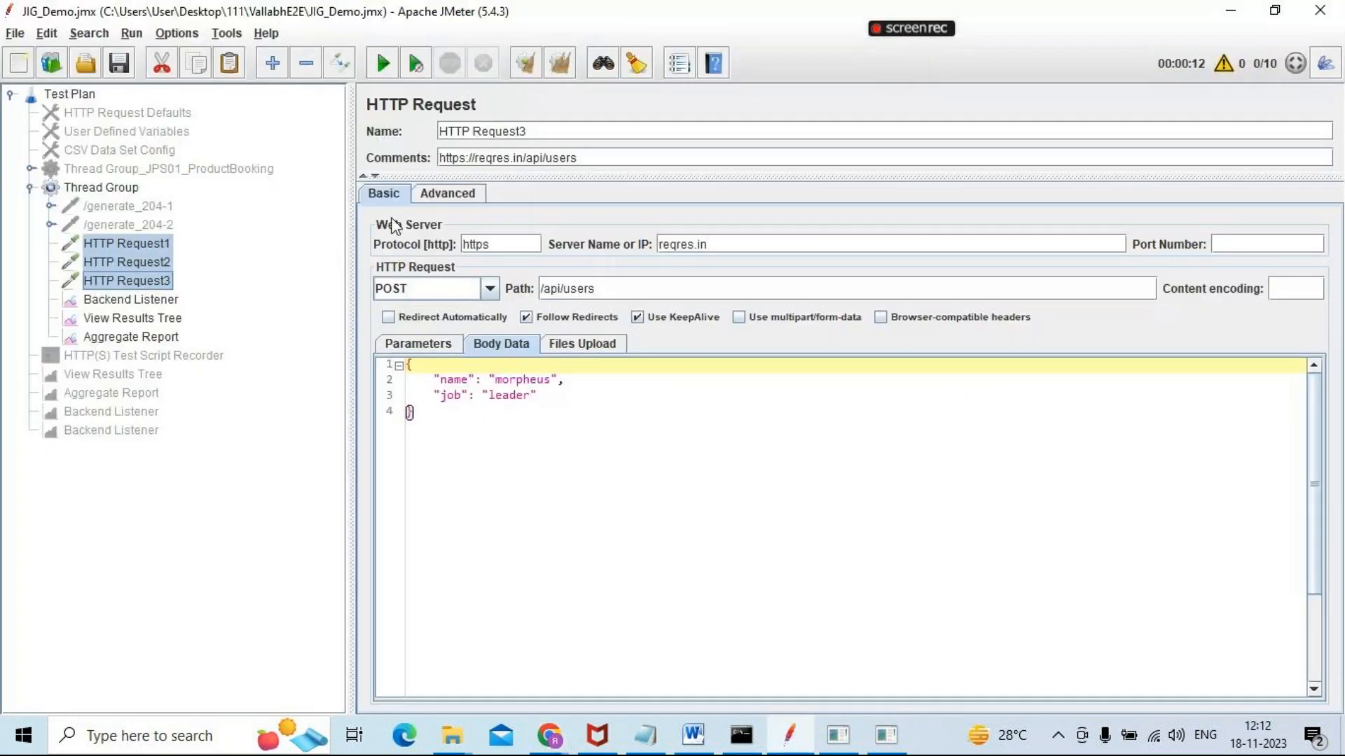
Set the Thread Group's loop count to Infinite and turn off Same user on each iteration
left_click(128, 192)
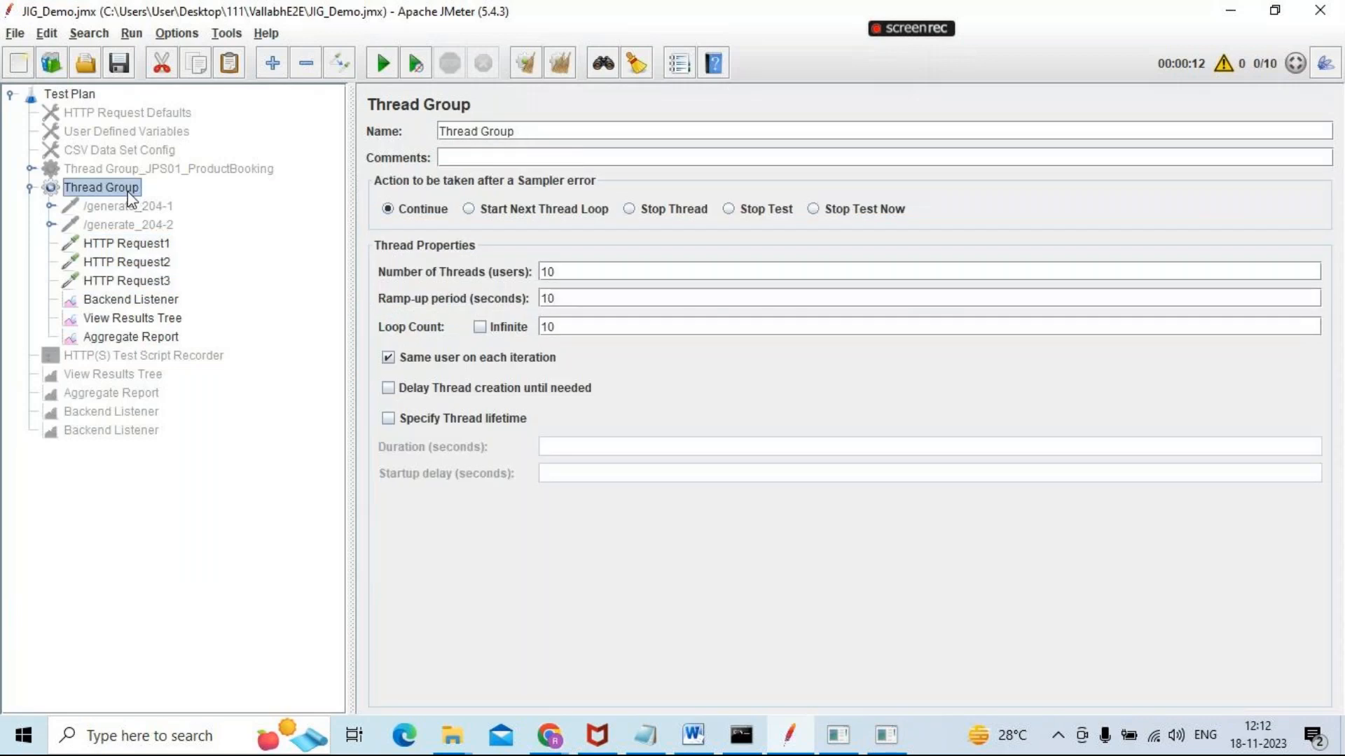
left_click(566, 327)
key("BackSpace")
key("BackSpace")
left_click(480, 327)
left_click(390, 359)
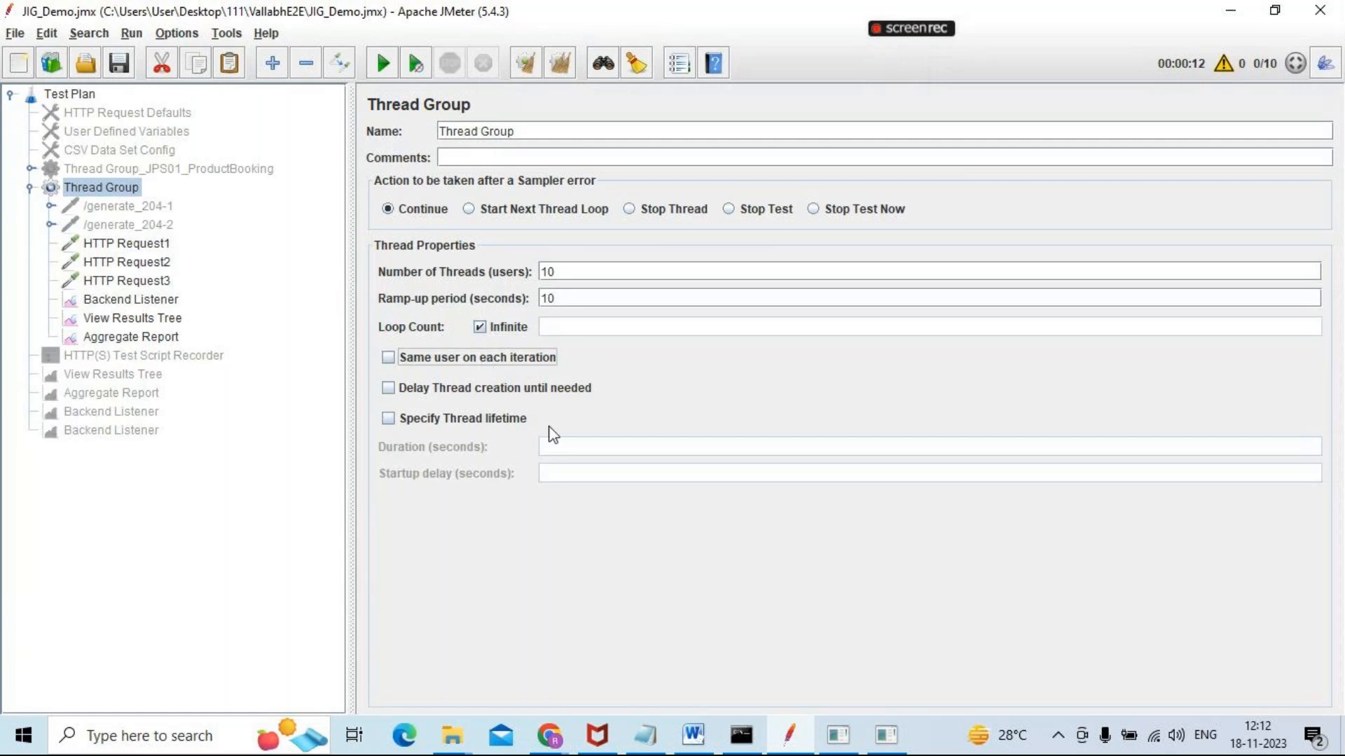
Add a Constant Timer to the Thread Group
right_click(107, 191)
mouse_move(278, 199)
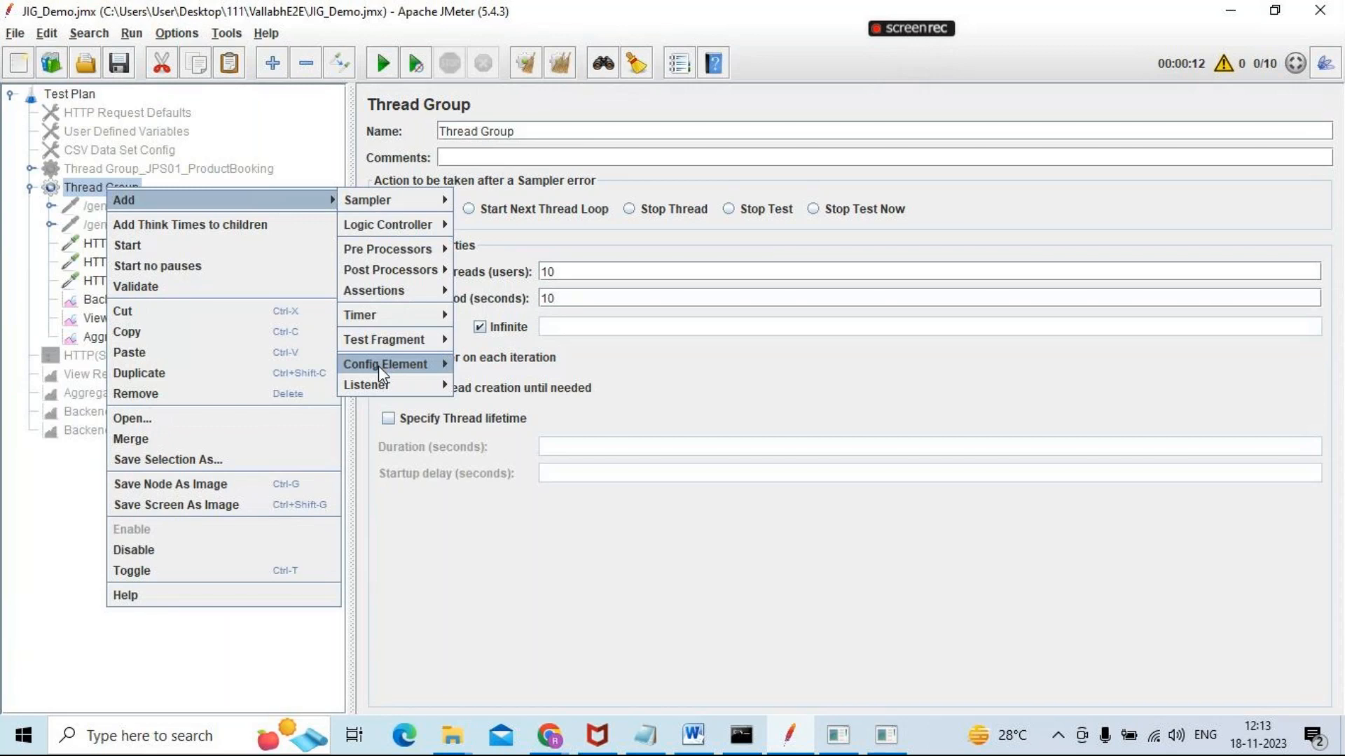
mouse_move(384, 390)
mouse_move(383, 280)
mouse_move(390, 314)
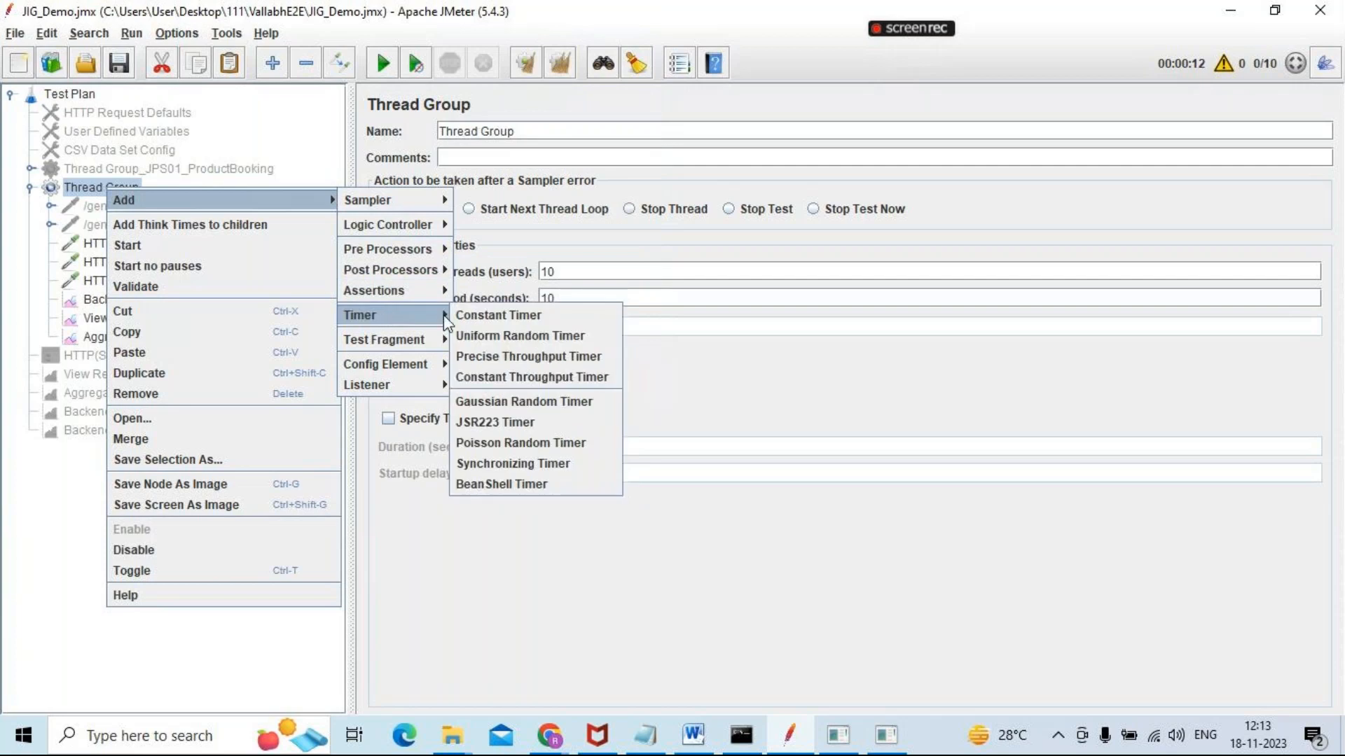
left_click(501, 315)
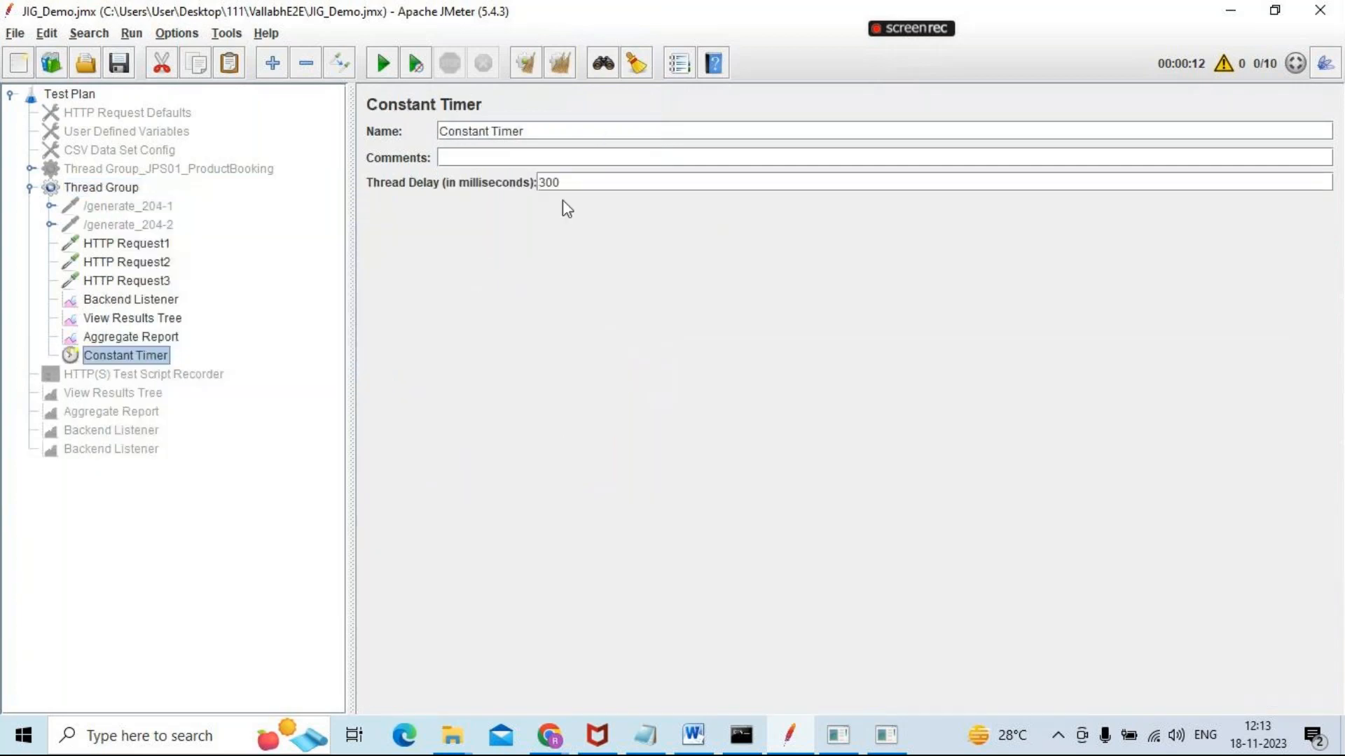
Set the Constant Timer's thread delay to 1500 milliseconds and place the timer directly after HTTP Request3 in the Thread Group
left_click(579, 182)
key("BackSpace")
key("BackSpace")
key("BackSpace")
type("1500")
left_click_drag(125, 357, 131, 240)
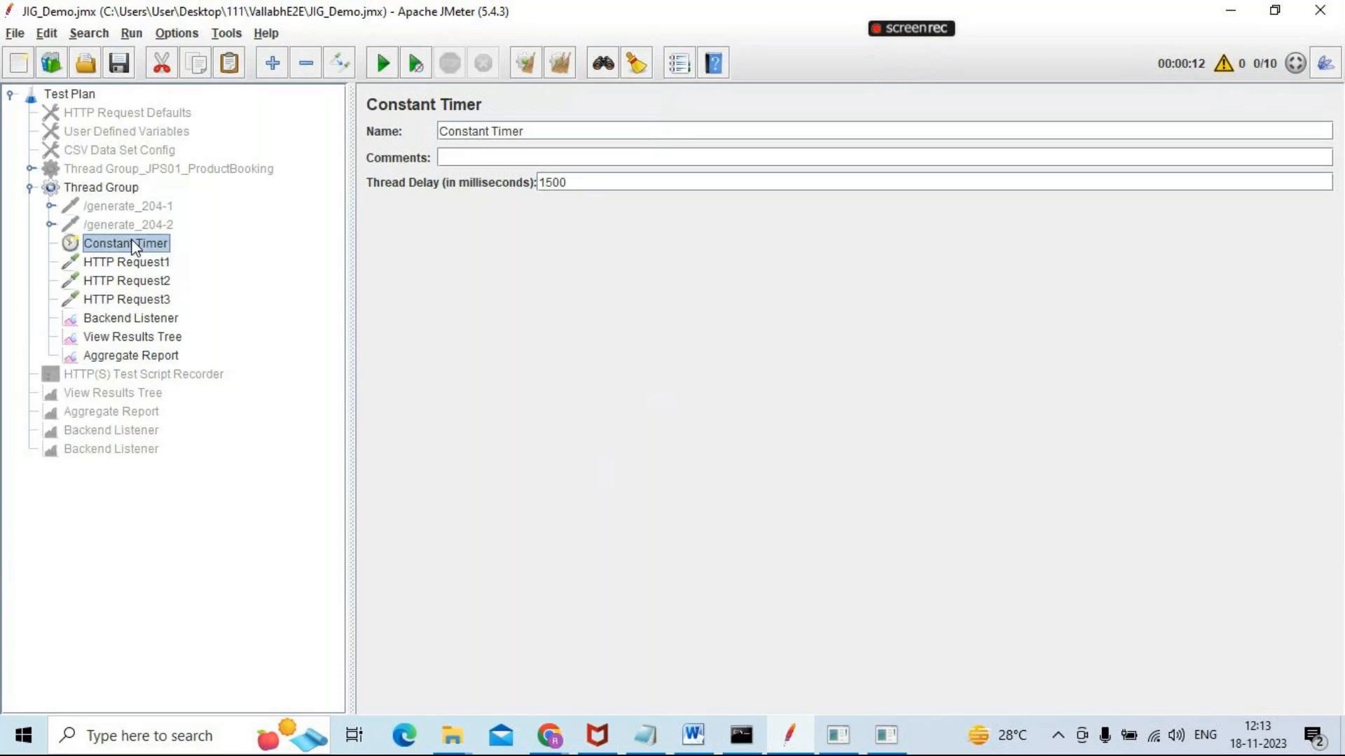
left_click_drag(136, 302, 137, 303)
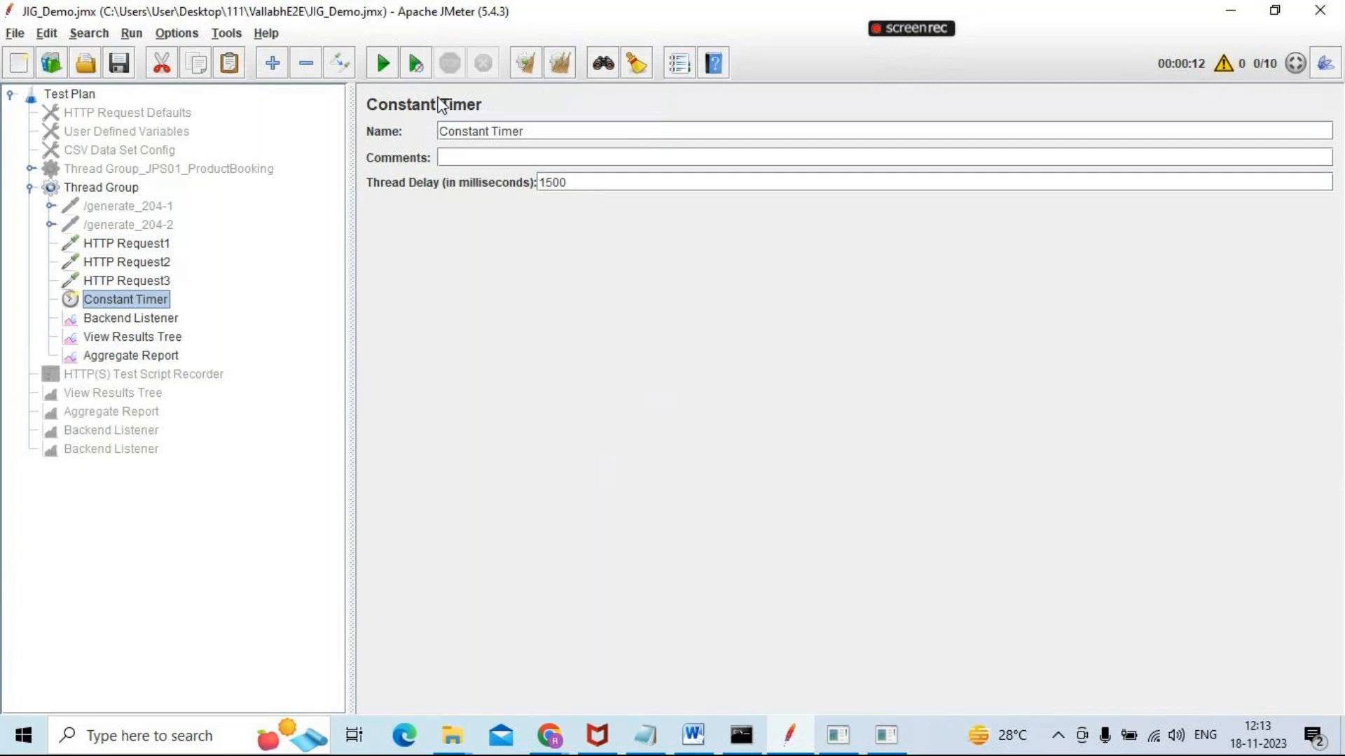
Start the load test and open the Thread Group's Aggregate Report
left_click(390, 62)
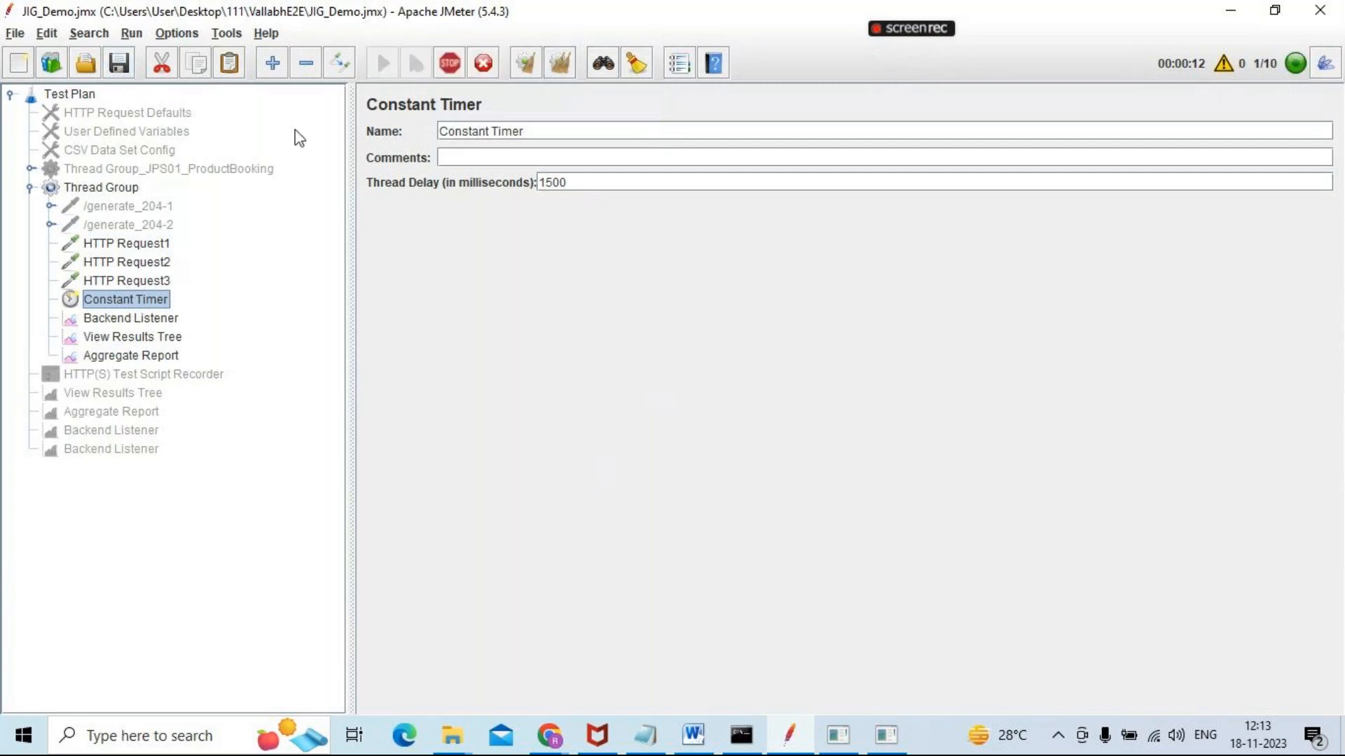
left_click(128, 356)
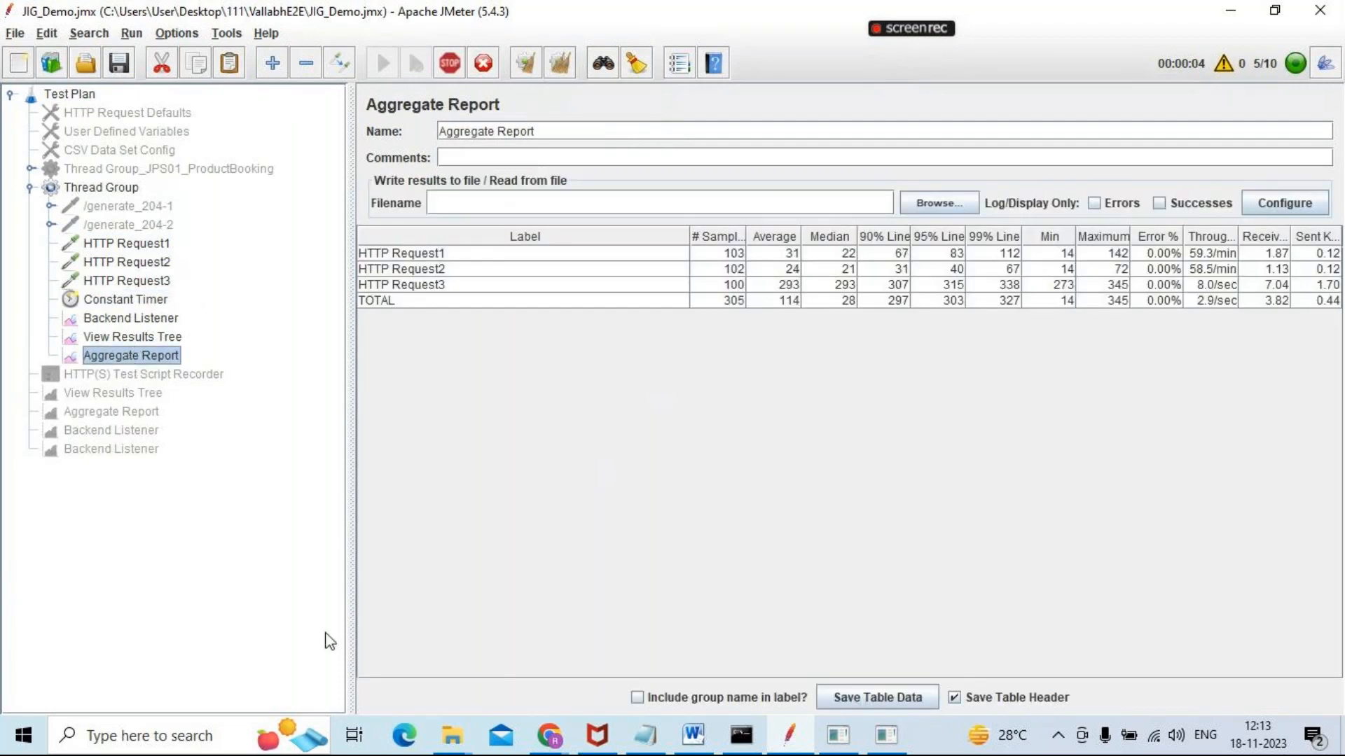
Switch to the Grafana dashboard and reload it to compare its live request figures with JMeter's Aggregate Report
key("alt+Tab")
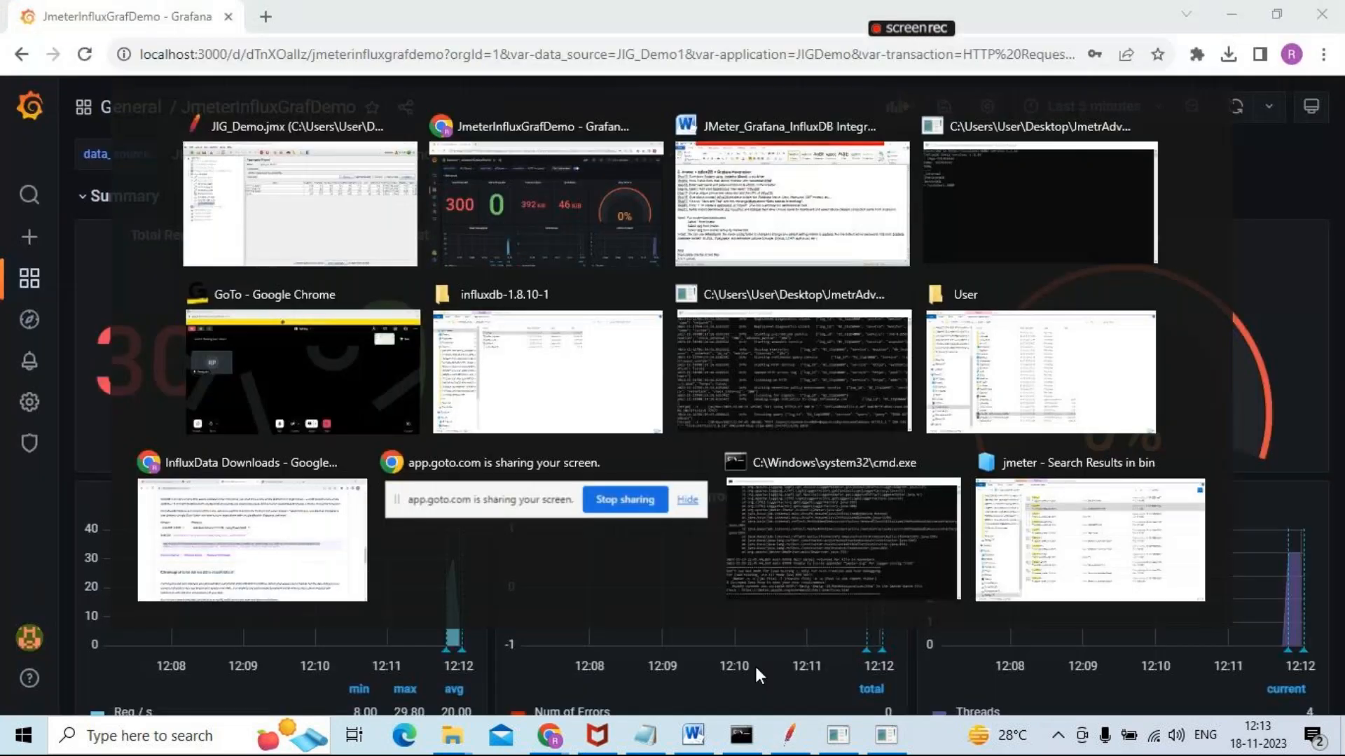
left_click(84, 54)
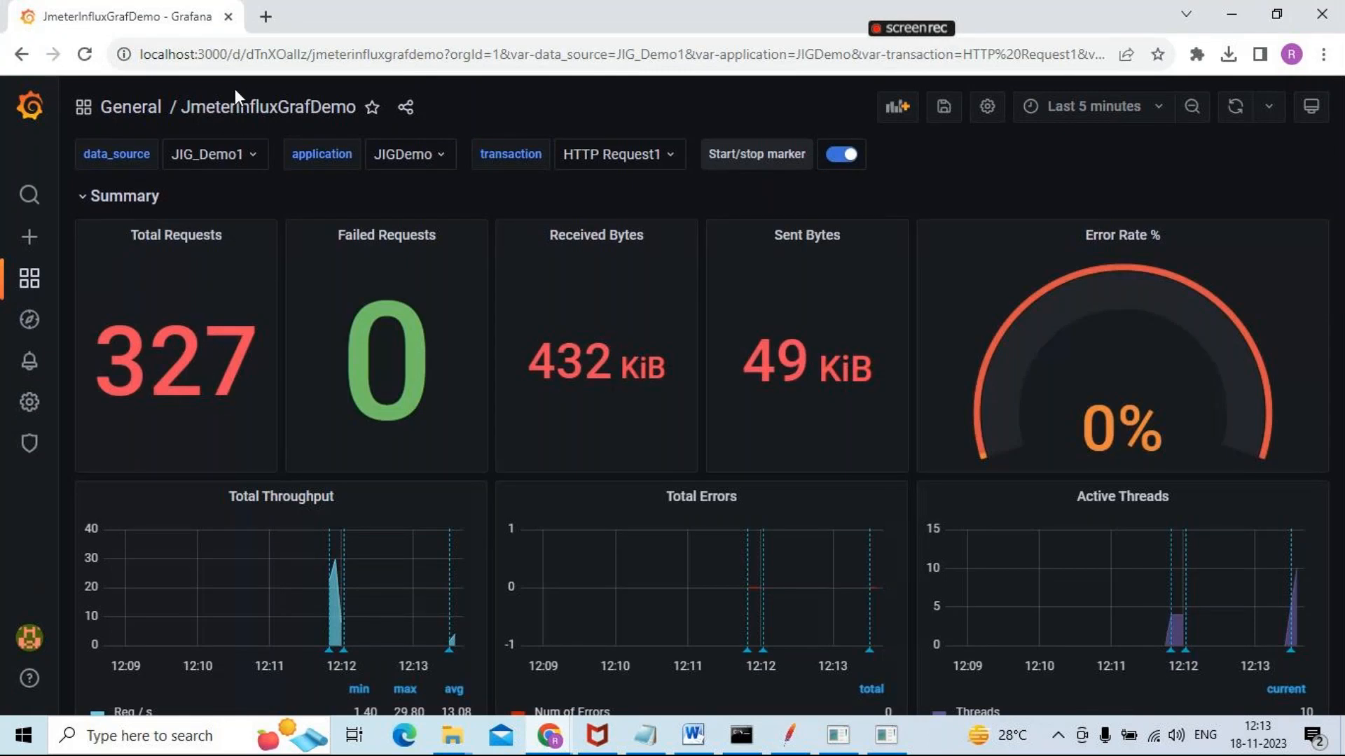
key("alt+Tab")
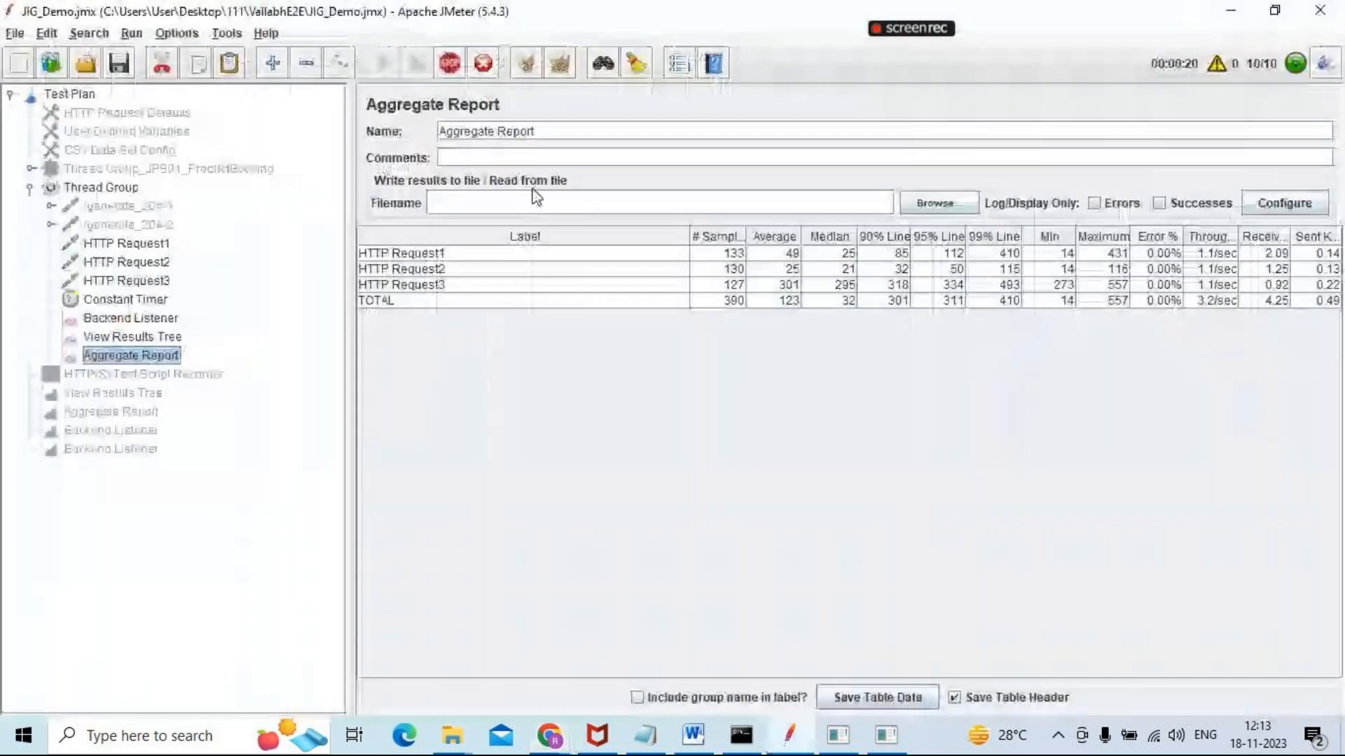
key("alt+Tab")
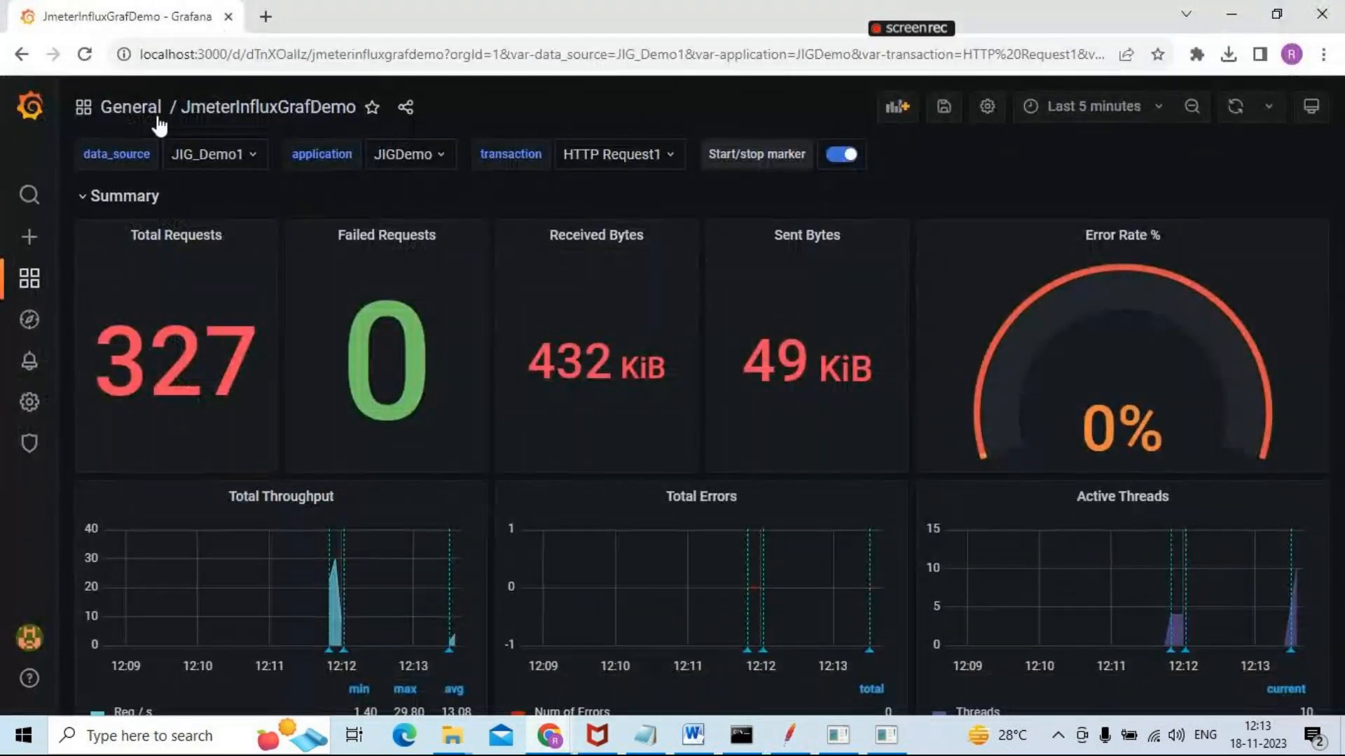
left_click(86, 56)
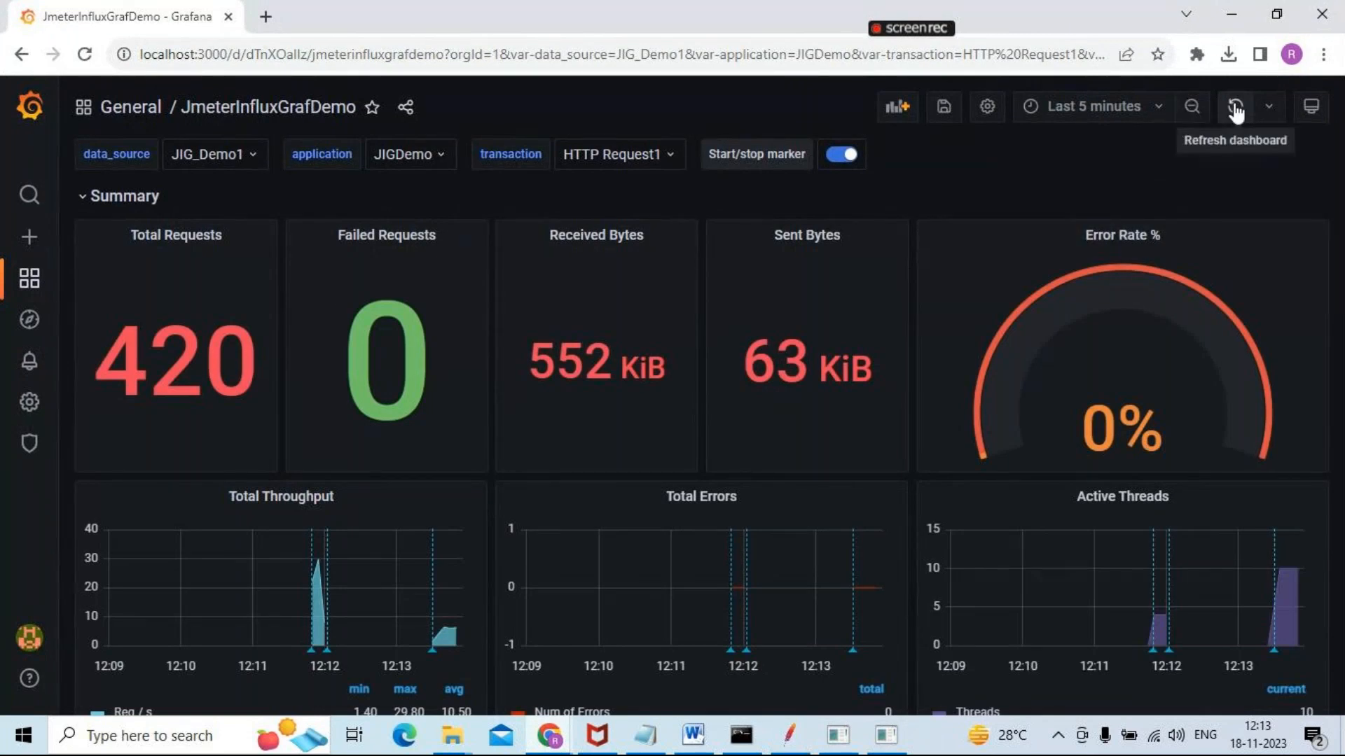
Set the dashboard's auto-refresh interval to 5s and examine the throughput, errors, active threads and transaction response time panels
left_click(1268, 106)
left_click(1263, 170)
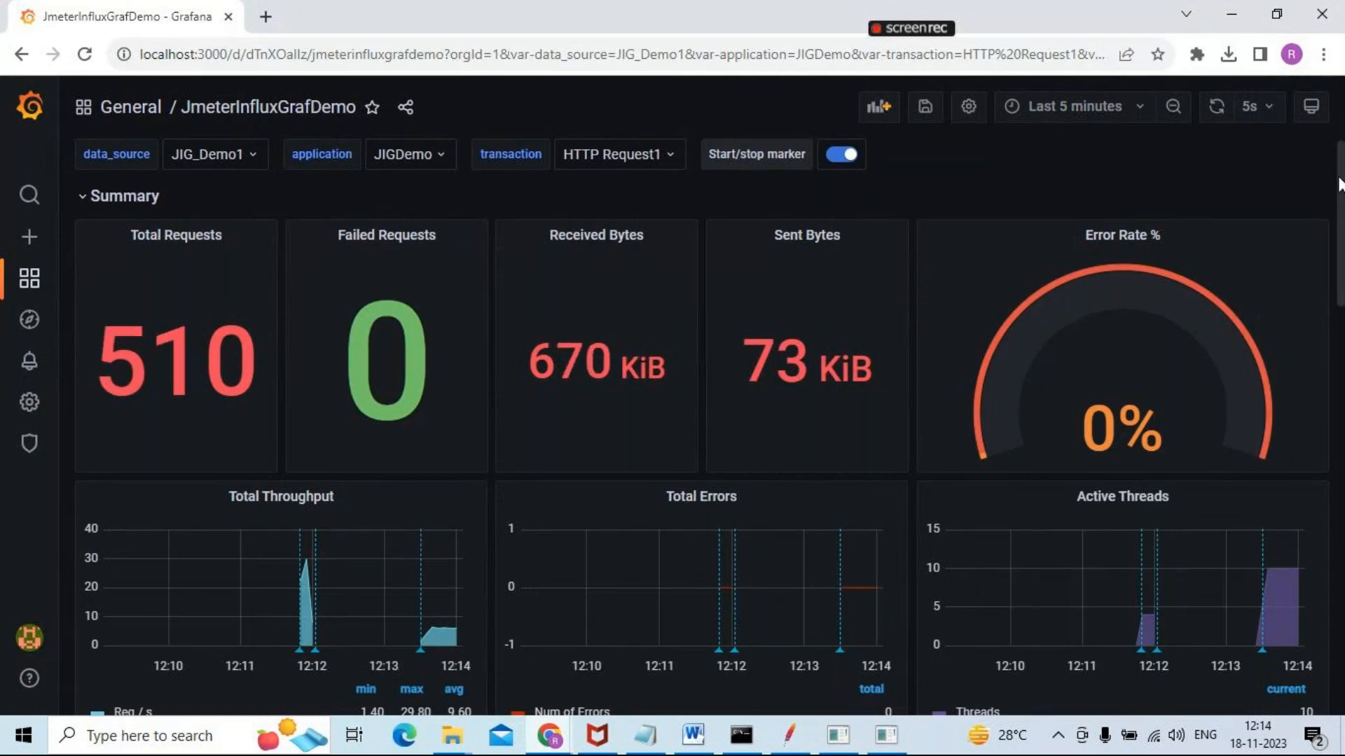
scroll(1339, 186, "down", 1)
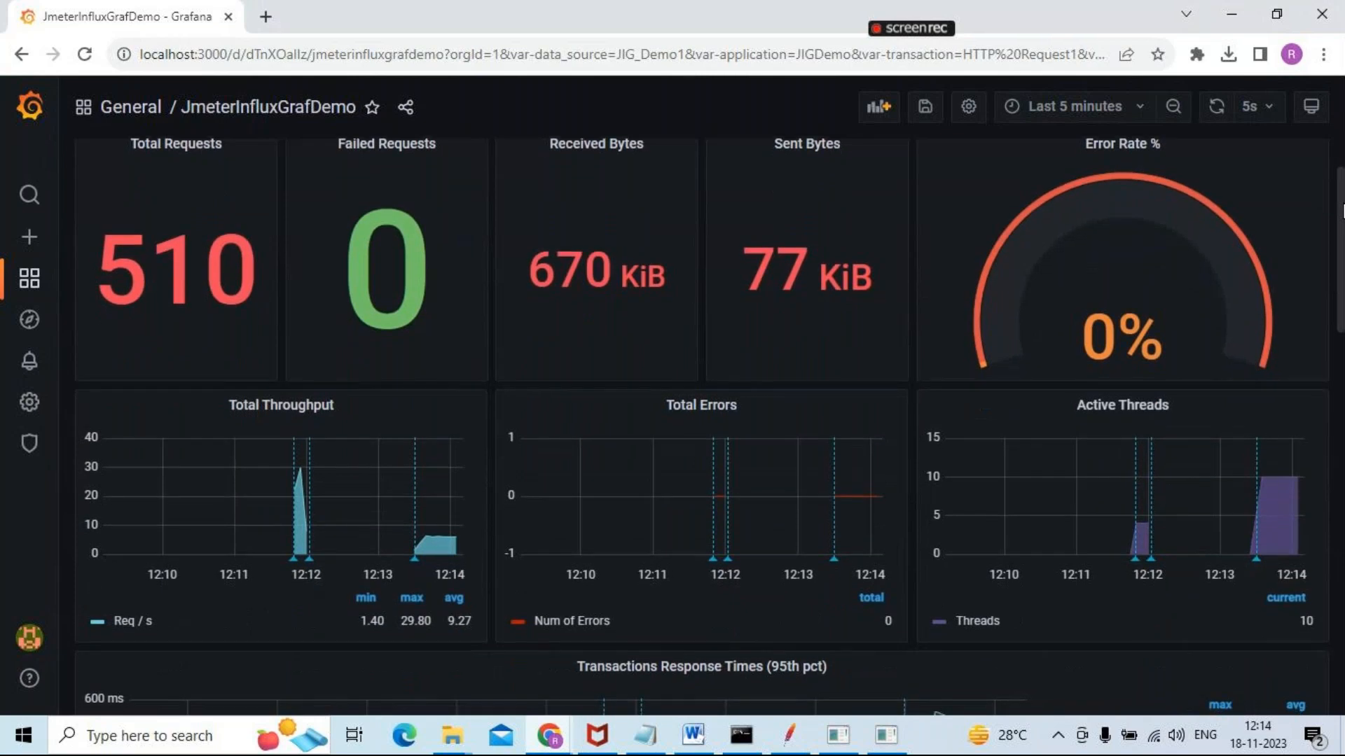
scroll(1341, 210, "down", 1)
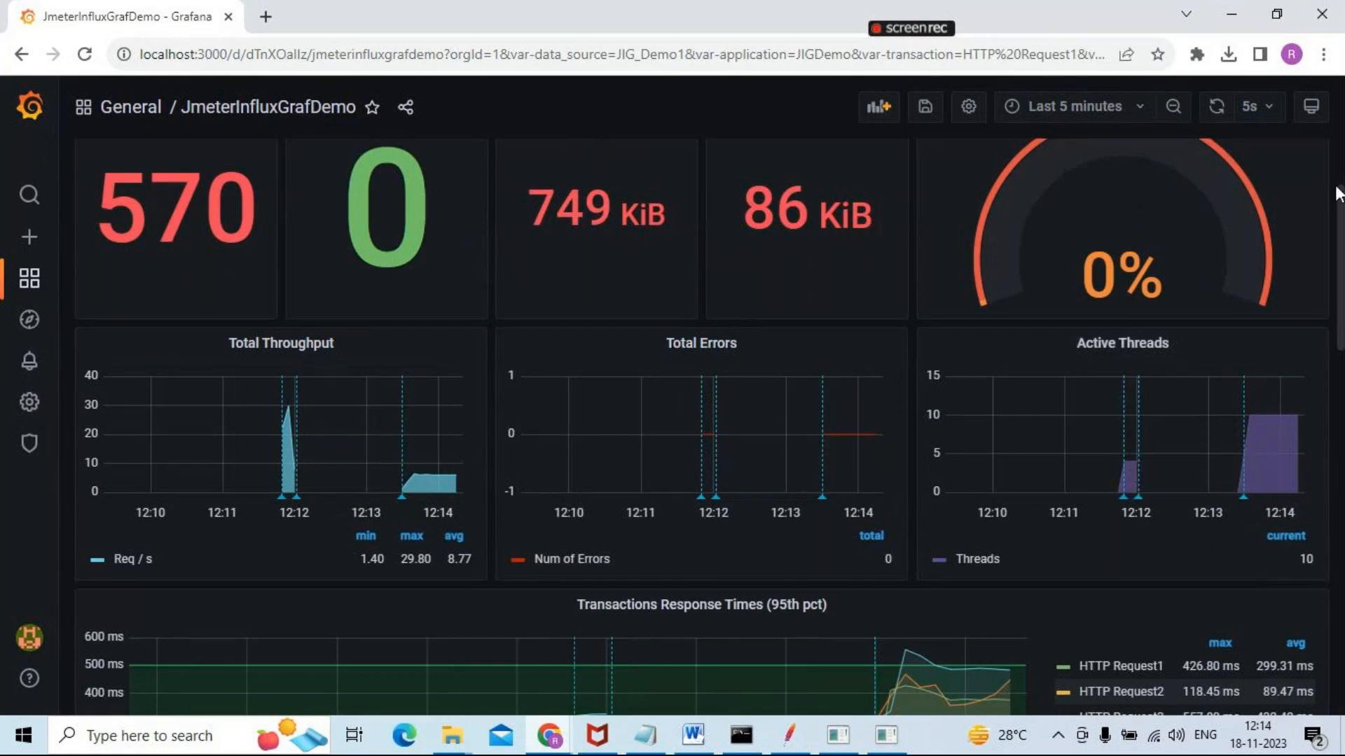
scroll(1339, 199, "down", 2)
scroll(942, 297, "down", 1)
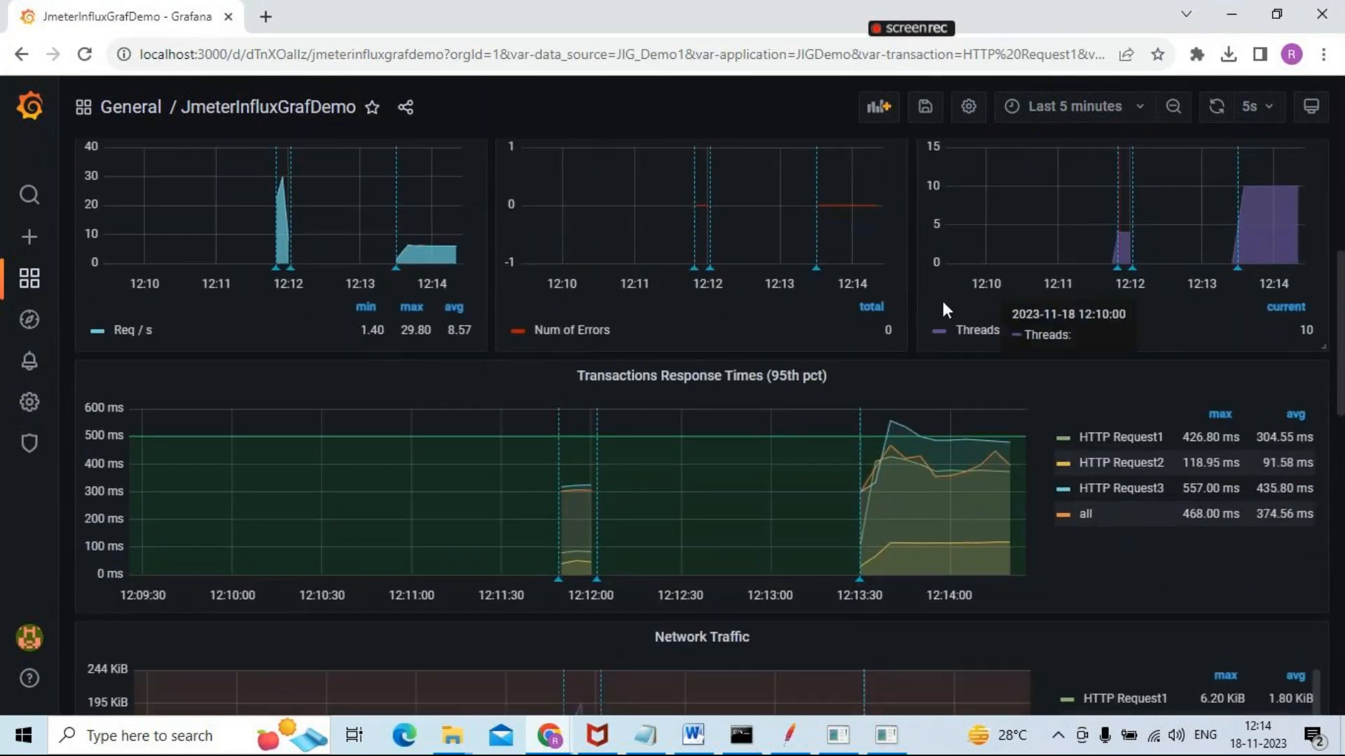
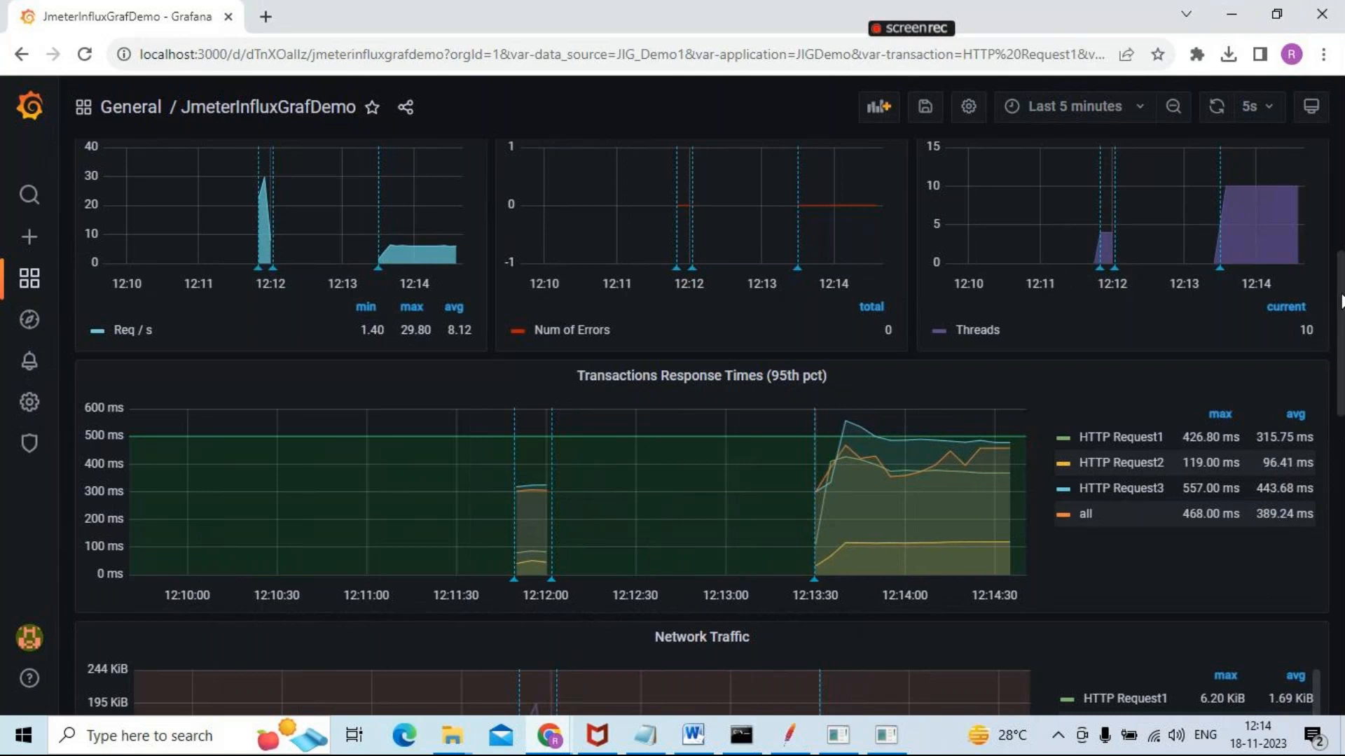
Examine the dashboard's response time and Network Traffic panels, and expand the Errors row to view its two panels
scroll(1341, 301, "down", 3)
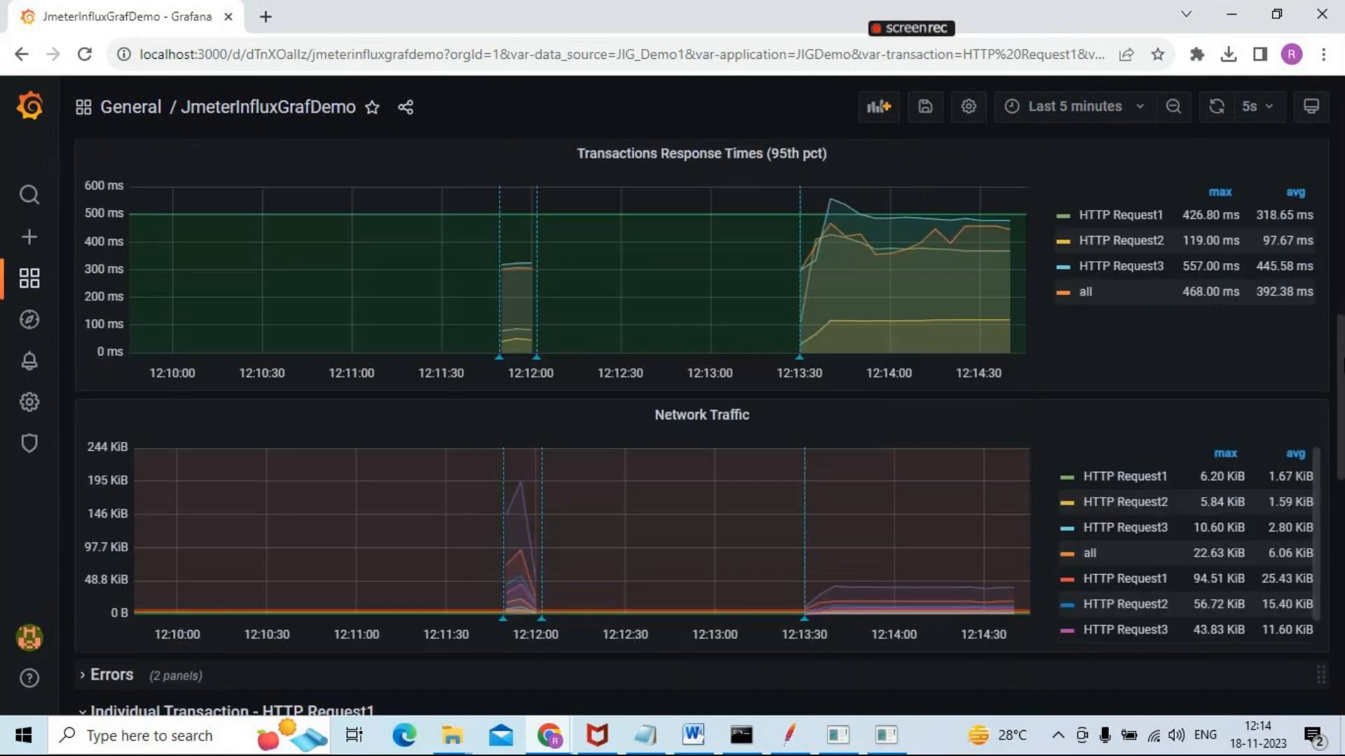
scroll(701, 420, "down", 1)
left_click_drag(1343, 384, 1343, 385)
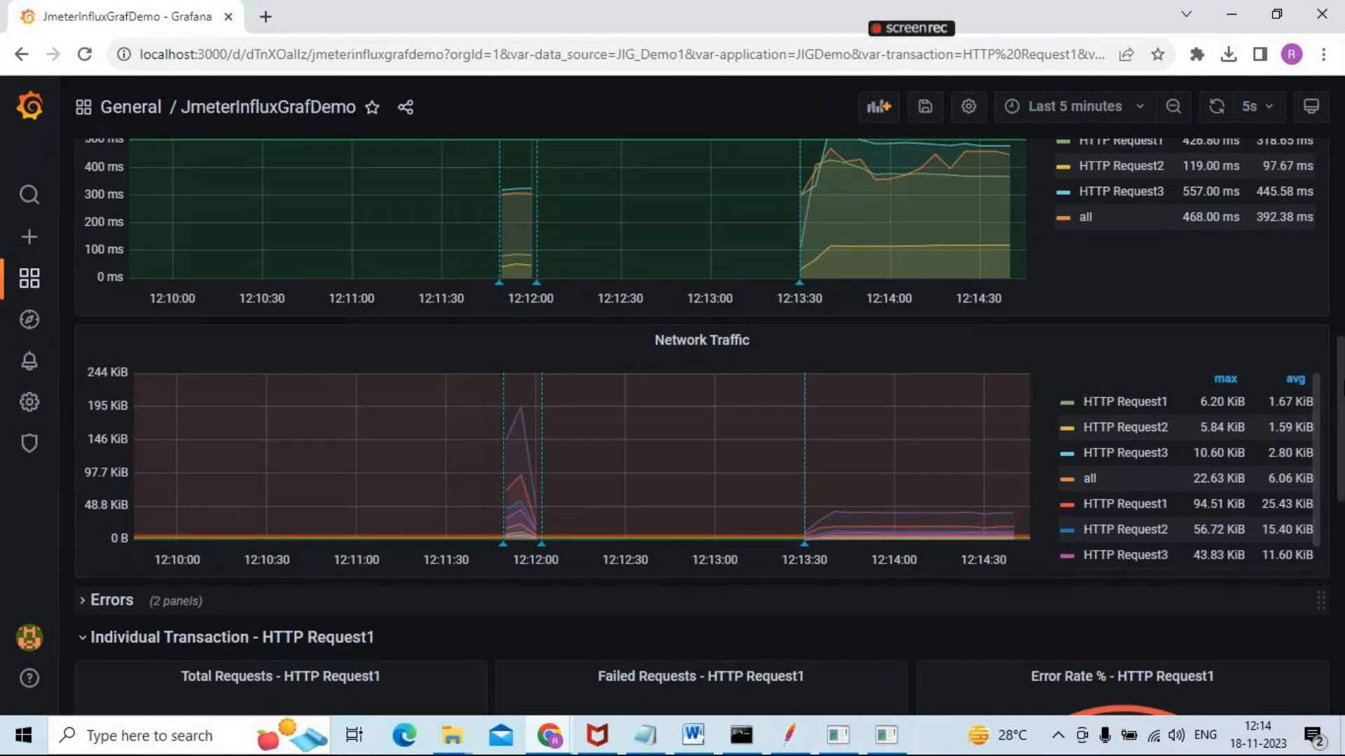
scroll(702, 427, "down", 1)
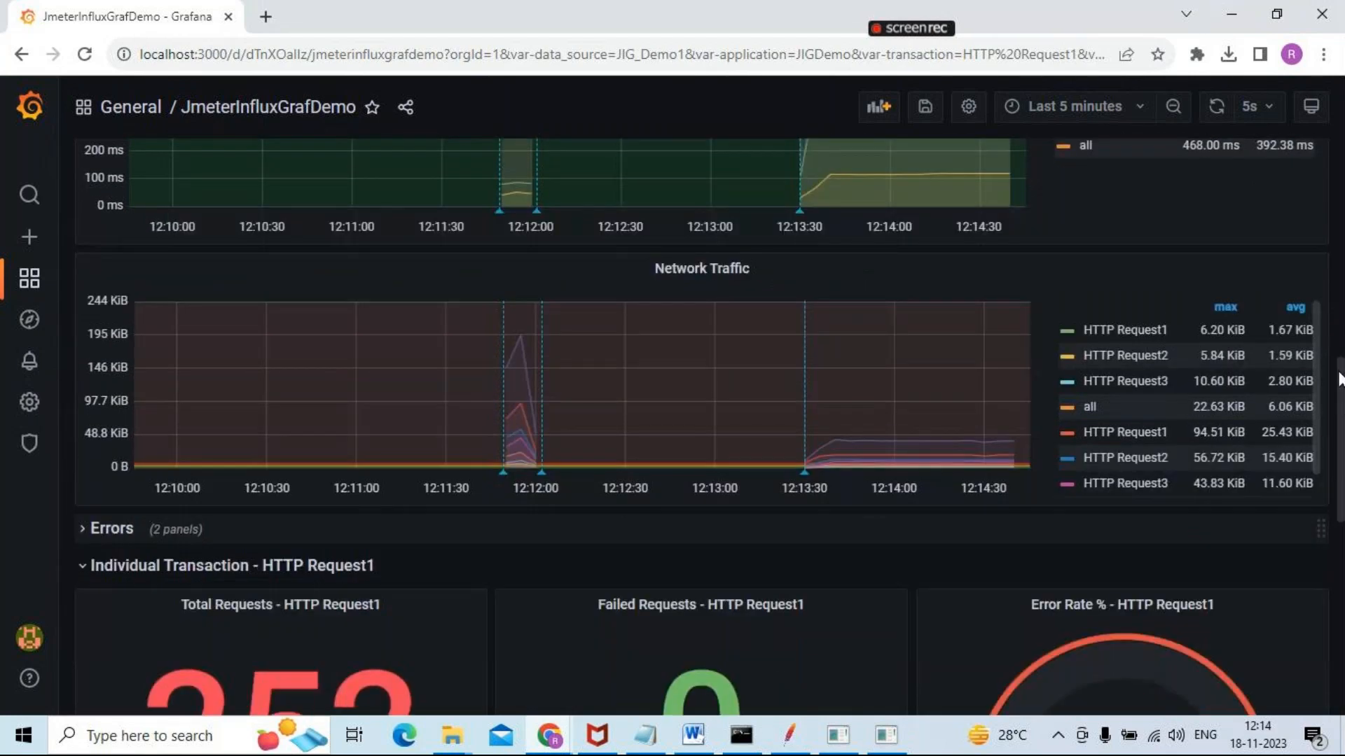
scroll(1086, 355, "down", 3)
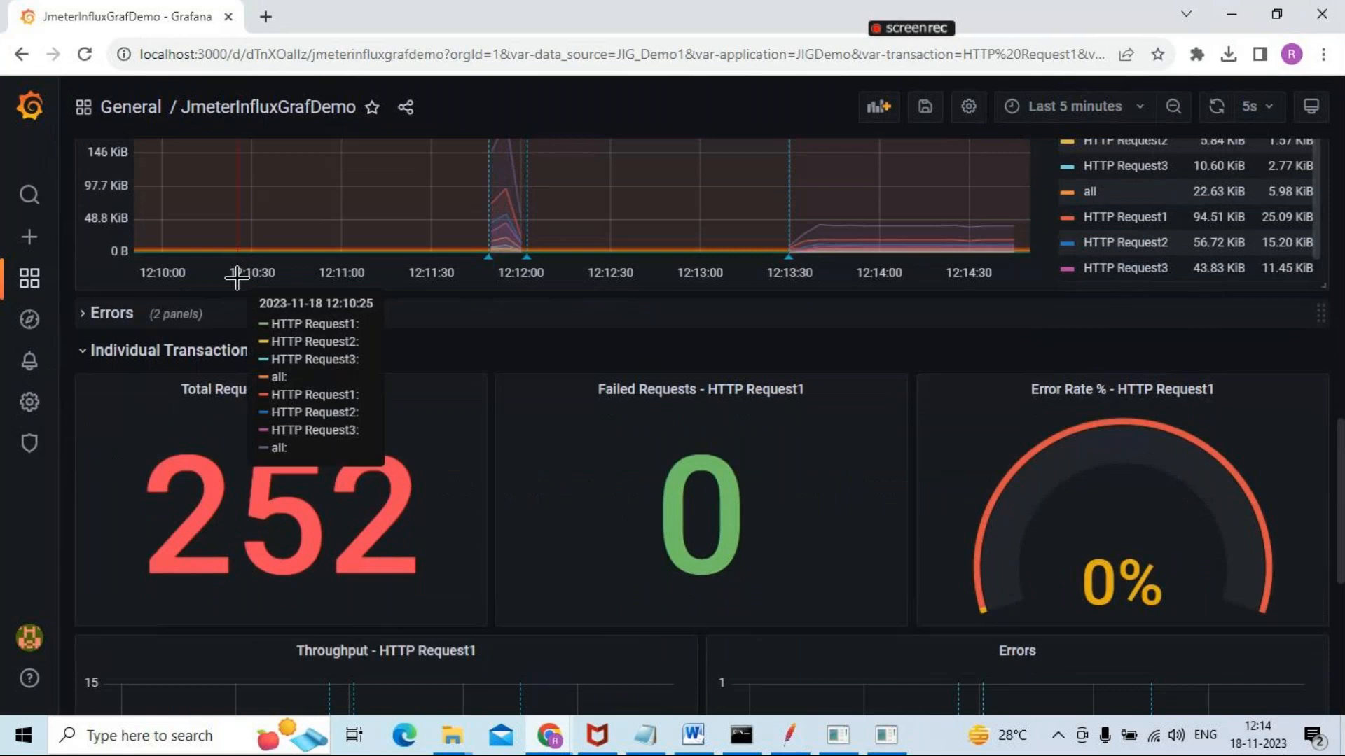
left_click(82, 315)
scroll(295, 308, "down", 1)
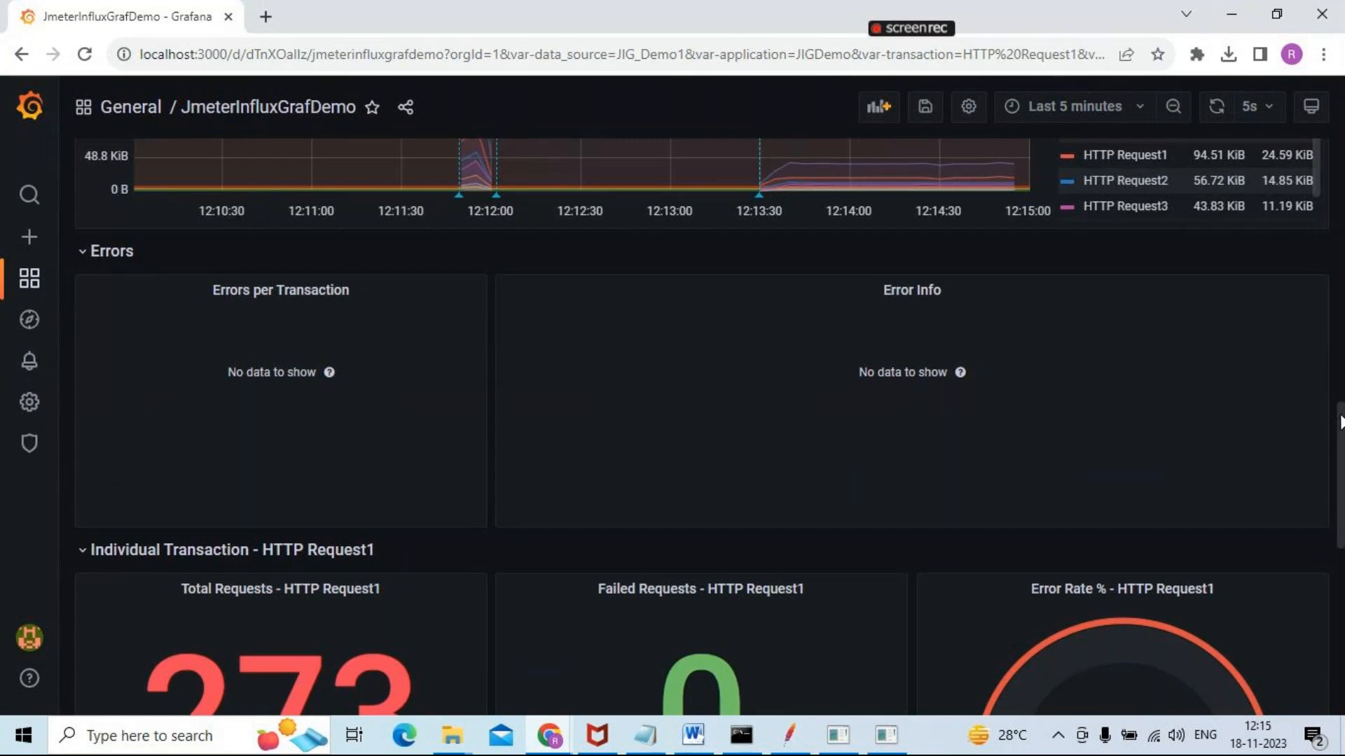
Set the dashboard's transaction variable to HTTP Request3 and examine its individual request, throughput, error and response time panels
left_click_drag(1340, 422, 1281, 78)
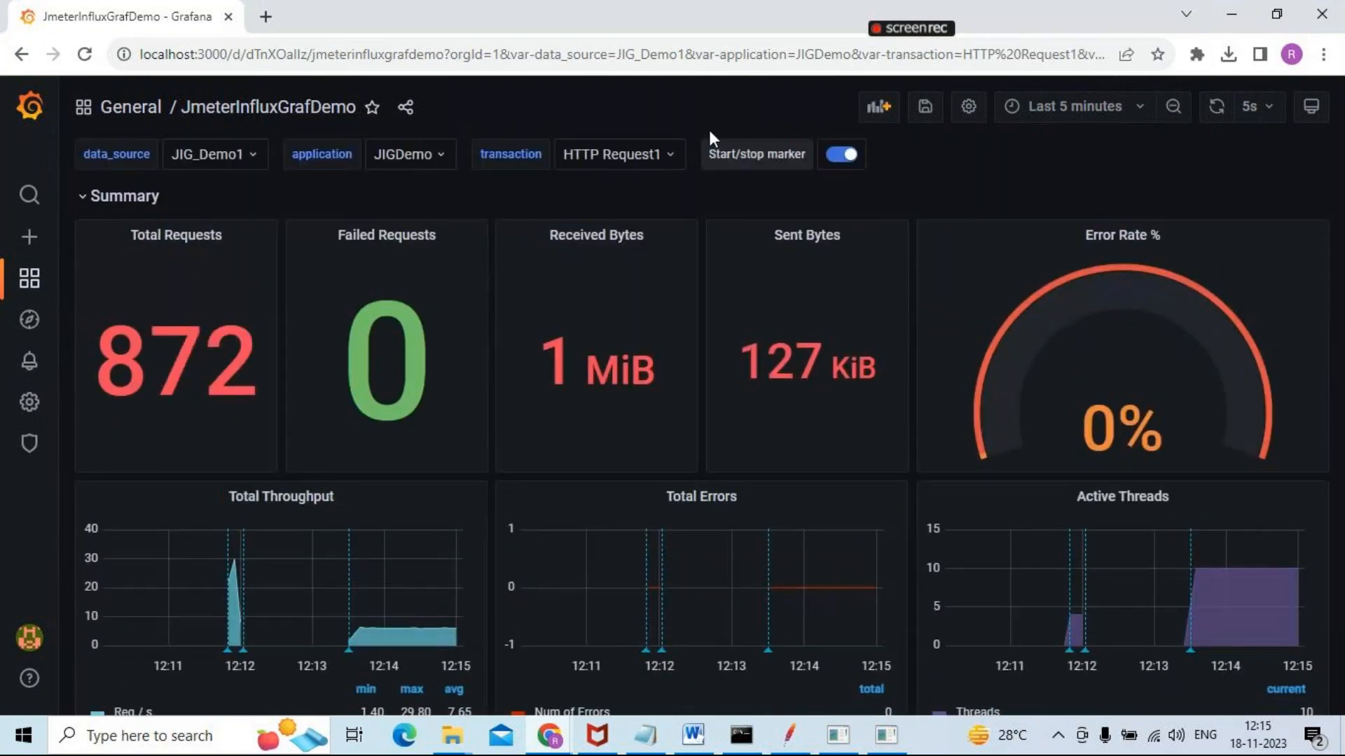
left_click(669, 157)
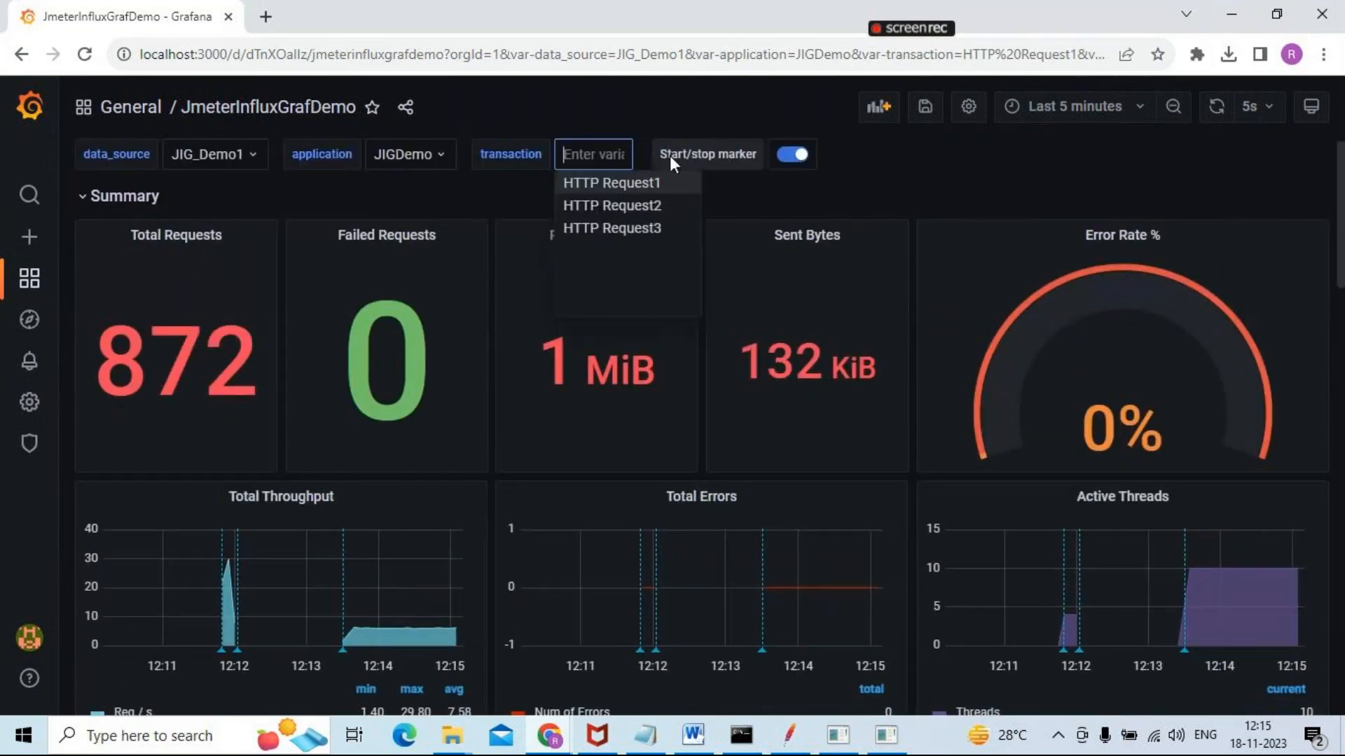
left_click(644, 227)
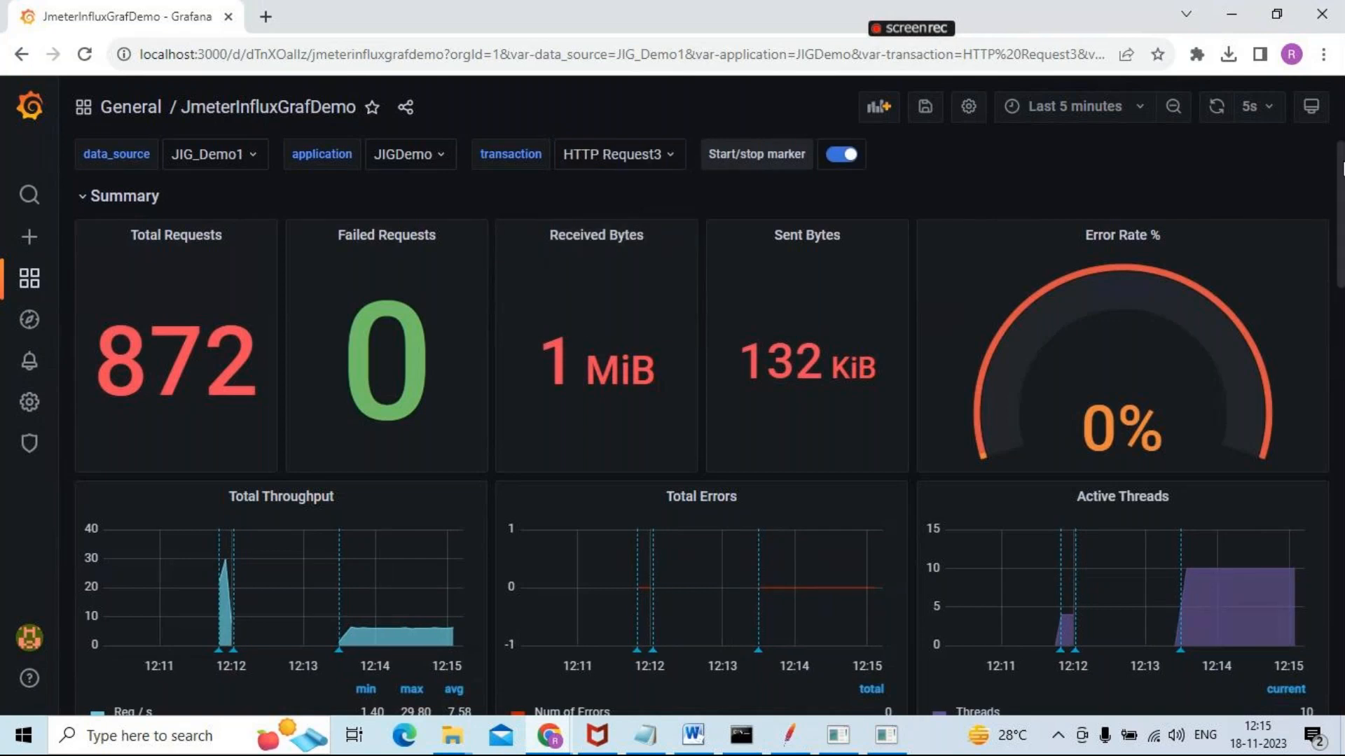
left_click_drag(1339, 169, 1341, 524)
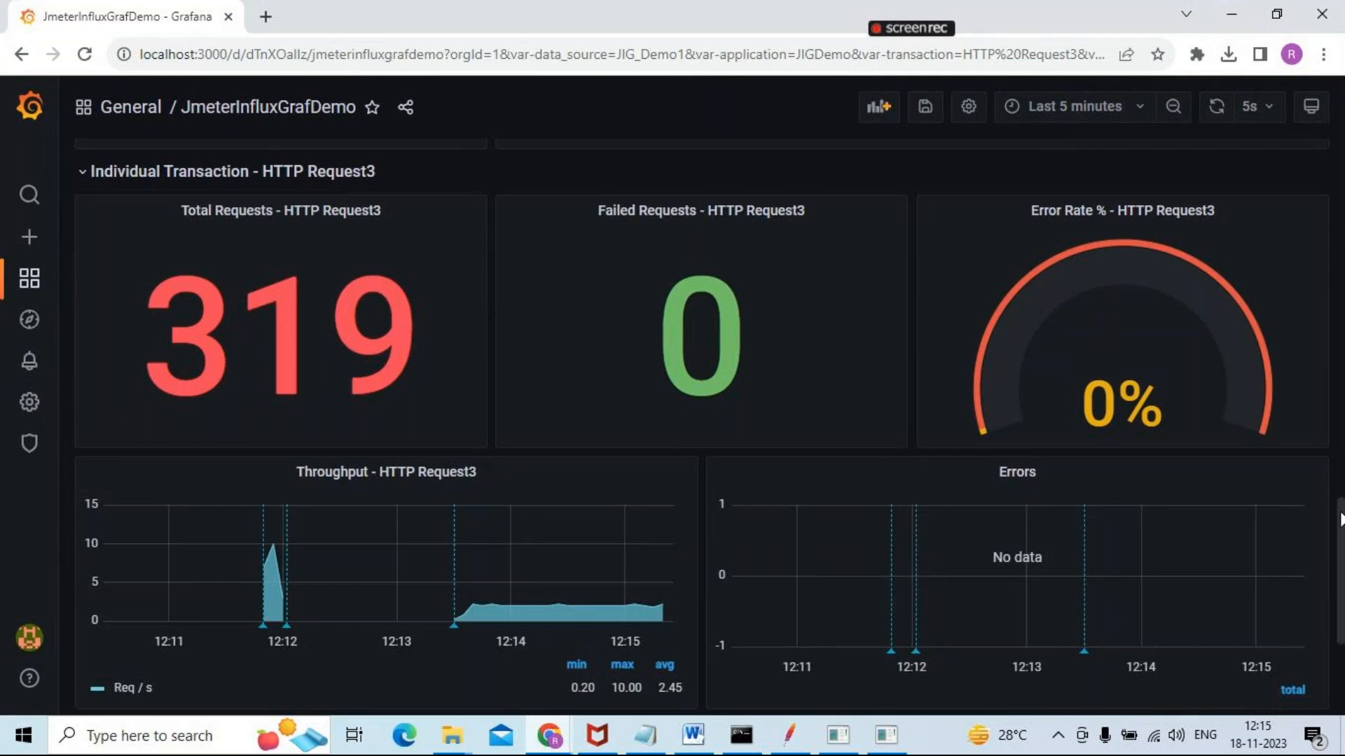
scroll(1340, 519, "down", 1)
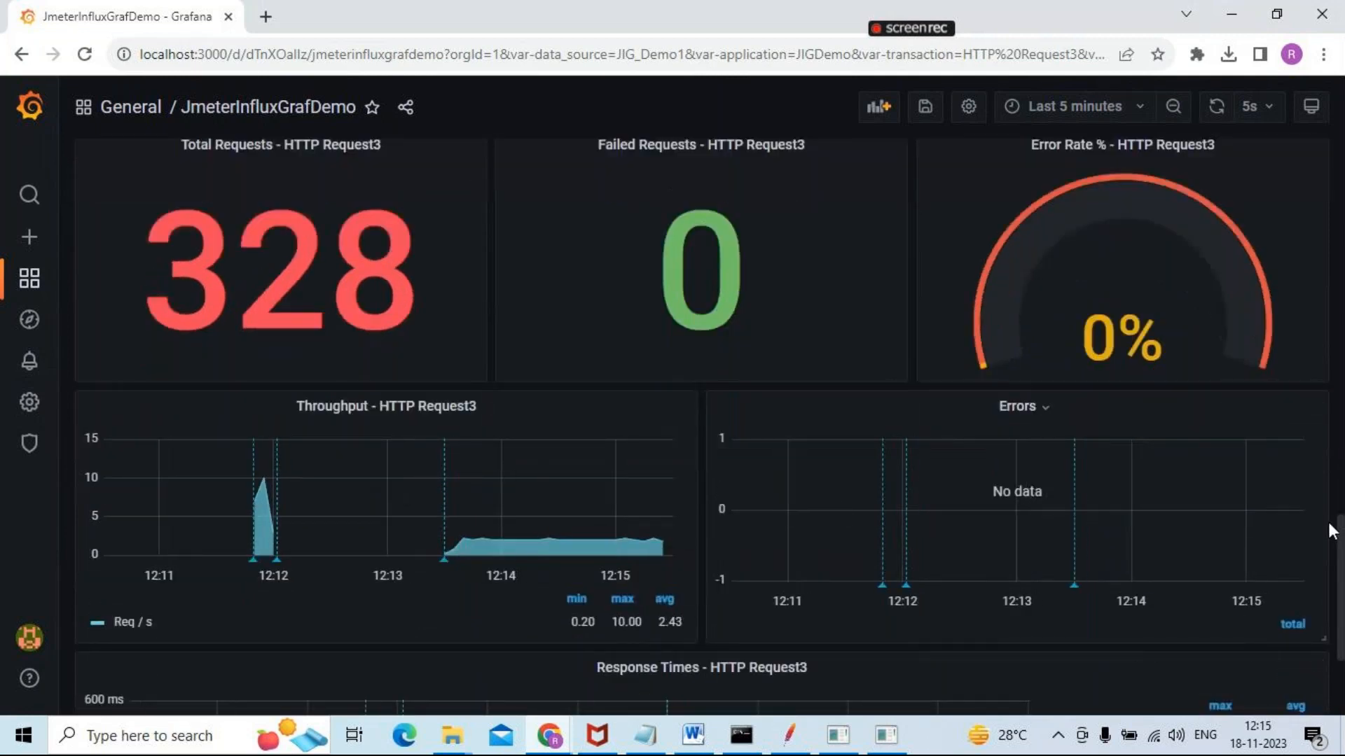
scroll(1340, 526, "down", 3)
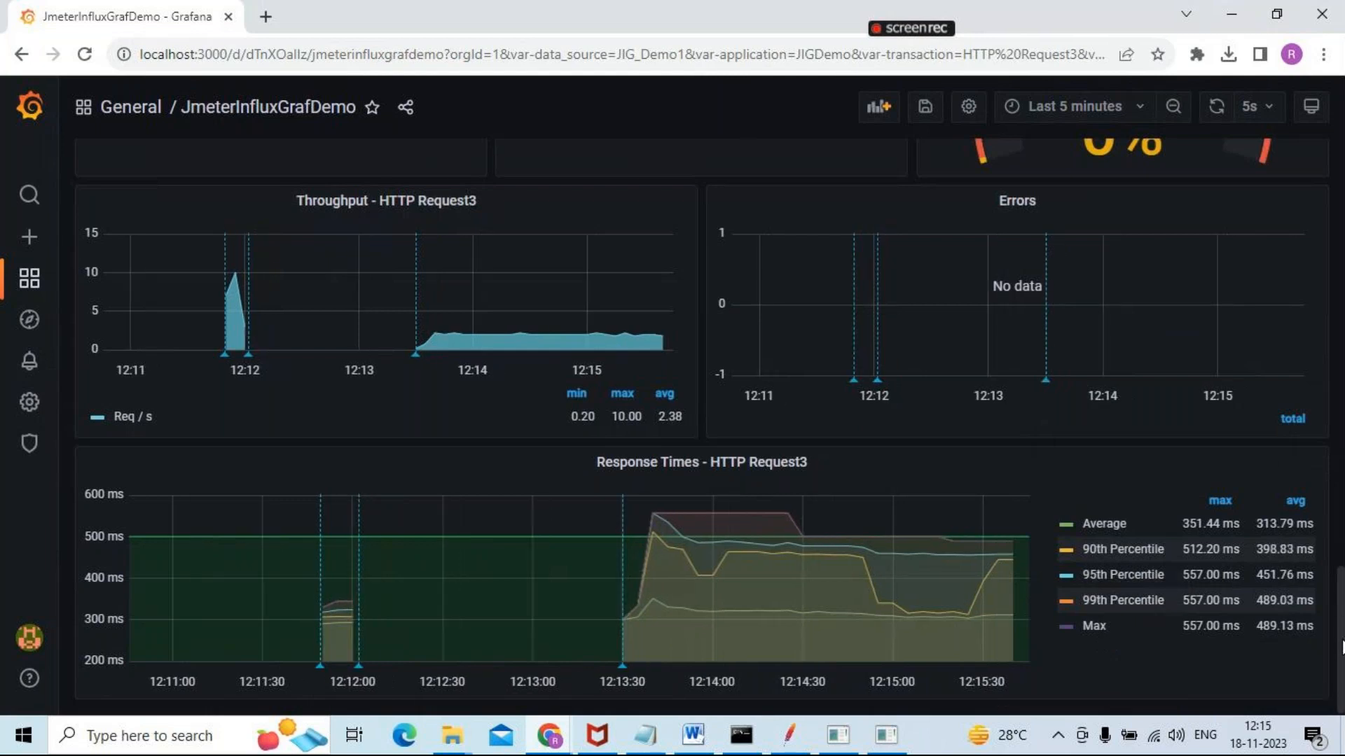
Mark the JmeterInfluxGrafDemo dashboard as a favorite and view its direct share link
scroll(1341, 631, "up", 4)
left_click_drag(1343, 560, 1339, 185)
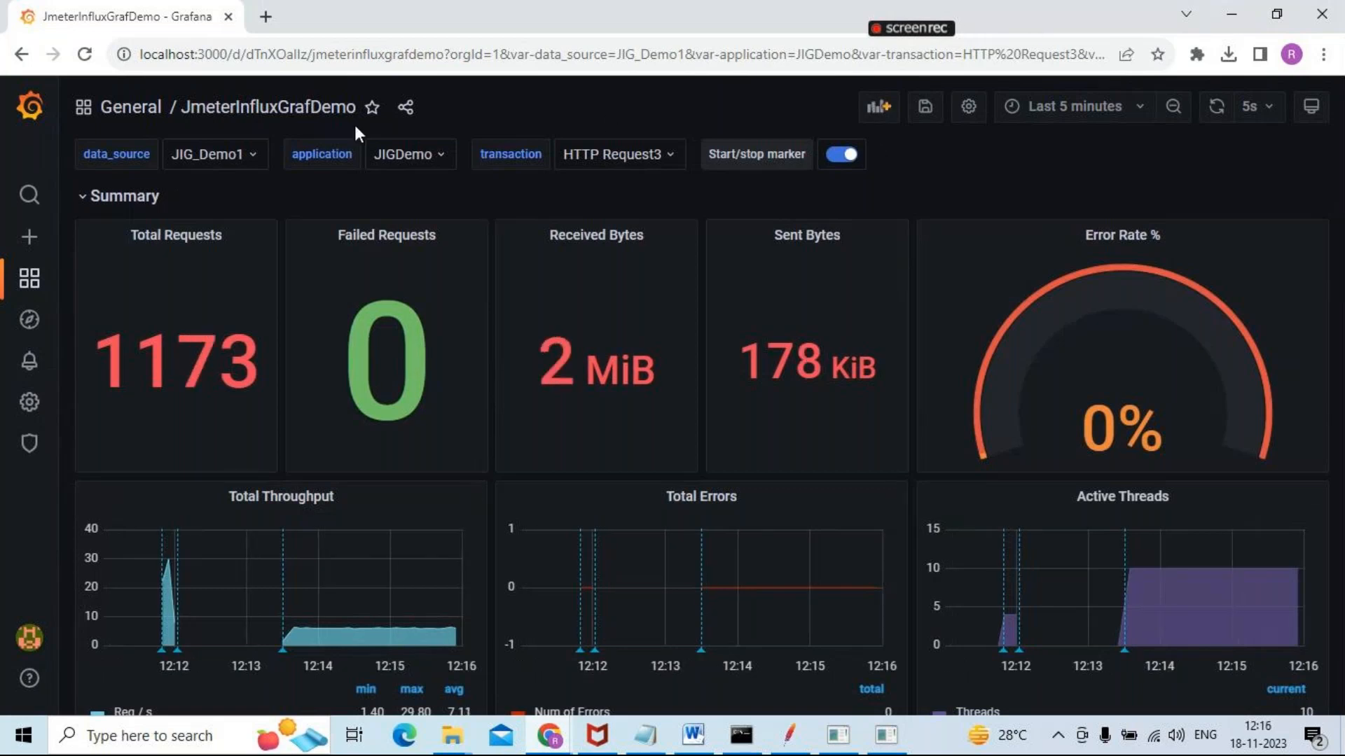
left_click(373, 109)
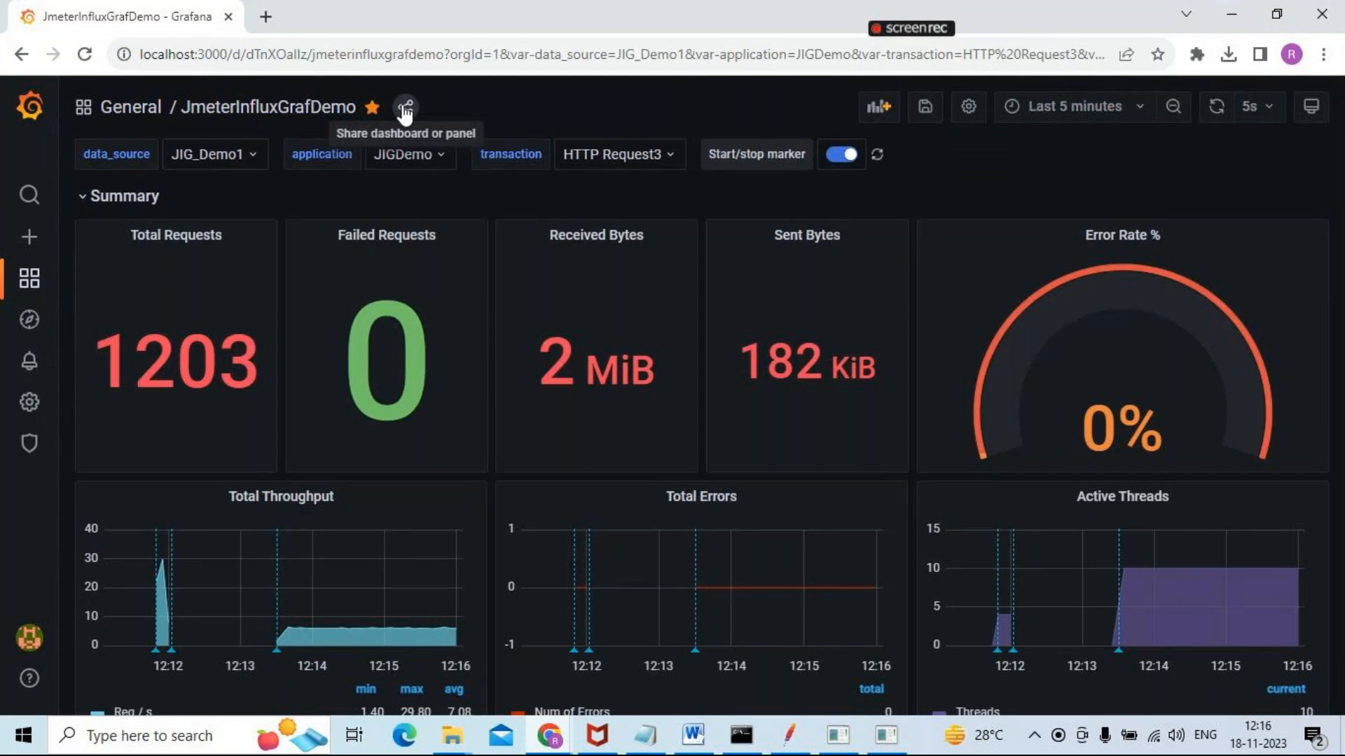
left_click(408, 108)
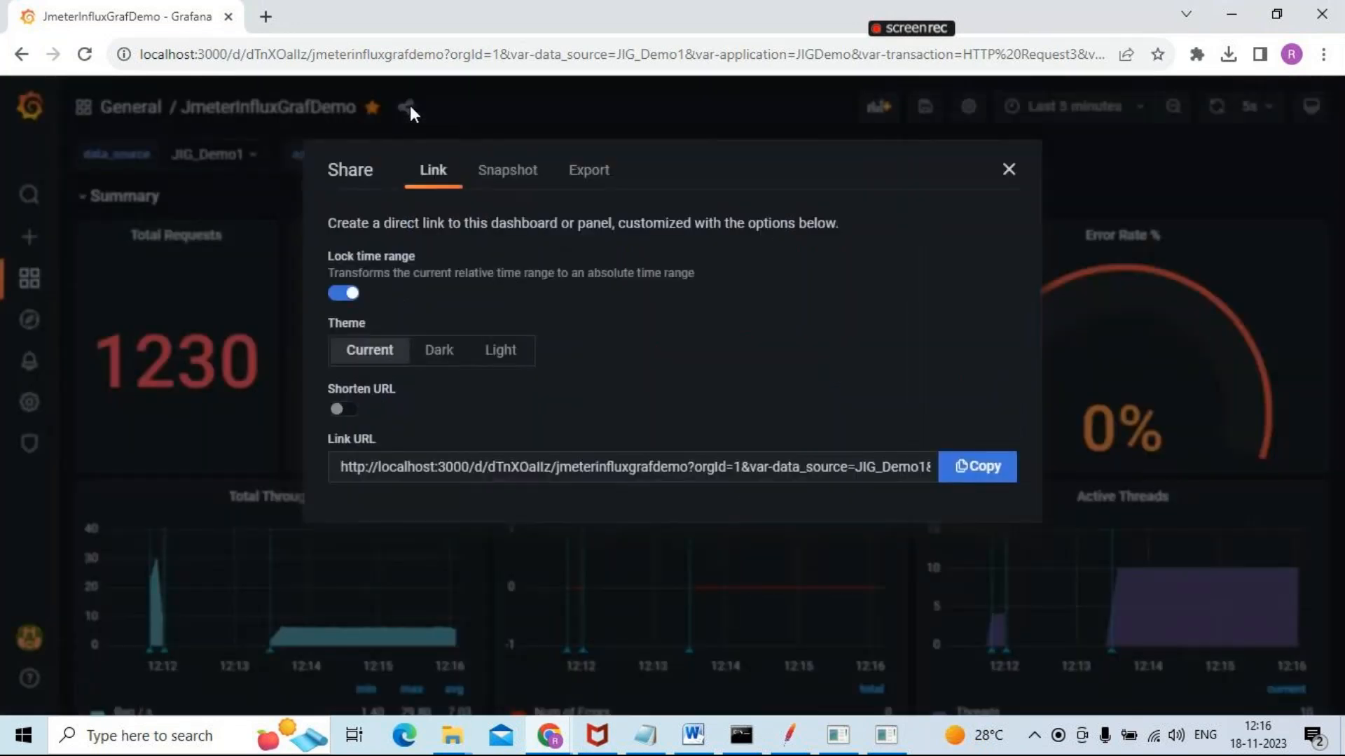
left_click(540, 465)
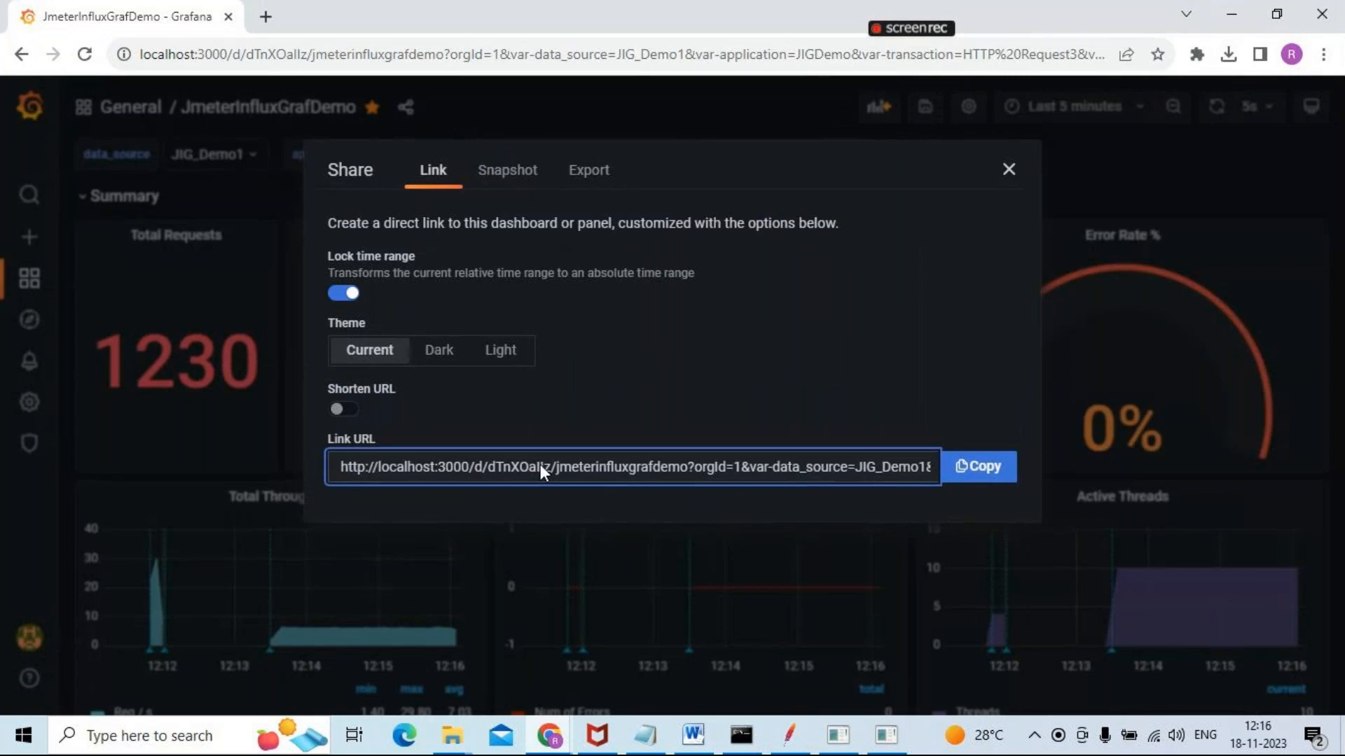
left_click(1017, 169)
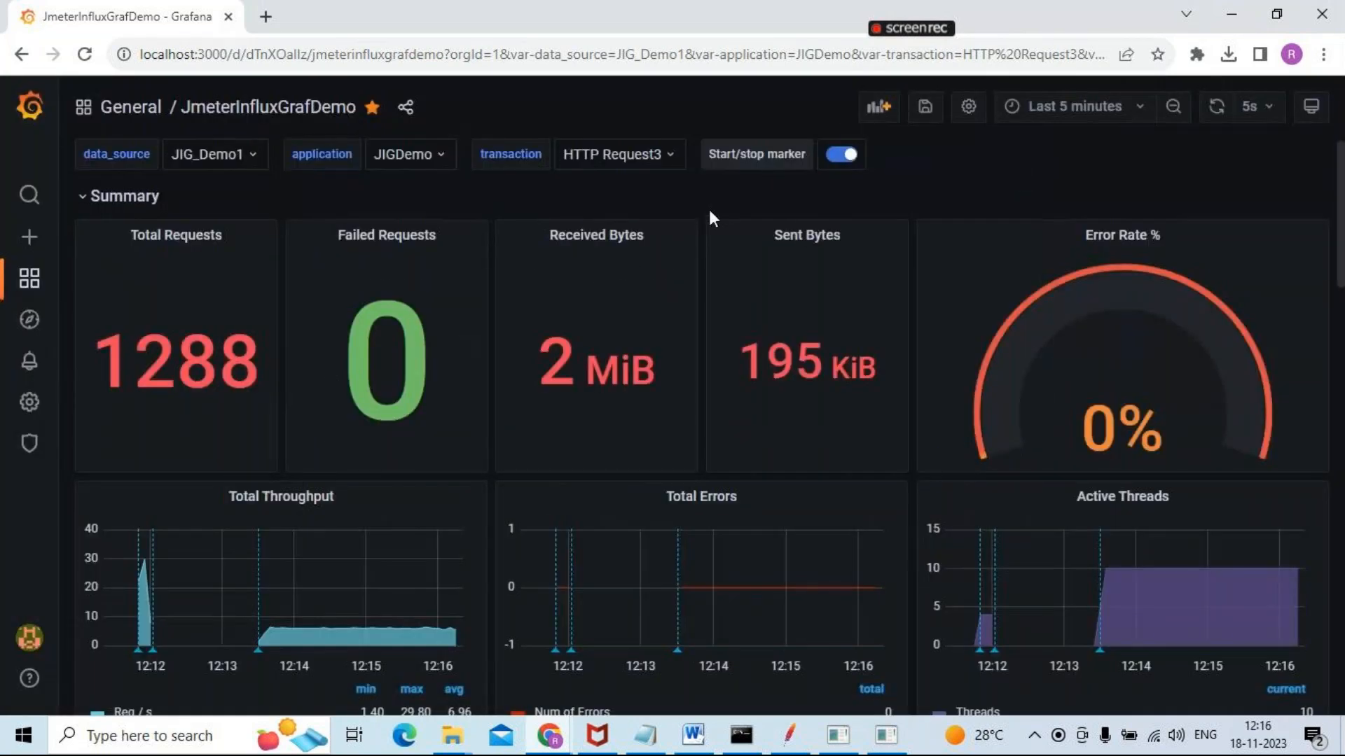
Save the dashboard with the current variable values as default and the change note "JIG_Demo"
left_click(926, 107)
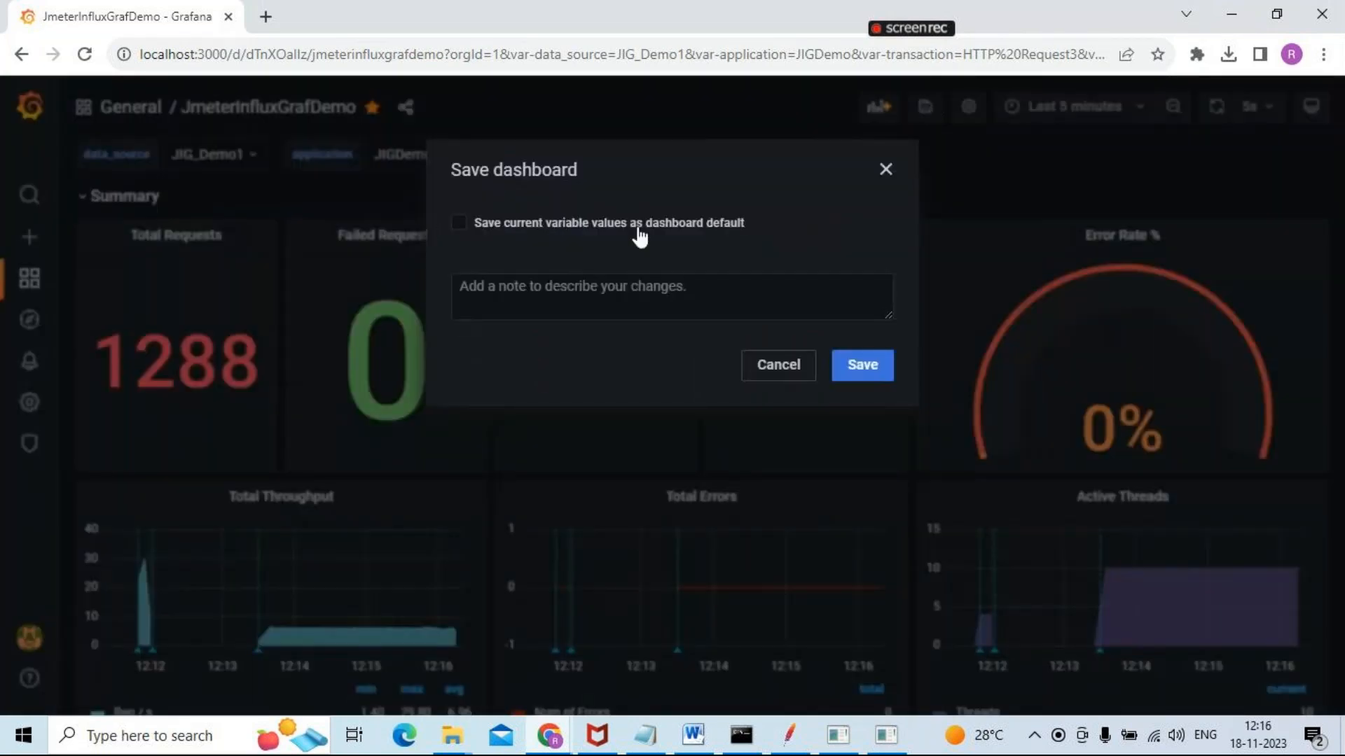
left_click(460, 222)
left_click(497, 283)
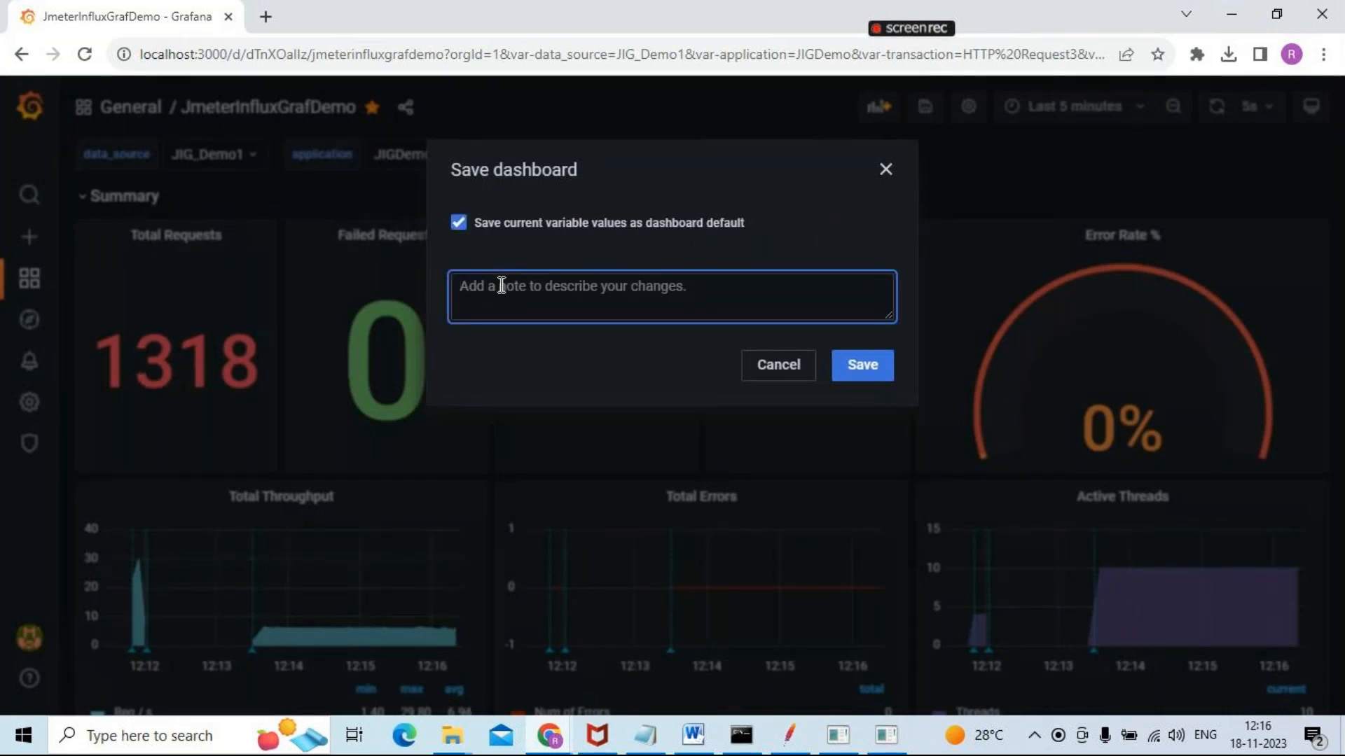
type("JI")
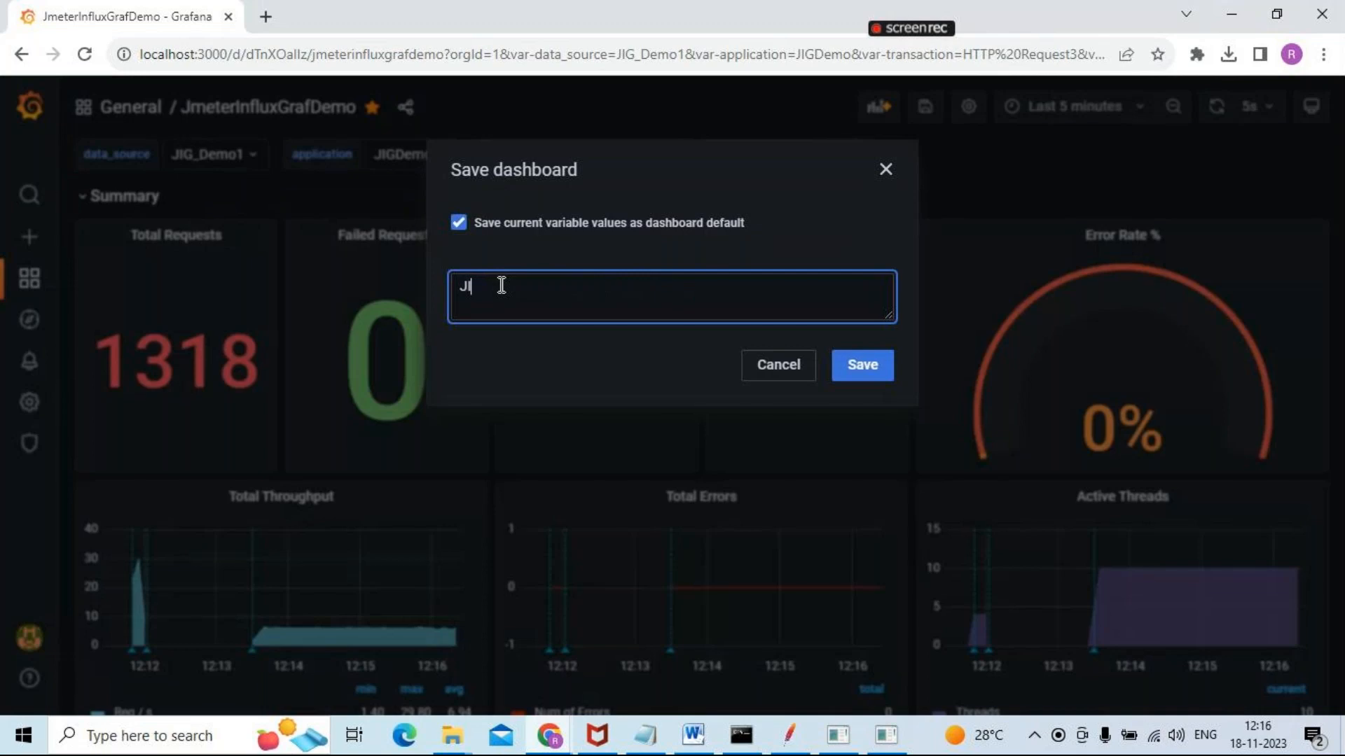
type("G")
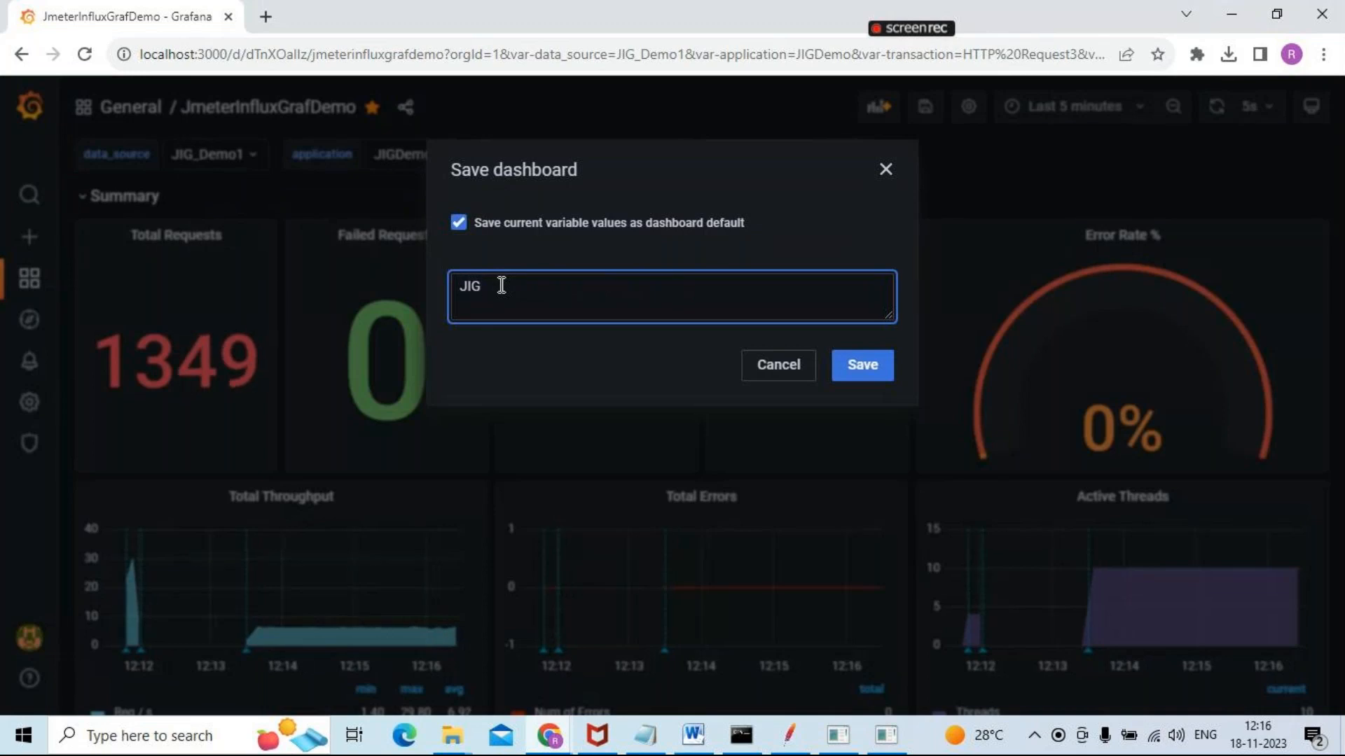
type("_Demo")
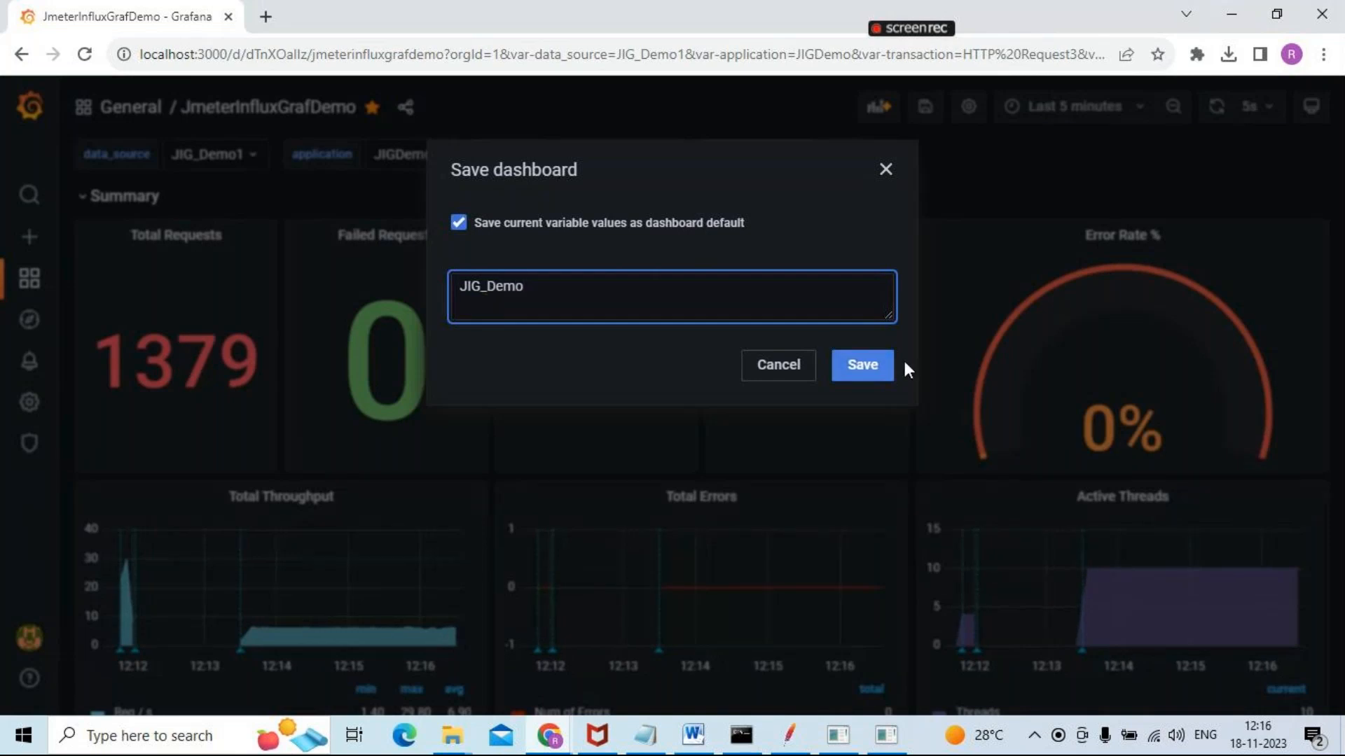
left_click(862, 365)
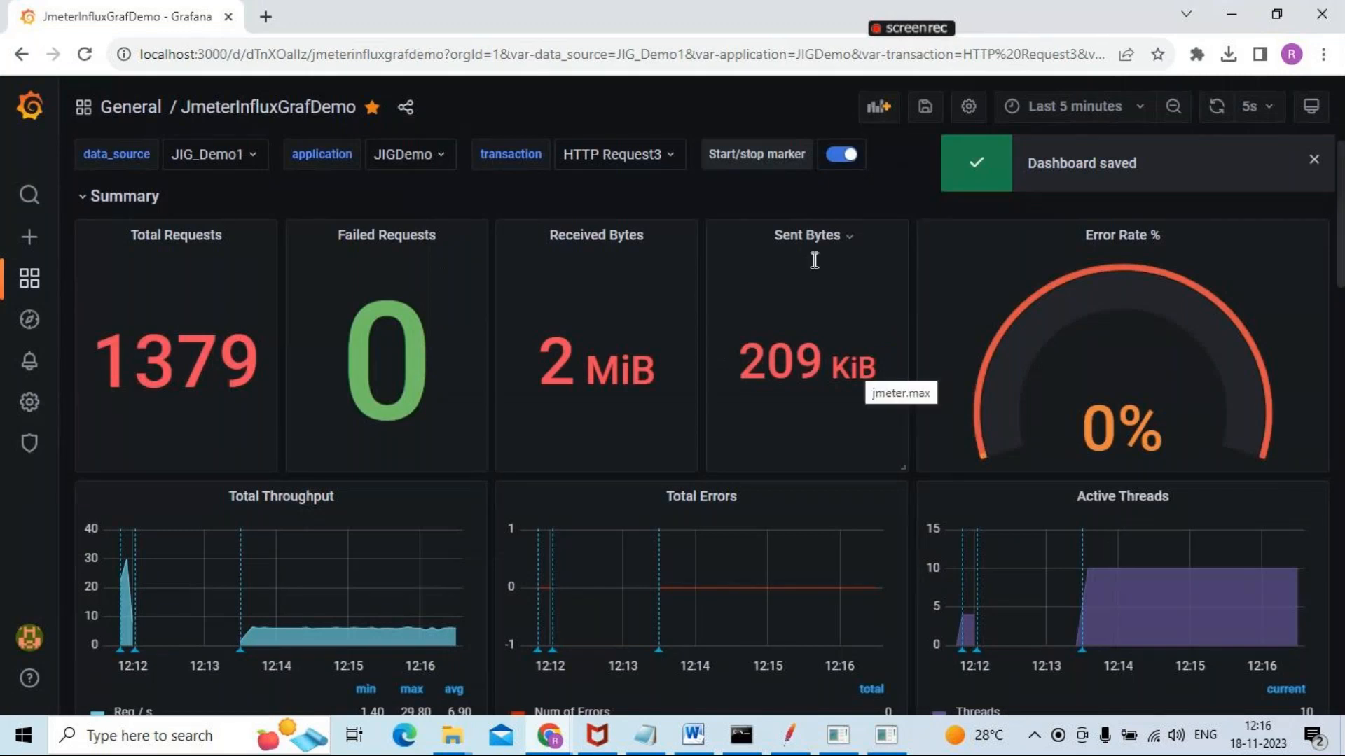
Save the dashboard again with the change note "jig"
left_click(930, 109)
left_click(552, 225)
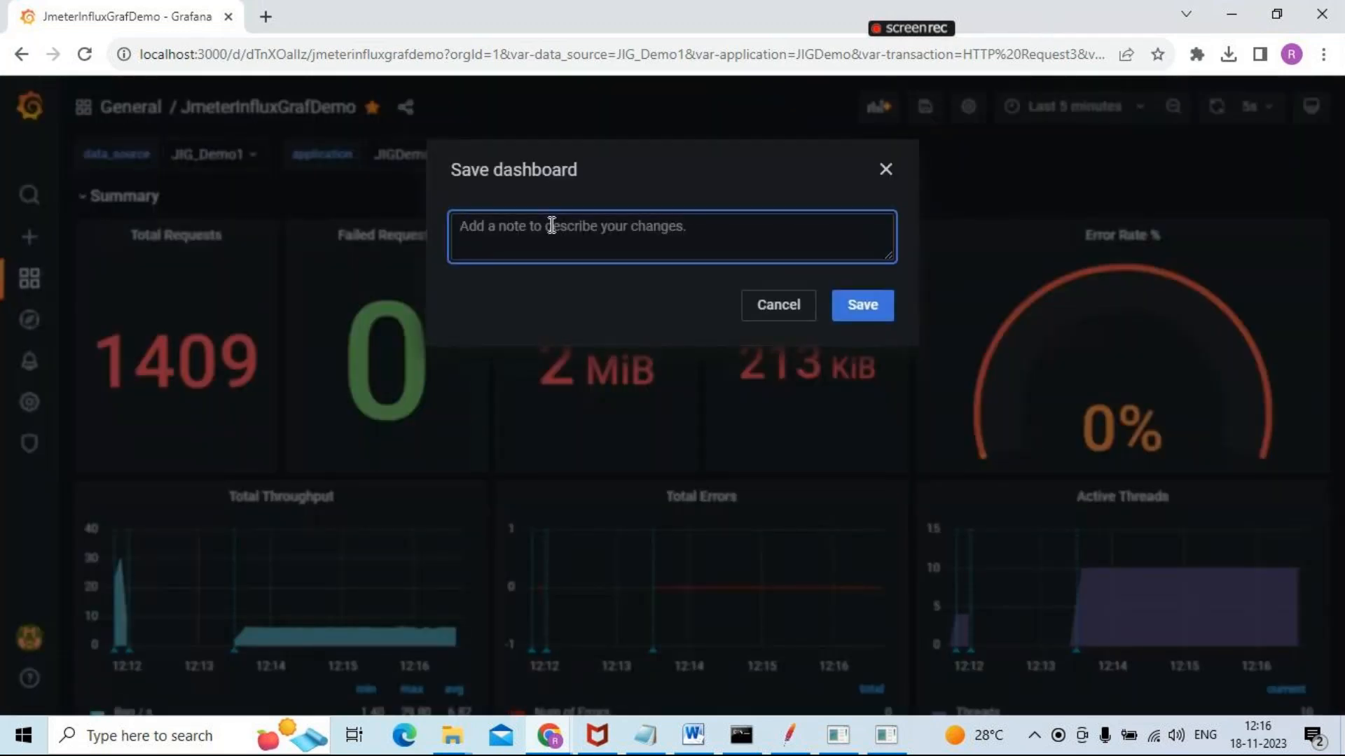
type("jig")
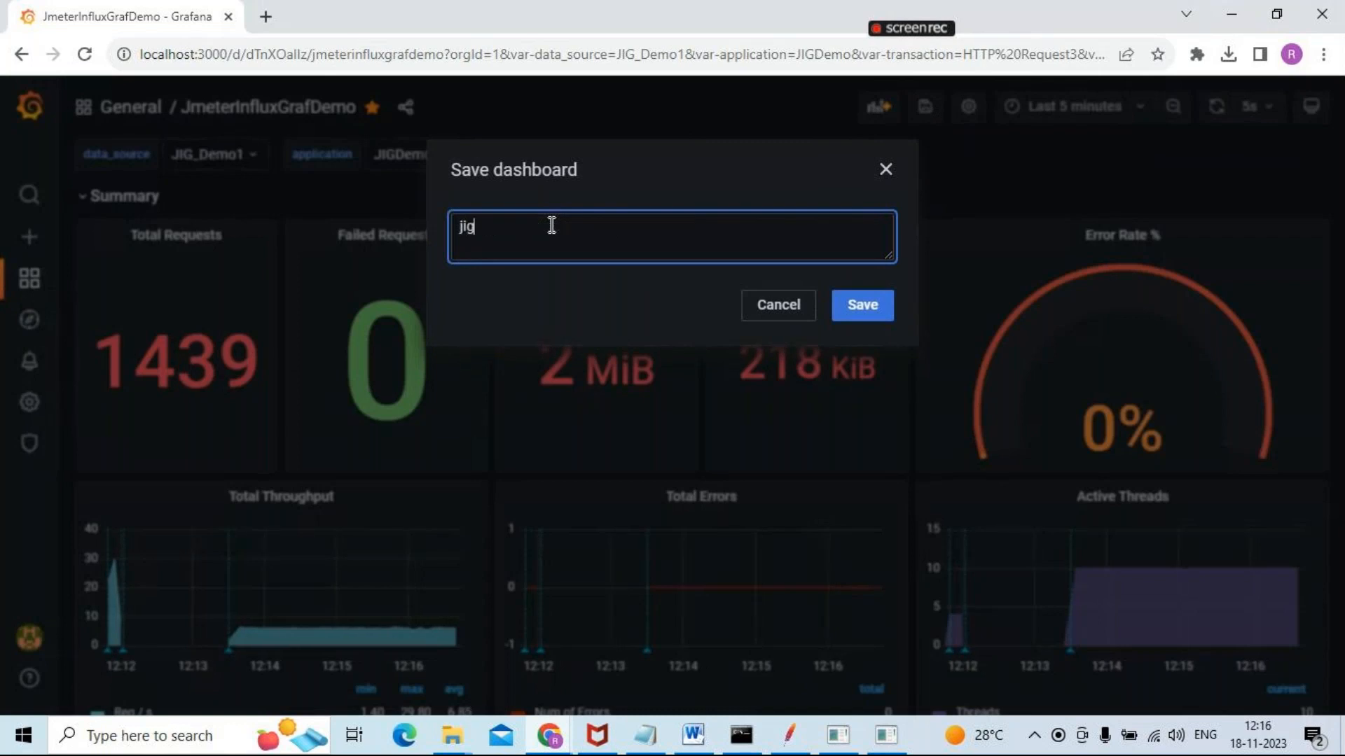
left_click(856, 308)
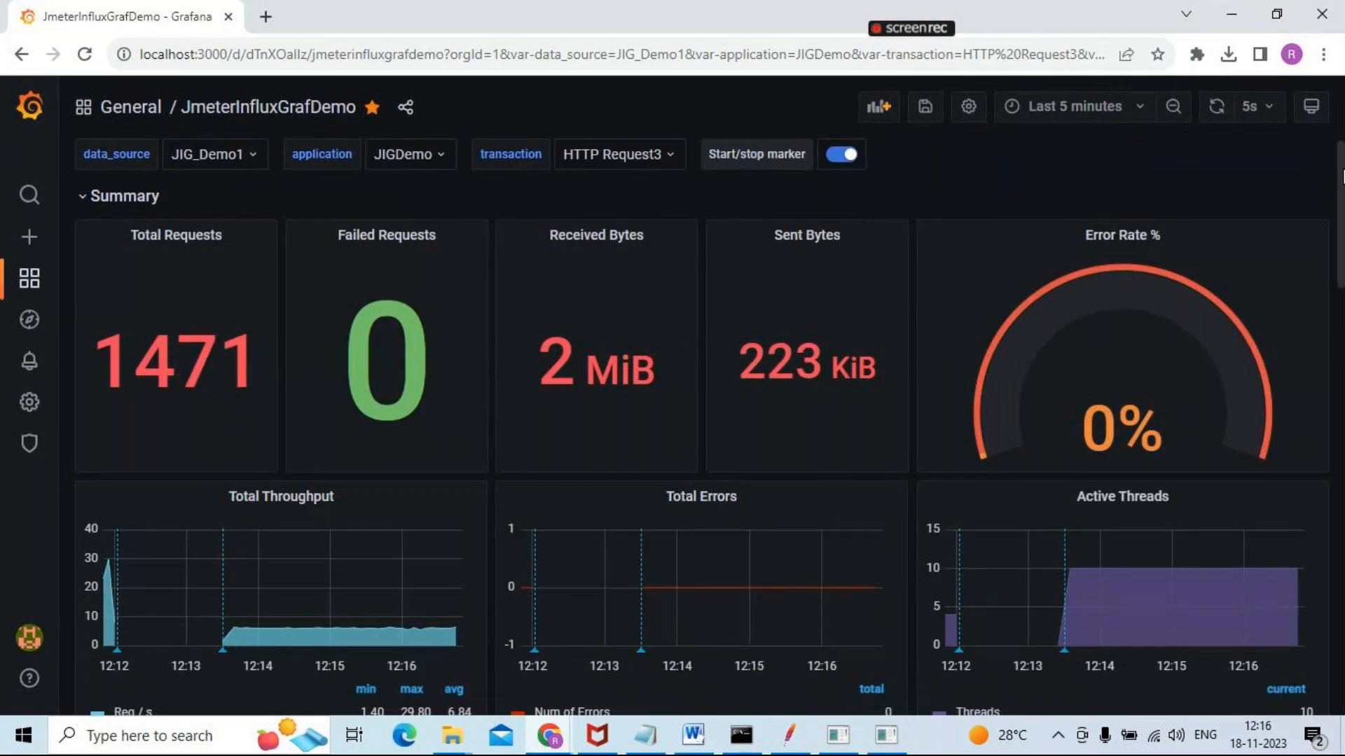
Switch from the dashboard to the GoTo meeting window
mouse_move(1342, 175)
left_mouse_down()
mouse_move(1342, 482)
mouse_move(1342, 168)
left_mouse_up()
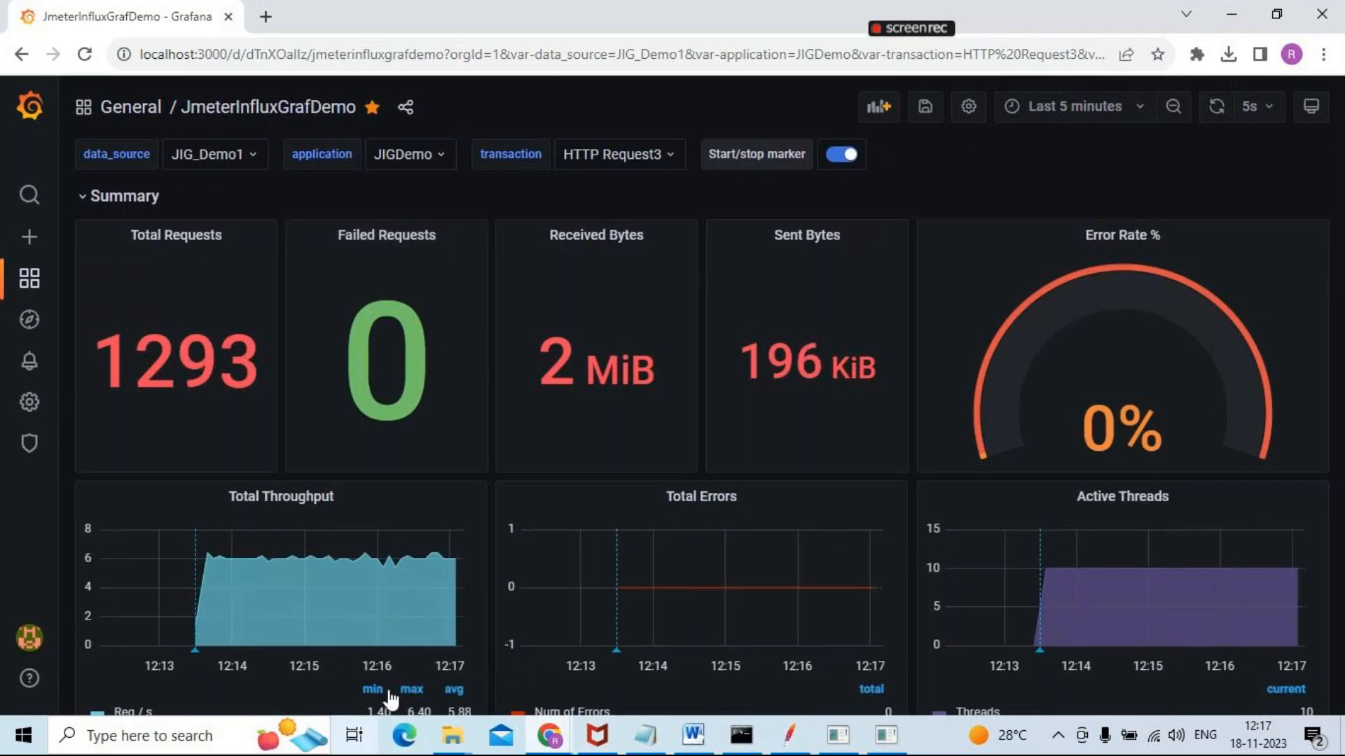
mouse_move(549, 734)
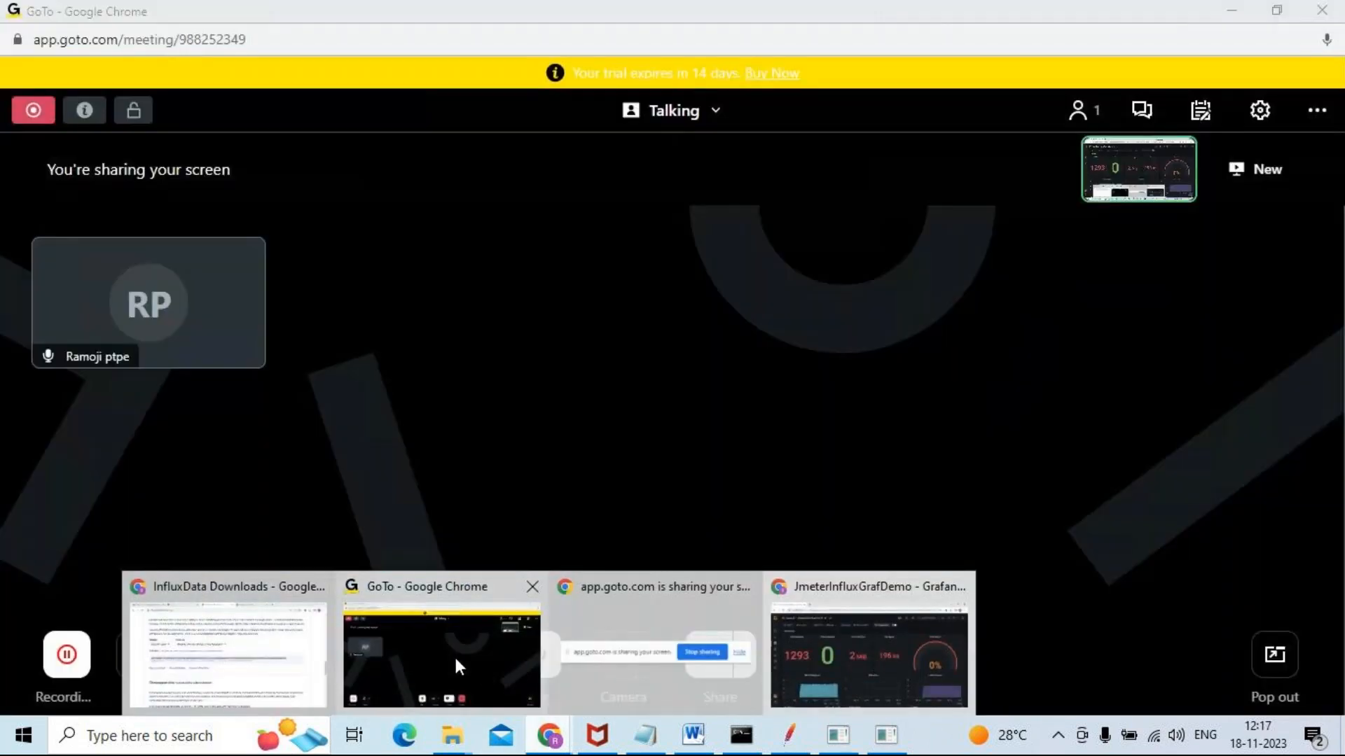
left_click(454, 654)
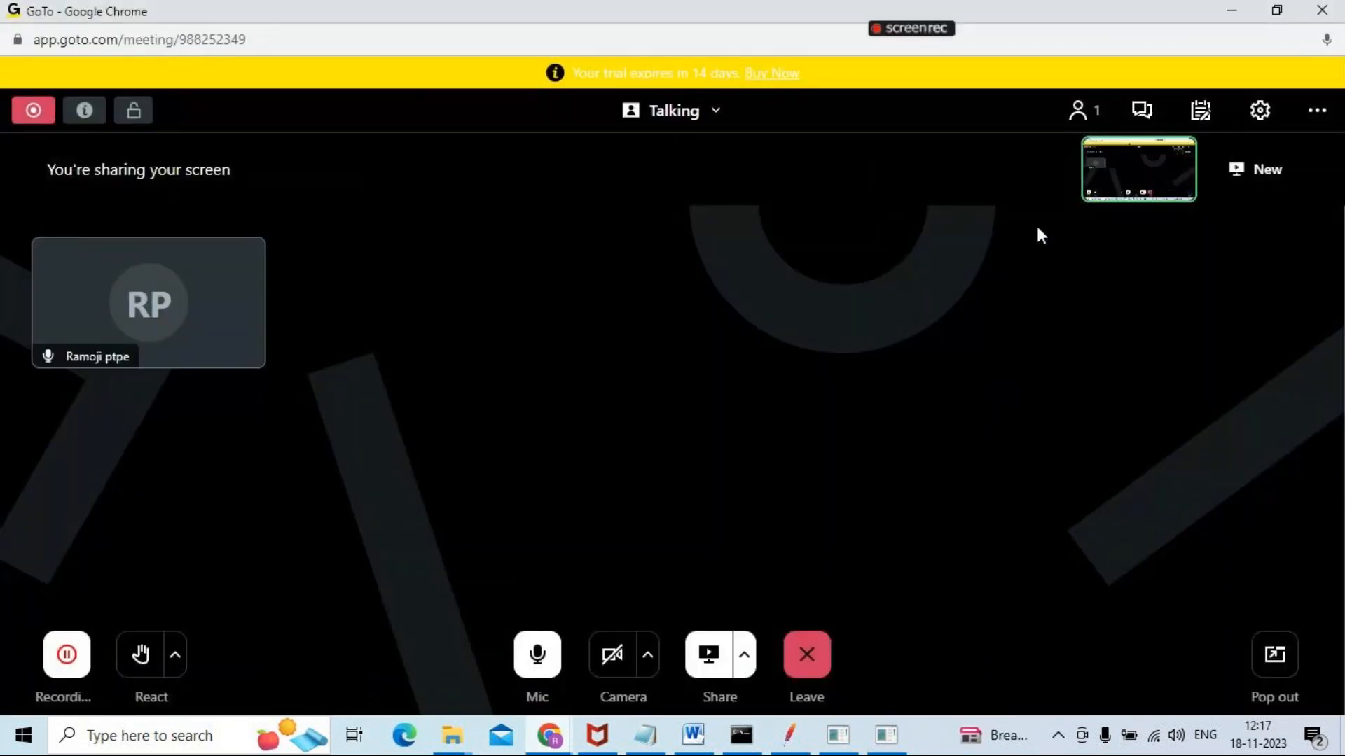